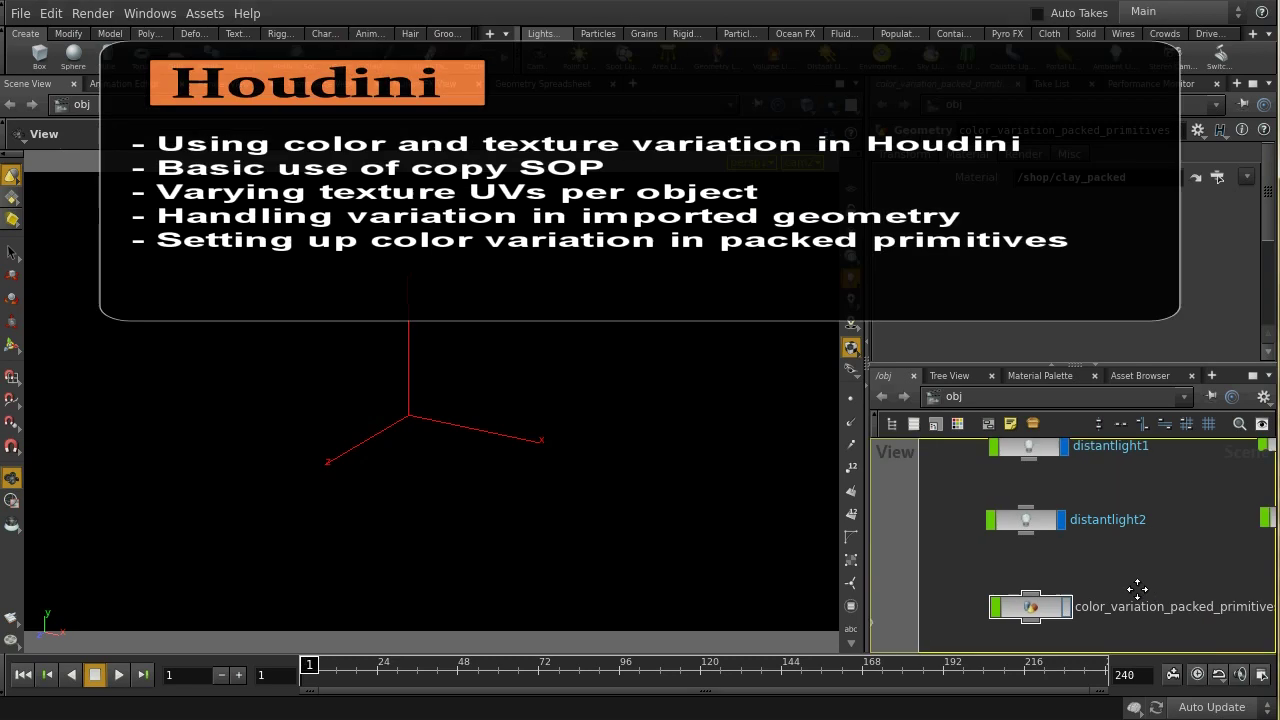
Enter the drawers_basic_colour_variation geometry network from the object level.
middle_drag(1111, 480, 983, 541)
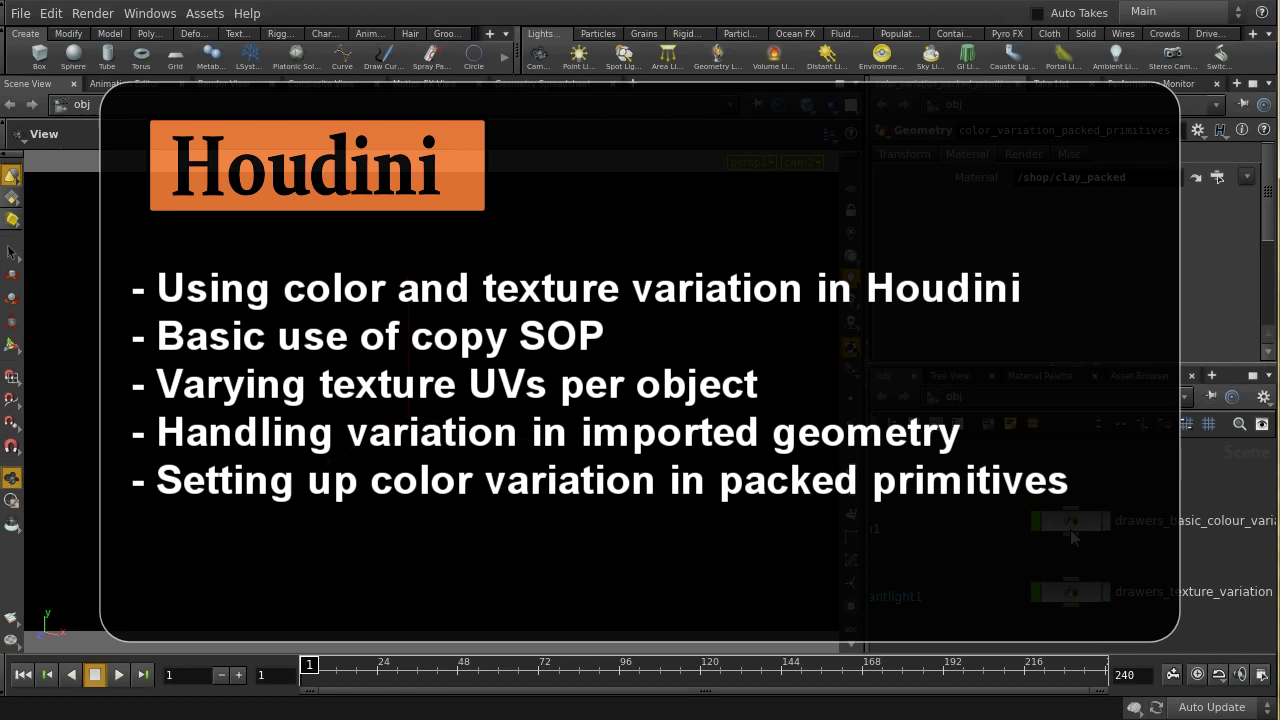
middle_drag(1171, 568, 1153, 585)
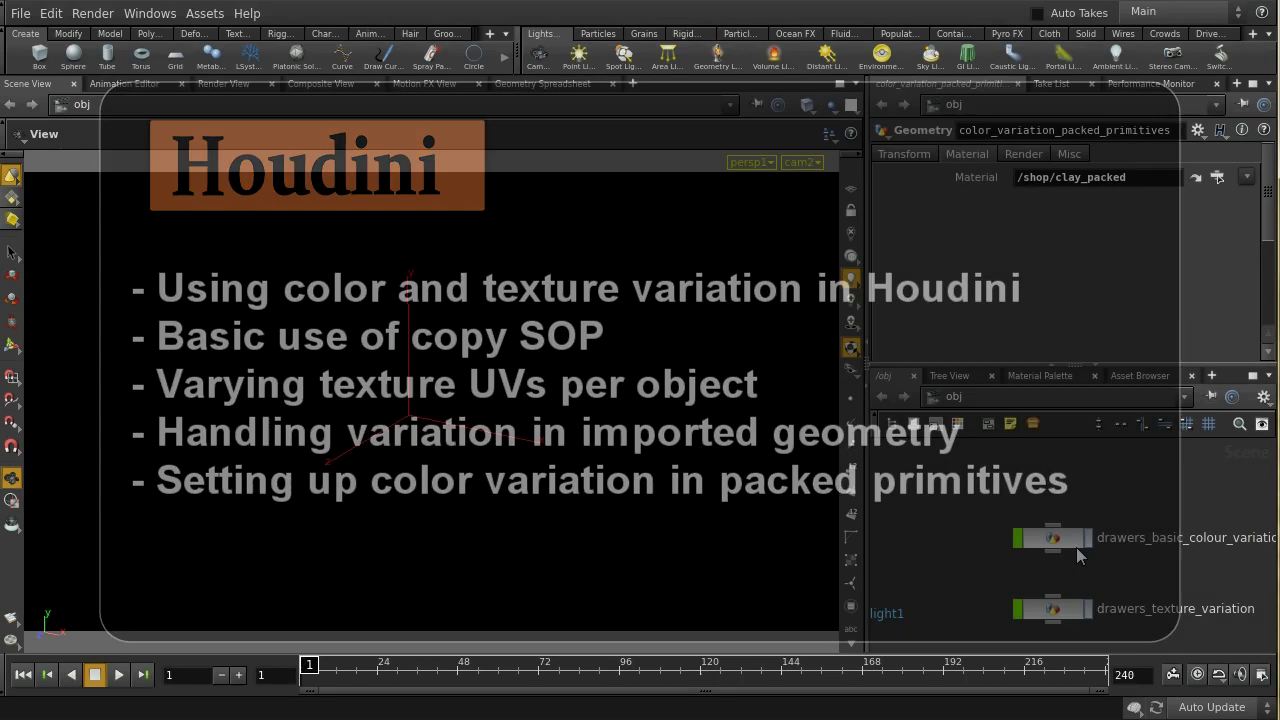
double_click(1076, 545)
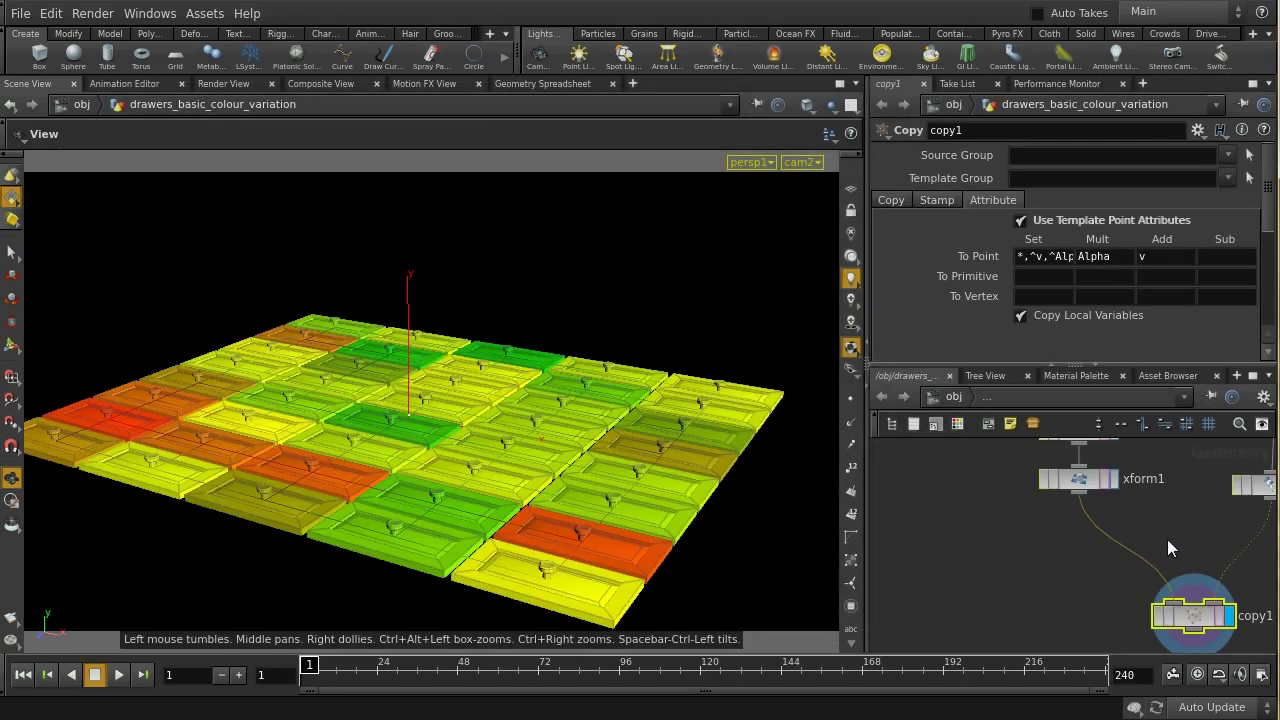
Examine the coloured drawer grid from above and the settings of the object_merge1 node.
middle_drag(1174, 534, 1102, 632)
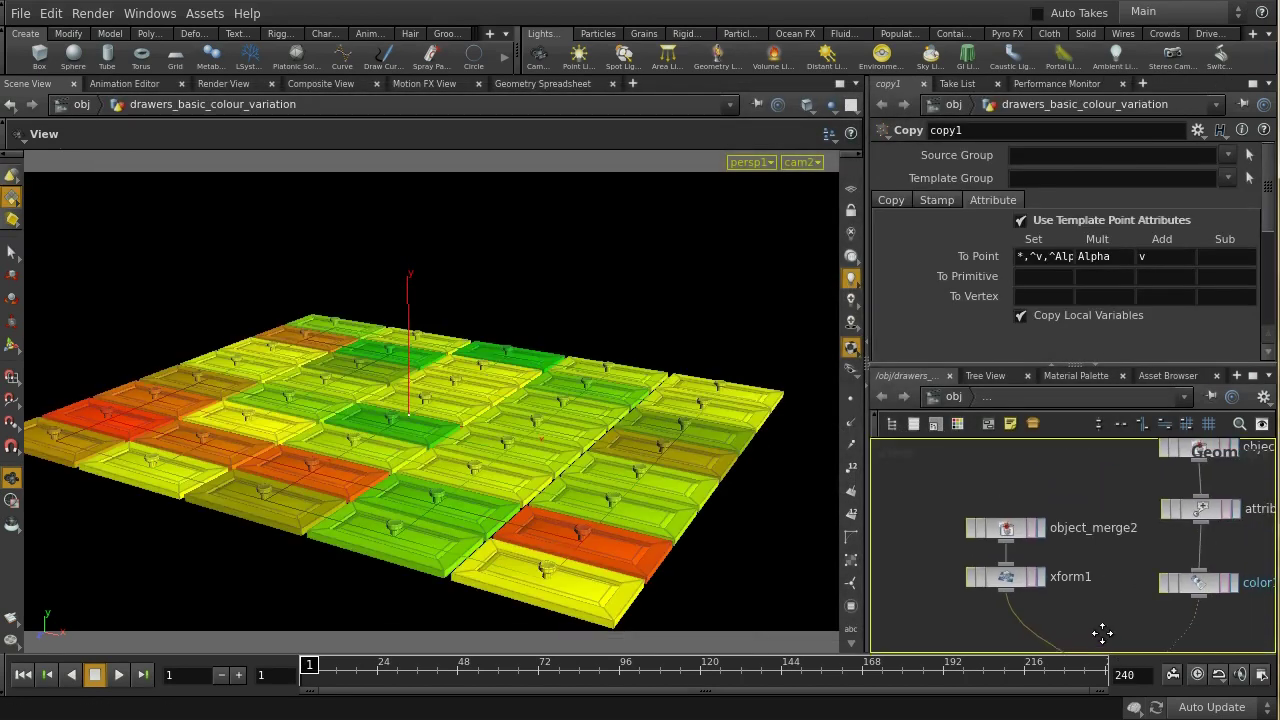
drag(747, 274, 805, 421)
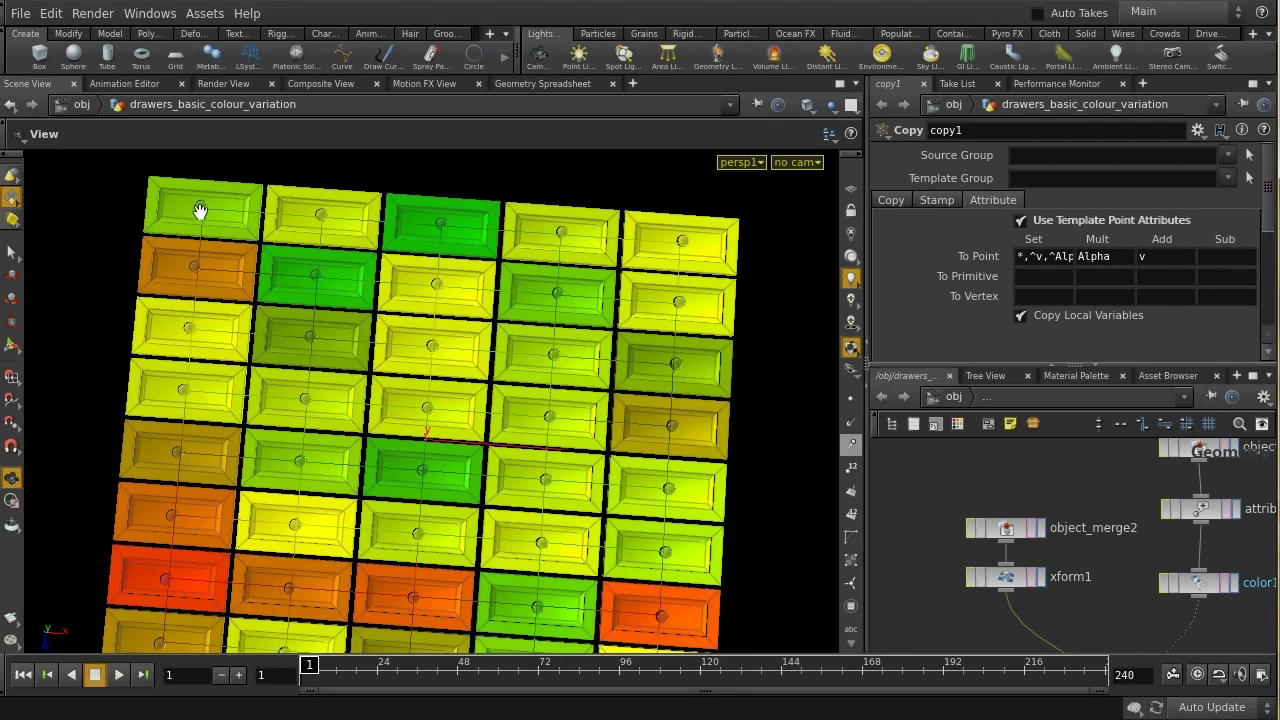
middle_drag(1099, 486, 1005, 524)
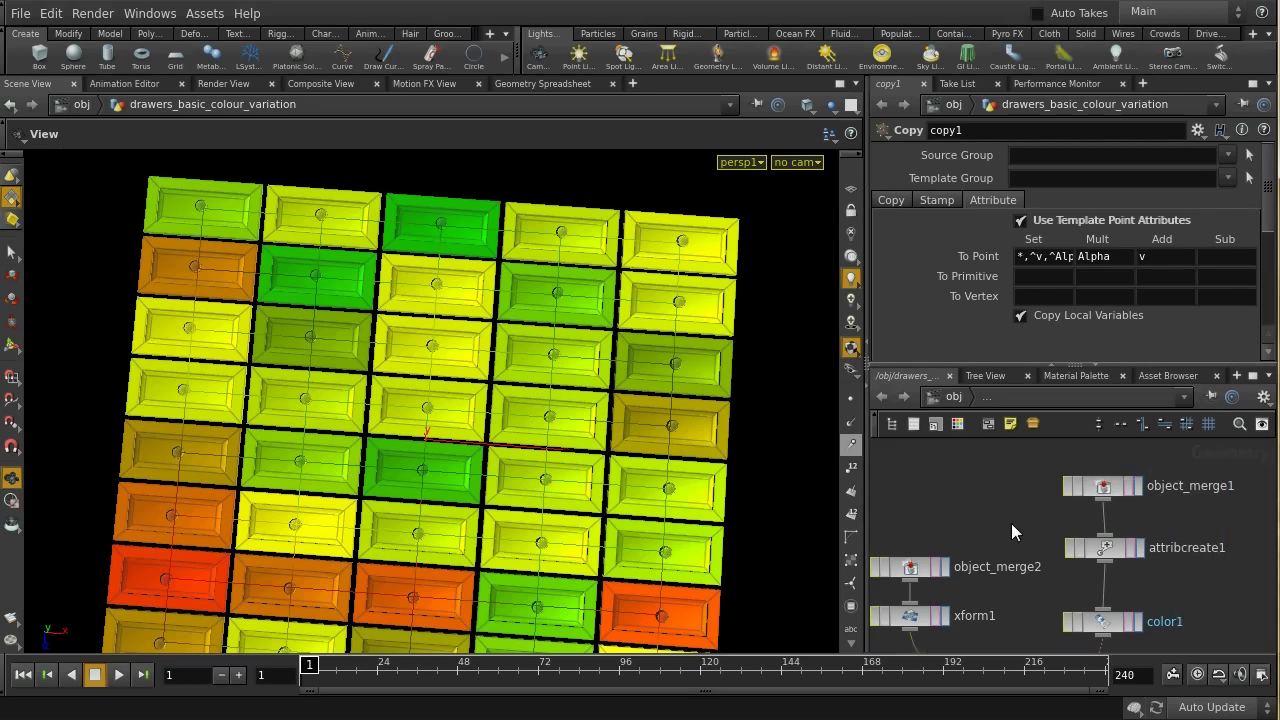
click(1110, 486)
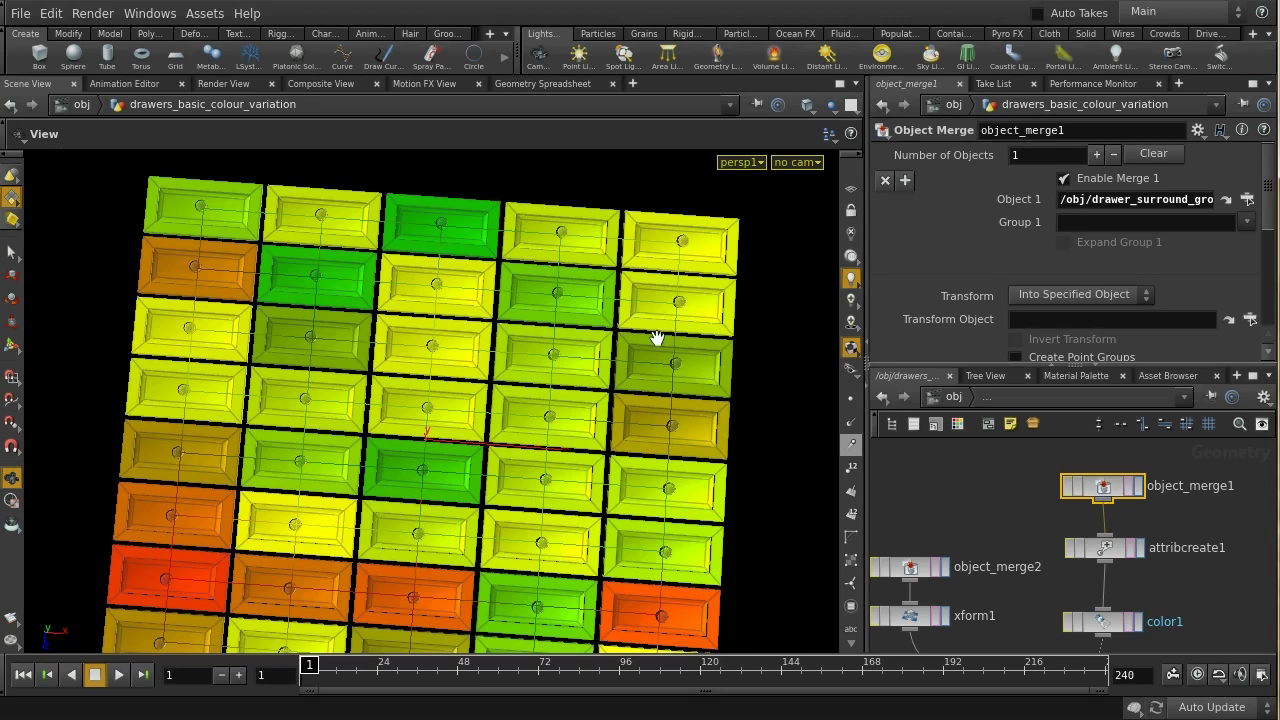
scroll(652, 337, down, 3)
drag(617, 381, 466, 371)
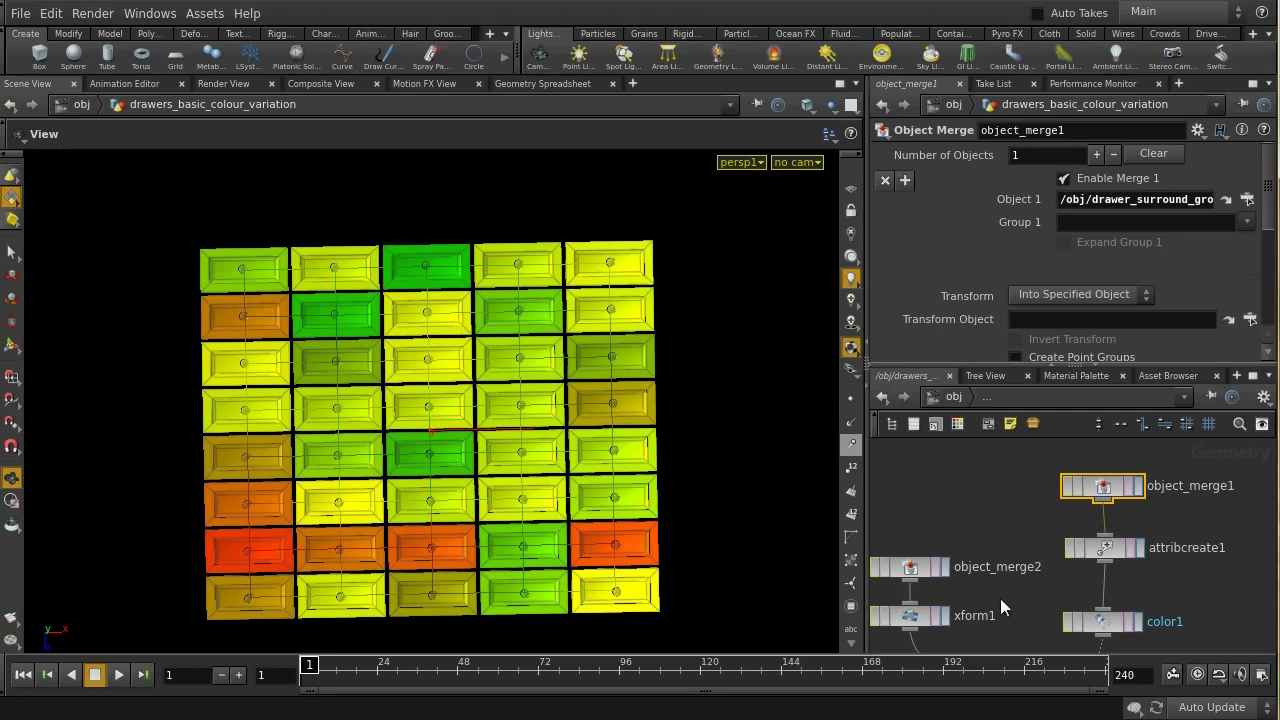
Delete the attribcreate1 and color1 nodes, and display the output of object_merge1.
drag(1051, 538, 1145, 620)
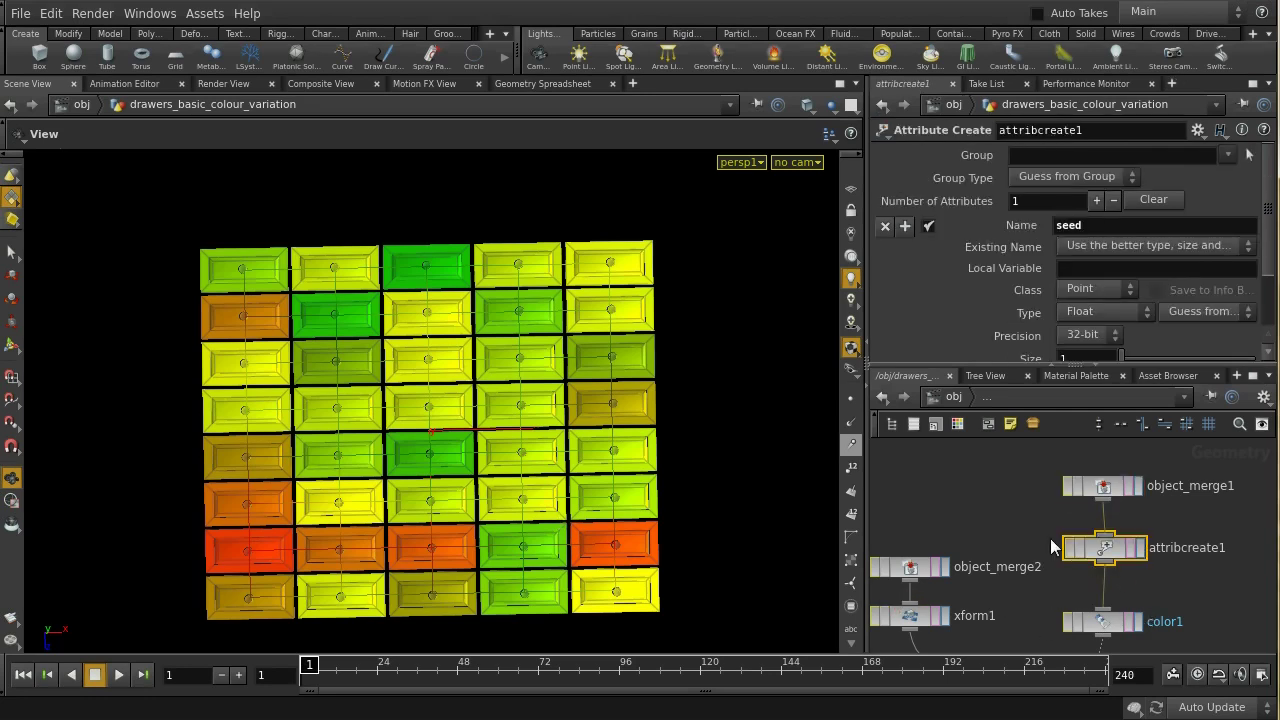
drag(1047, 529, 1174, 635)
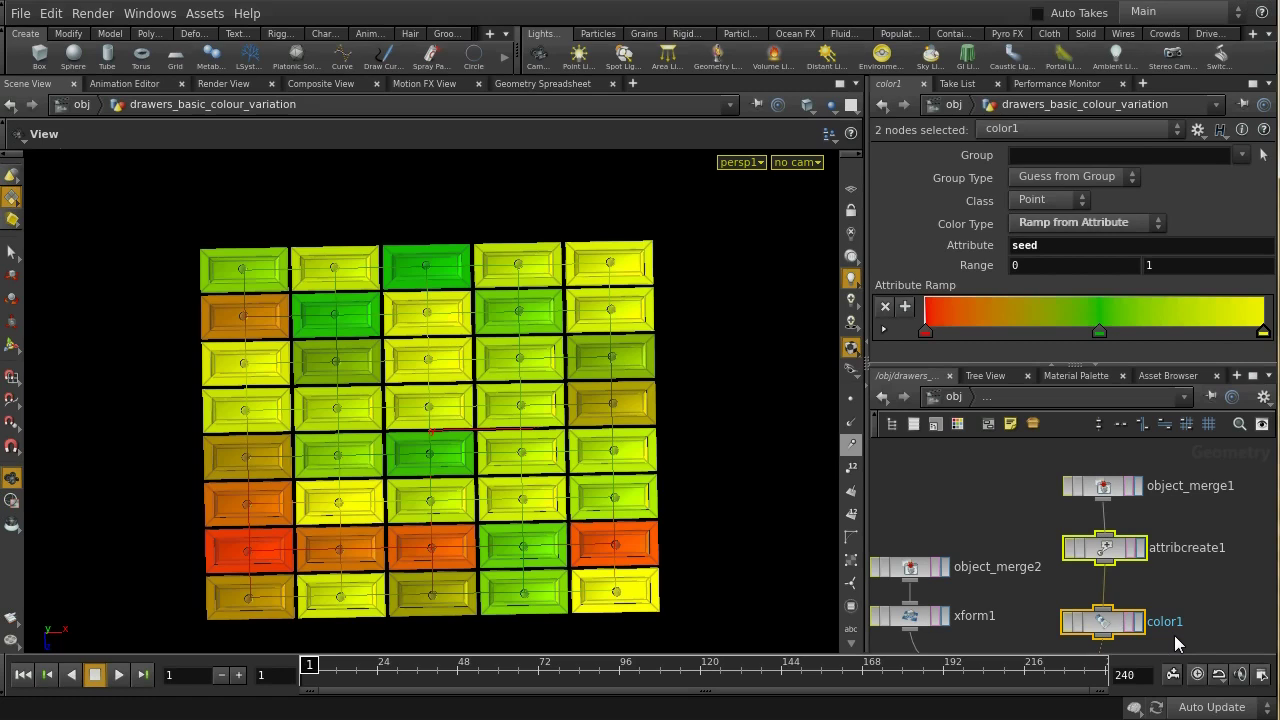
key(Delete)
click(1104, 490)
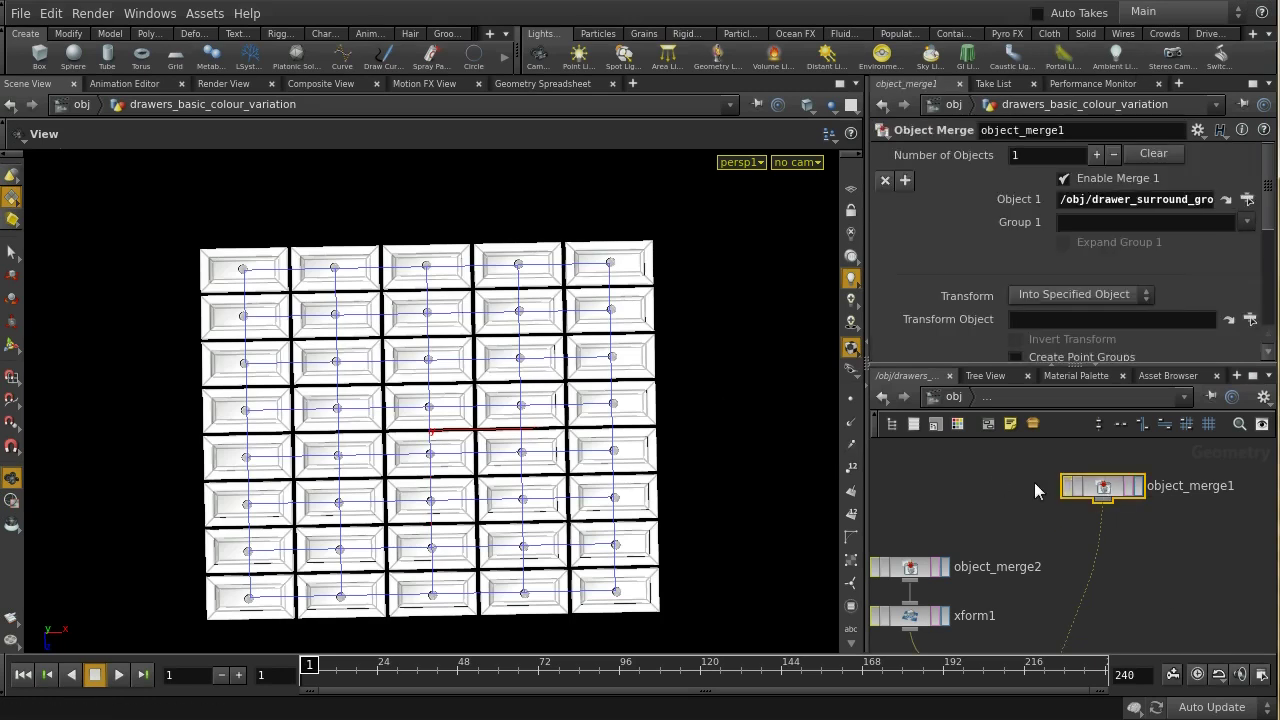
click(1139, 487)
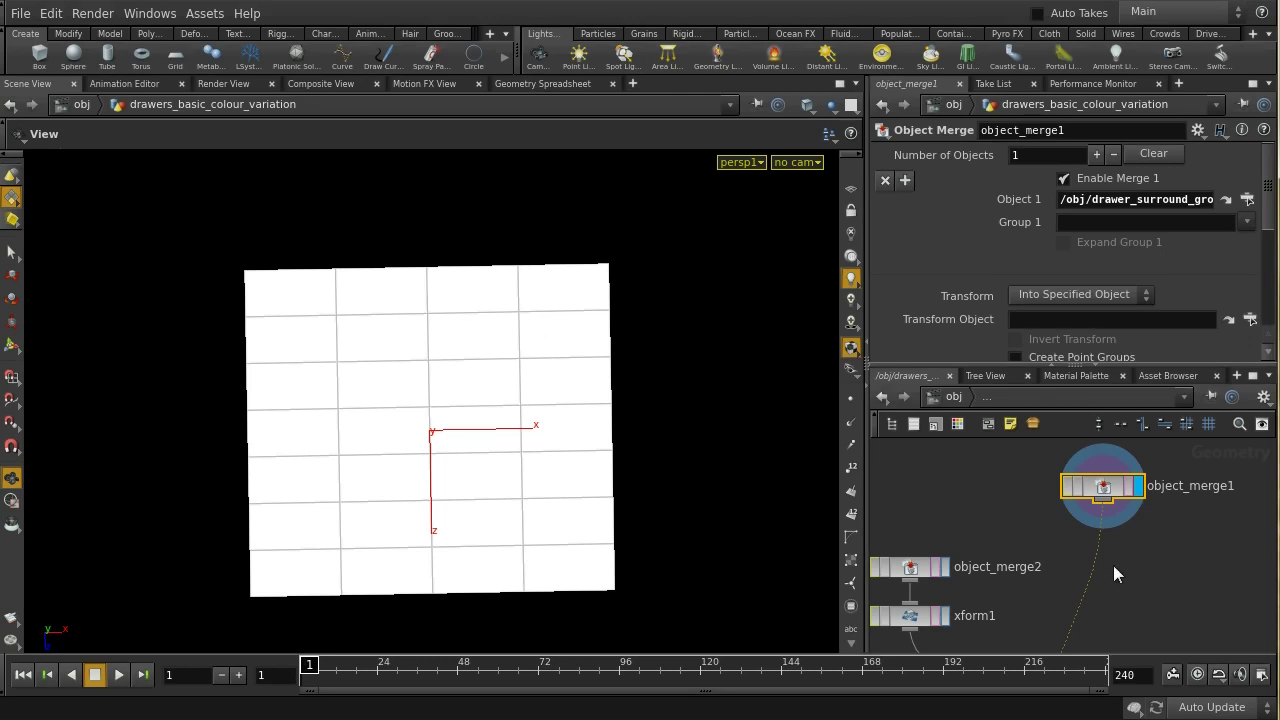
Insert an Attribute Create node directly below object_merge1 on the connection leading to the copy node.
middle_drag(1114, 571, 1092, 565)
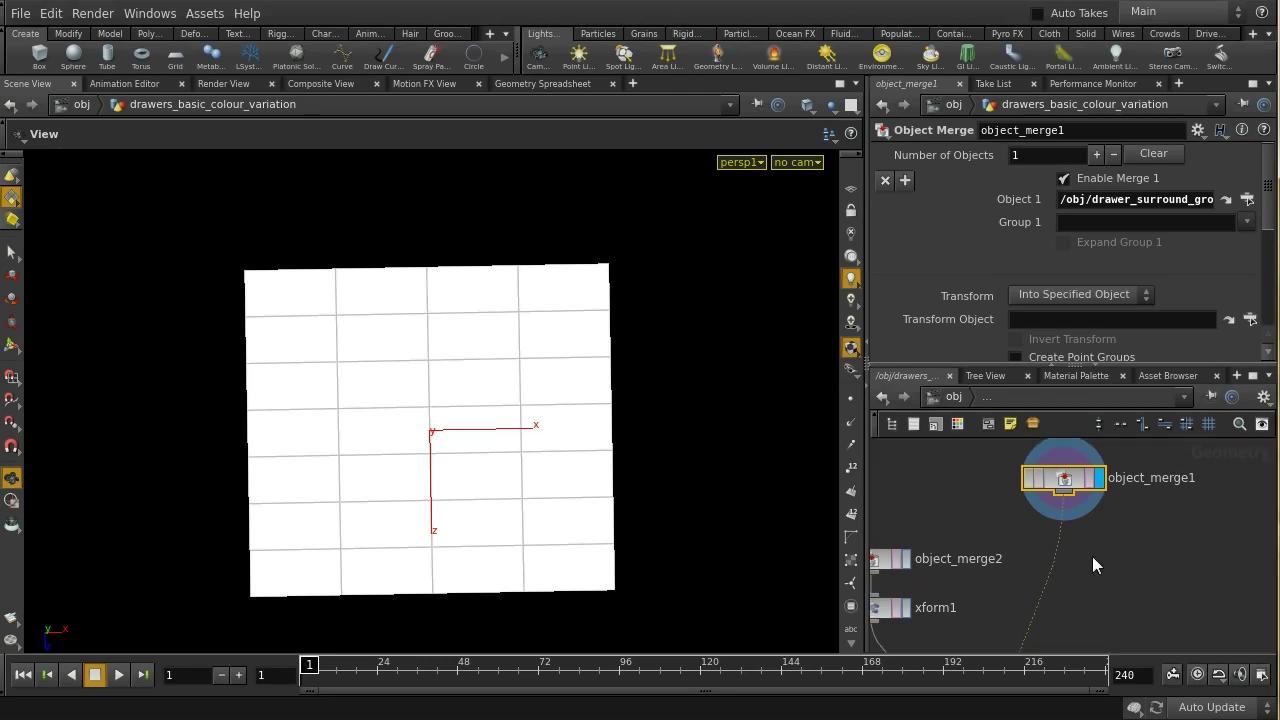
key(Tab)
text(att)
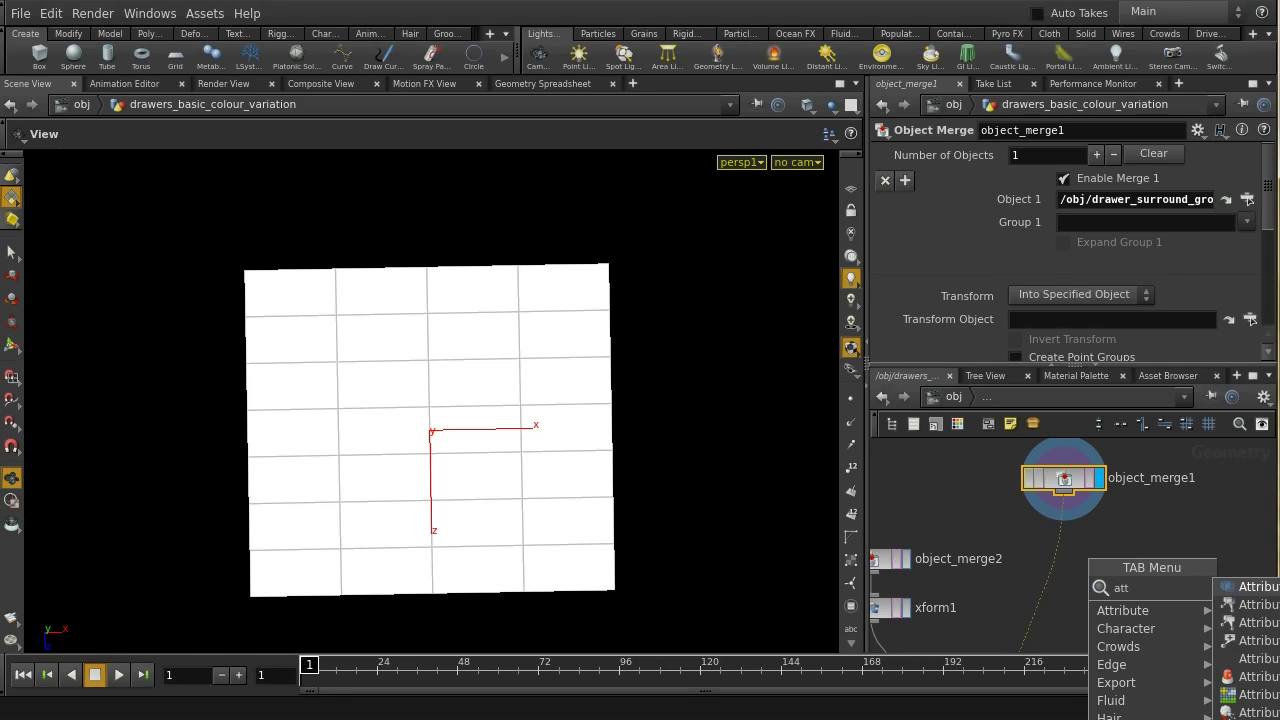
key(Down)
key(Down)
key(Down)
key(Return)
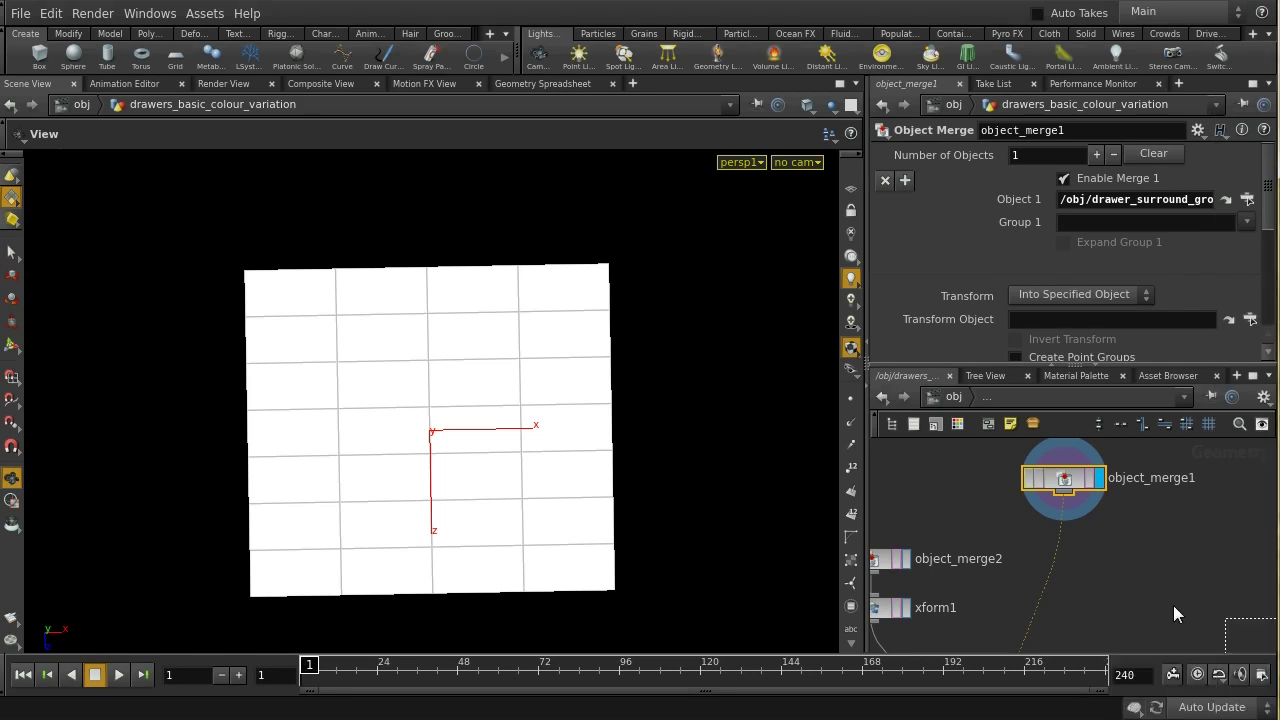
click(1058, 548)
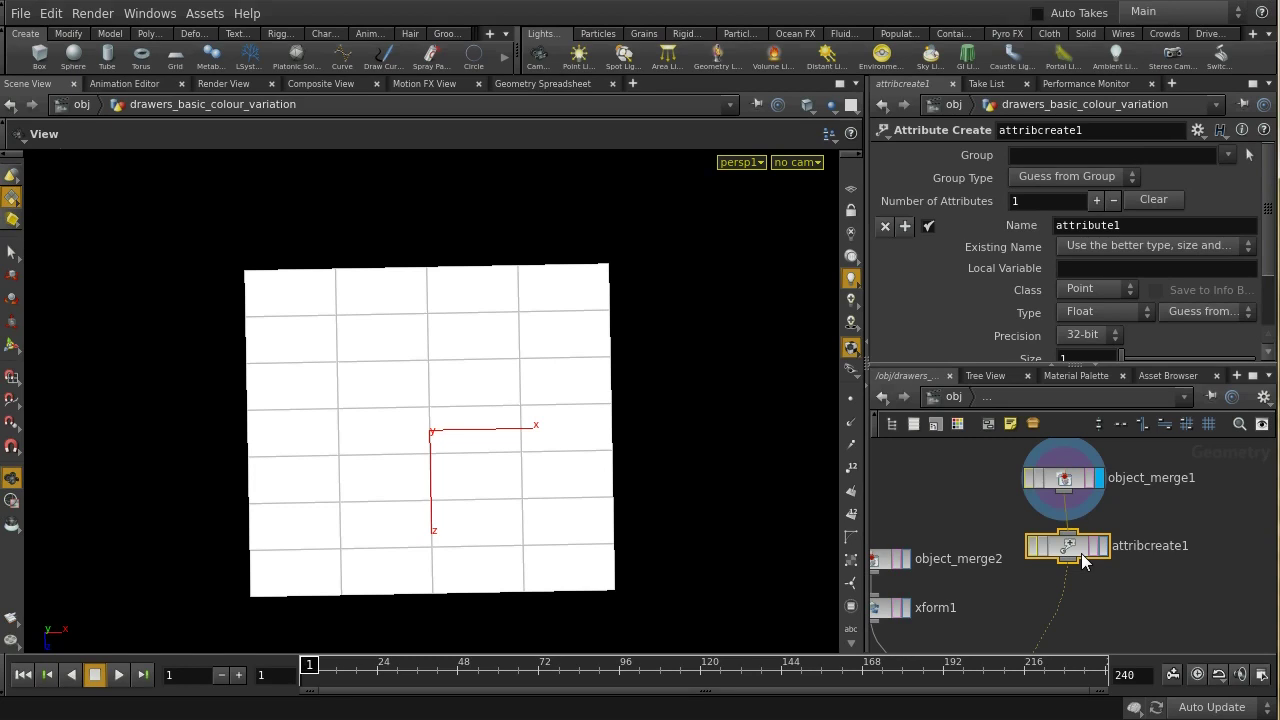
Name the new point attribute seed and set its value to the expression rand($PT).
click(1141, 225)
drag(1141, 225, 1042, 215)
text(seed)
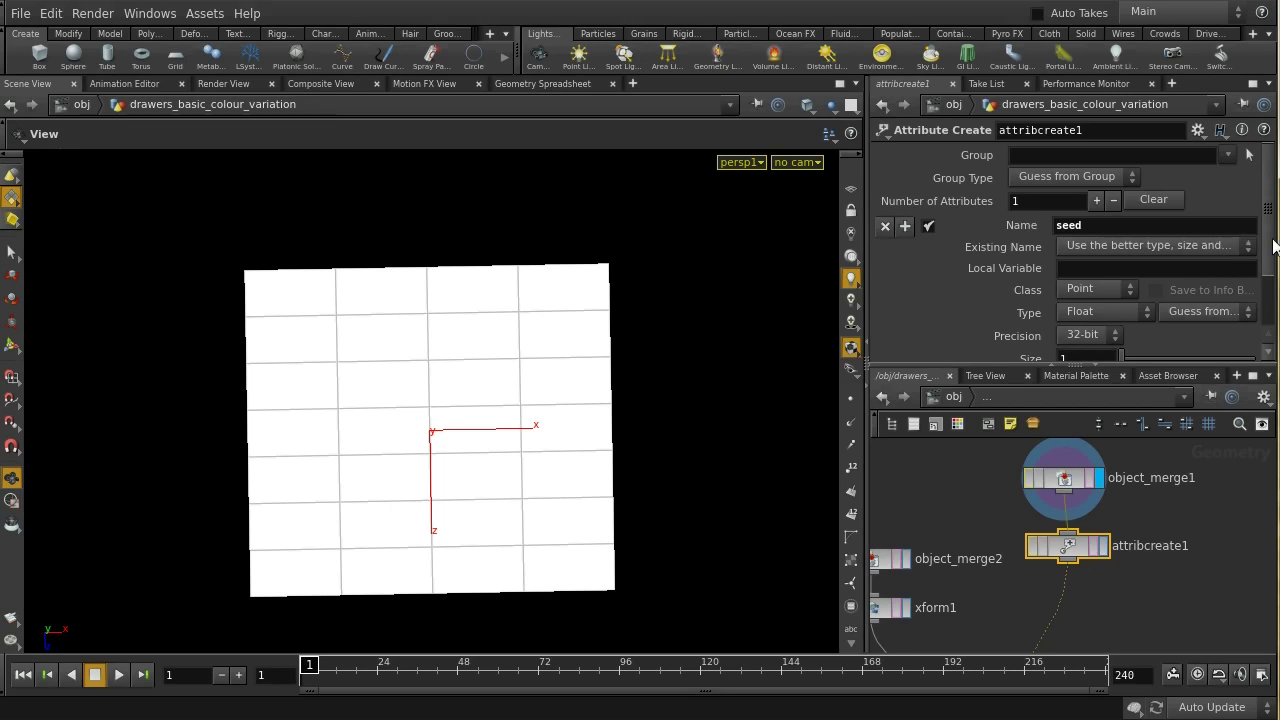
scroll(1268, 248, down, 3)
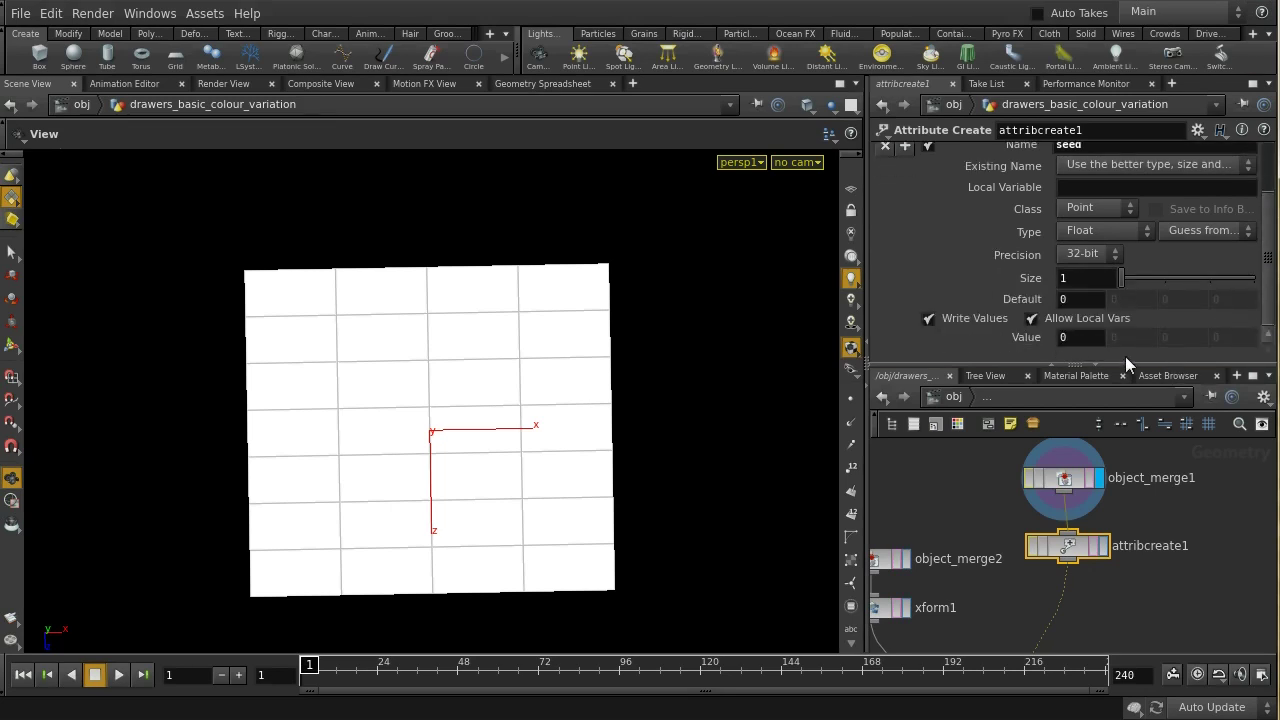
click(1069, 337)
text(ra)
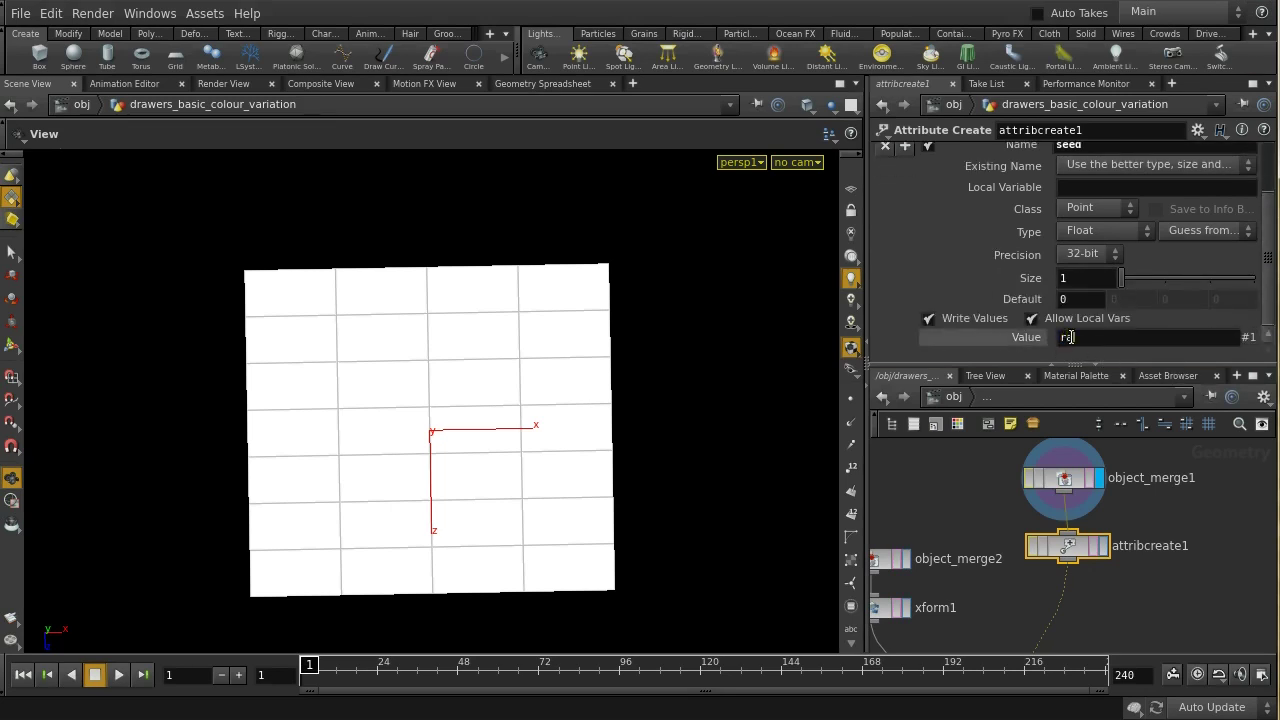
text(nd($PT))
Display attribcreate1 and examine the per-point seed values in the geometry spreadsheet.
click(1104, 548)
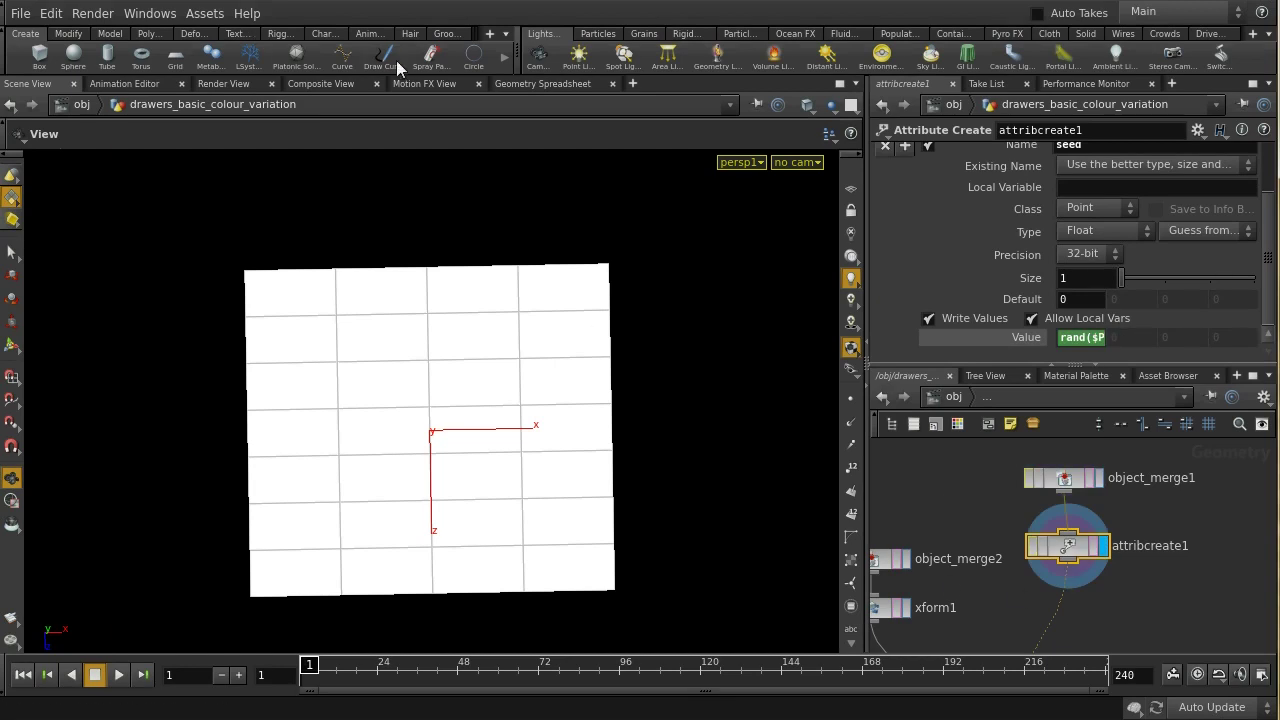
click(528, 83)
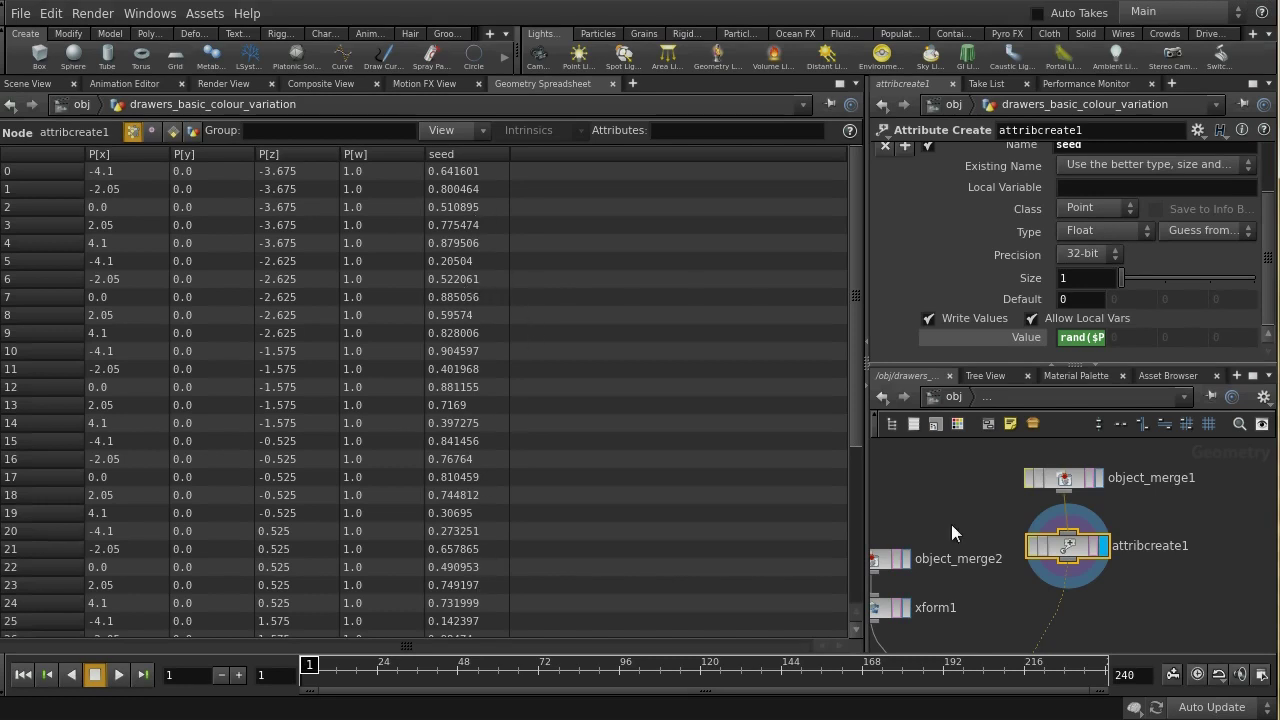
middle_drag(1118, 623, 1097, 545)
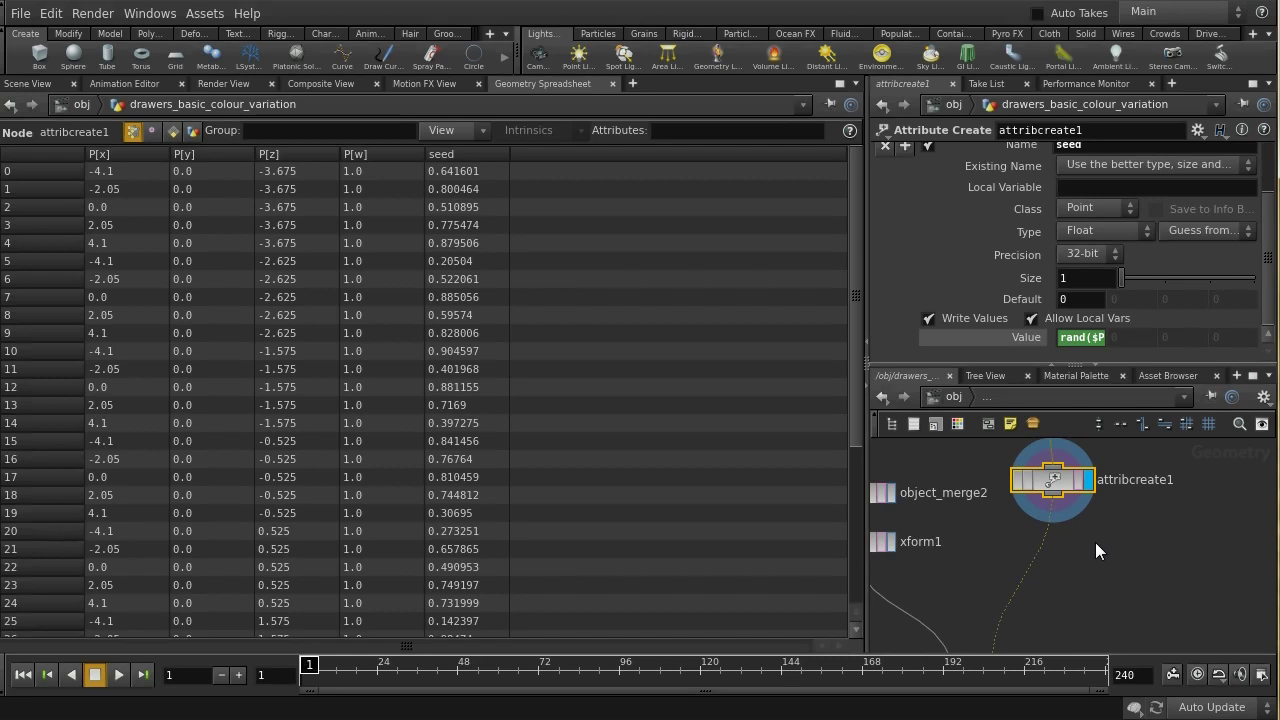
middle_drag(1030, 520, 1017, 589)
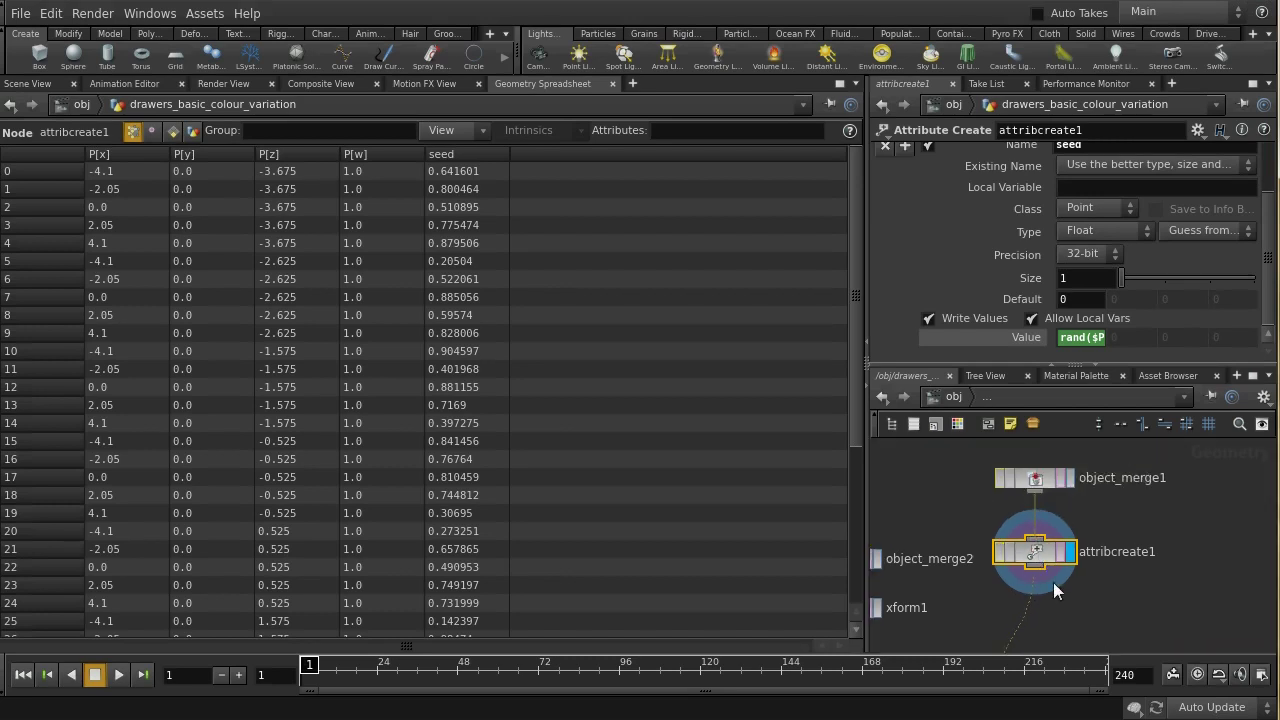
Insert a Color node below attribcreate1 and set its color type to Ramp from Attribute.
middle_drag(1052, 599, 1068, 517)
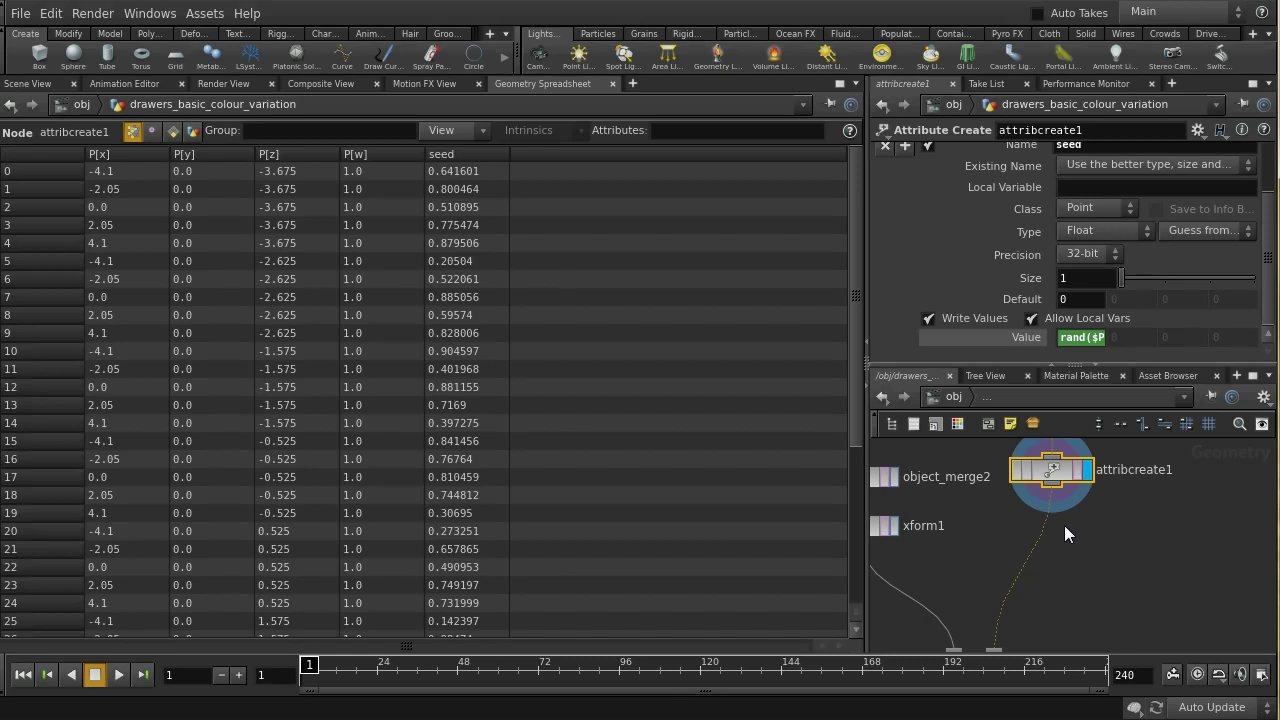
key(Tab)
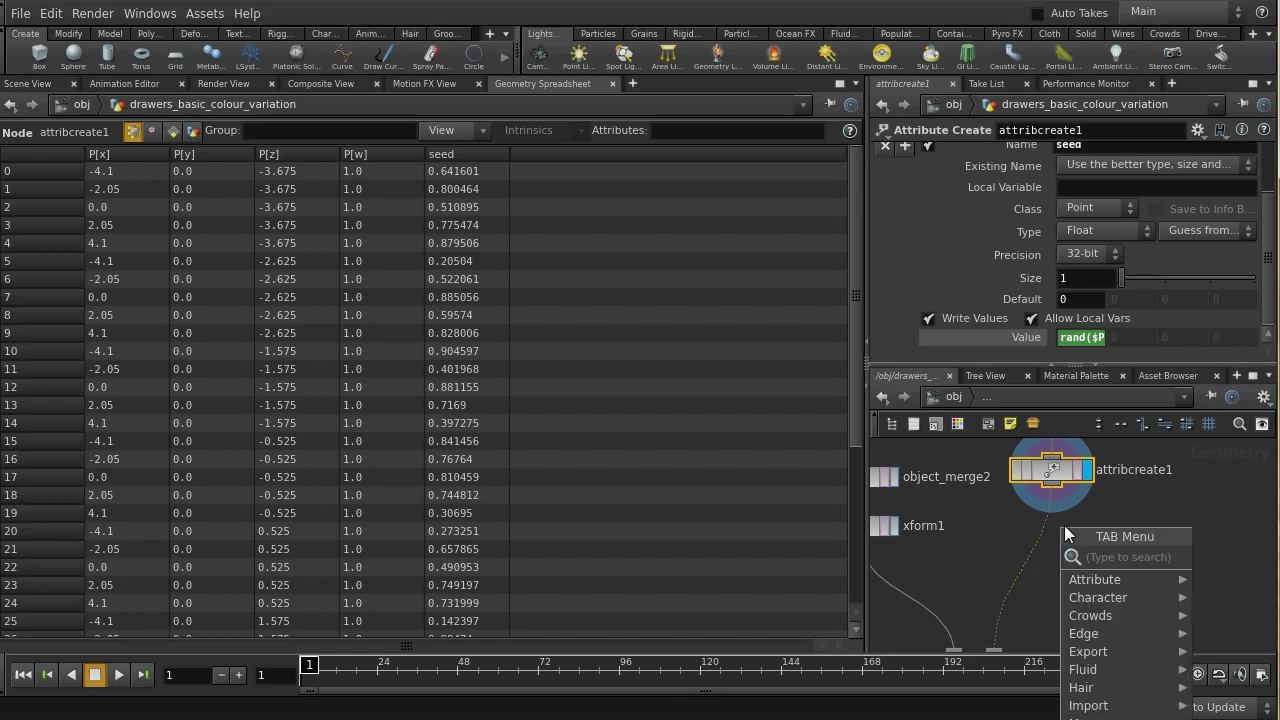
text(colo)
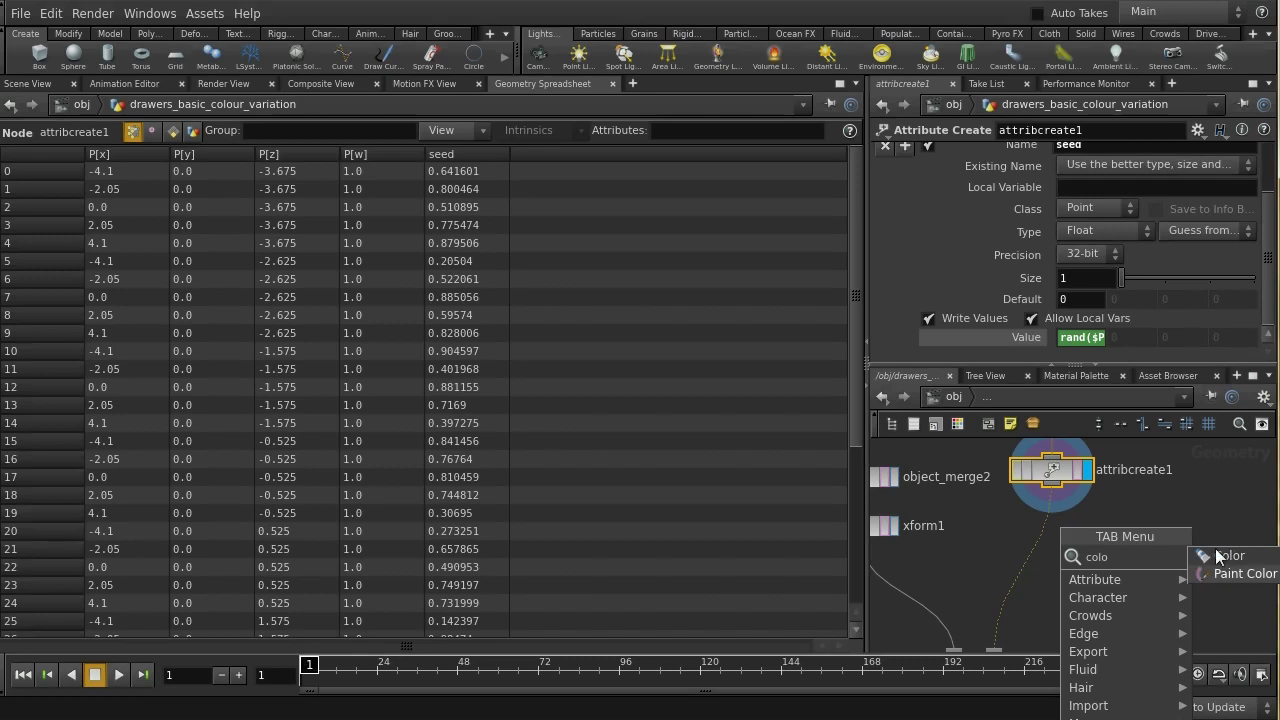
click(1216, 556)
click(1033, 545)
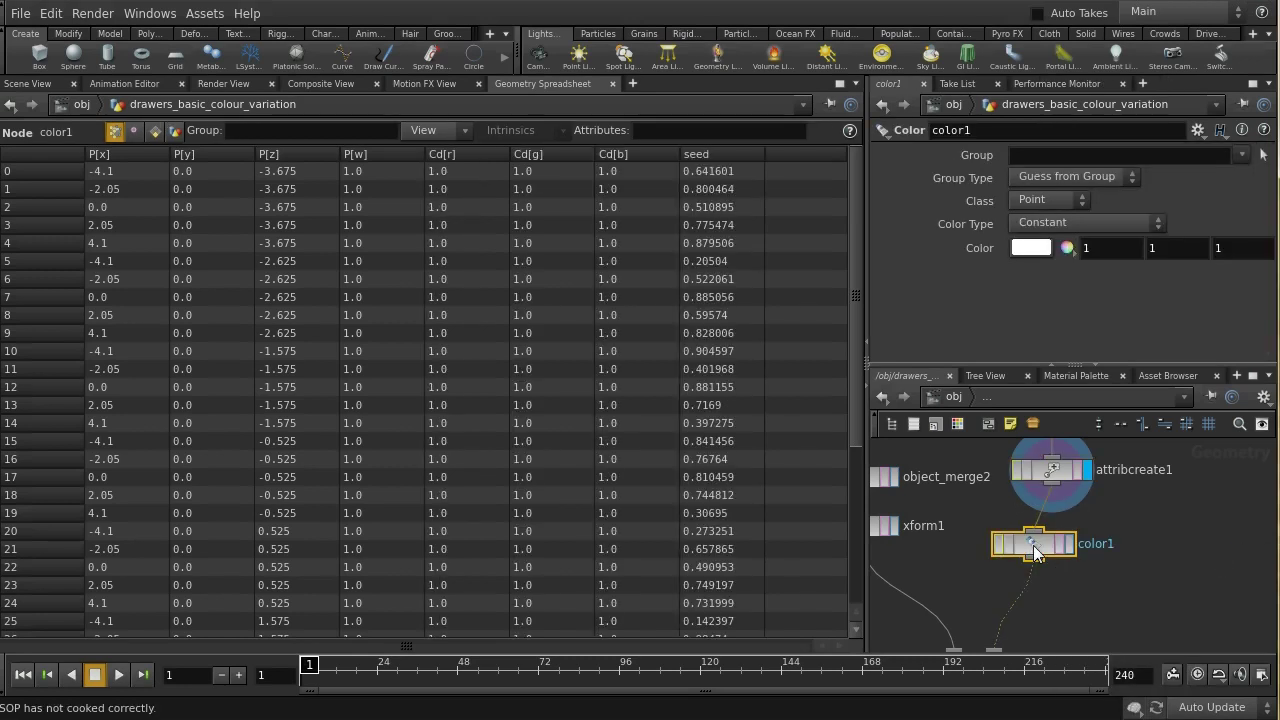
click(1051, 227)
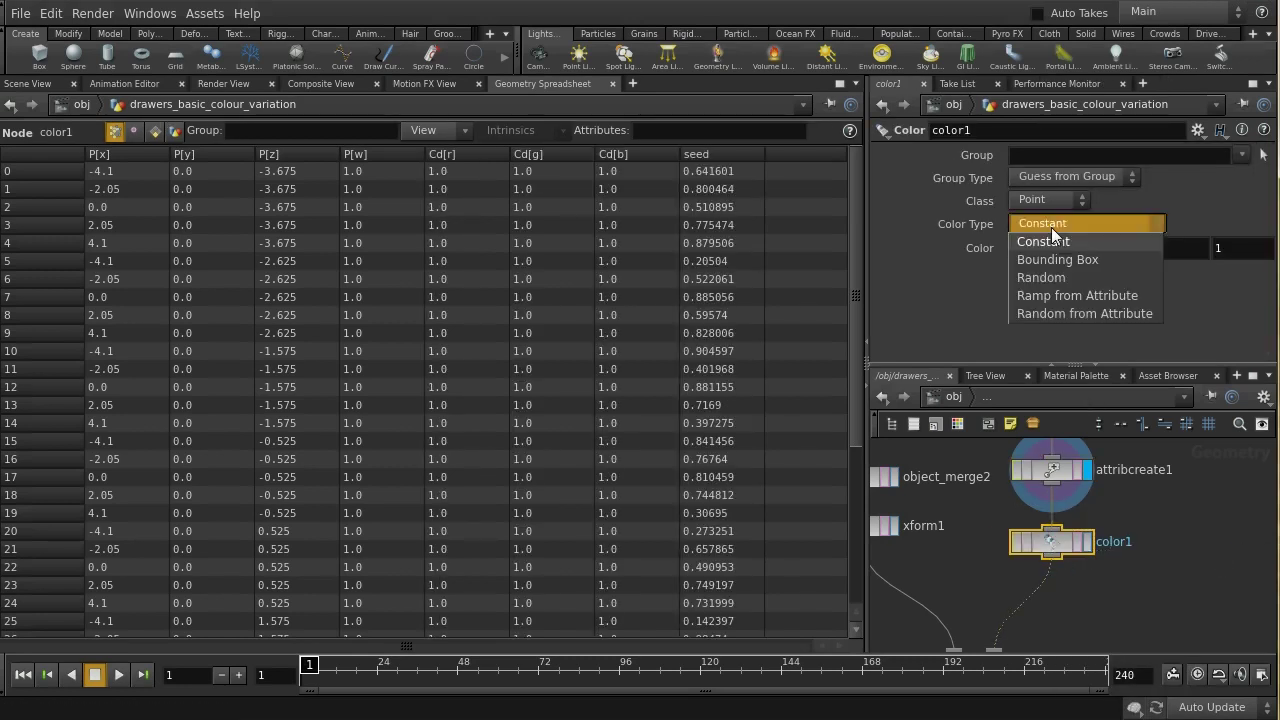
click(1040, 296)
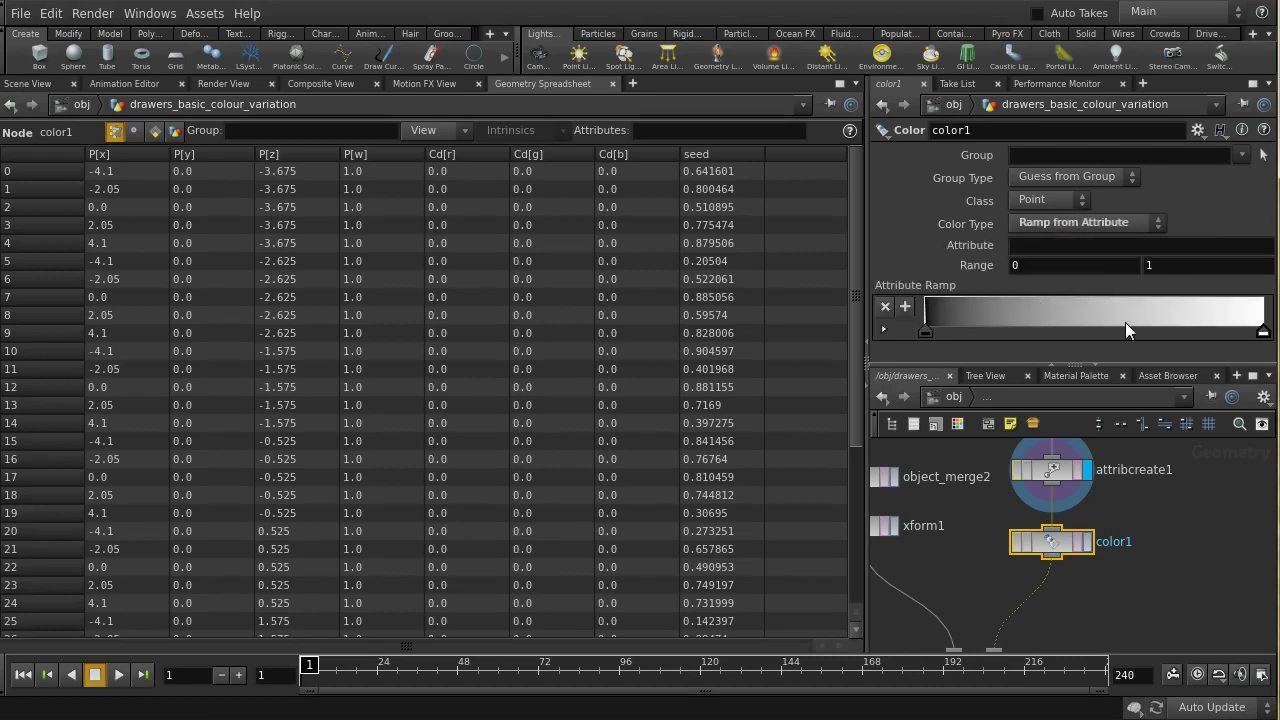
Maximize the Color node's parameters and set the attribute ramp's first point at position 0 to red.
click(923, 333)
click(1254, 85)
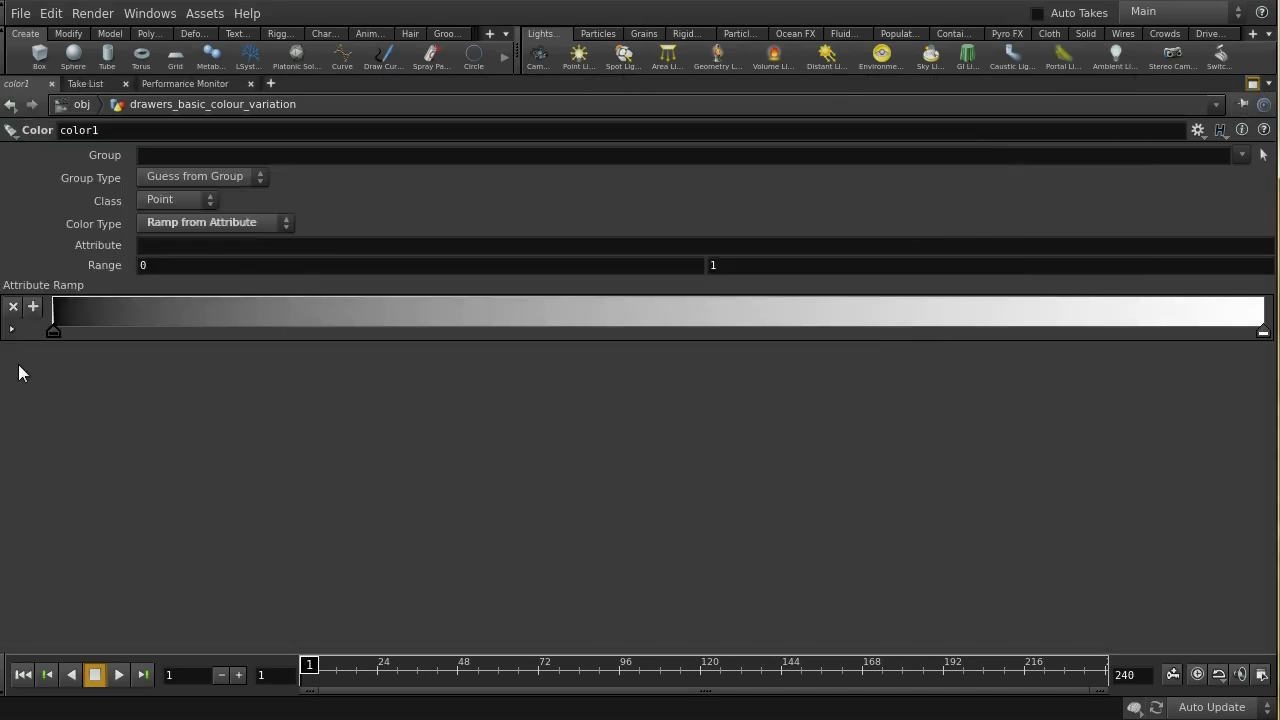
click(12, 331)
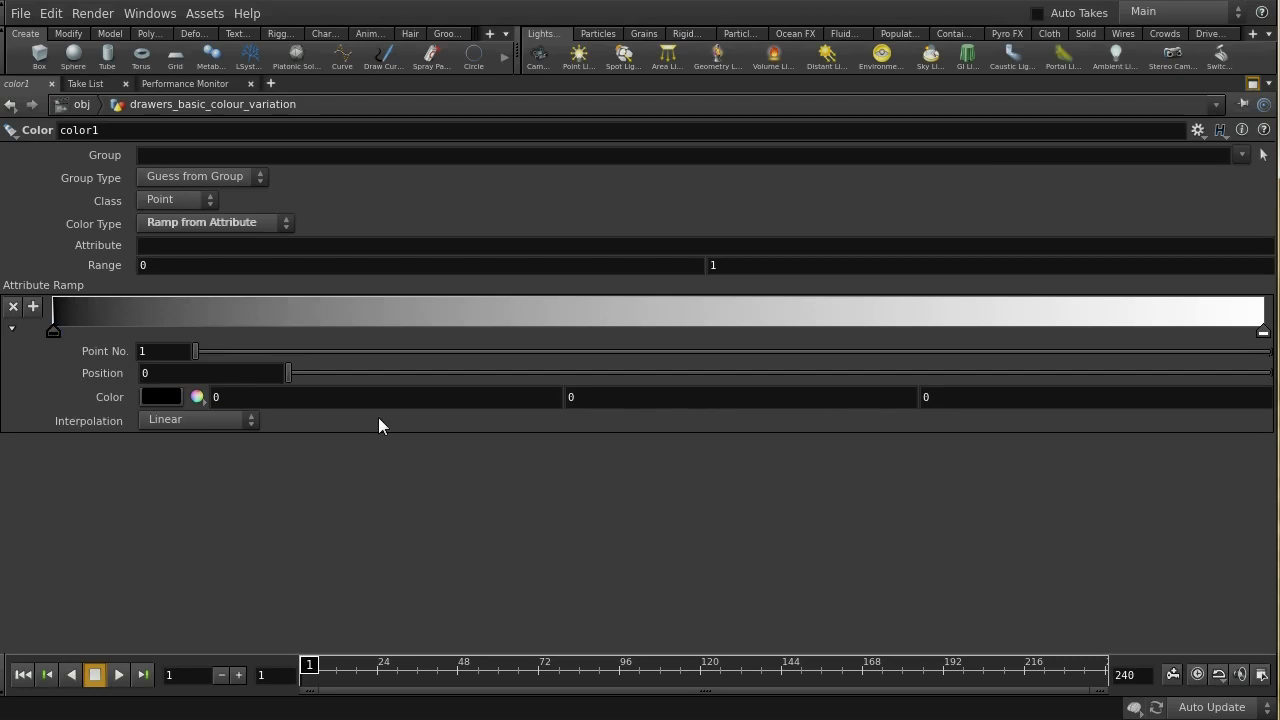
click(156, 396)
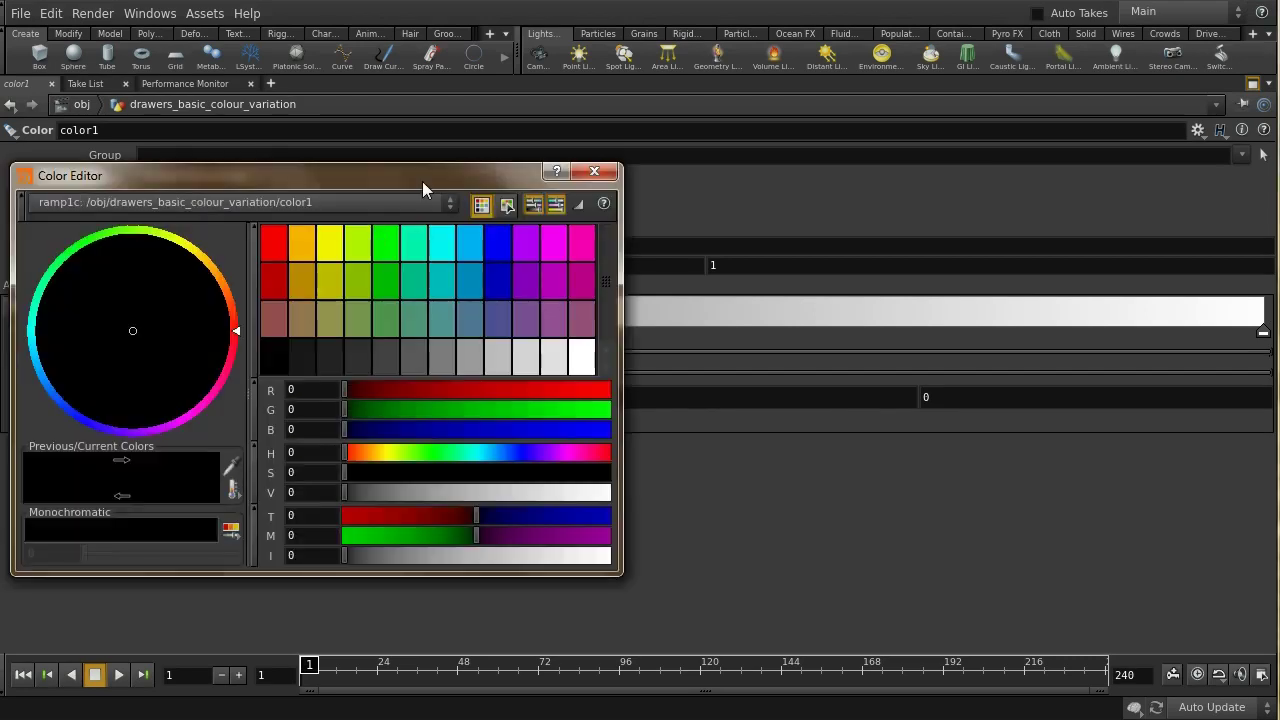
click(275, 246)
click(593, 171)
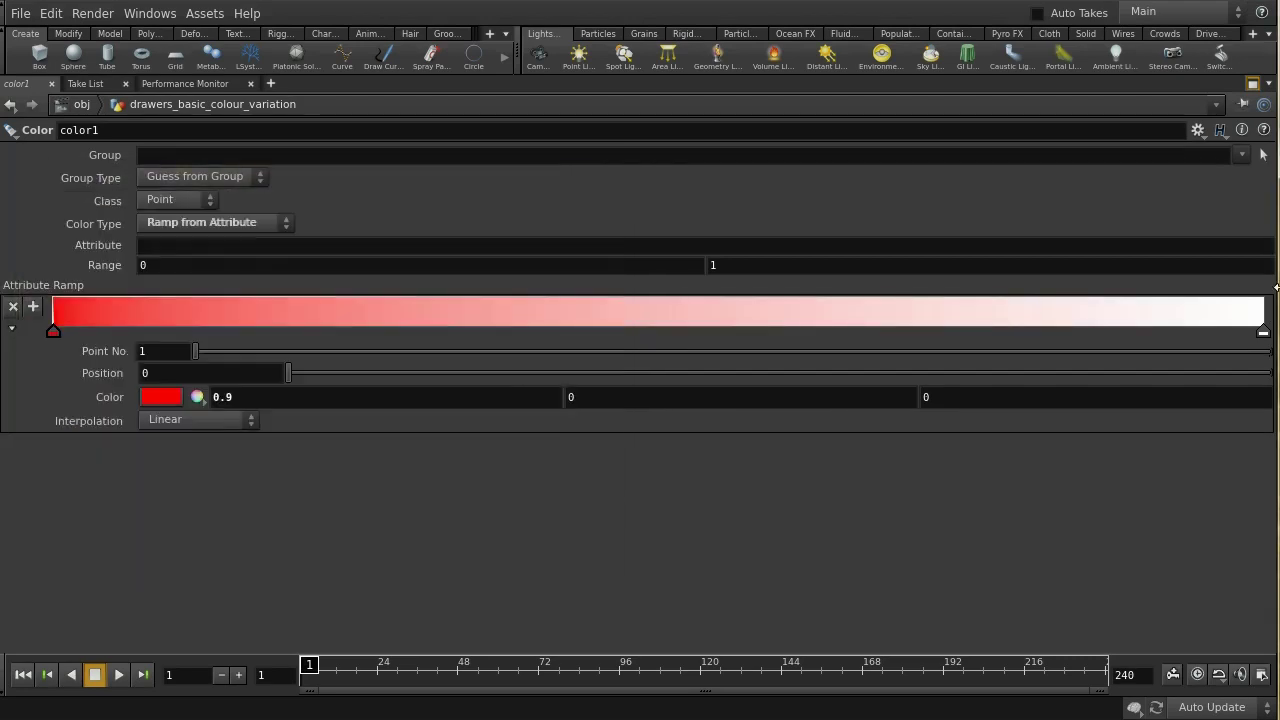
Set the attribute ramp's end point at position 1 to yellow.
click(1263, 333)
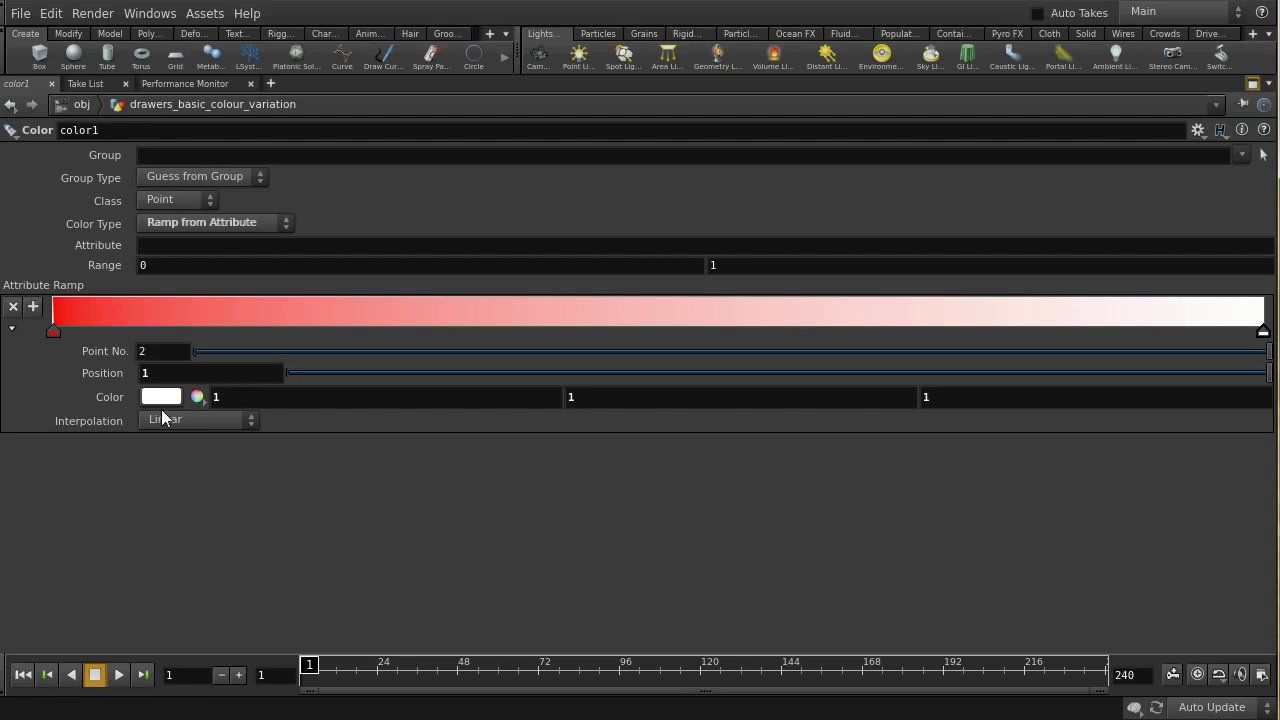
click(161, 397)
click(330, 252)
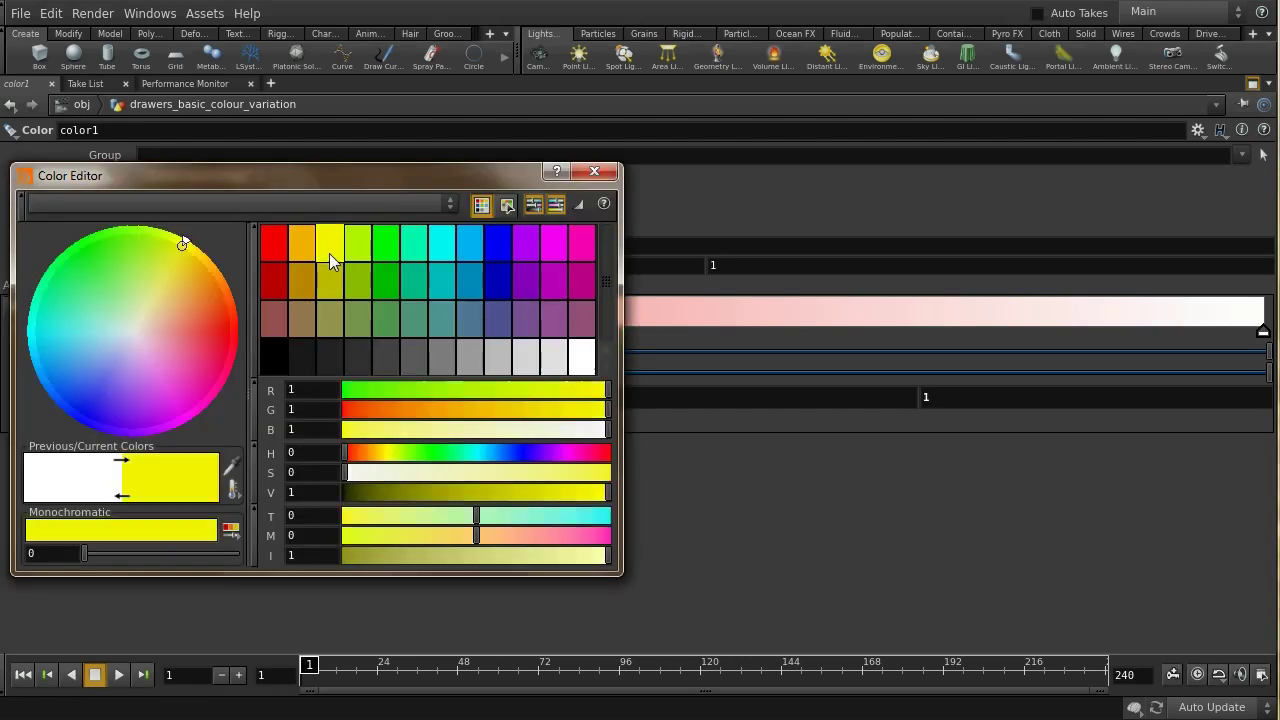
click(593, 171)
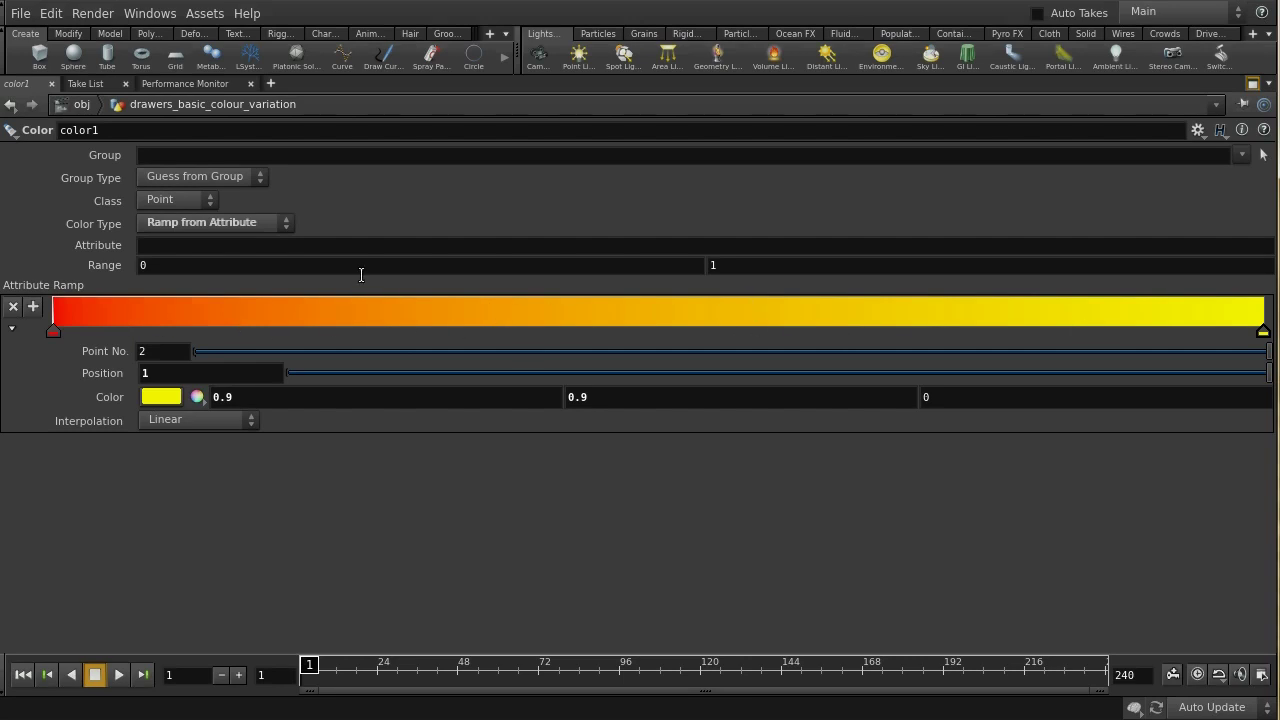
Set the Color node's ramp attribute to seed, restore the pane layout and display color1.
text(seed)
key(Return)
click(1252, 84)
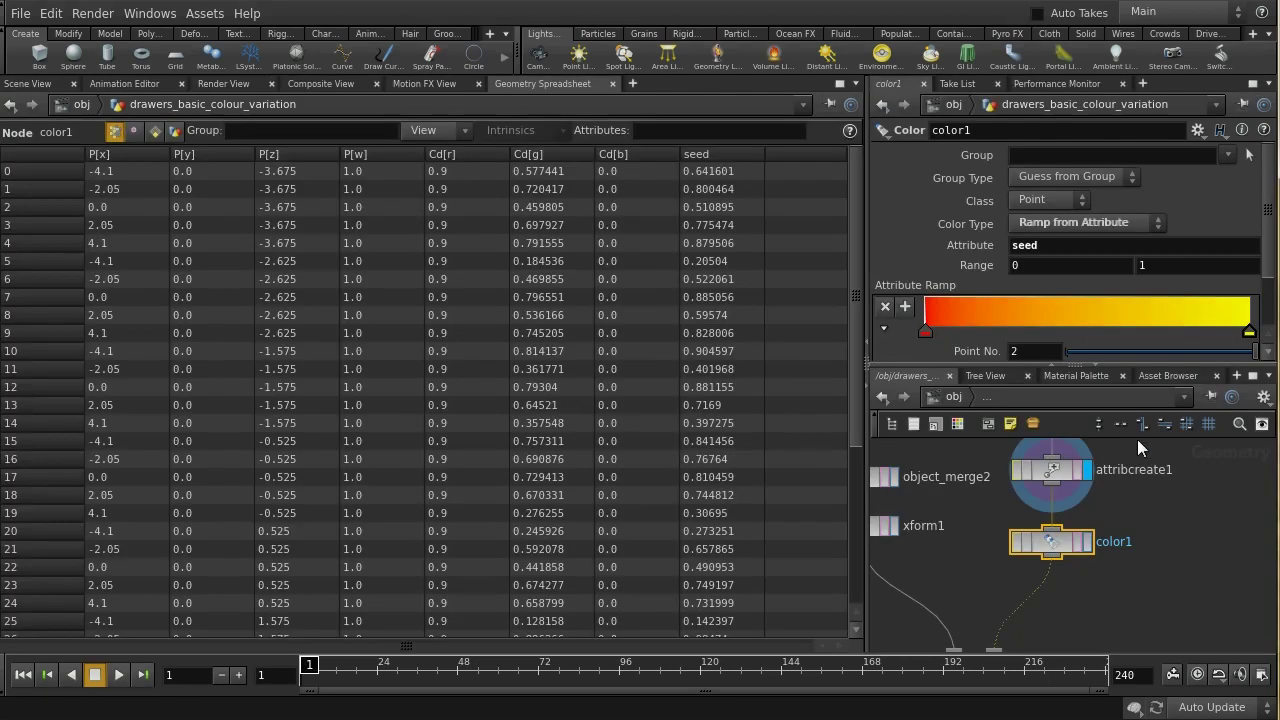
click(1088, 548)
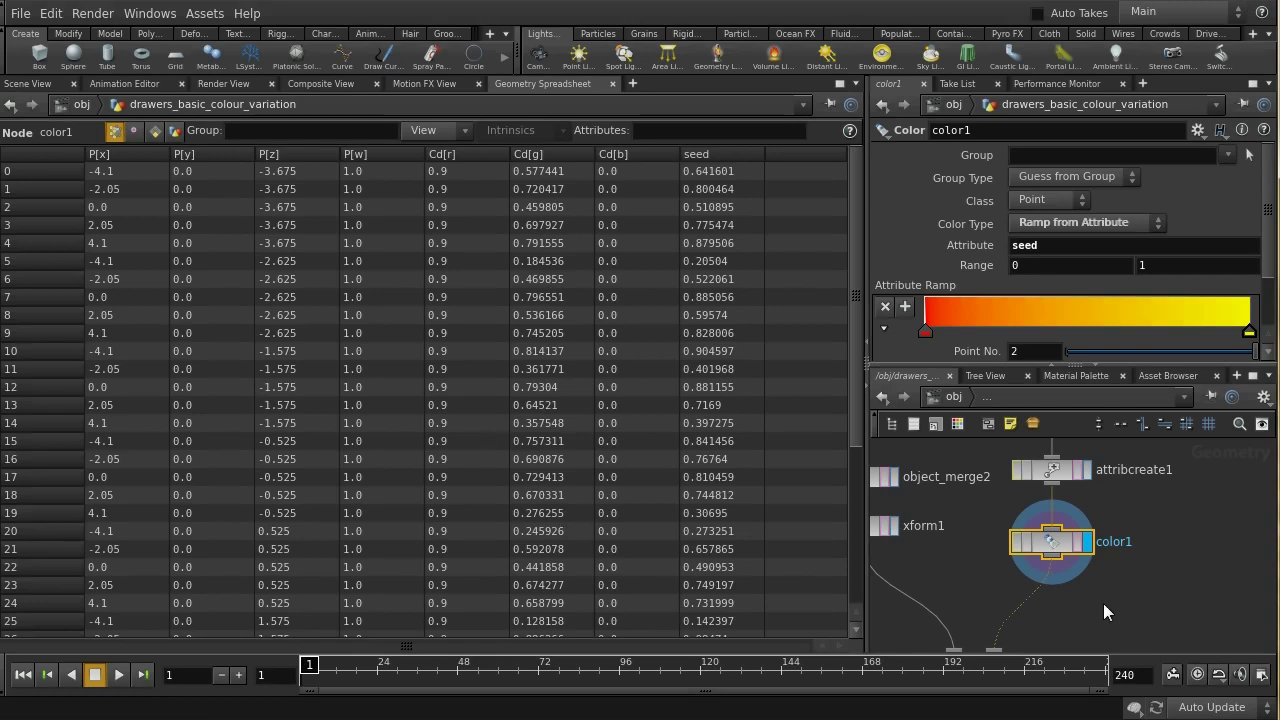
Add a Copy node below color1 with xform1 as its source and color1 as its template, and display it.
middle_drag(1103, 603, 1120, 543)
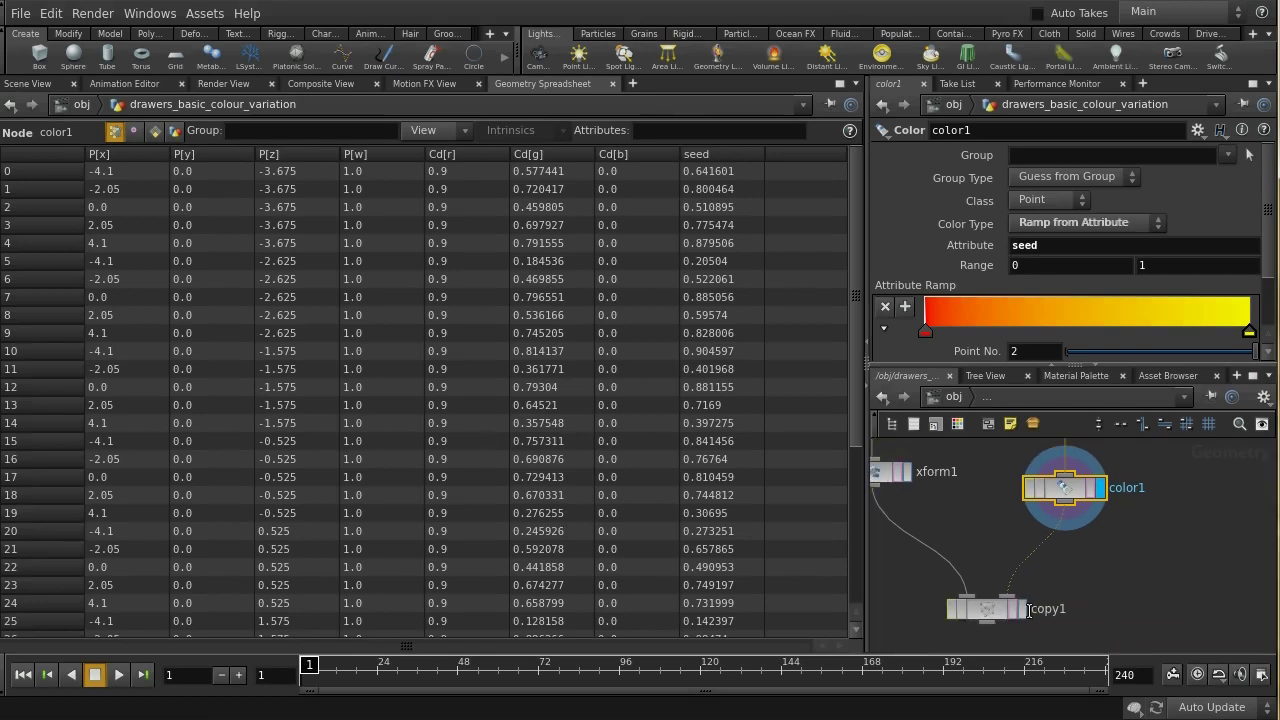
key(Tab)
text(c)
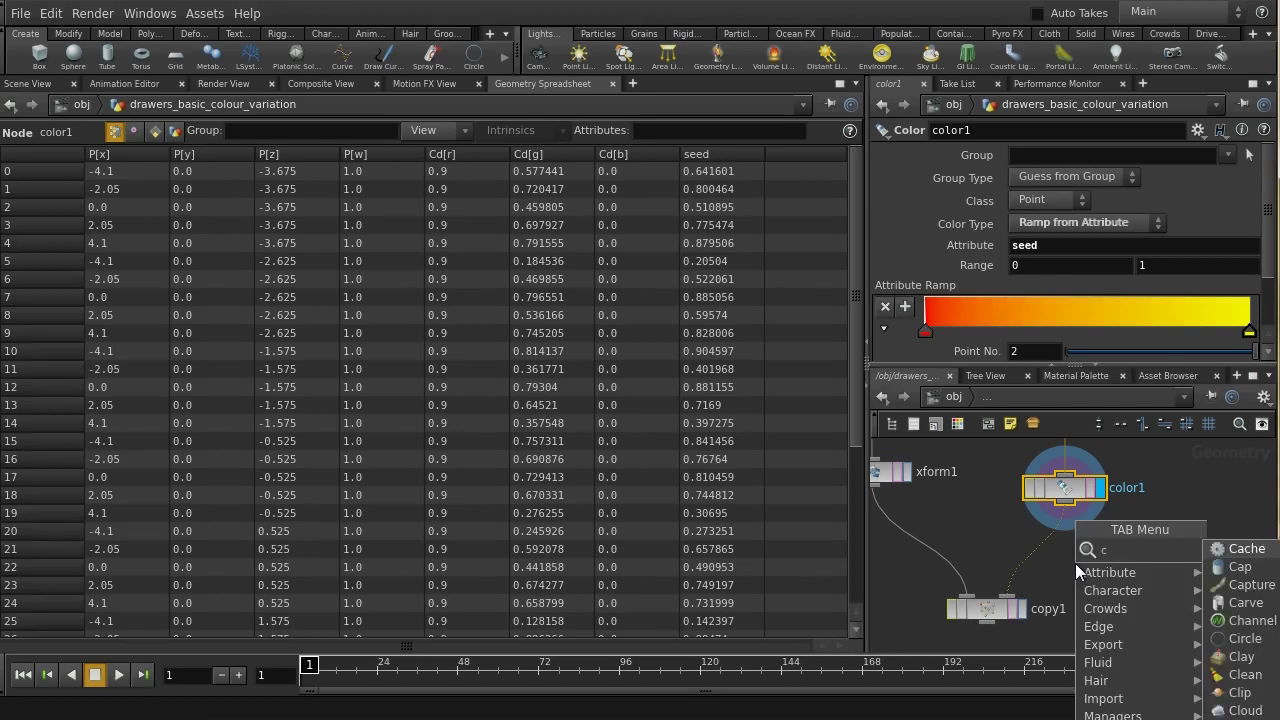
text(op)
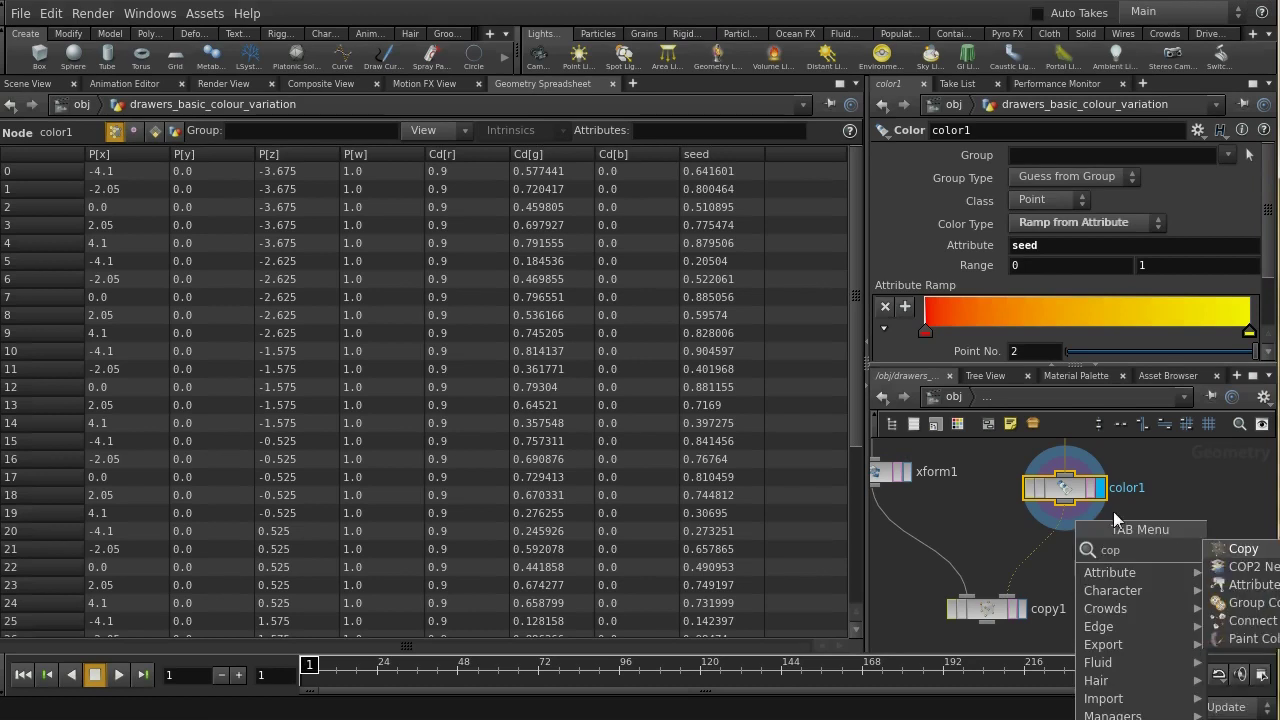
click(1240, 550)
click(1049, 557)
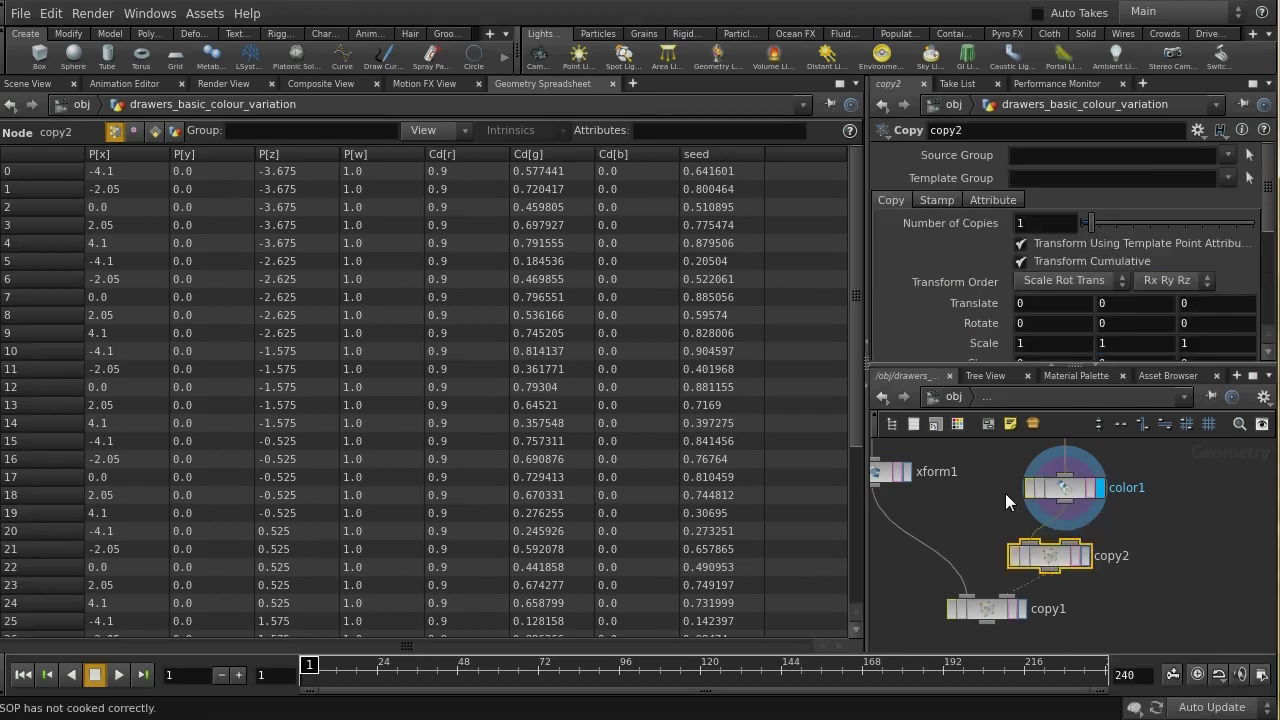
drag(1065, 522, 877, 487)
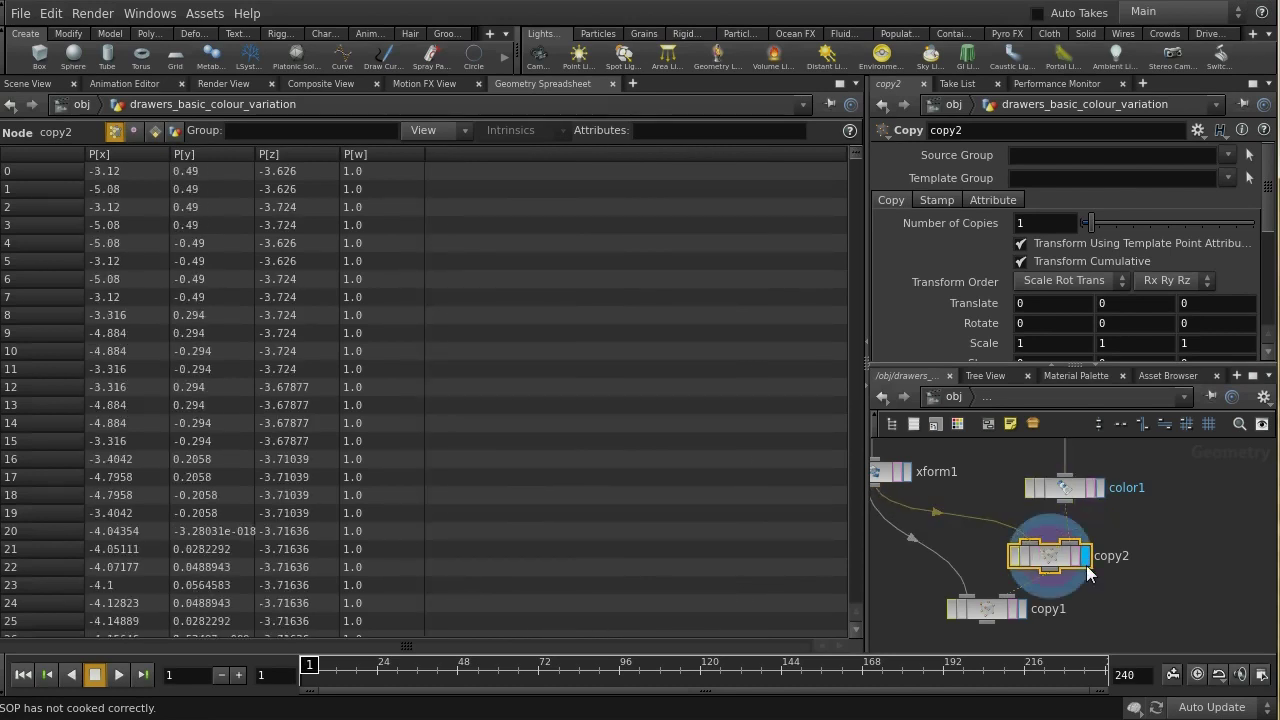
drag(1063, 562, 1159, 599)
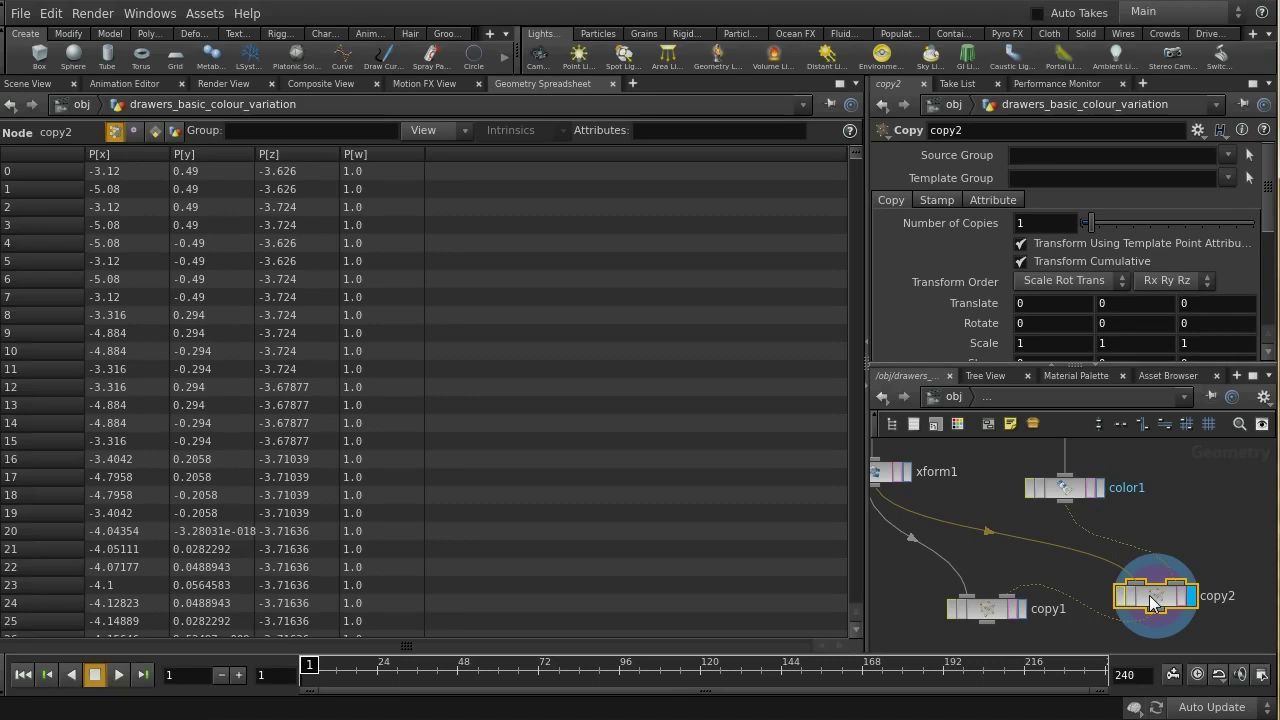
Show copy2's drawers in the scene, disable Transform Using Template Point Attributes and enable Use Template Point Attributes.
click(47, 88)
drag(491, 305, 487, 386)
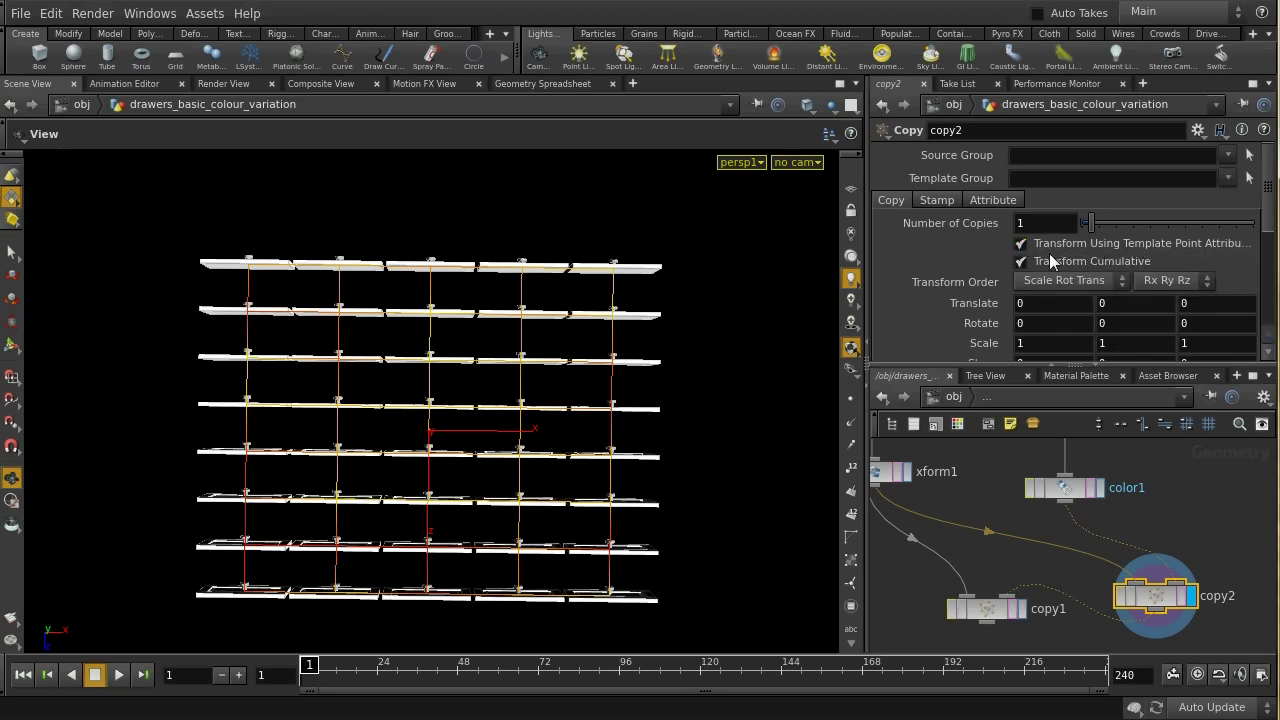
click(1021, 244)
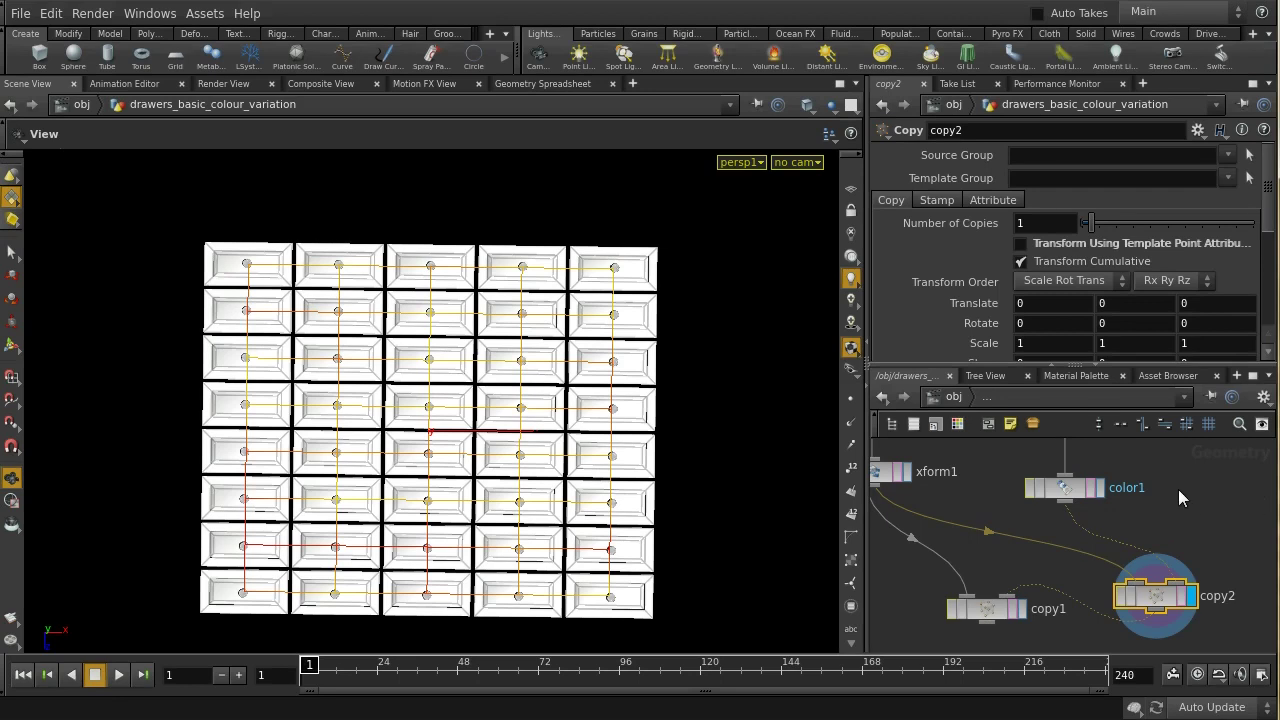
click(1000, 199)
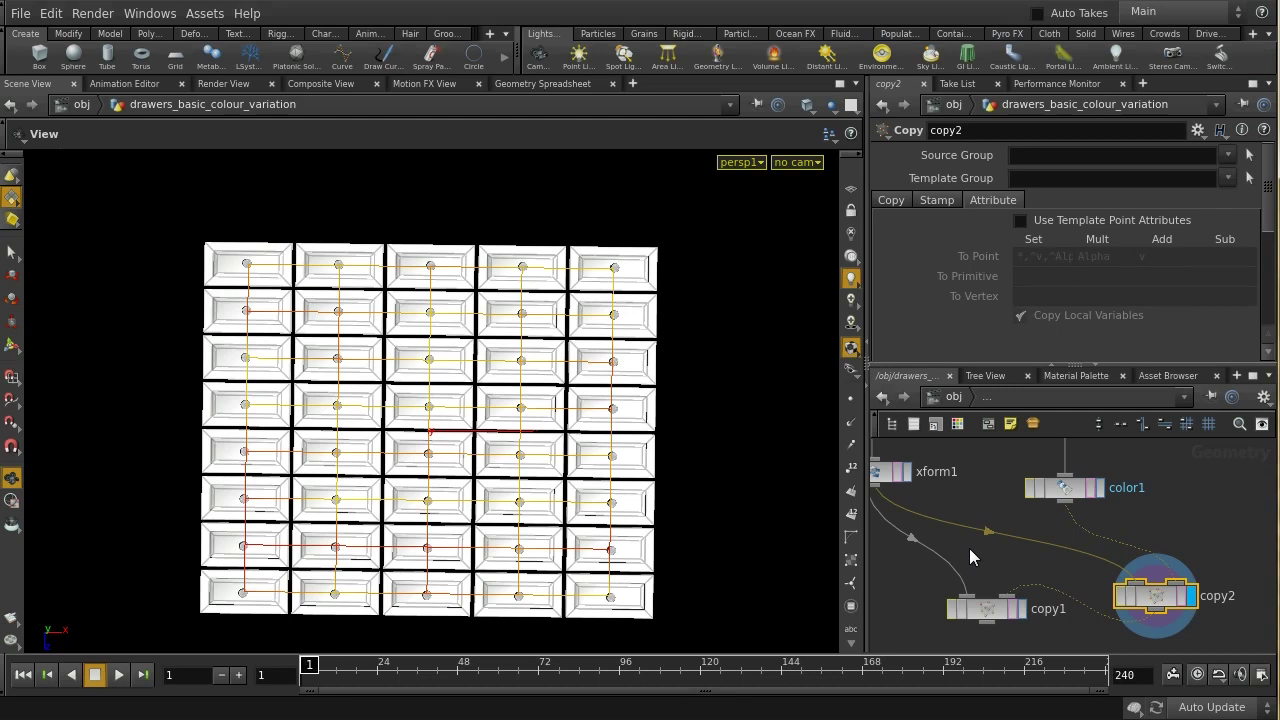
click(1021, 221)
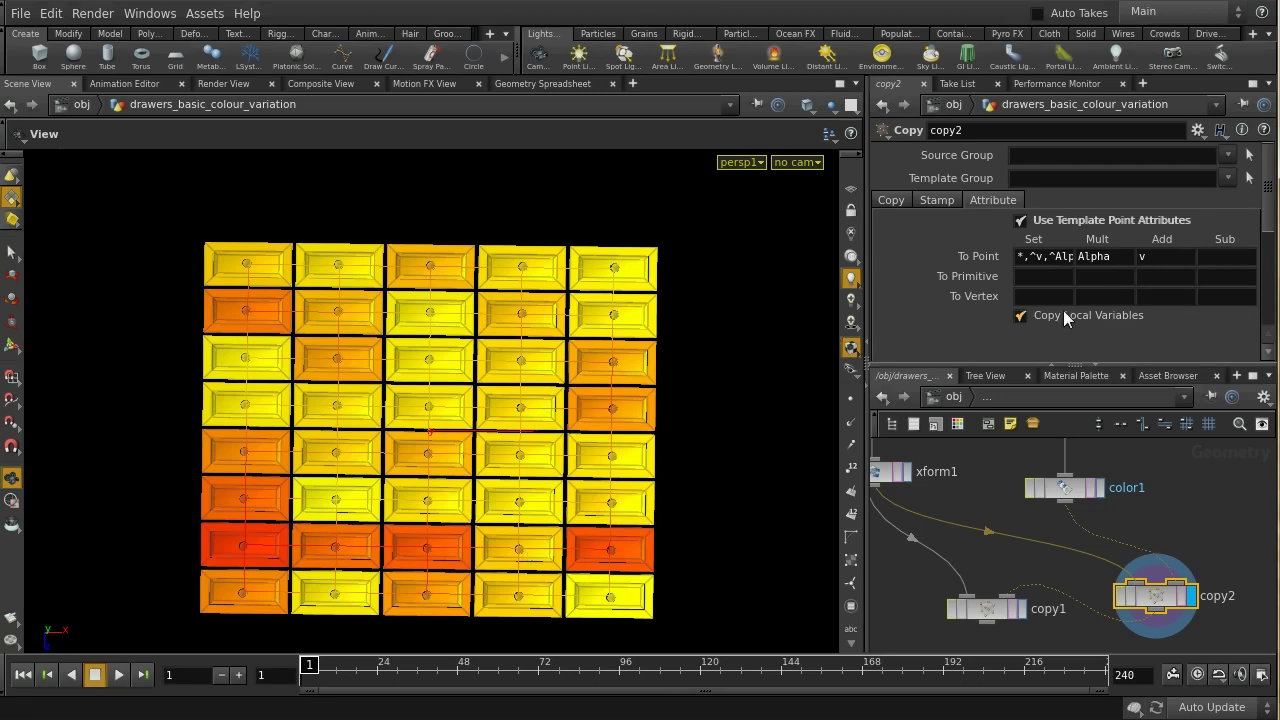
Exclude Cd from copy2's point attributes by appending ^Cd, and set Cd as its To Primitive attribute.
text(pha ^Cd)
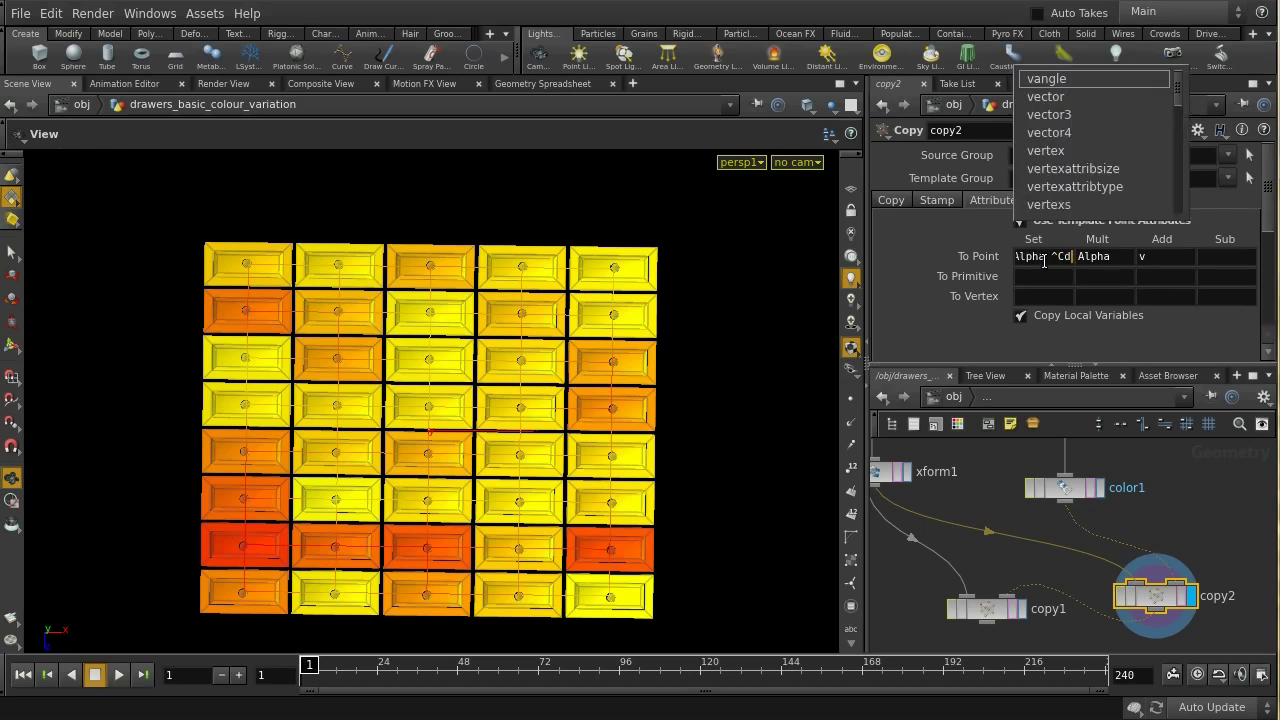
click(1035, 278)
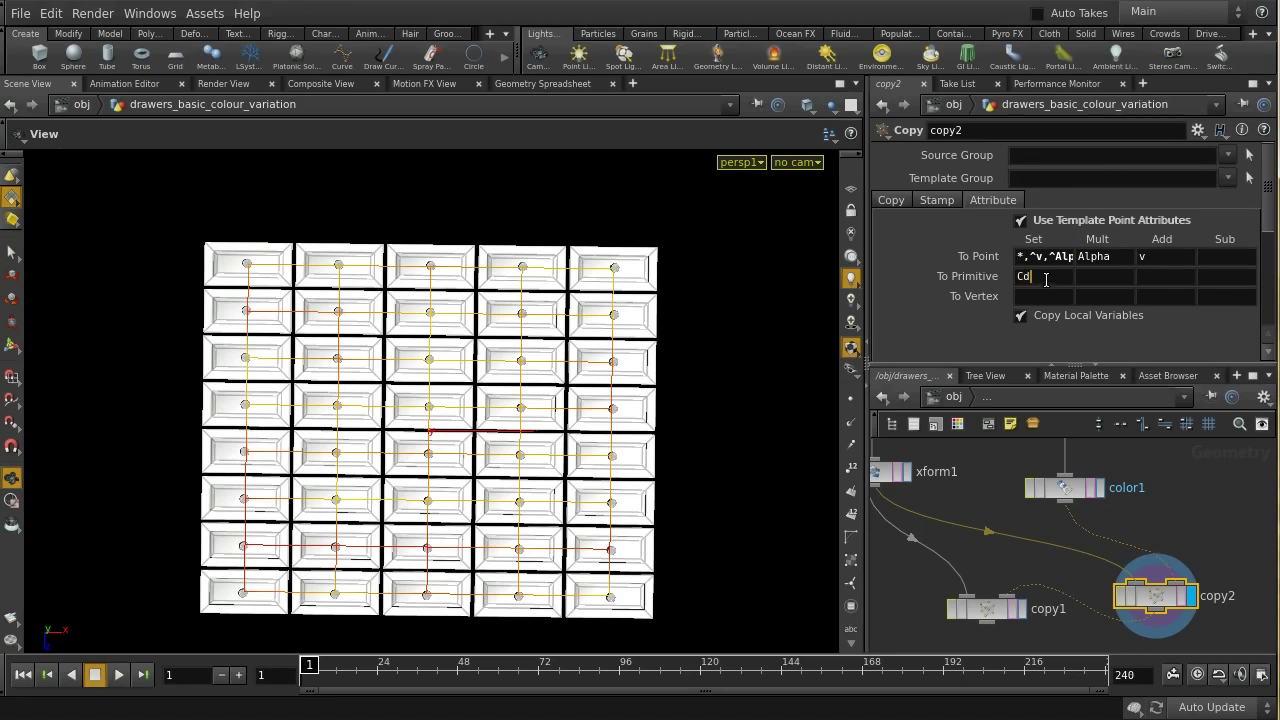
key(Return)
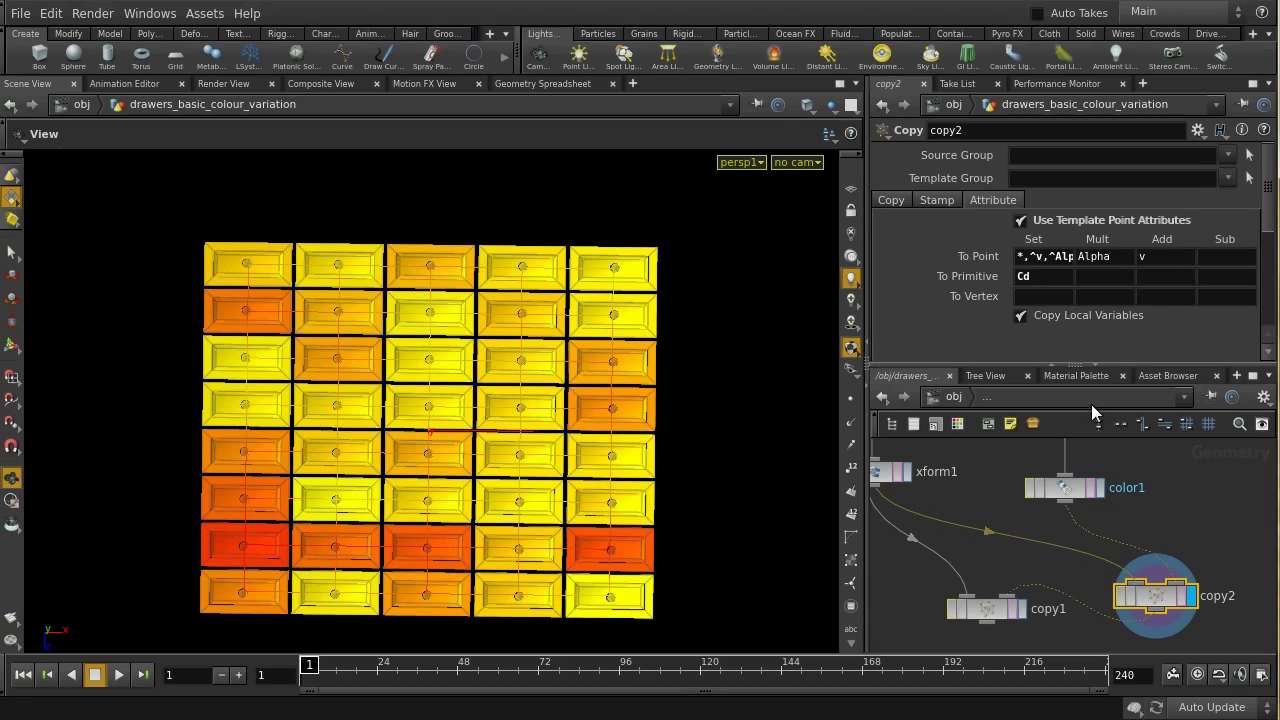
Show the clay_basic material's parameters and start a mantra_ipr render with its camera set to /obj/cam1.
click(1049, 374)
click(1048, 492)
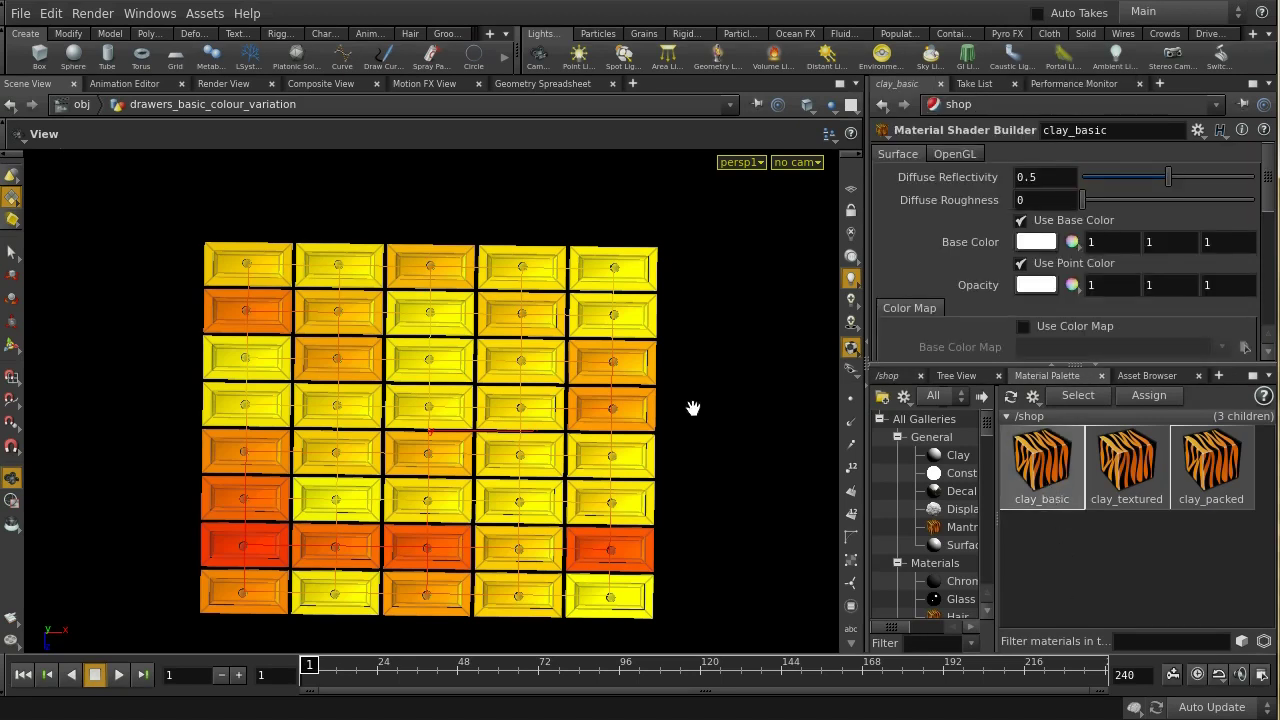
click(207, 86)
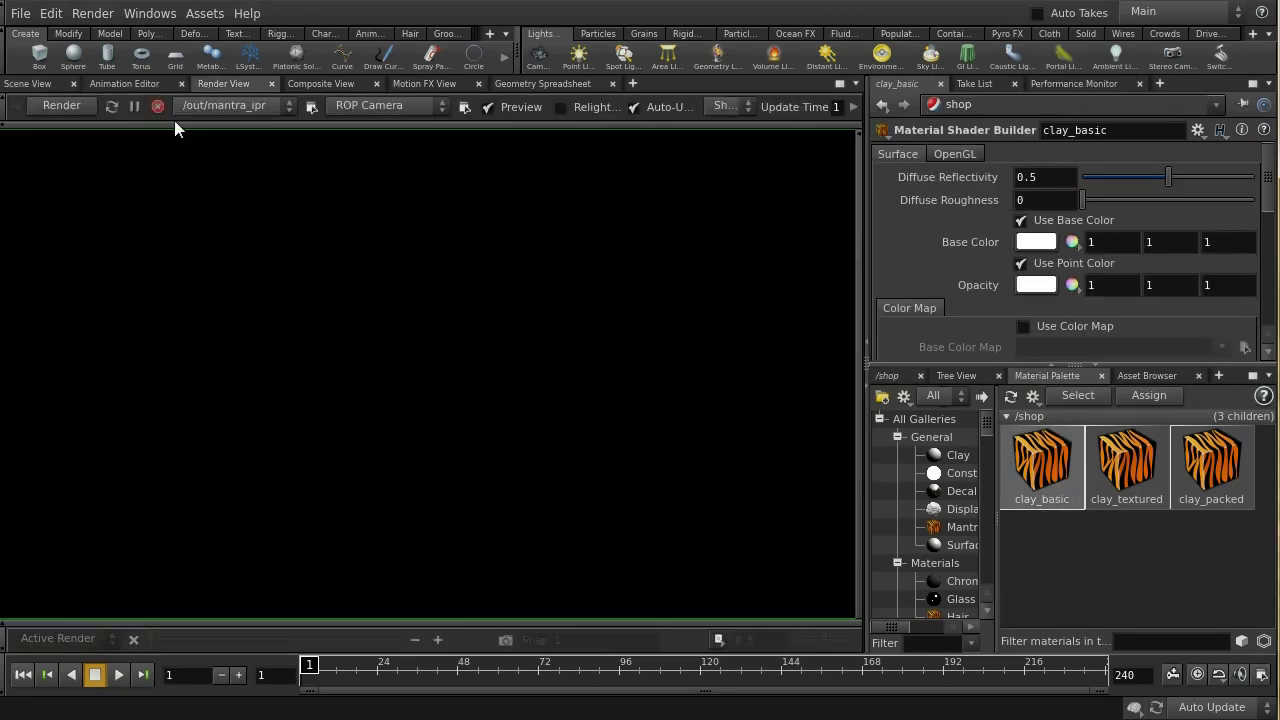
click(49, 107)
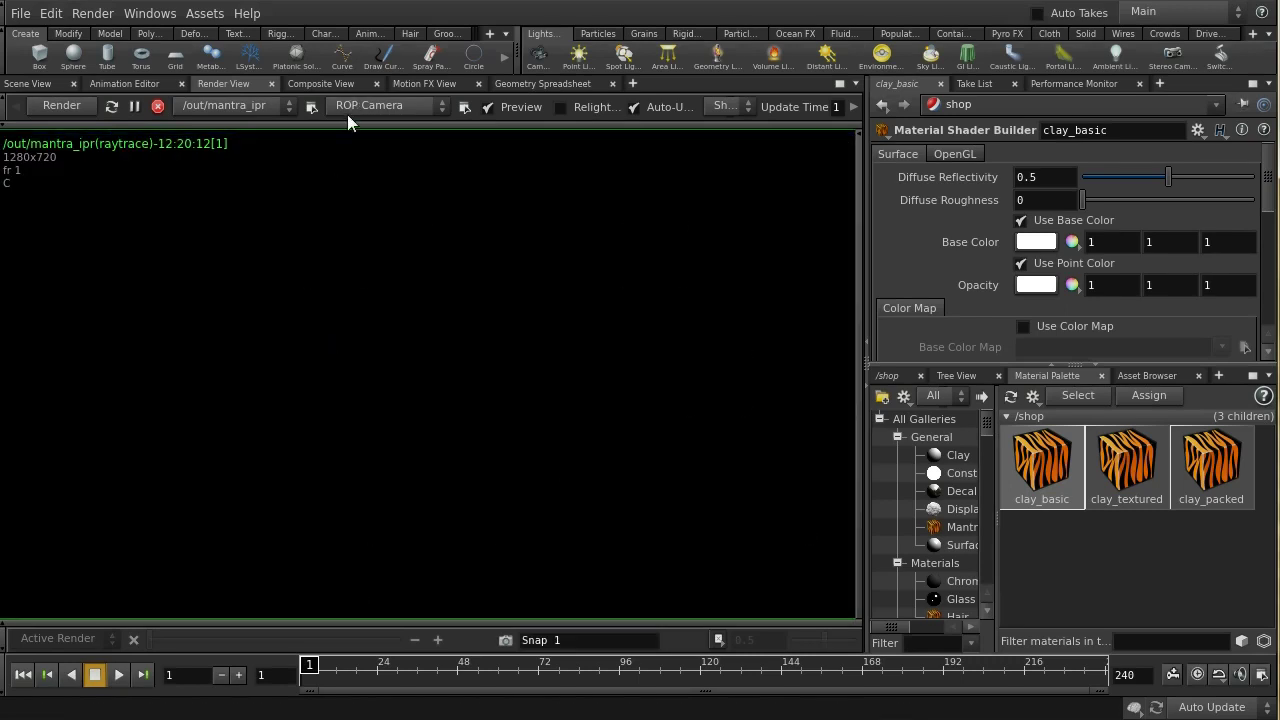
click(347, 114)
click(355, 151)
Look through cam1 in the scene viewport and restart the mantra_ipr render.
click(41, 84)
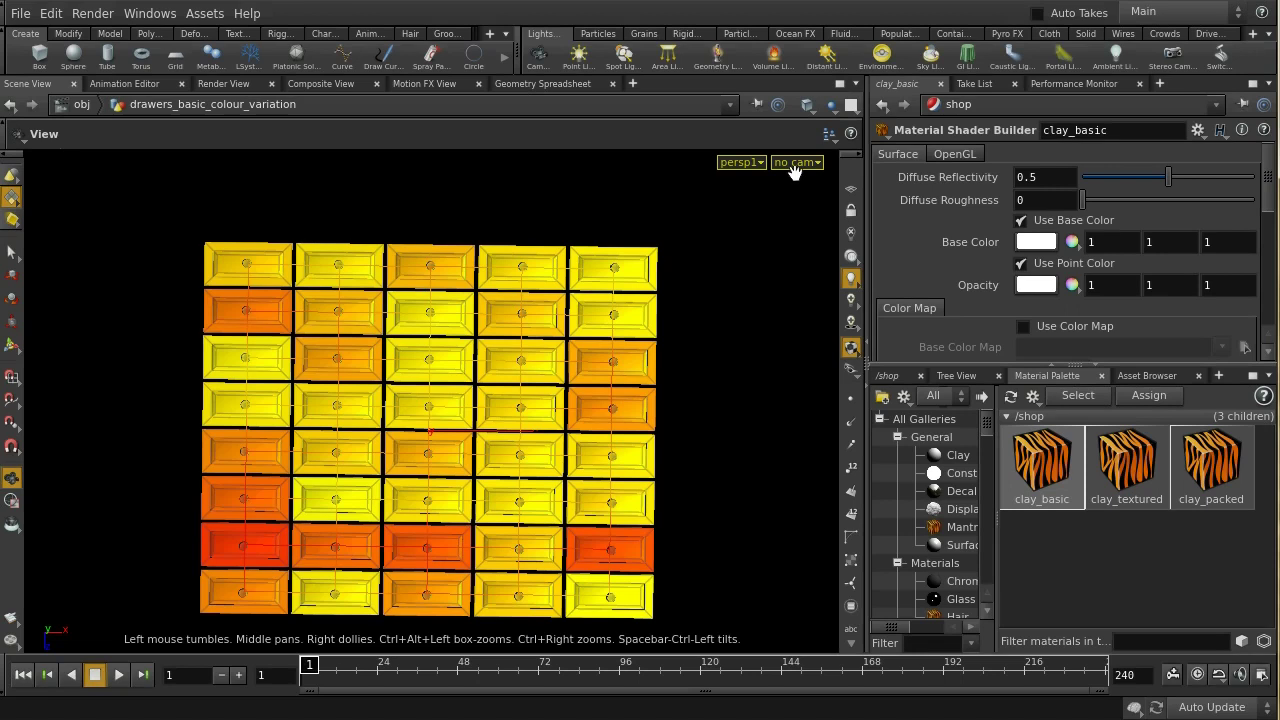
click(797, 165)
click(790, 247)
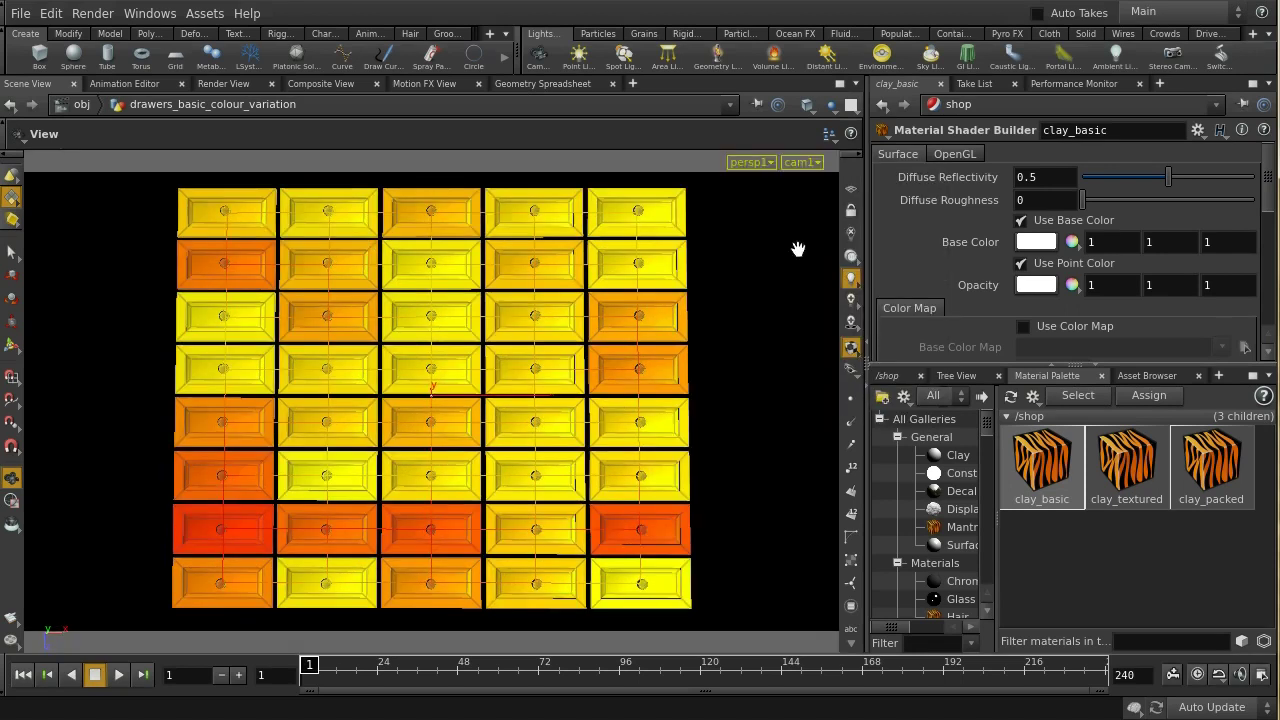
click(232, 84)
click(48, 105)
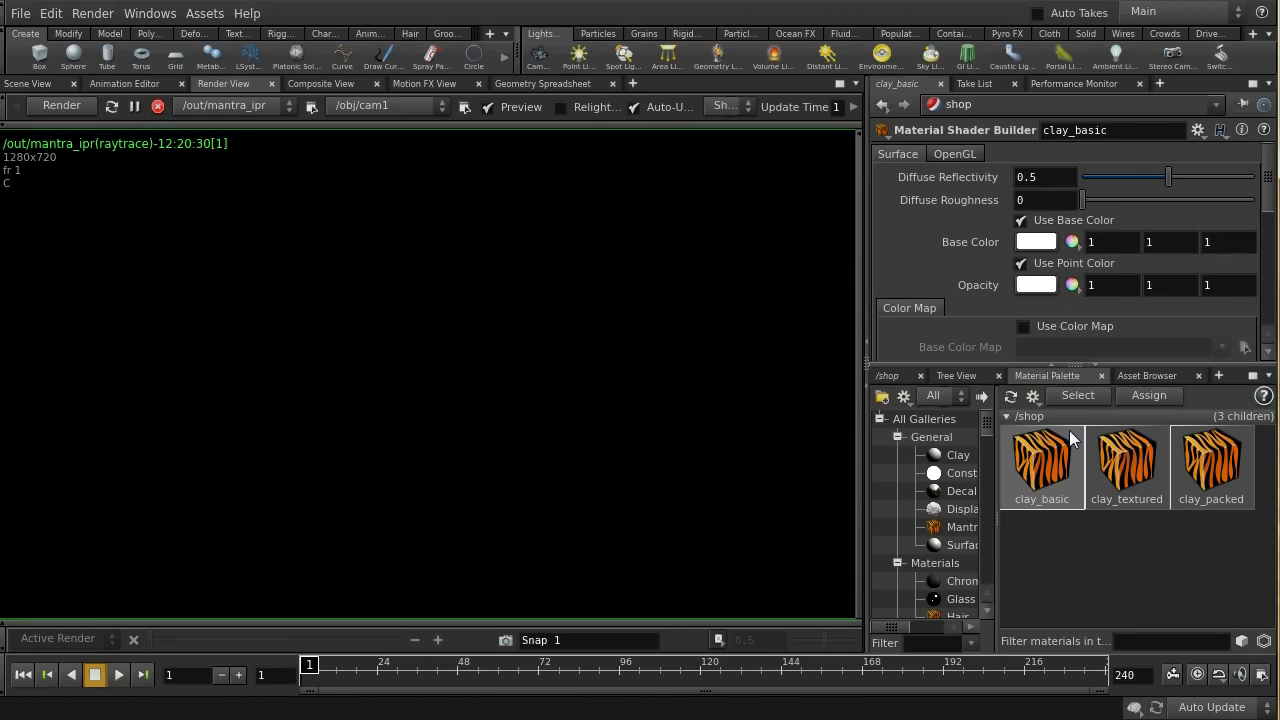
Go to the obj network, turn on display of drawers_basic_colour_variation and return to the render.
click(895, 375)
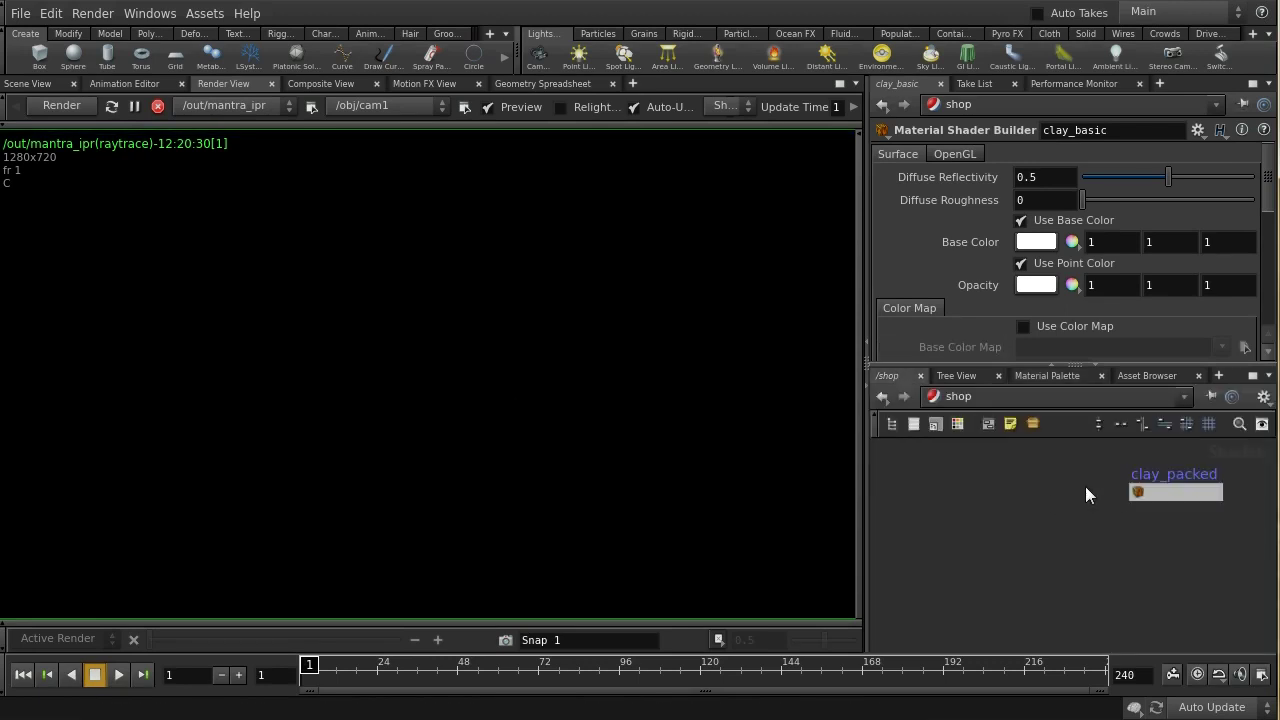
middle_drag(1085, 486, 1083, 618)
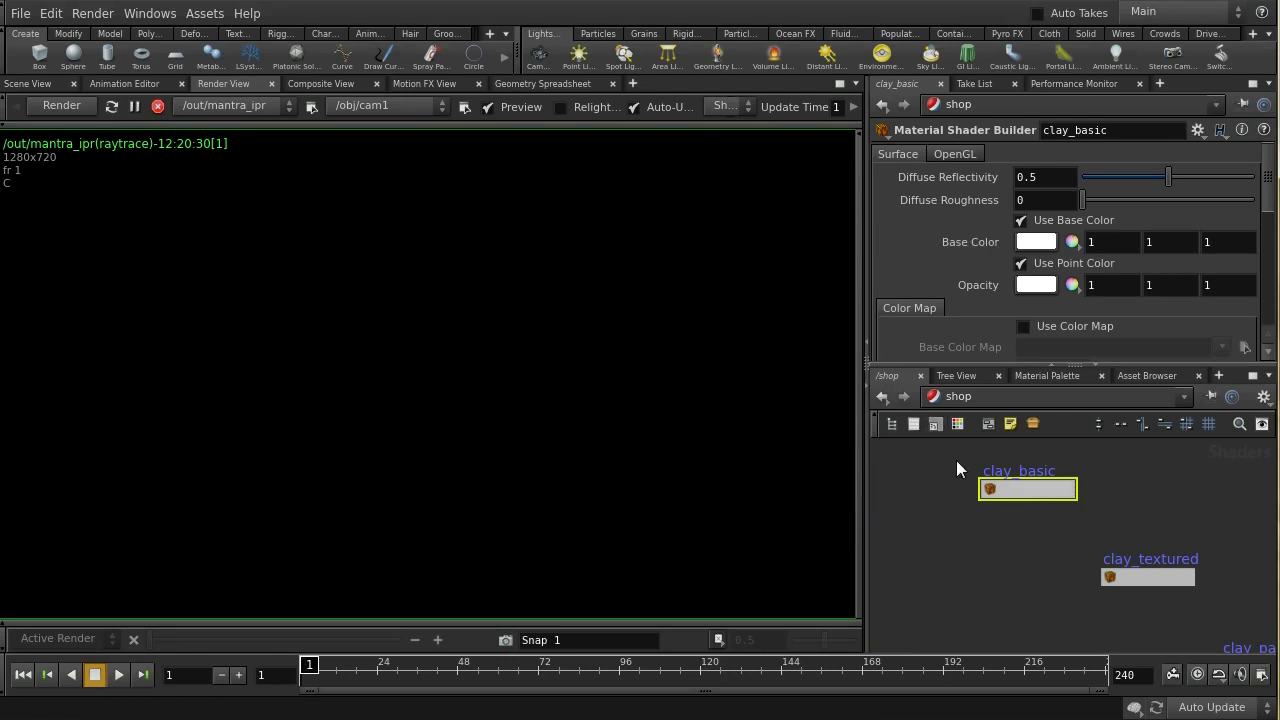
click(28, 83)
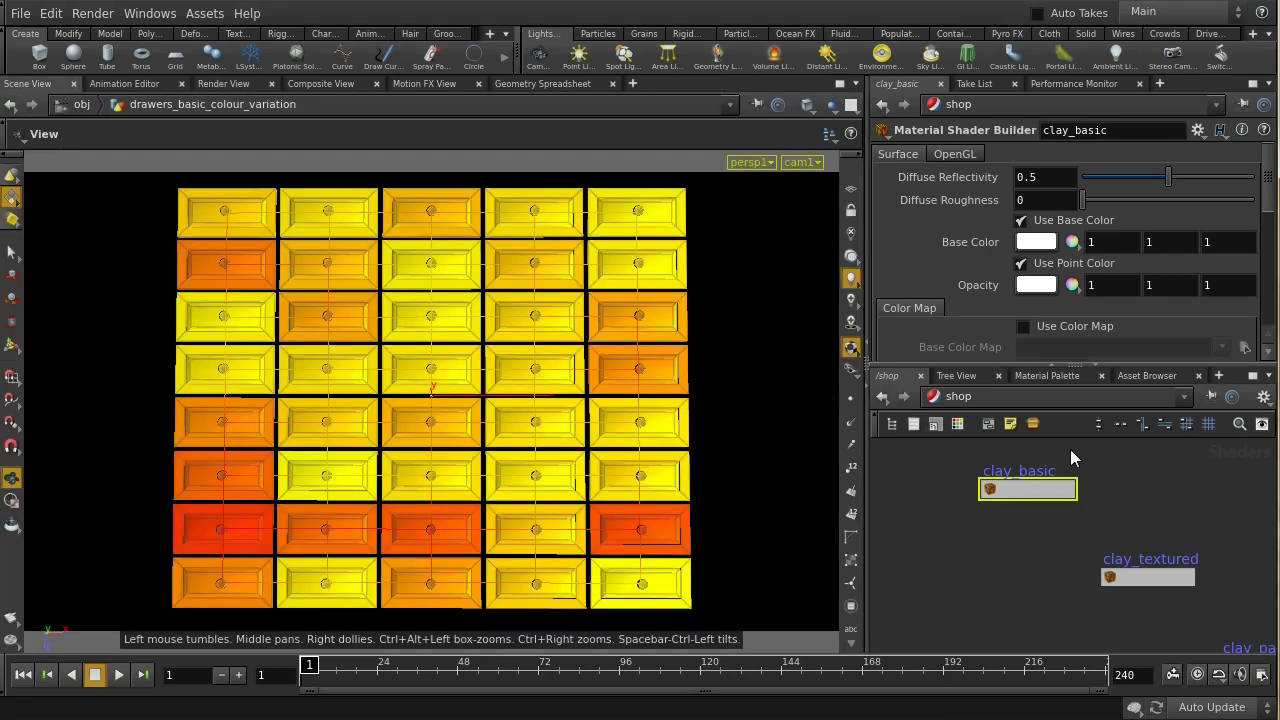
click(994, 406)
click(1020, 471)
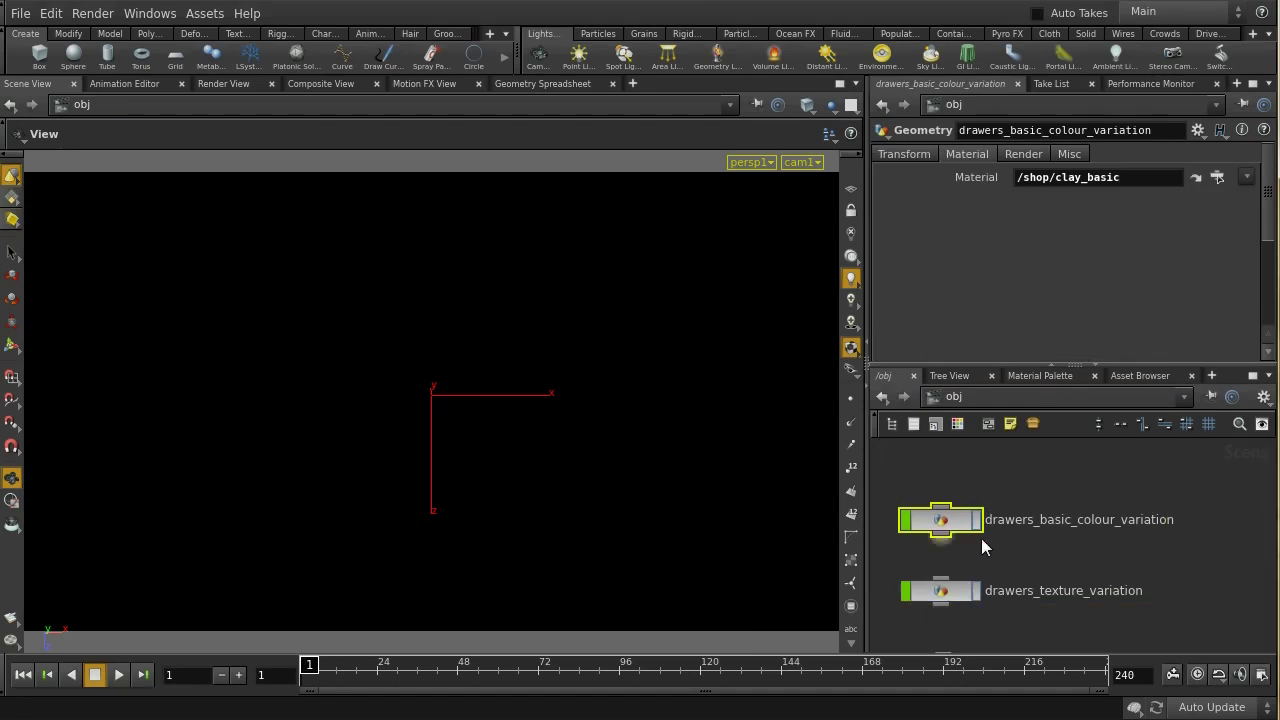
click(977, 528)
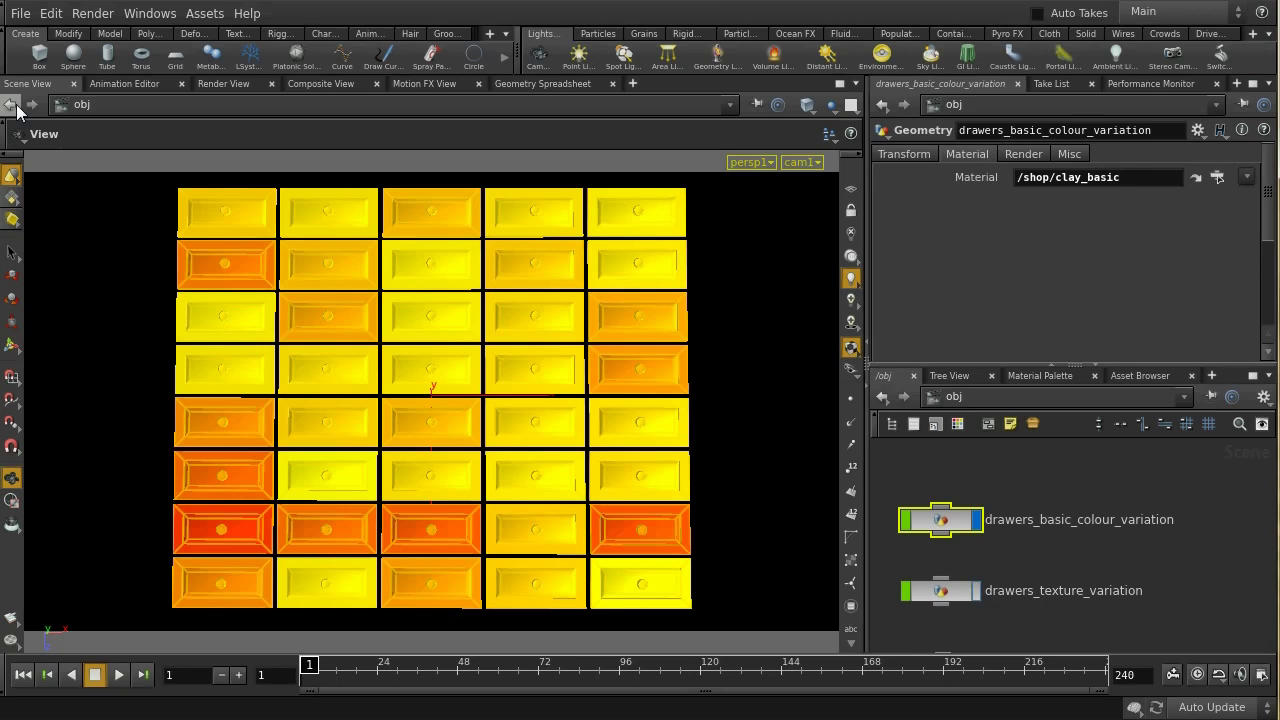
click(225, 83)
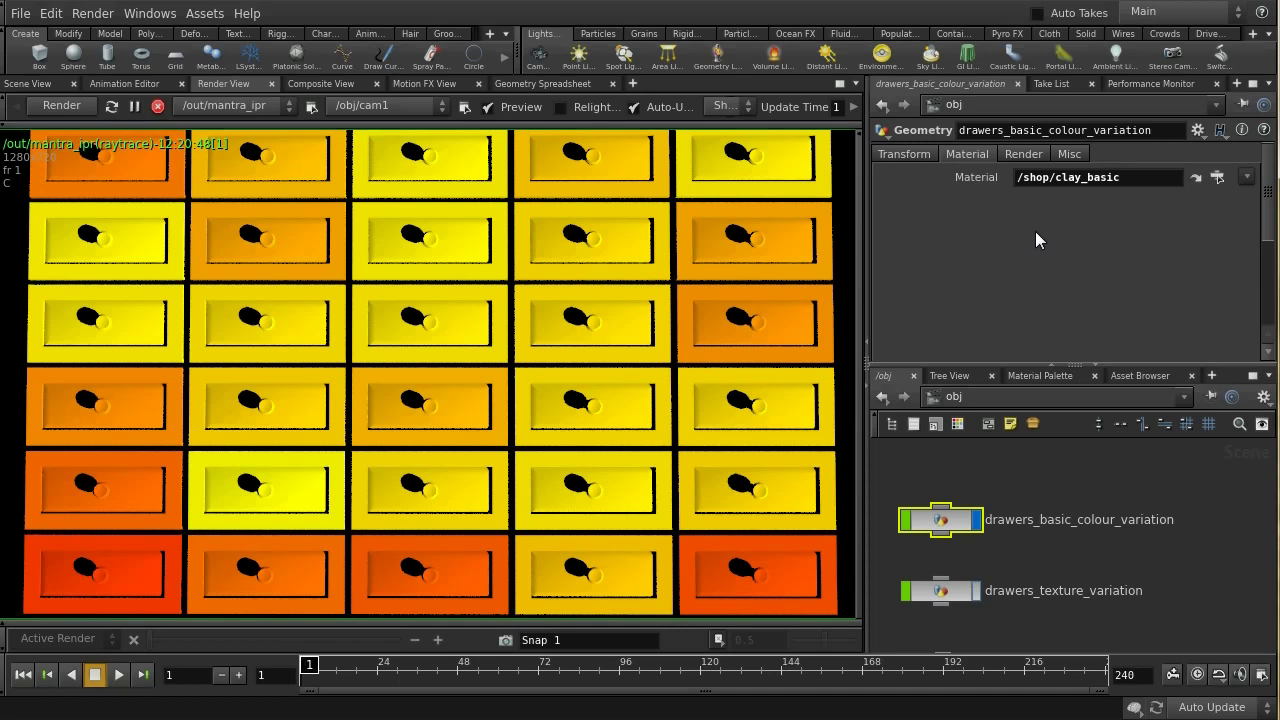
Jump to the assigned clay_basic material and switch Use Point Color off and on again to compare the render.
click(1143, 180)
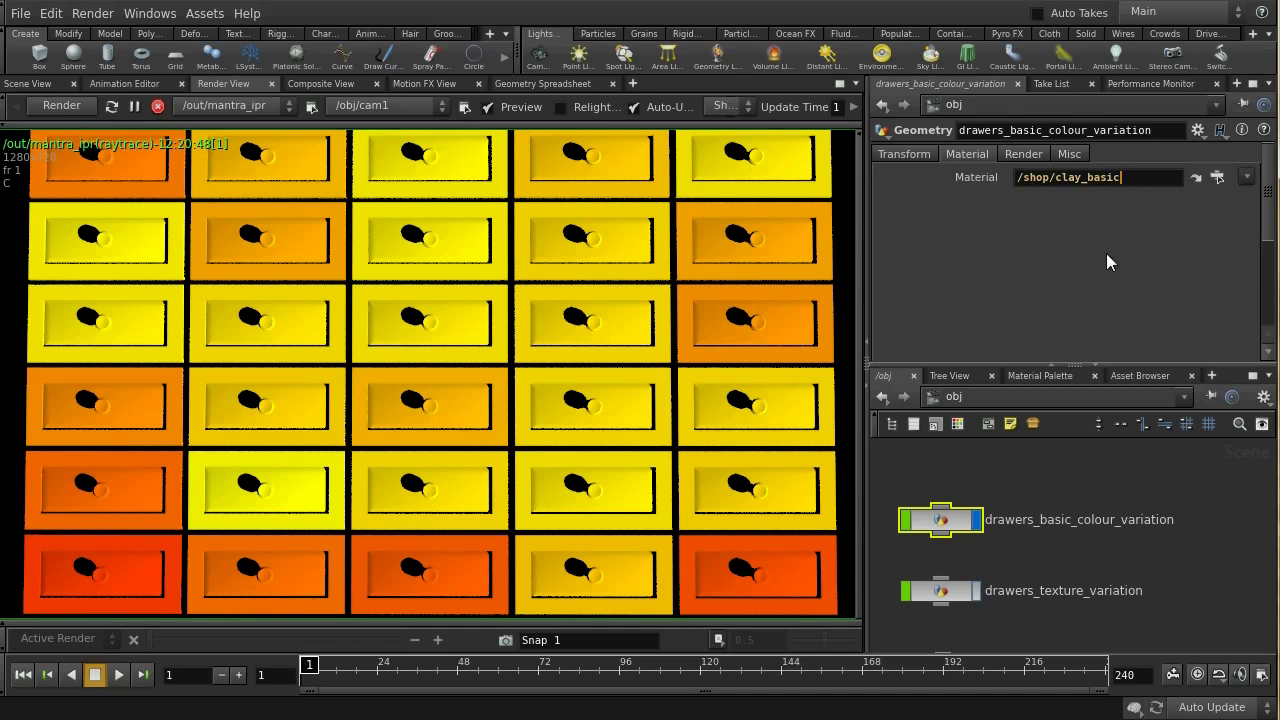
click(1195, 177)
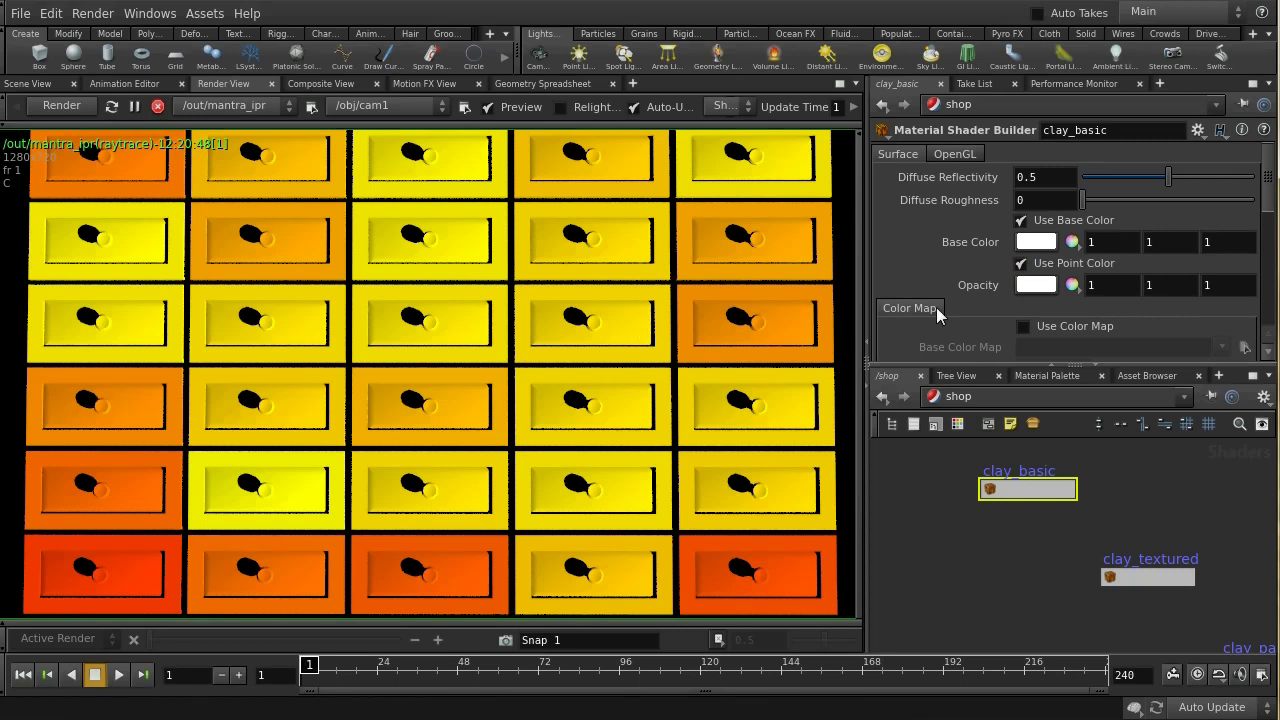
click(1021, 265)
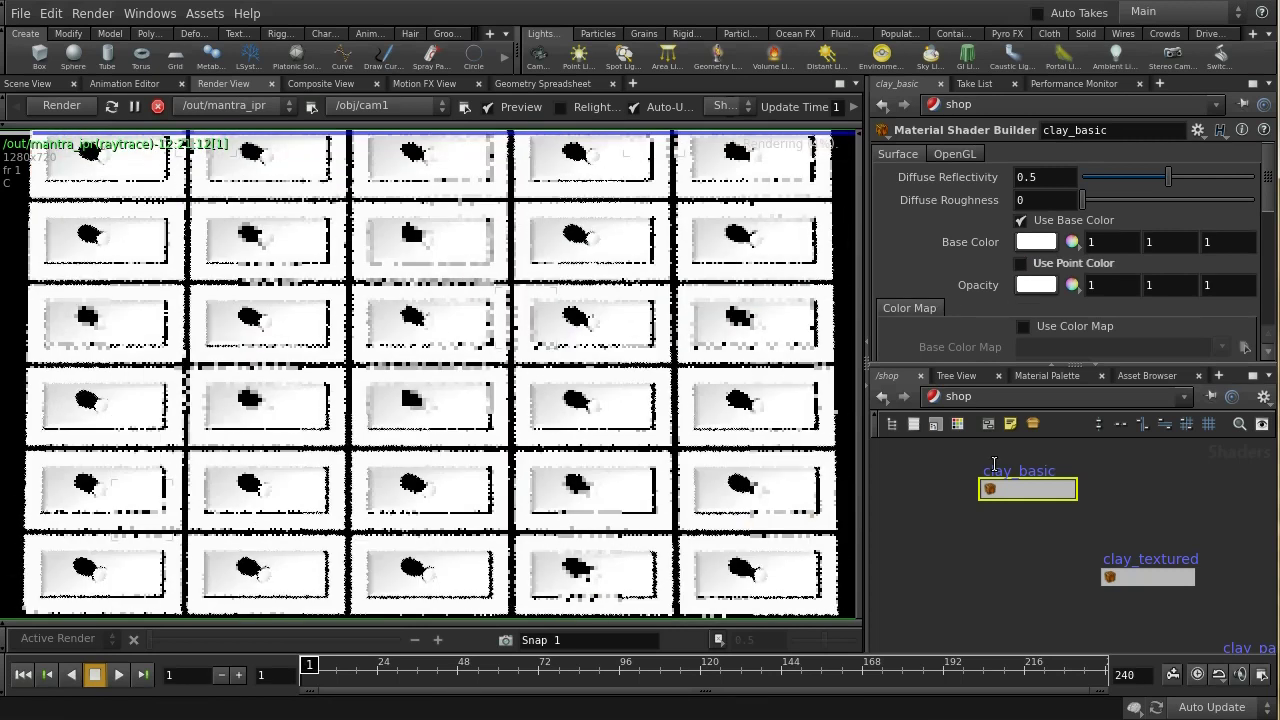
click(1021, 264)
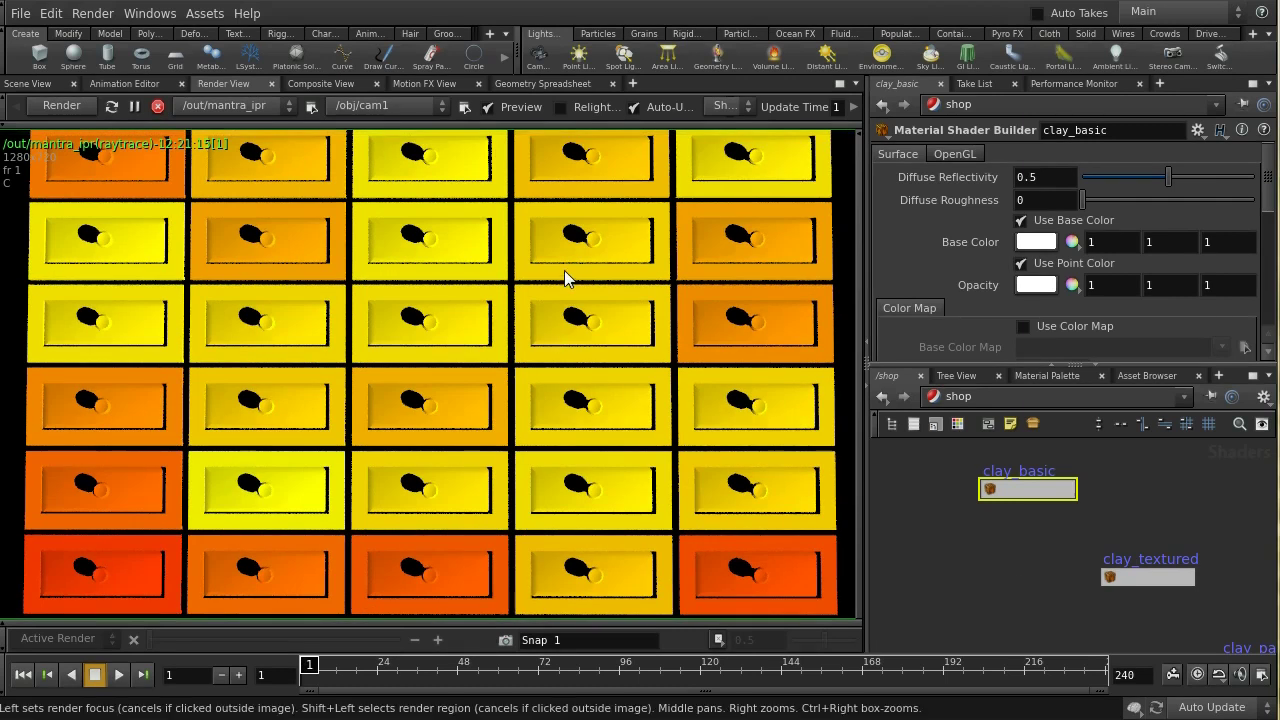
Go to the obj network and turn off display of drawers_basic_colour_variation.
click(950, 405)
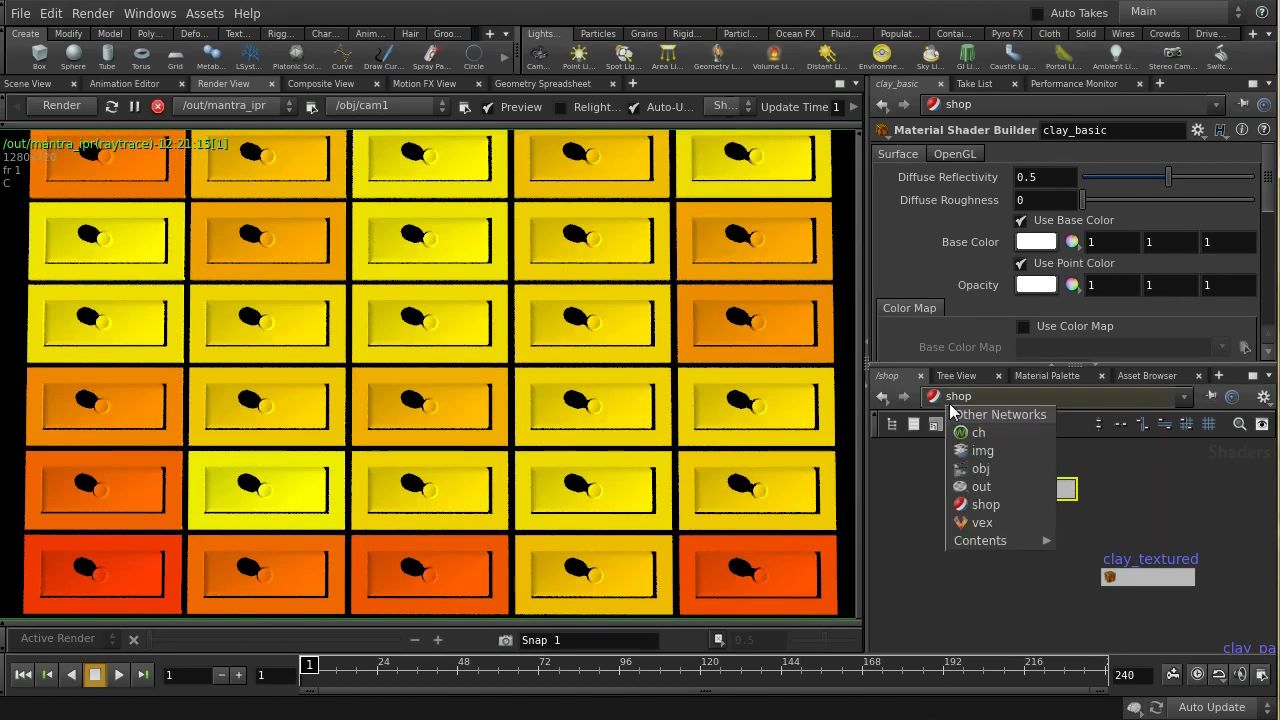
click(980, 470)
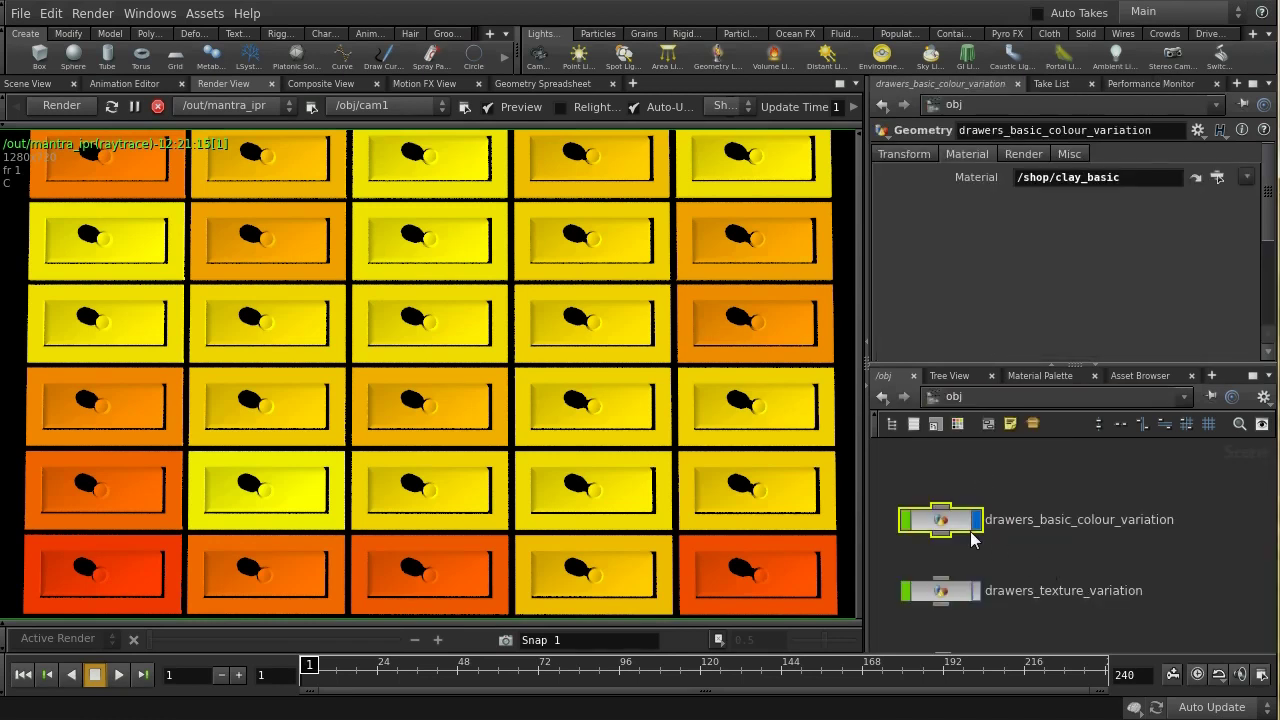
click(980, 521)
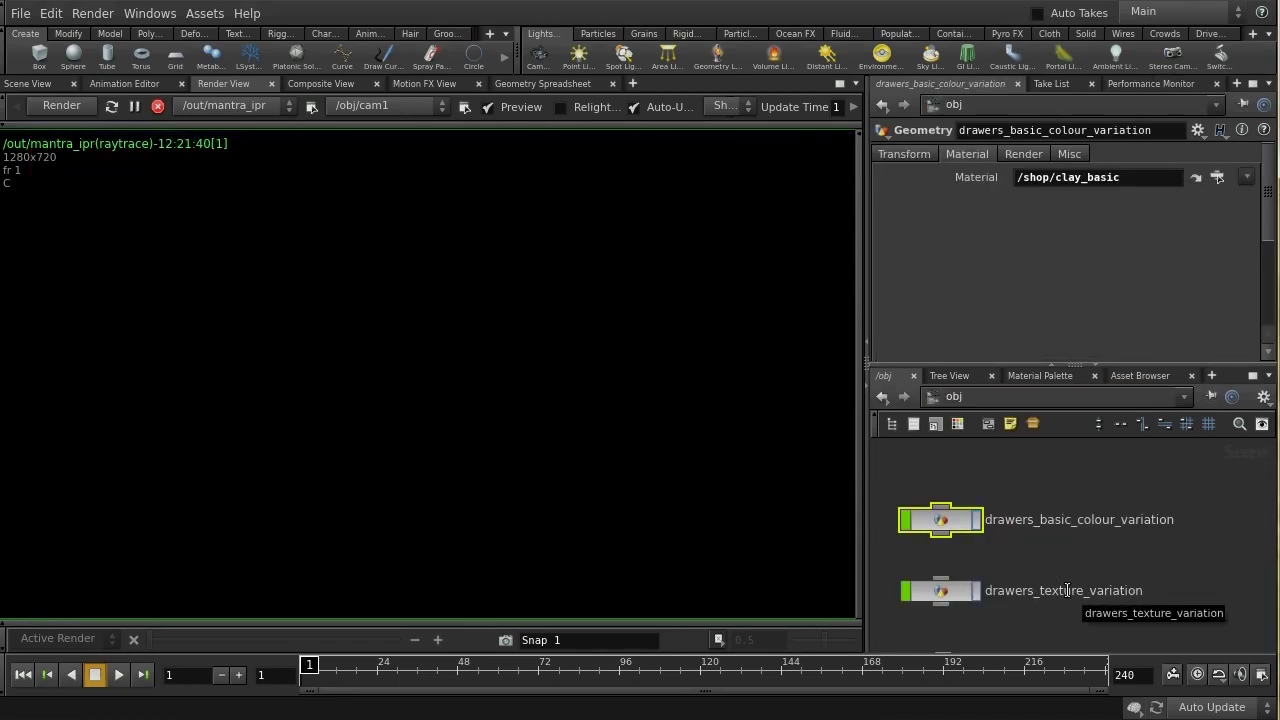
Open the drawers_texture_variation network and view its geometry in the scene viewport.
double_click(946, 593)
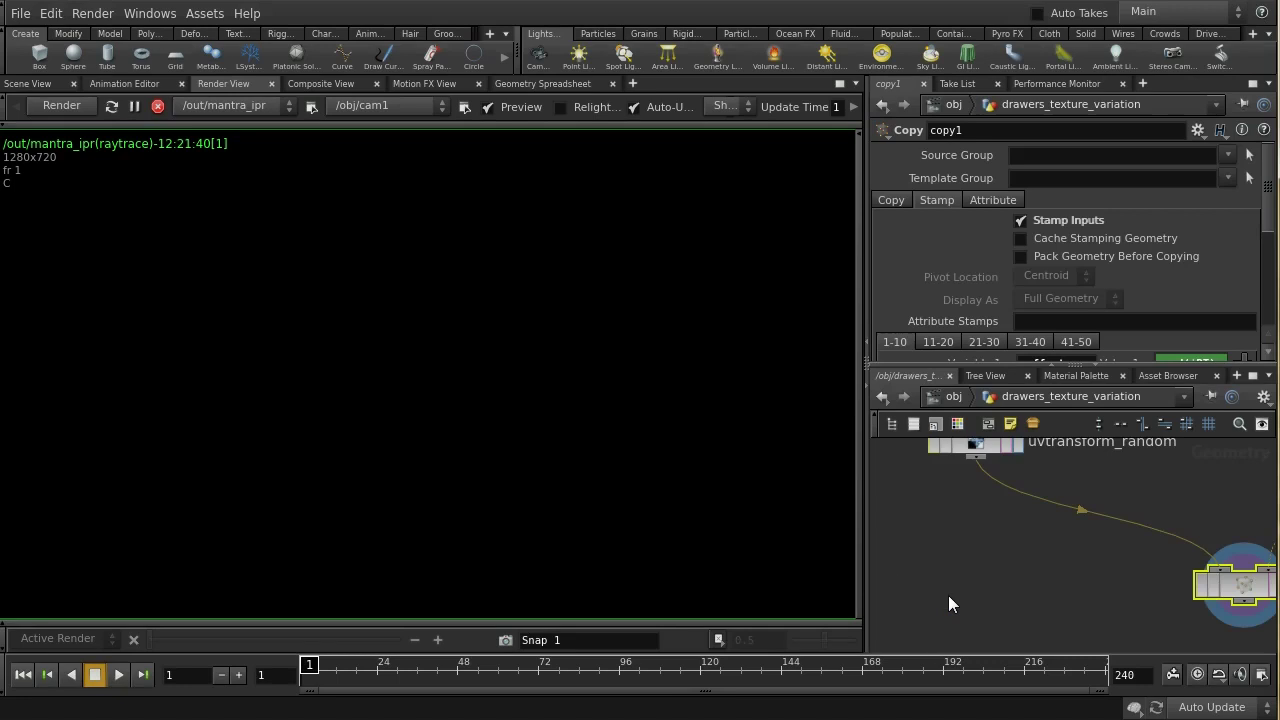
click(34, 84)
scroll(1116, 513, down, 3)
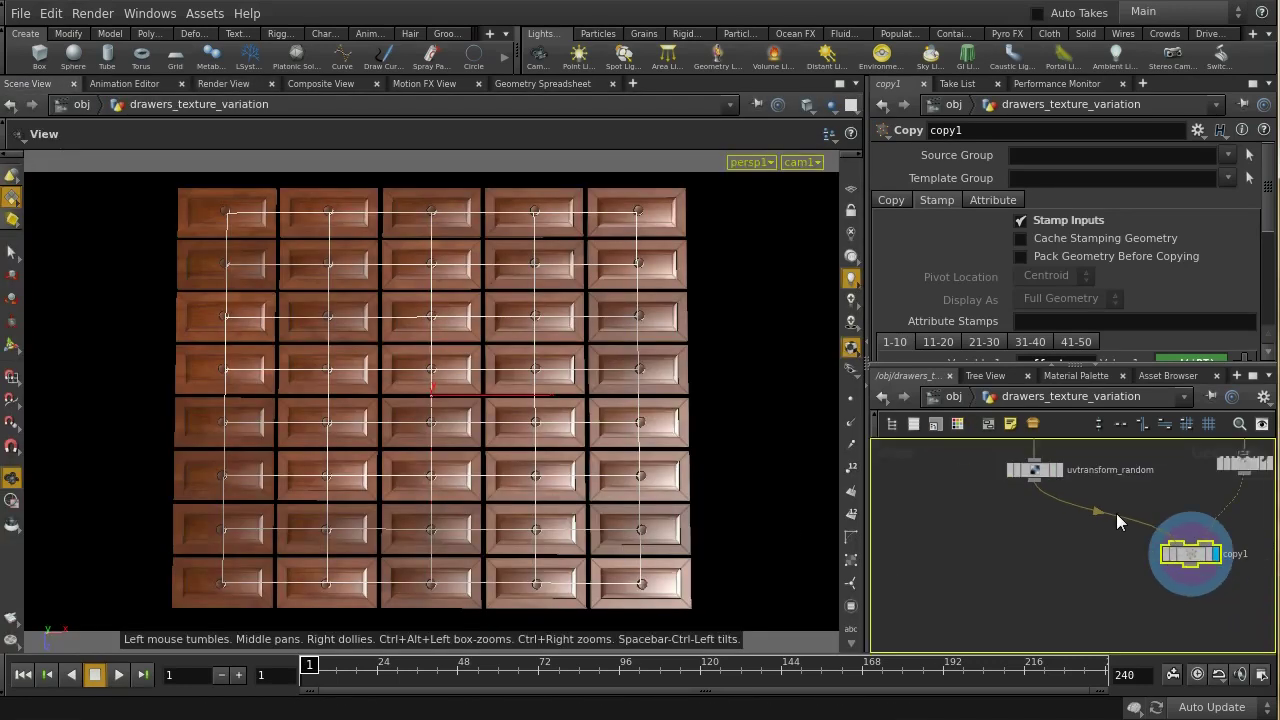
middle_drag(1120, 487, 1110, 581)
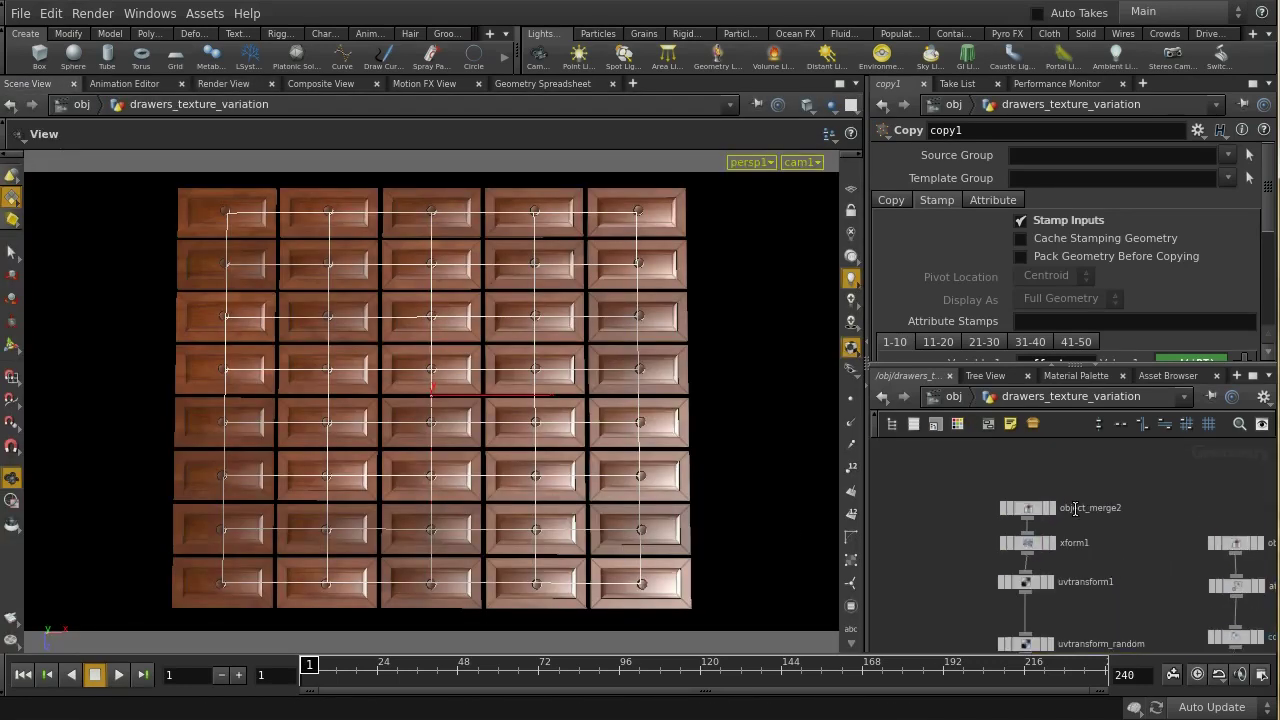
Display object_merge2, zoom in on the single drawer and examine its UV layout.
click(1052, 508)
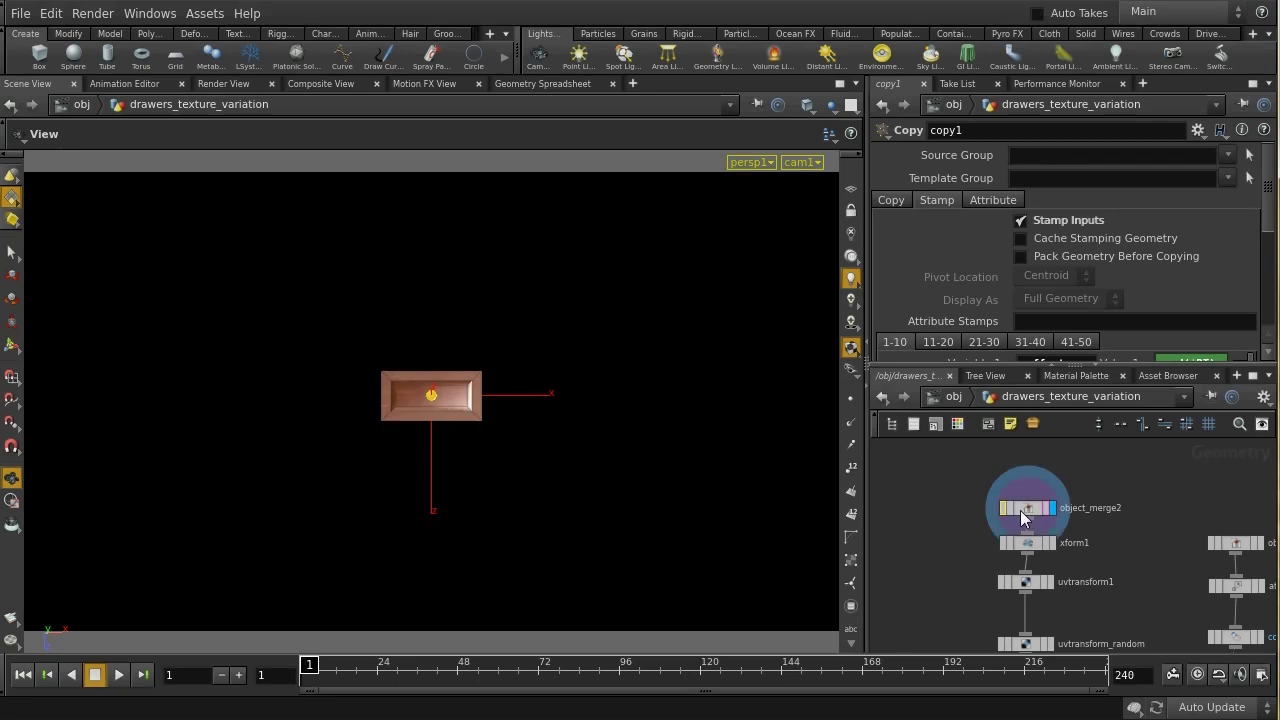
click(1030, 508)
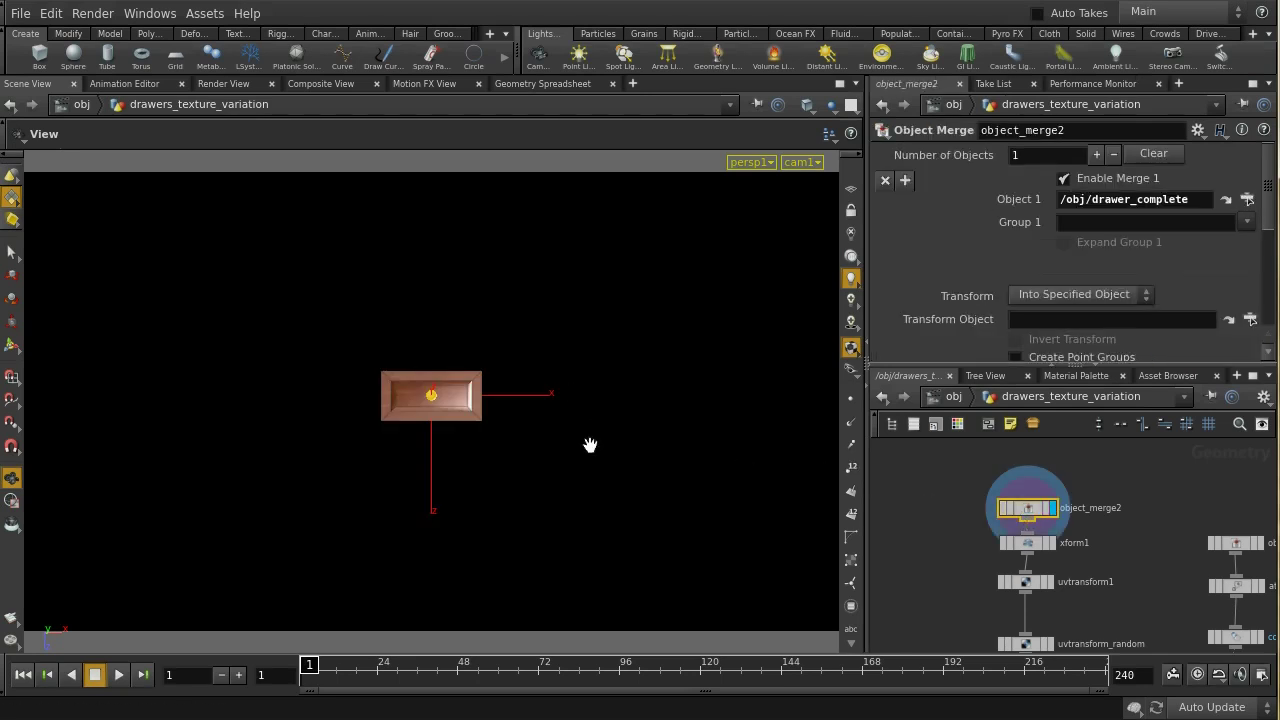
scroll(589, 444, up, 3)
scroll(589, 444, up, 1)
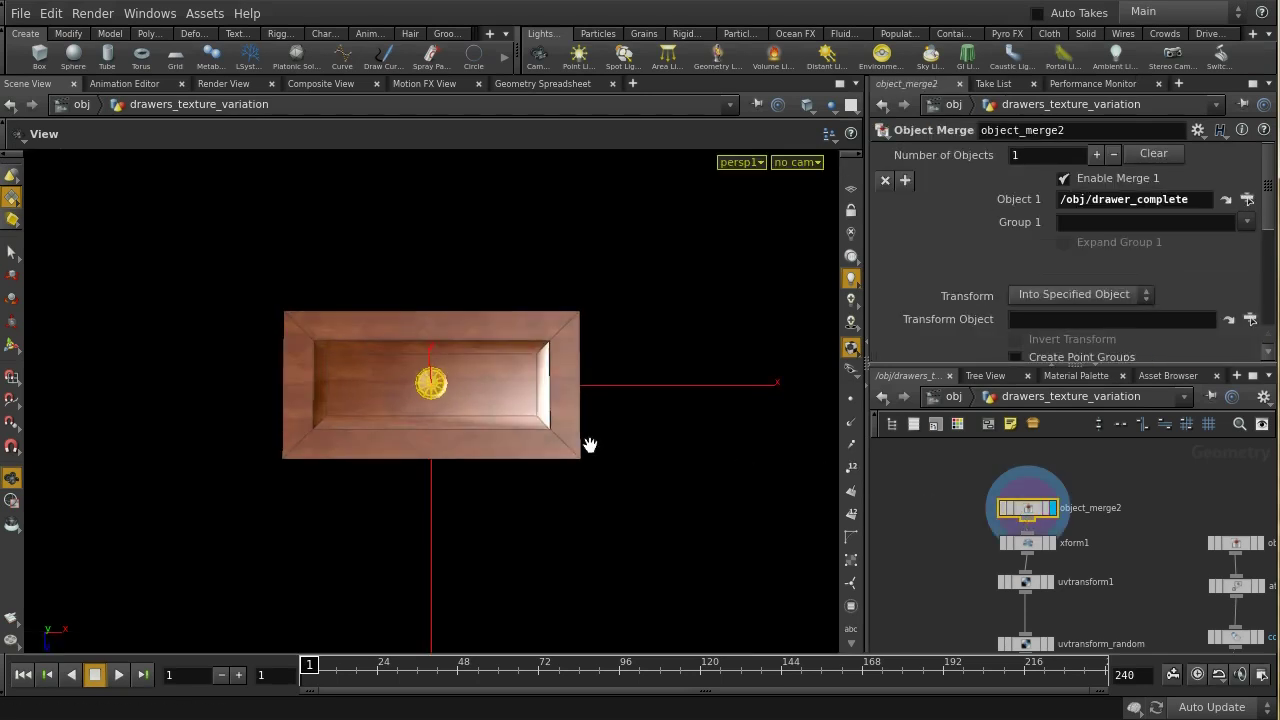
key(space+5)
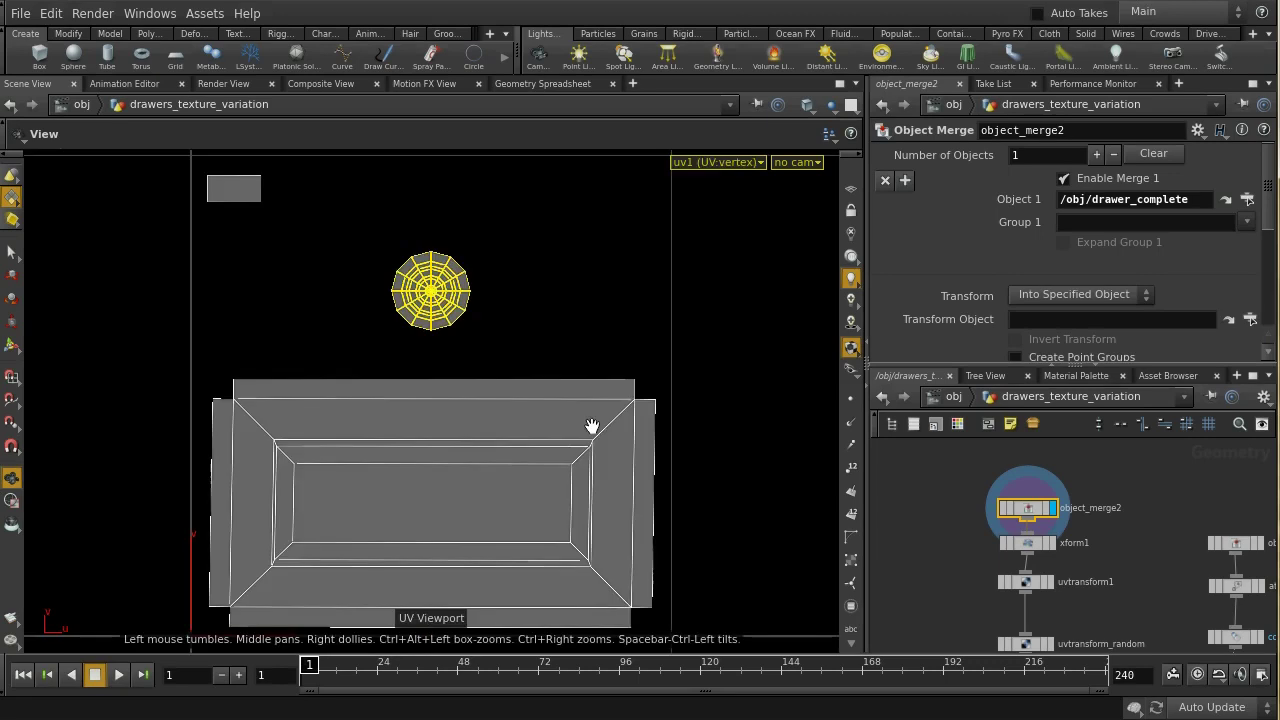
scroll(605, 397, down, 2)
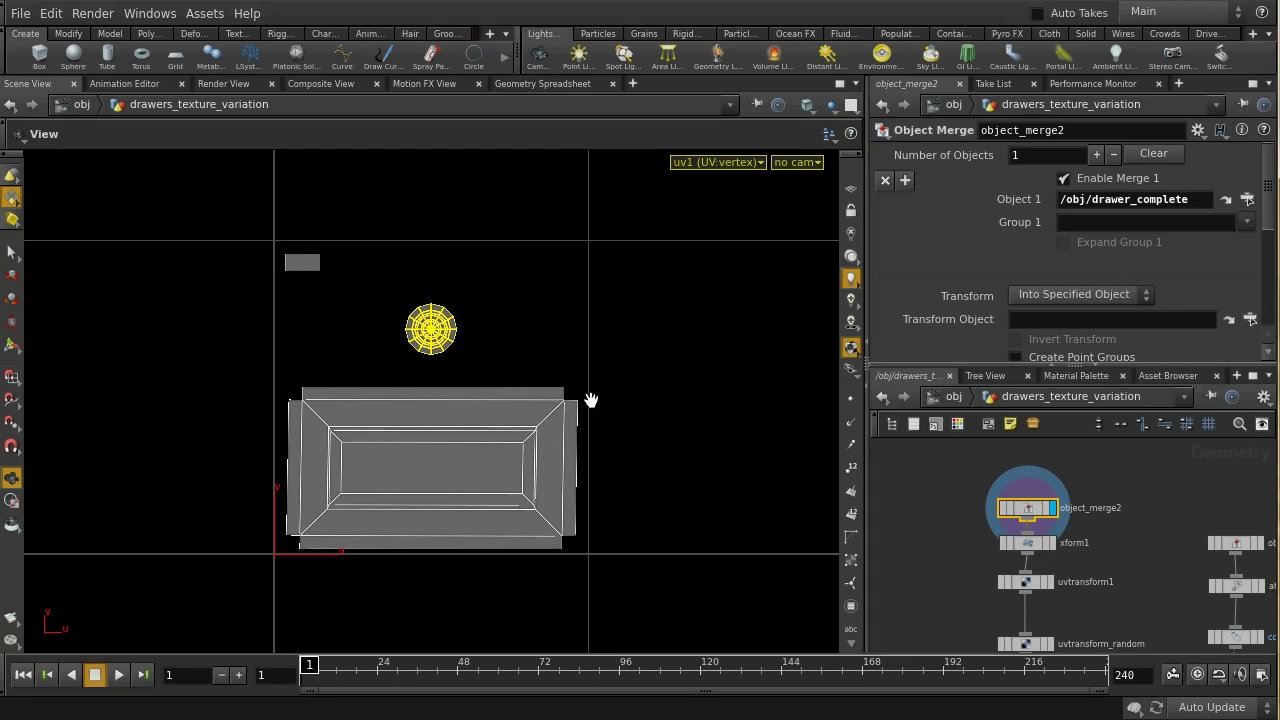
Display the copy1 node, return to the perspective view framing all drawers and show copy1's parameters.
middle_drag(1103, 609, 1117, 531)
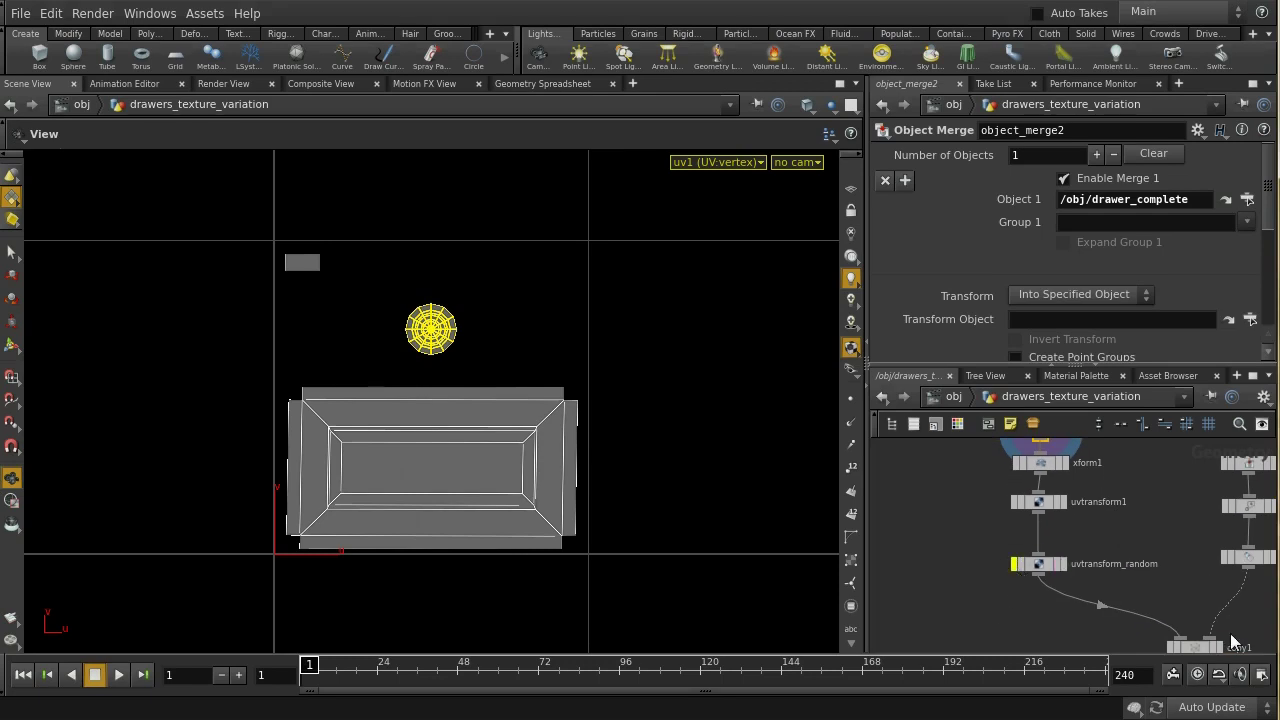
middle_drag(1234, 622, 1218, 594)
click(1211, 595)
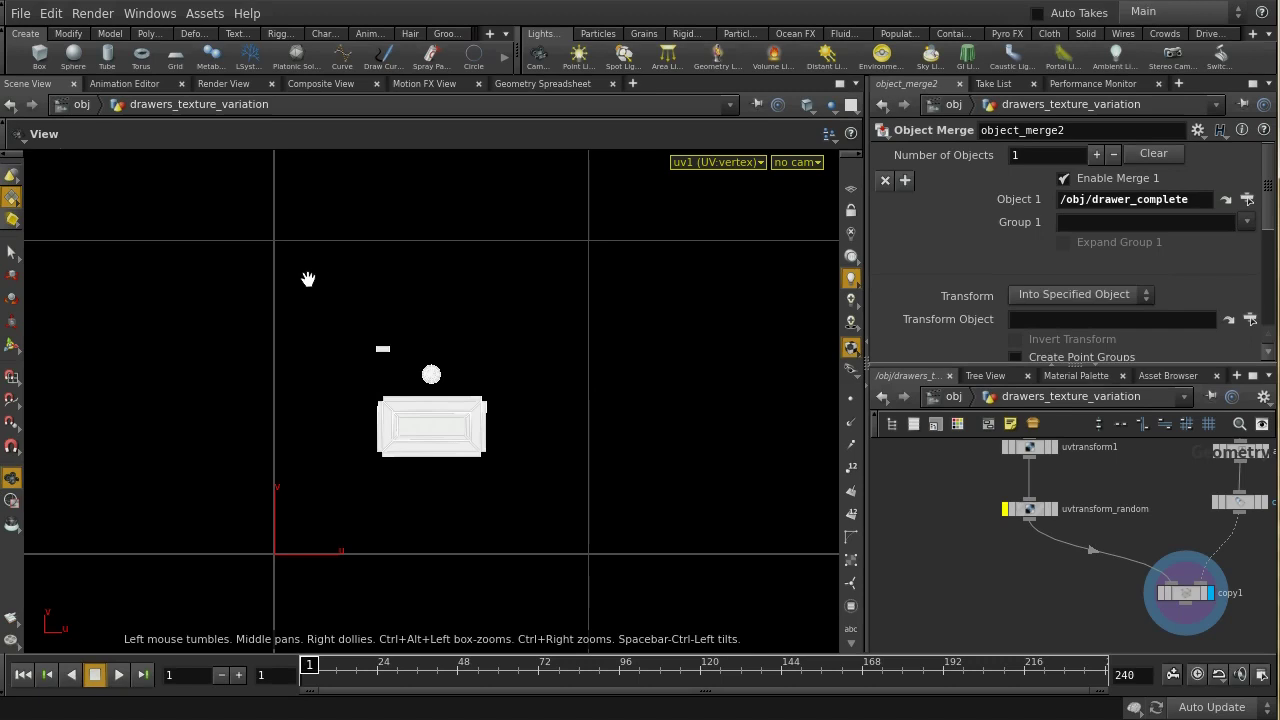
key(space+1)
key(h)
scroll(310, 272, down, 3)
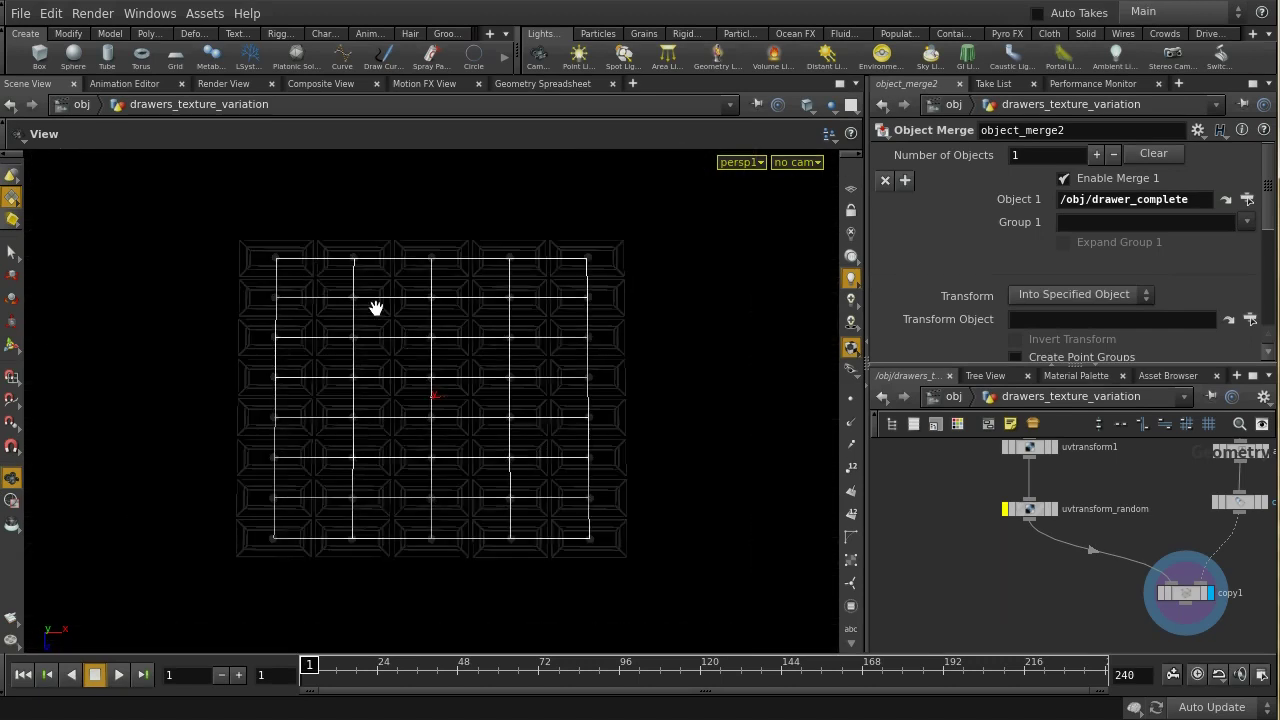
click(1179, 594)
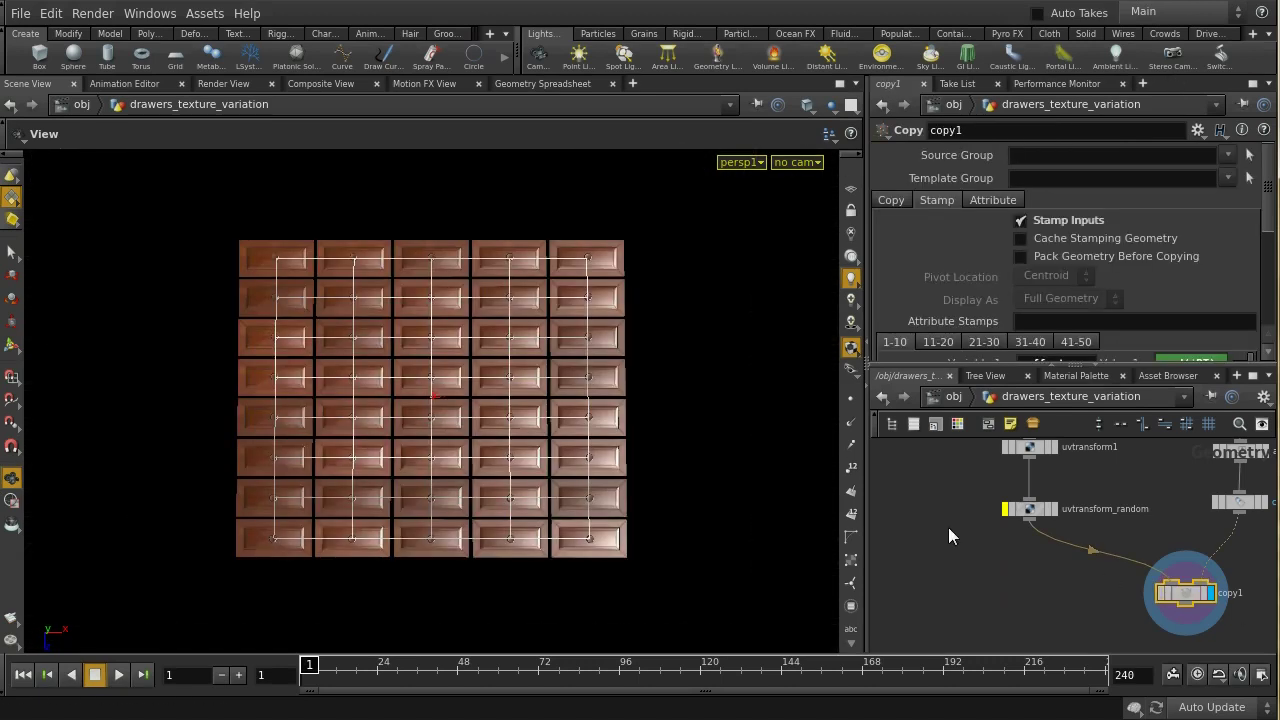
Return to the obj network, turn on display of drawers_texture_variation and show its render.
click(948, 396)
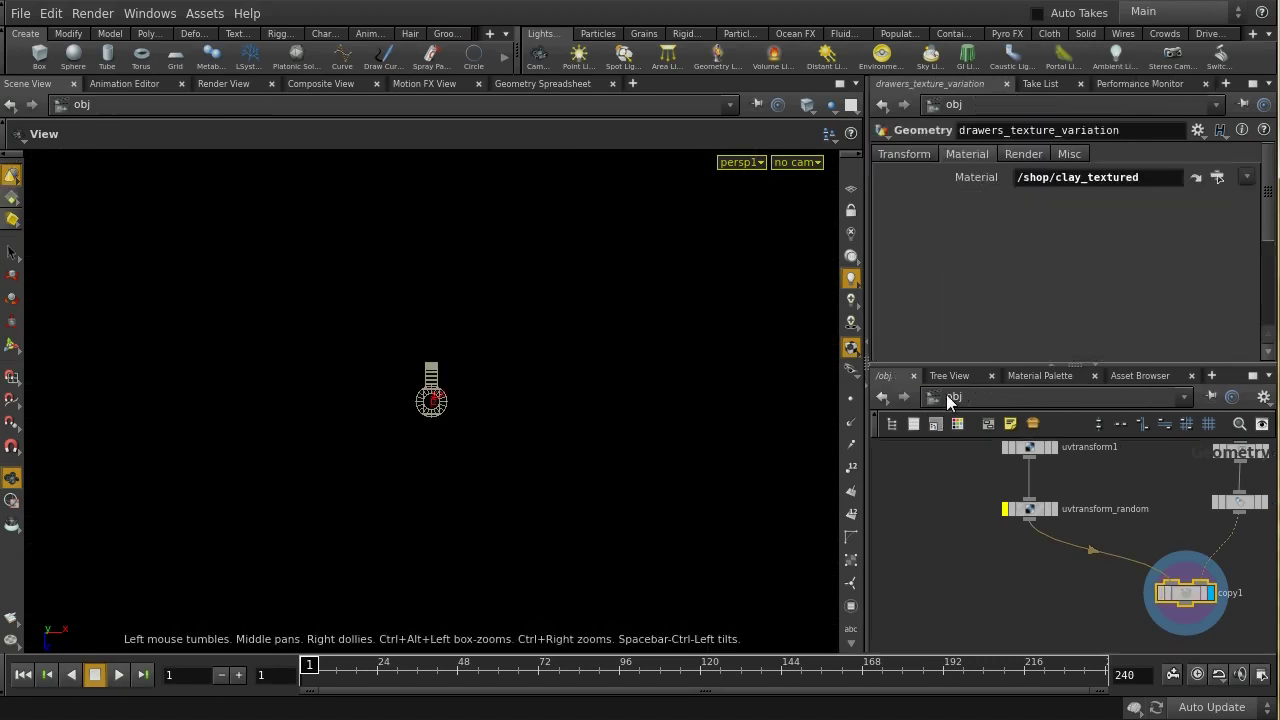
click(976, 596)
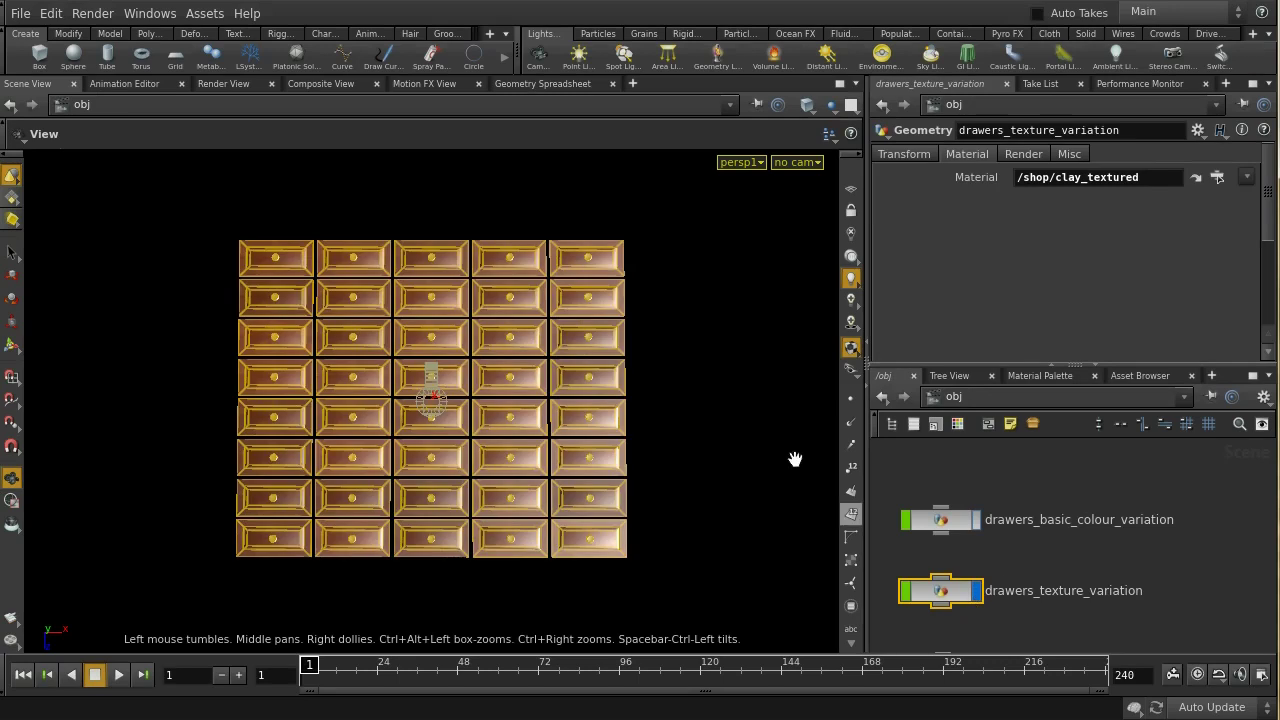
click(220, 84)
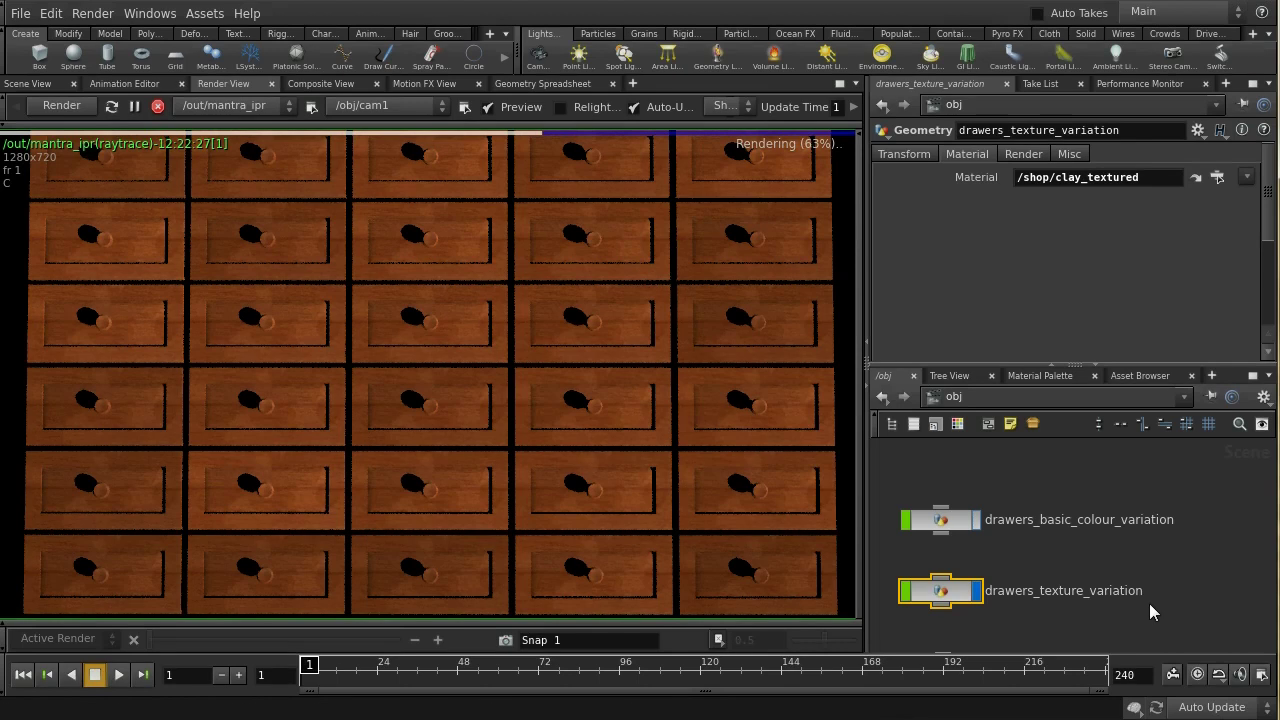
Inside drawers_texture_variation, display only object_merge2 and compare the single drawer's render with its UV layout.
double_click(950, 594)
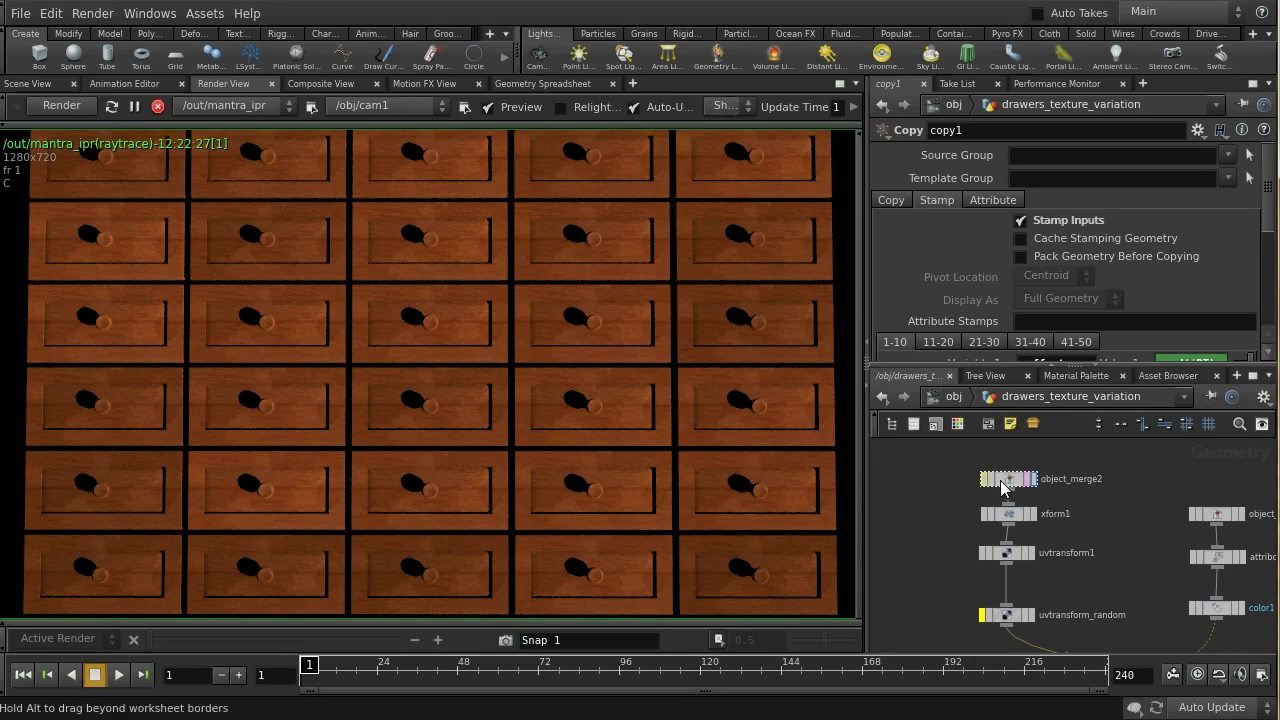
click(1003, 487)
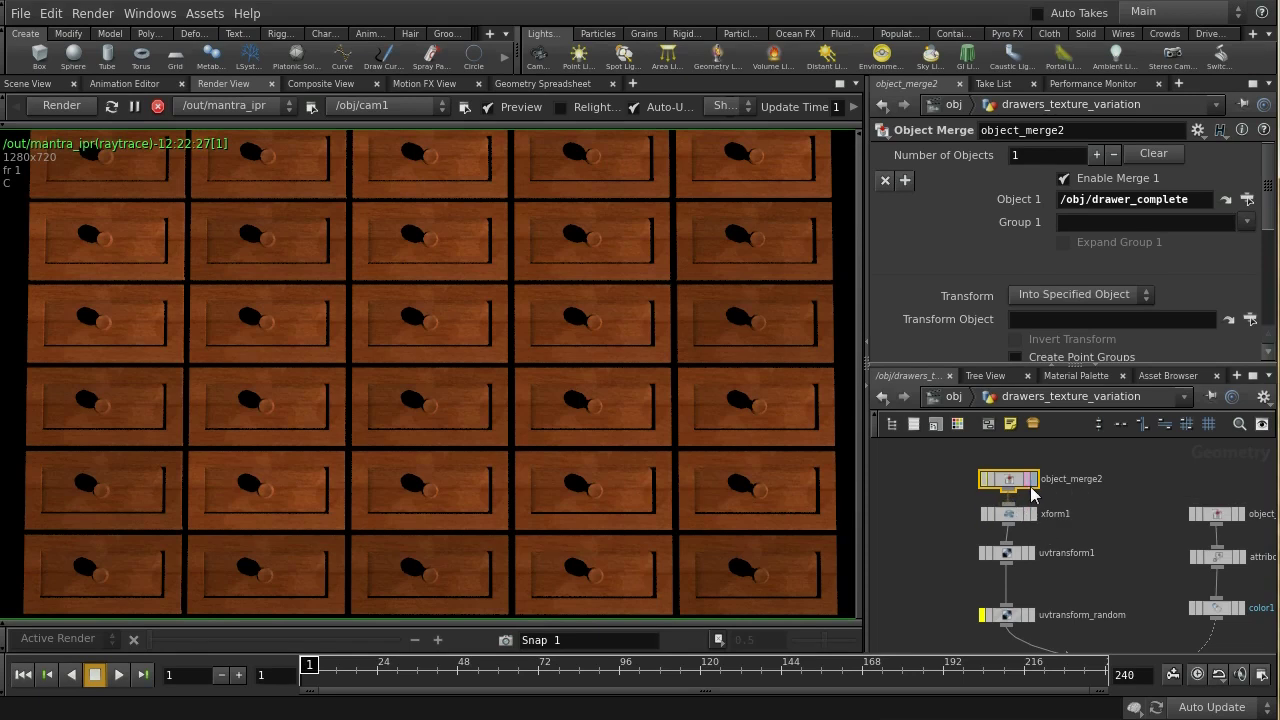
click(1033, 479)
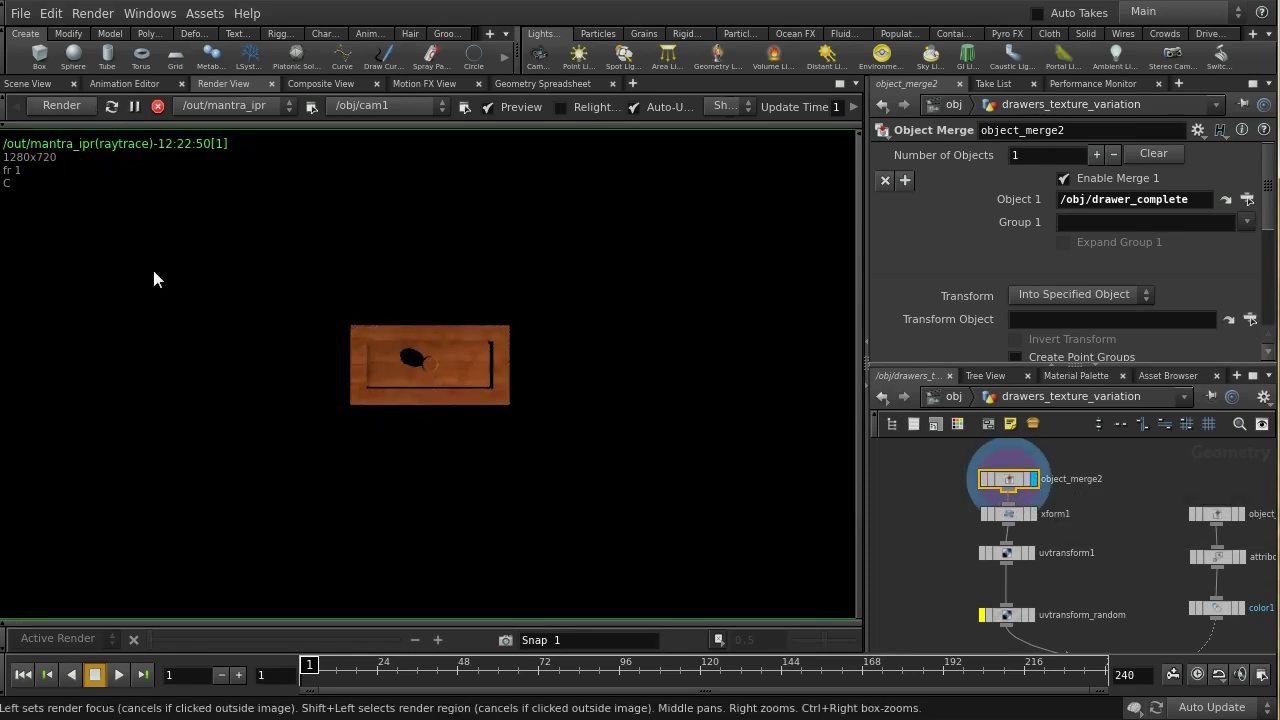
click(28, 83)
key(space+5)
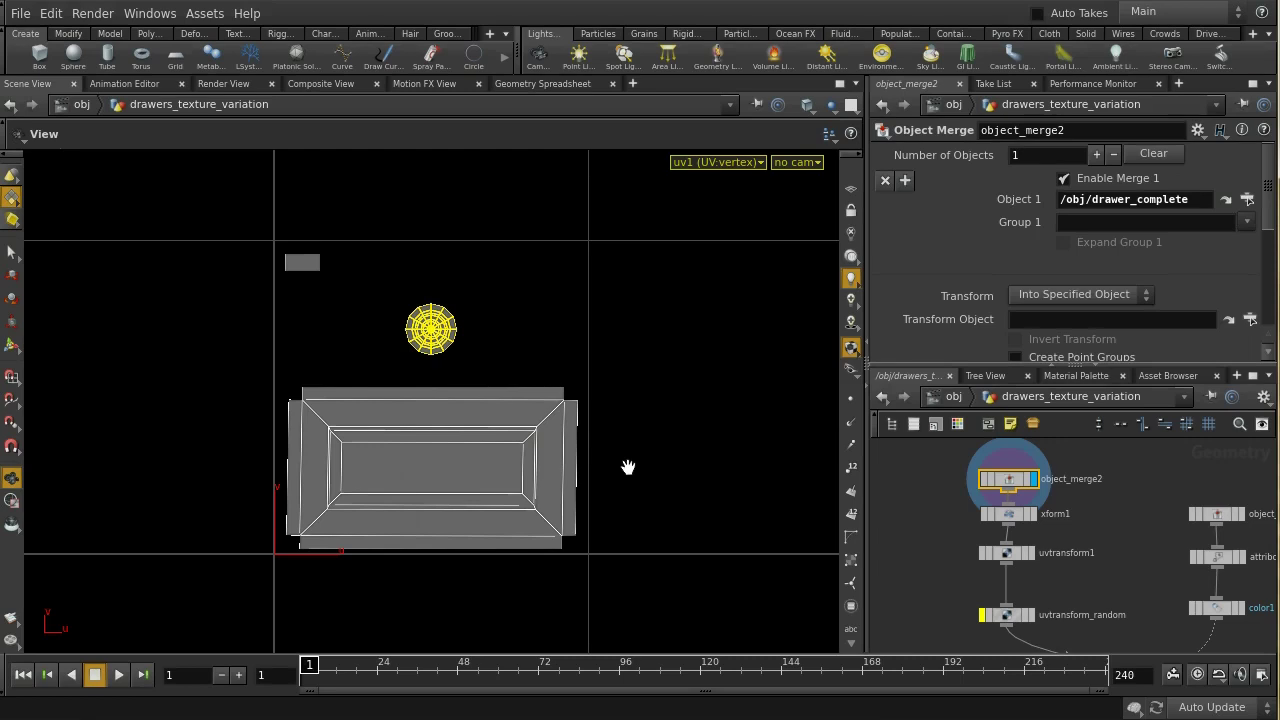
Review the xform1 and uvtransform1 parameters and display uvtransform1 to examine the scaled-down drawer UVs.
click(1009, 517)
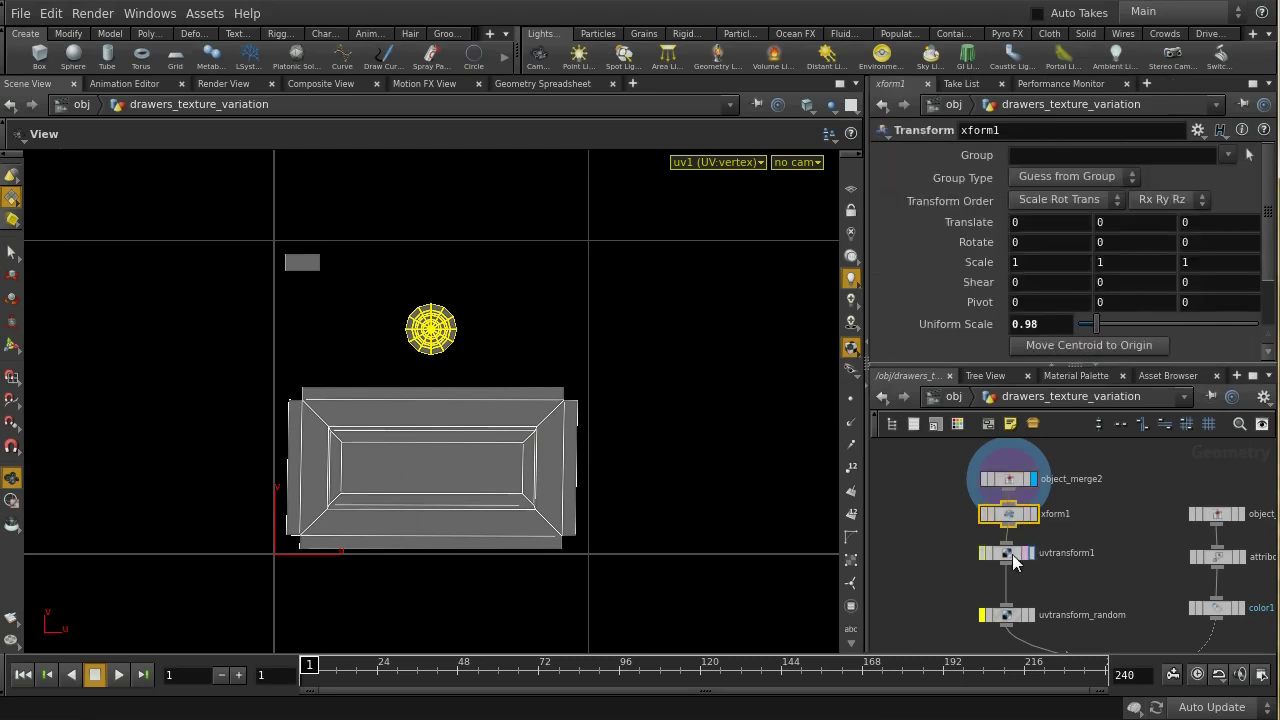
click(1012, 556)
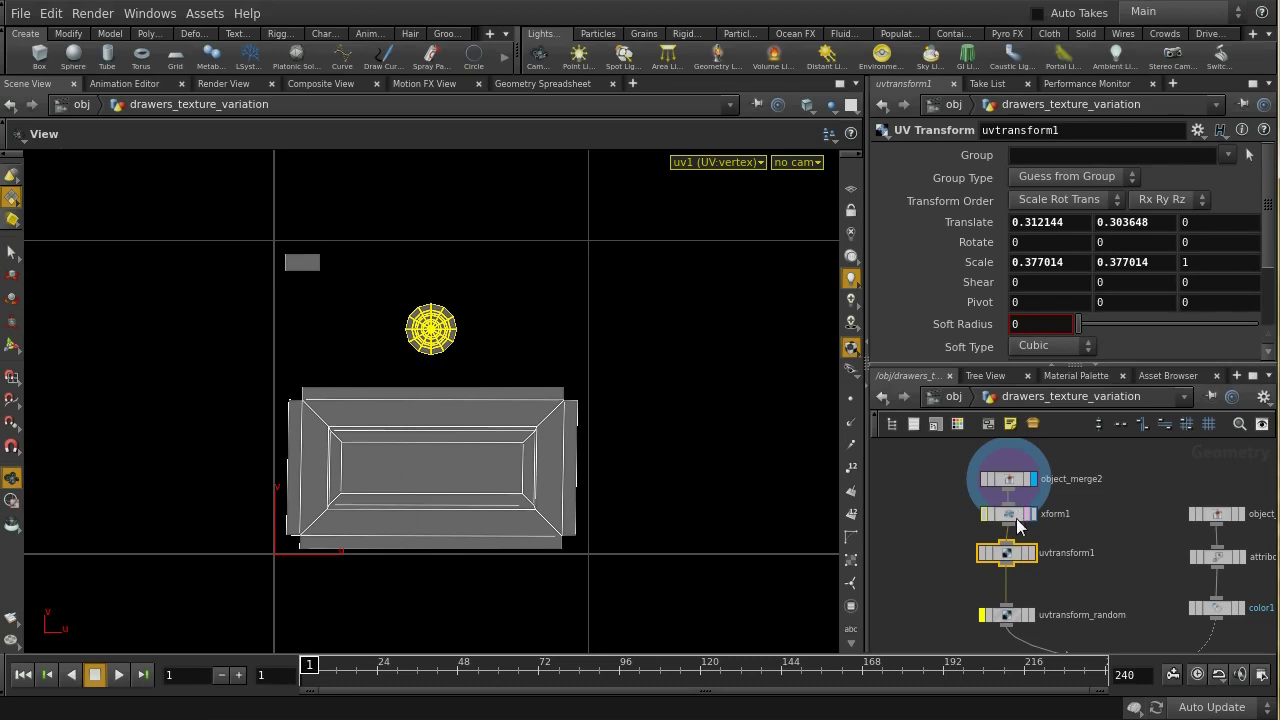
click(1031, 556)
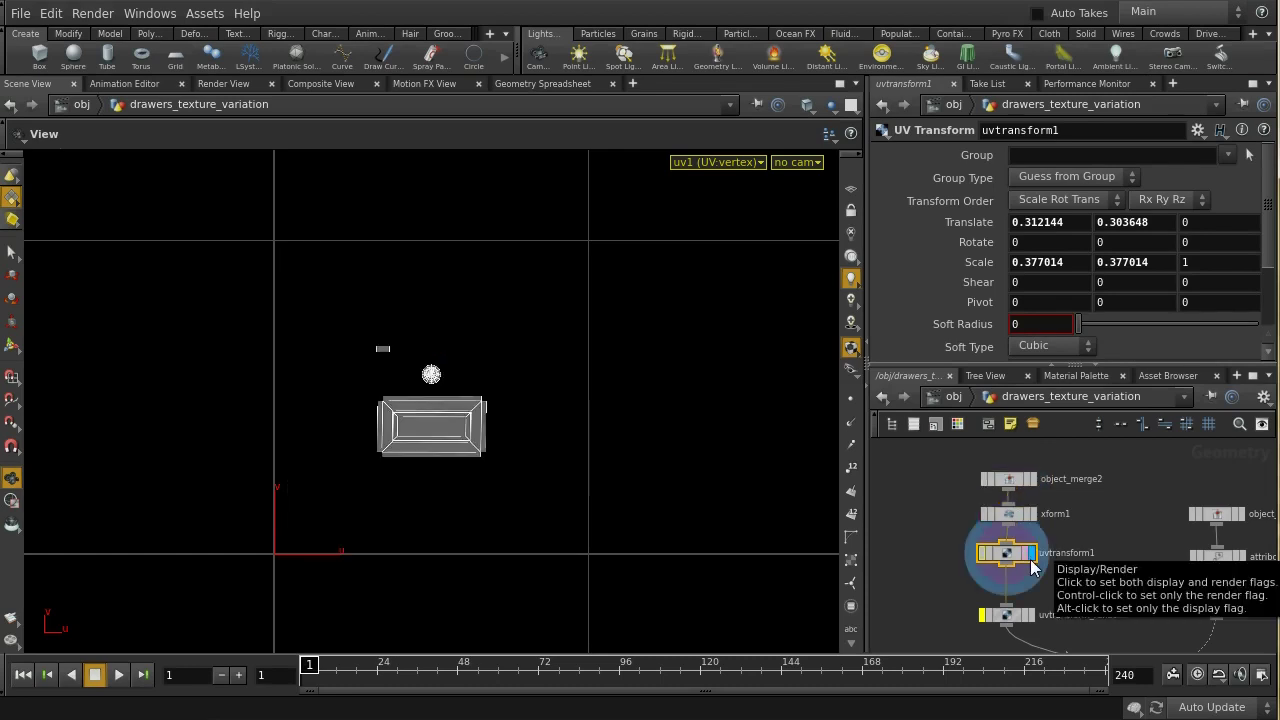
drag(1005, 561, 1007, 574)
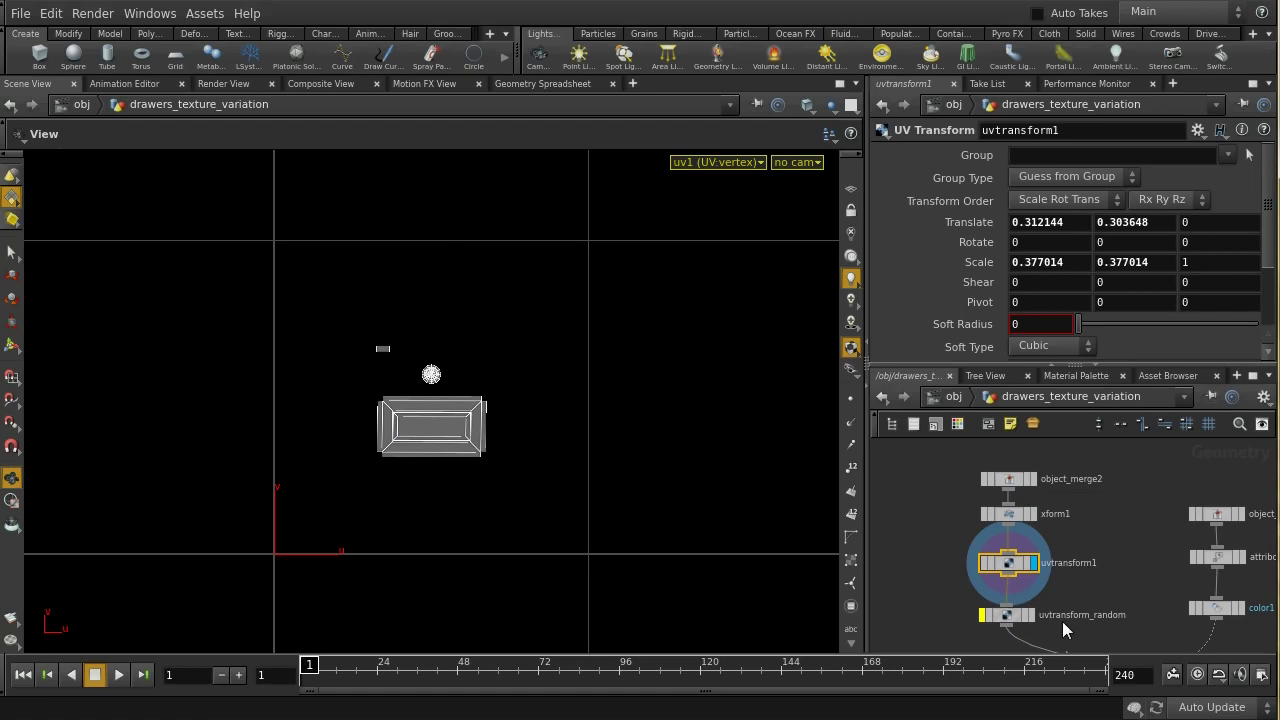
middle_drag(1062, 621, 1071, 526)
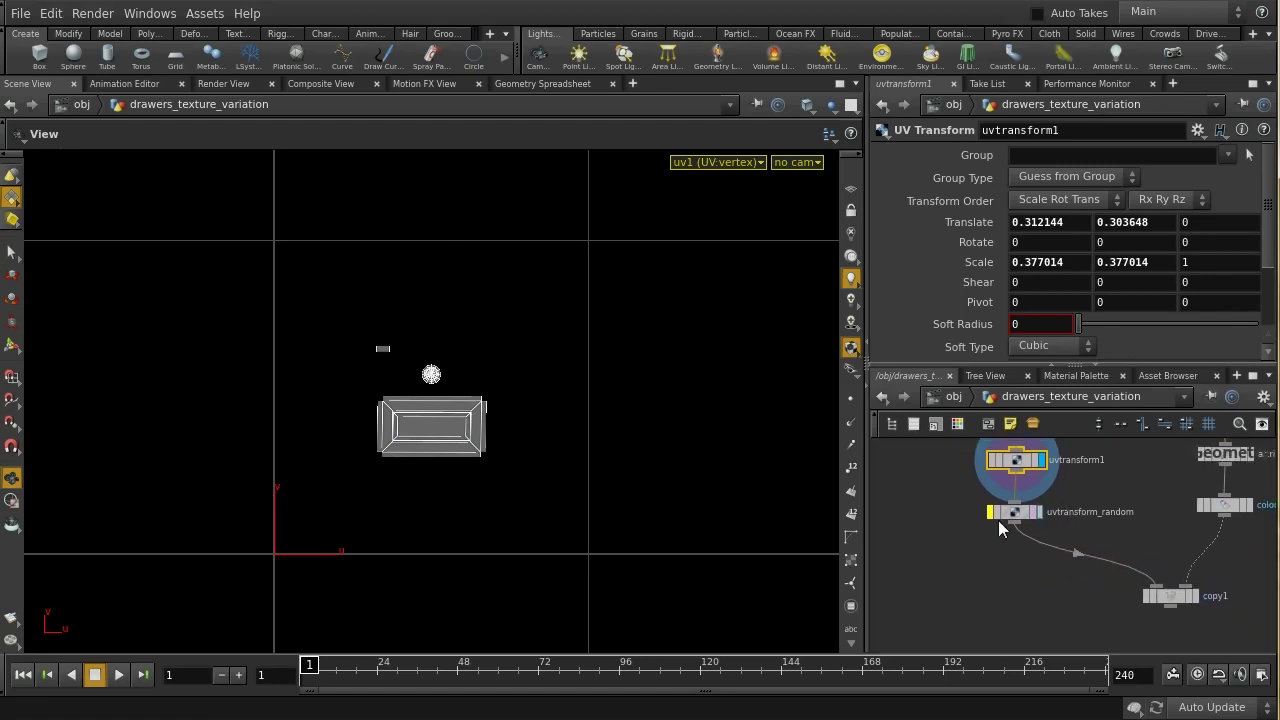
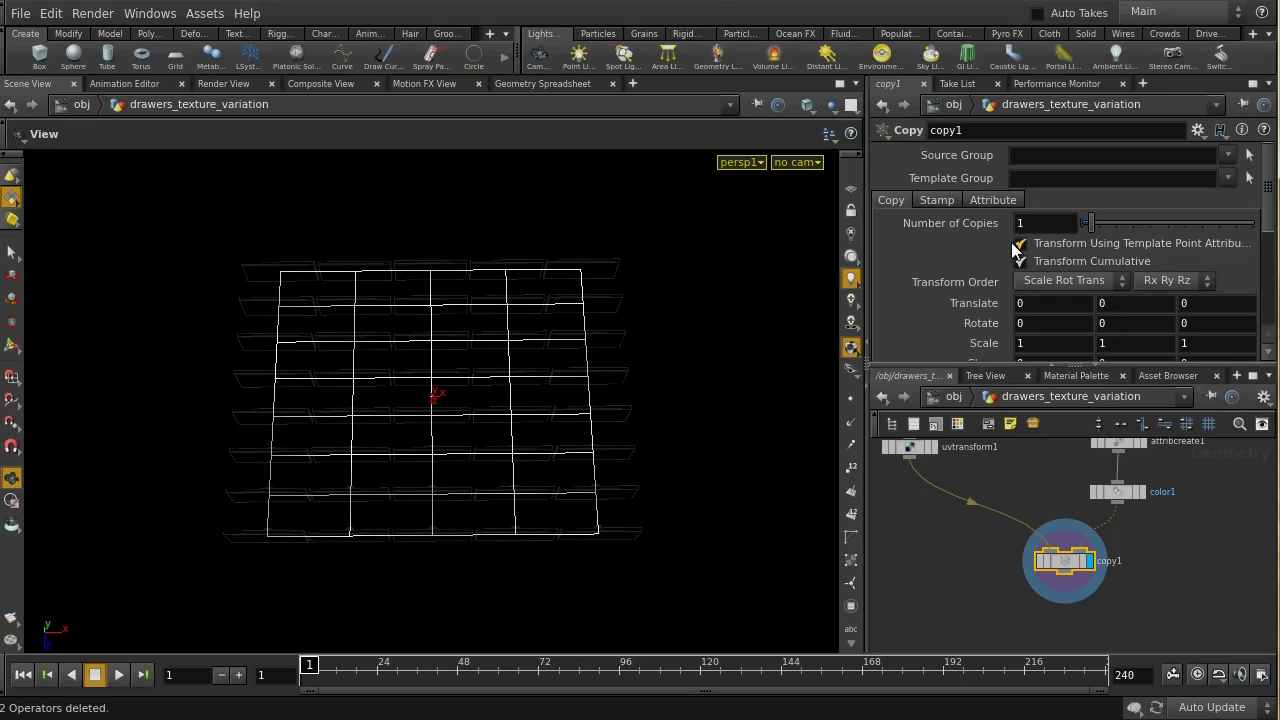
Turn off Transform Using Template Point Attributes on copy1 and look at the drawers from the front.
click(1019, 244)
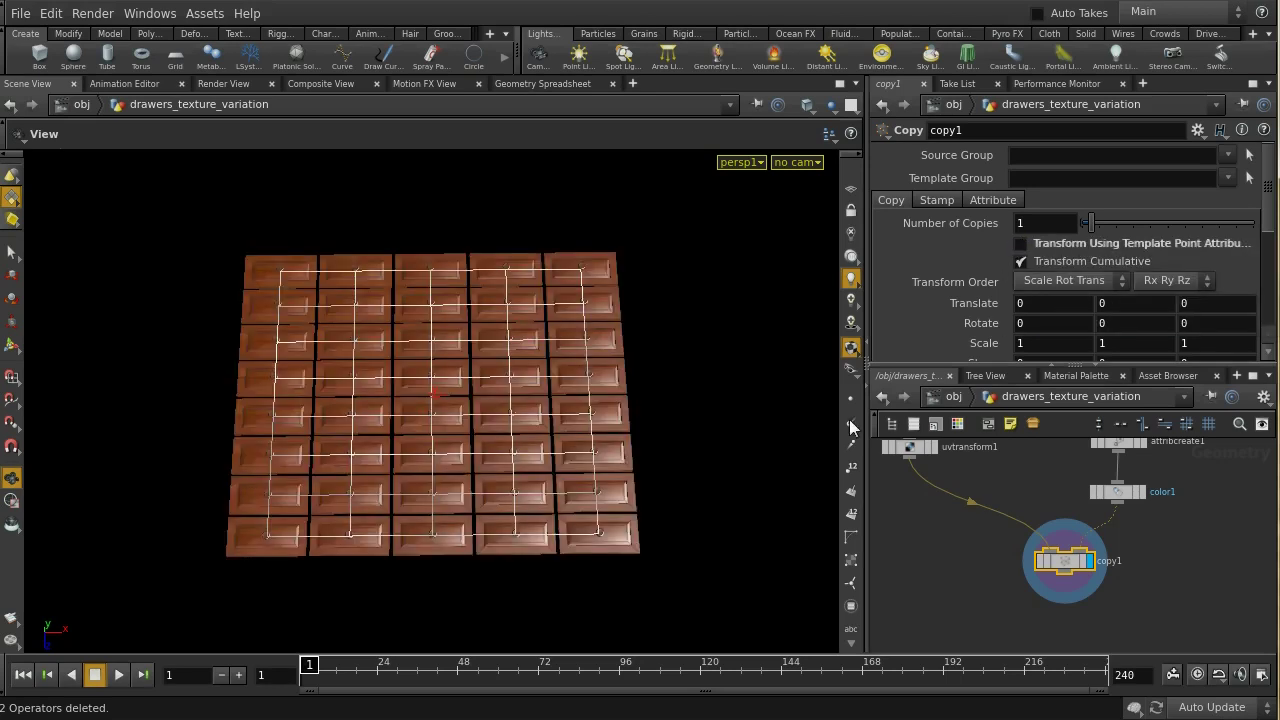
drag(752, 396, 709, 509)
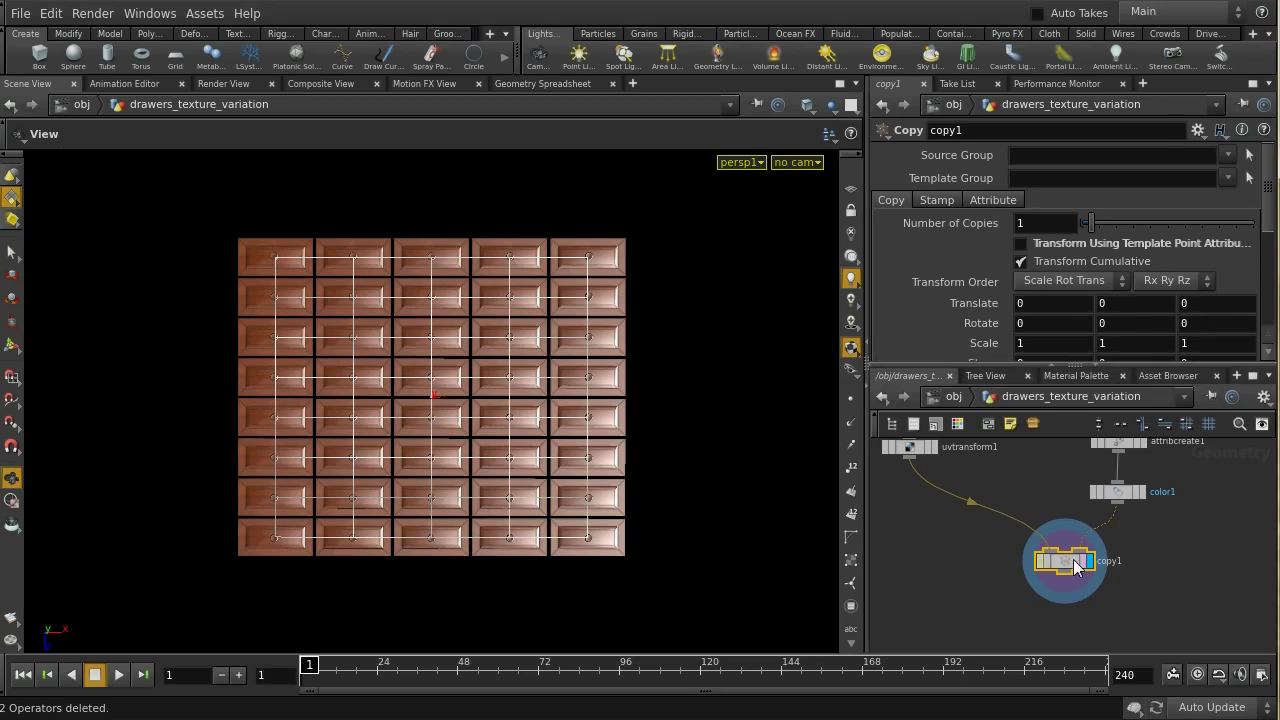
middle_drag(903, 500, 925, 566)
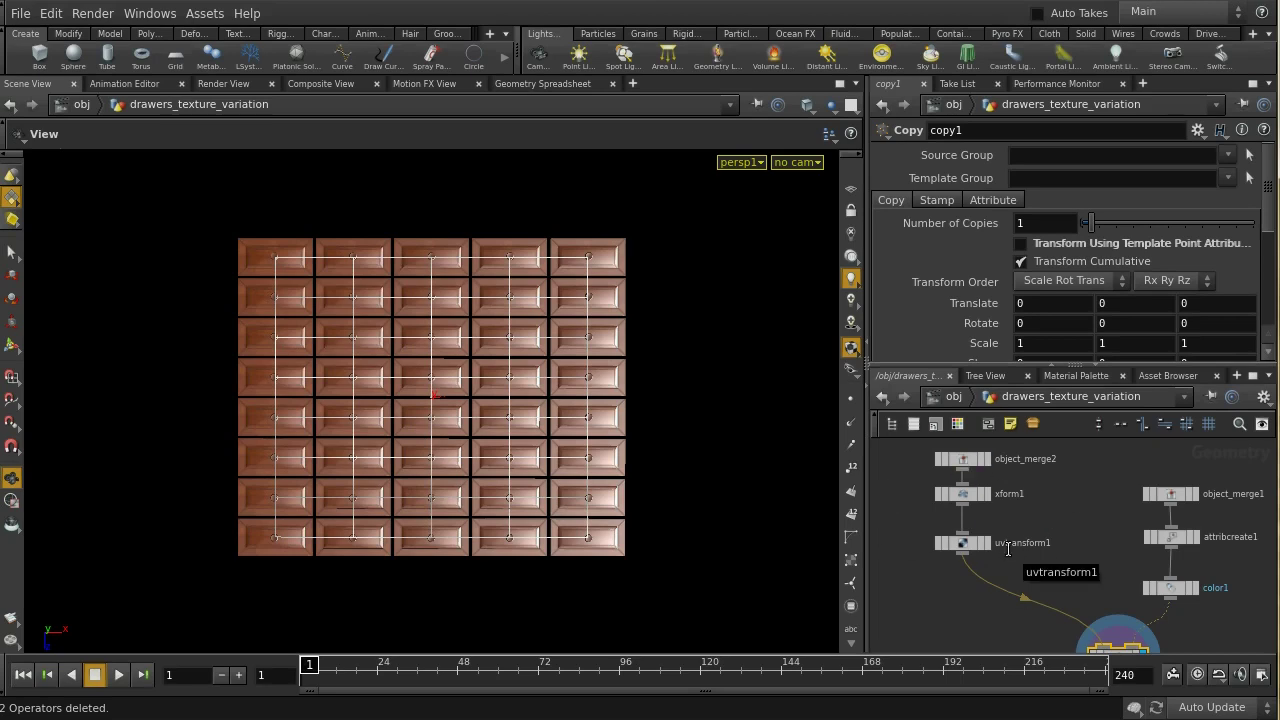
Enable Stamp Inputs on copy1 and name stamp Variable 1 utransform.
click(950, 199)
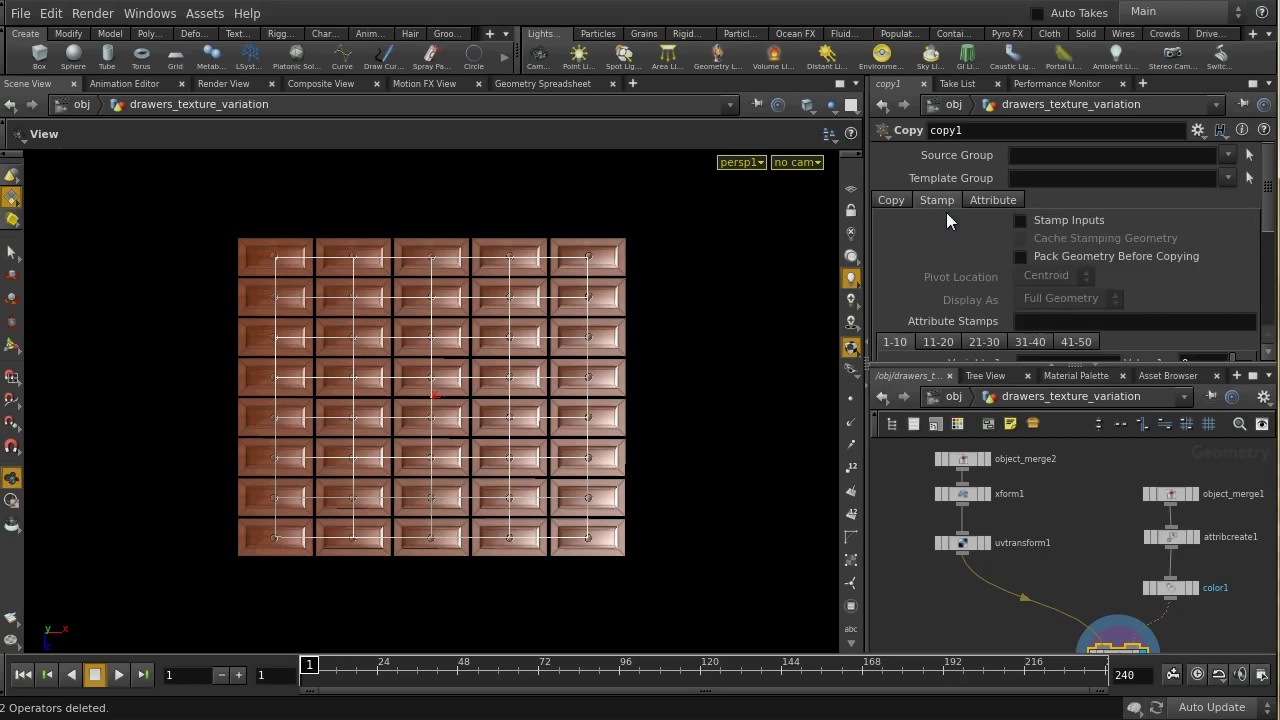
click(1022, 221)
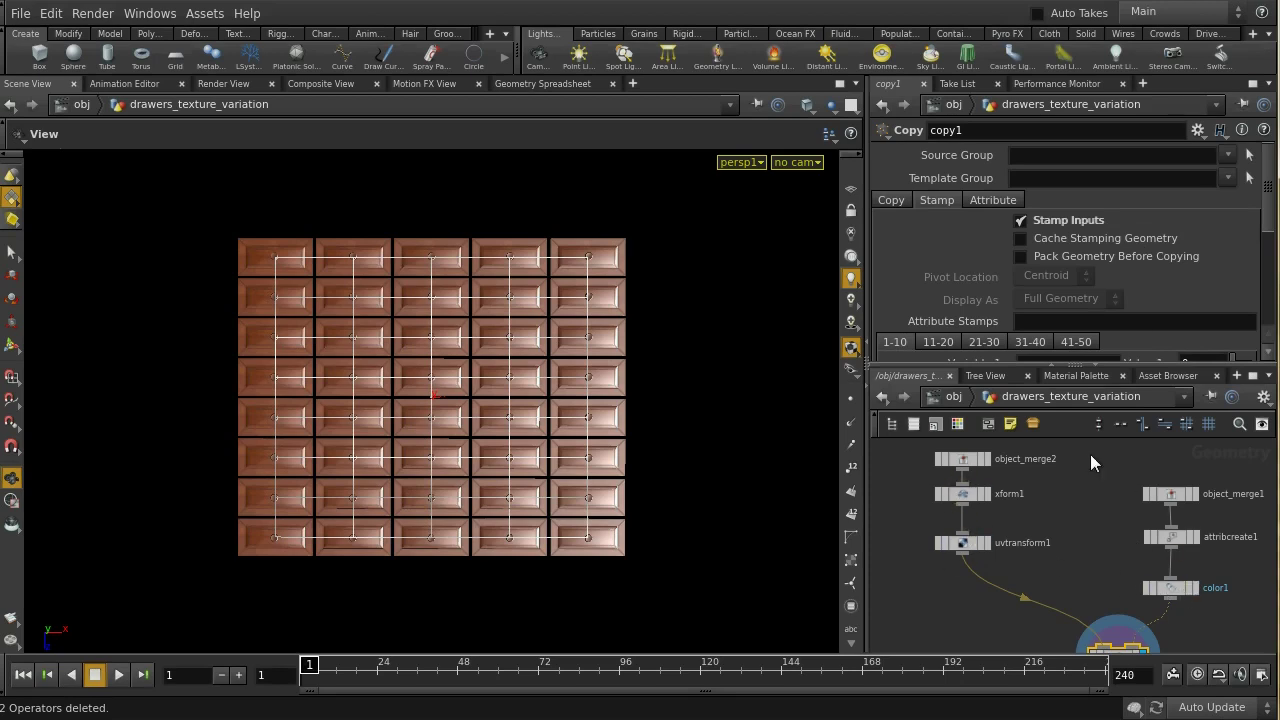
scroll(1128, 300, down, 2)
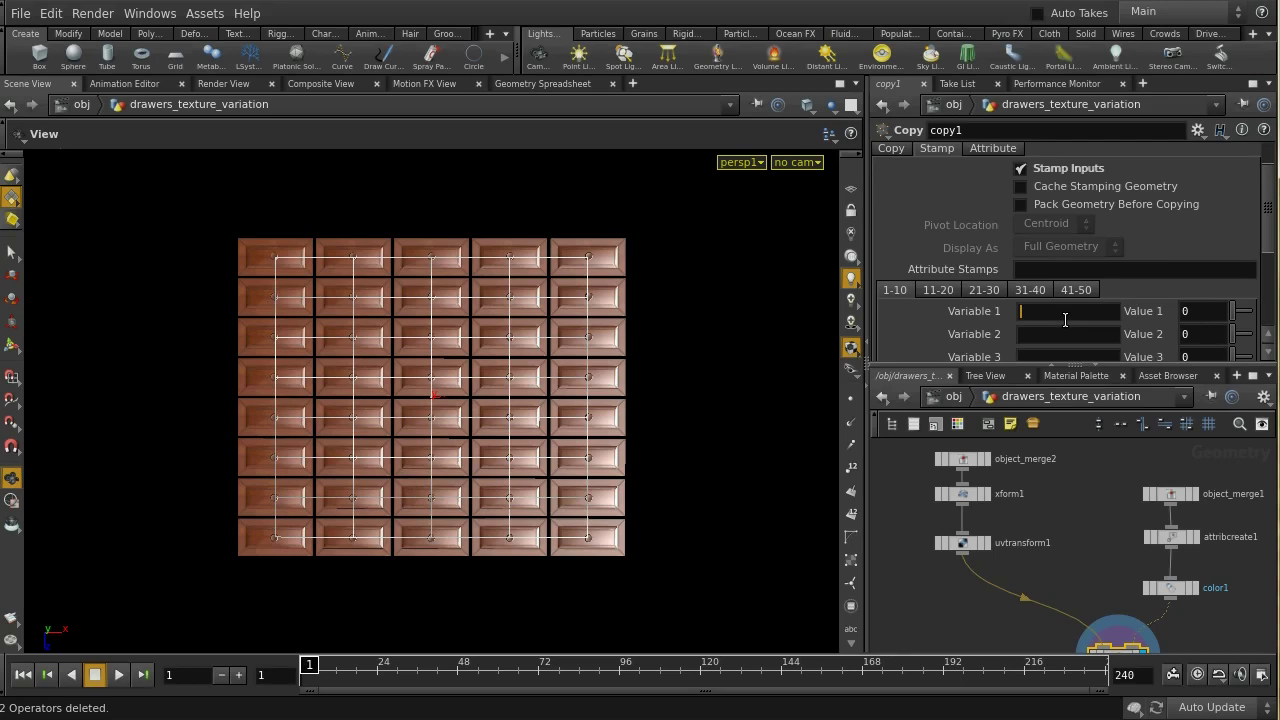
text(utransform)
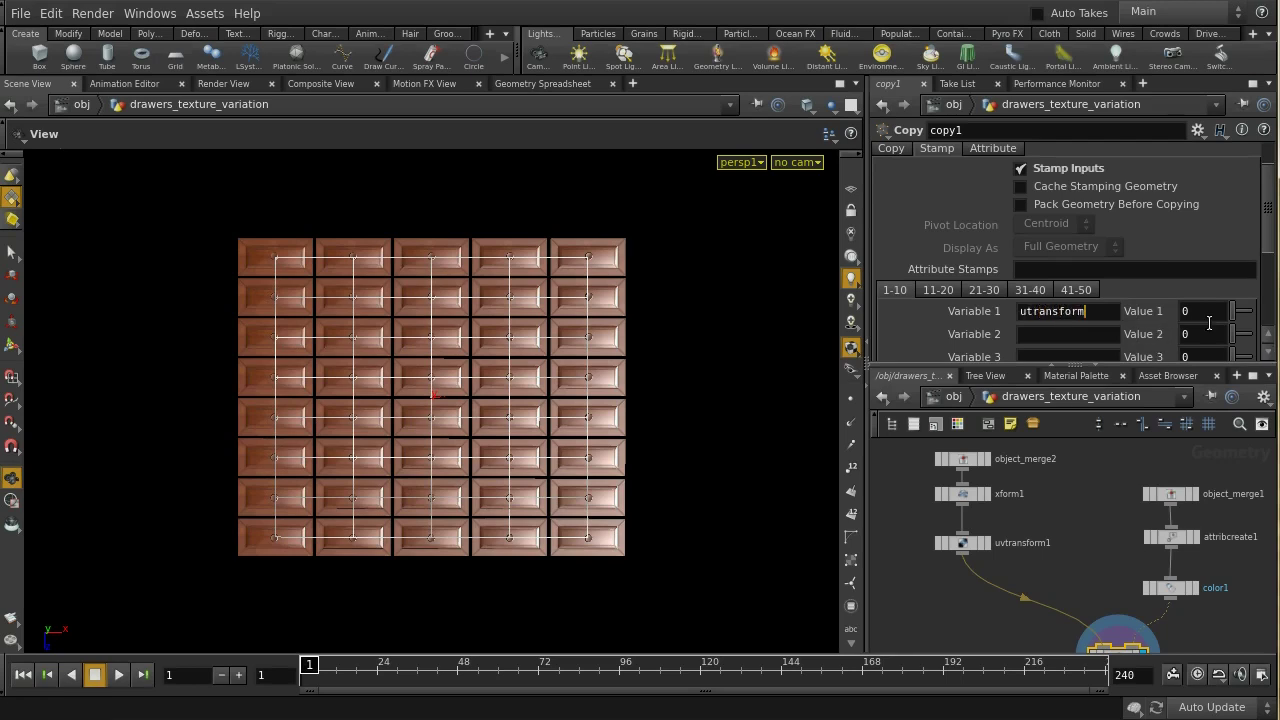
Set stamp Value 1 on copy1 to the expression rand($PT).
click(1192, 311)
key(BackSpace)
text(rand)
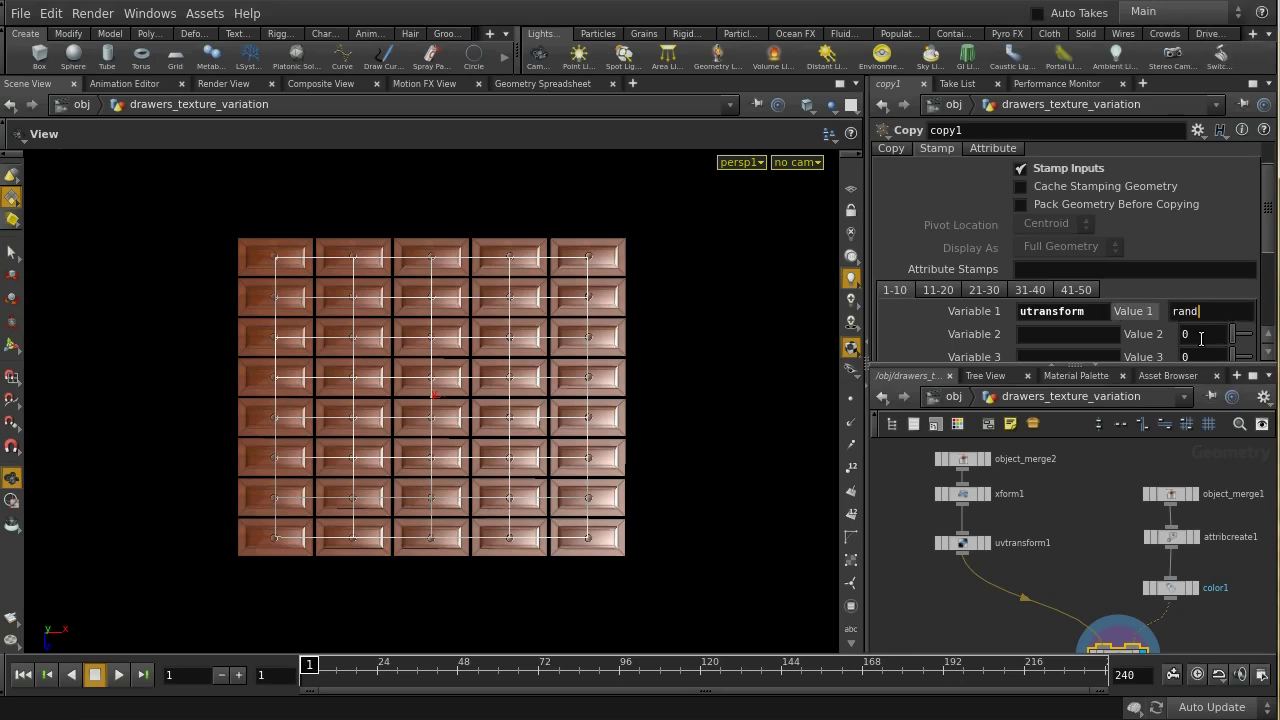
text(($PT))
key(Return)
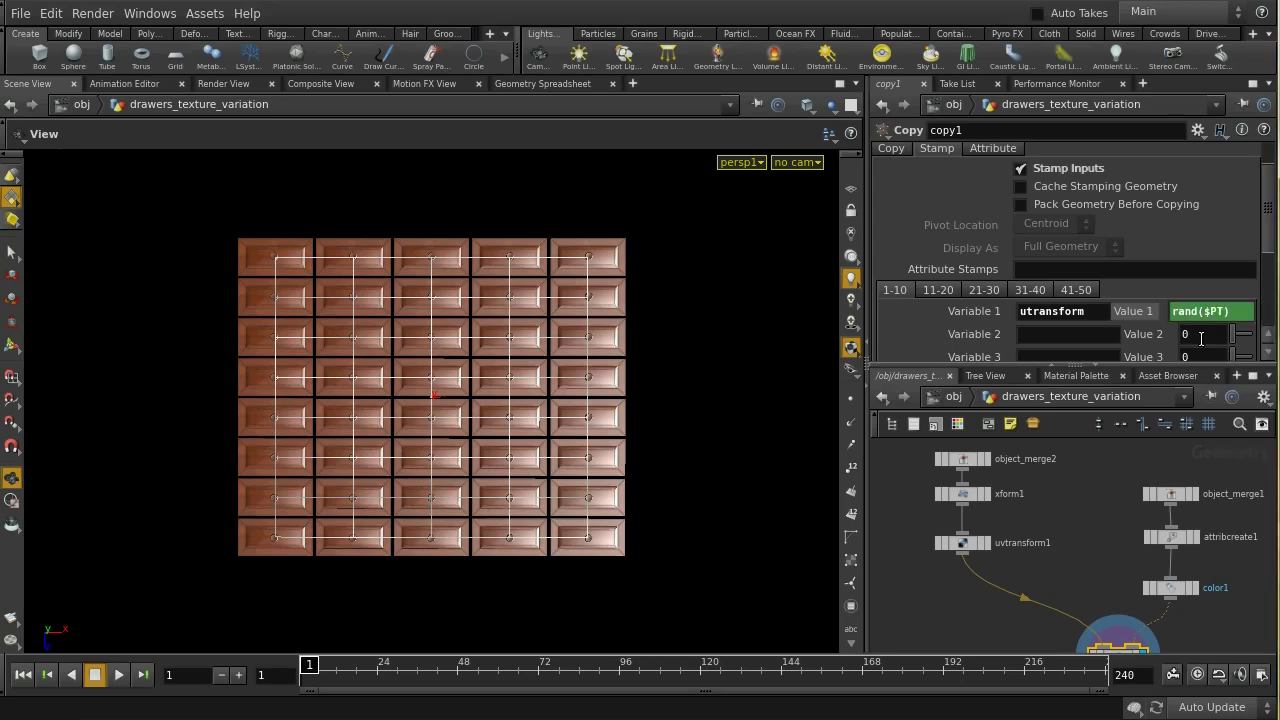
Fill in the second stamp variable on copy1 with the value rand($PT + 7364).
click(1081, 335)
text(vtransform)
key(Return)
click(1199, 335)
text(ra)
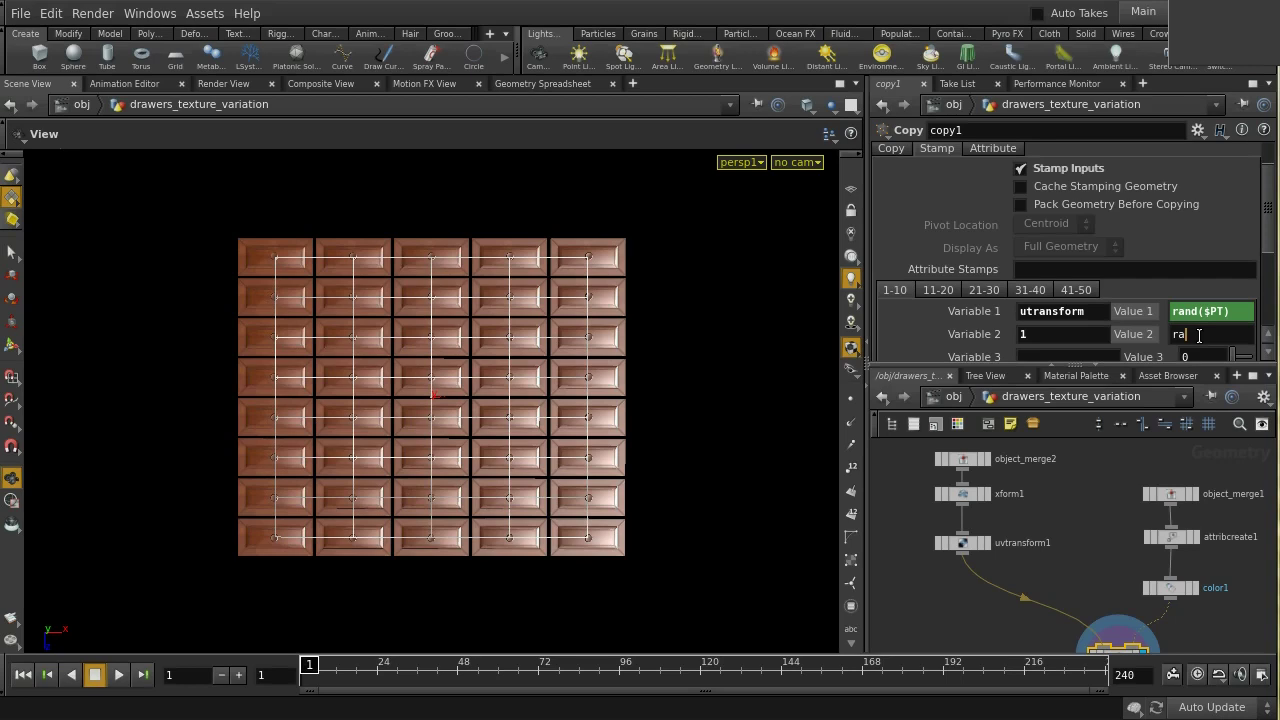
text(nd($PT)
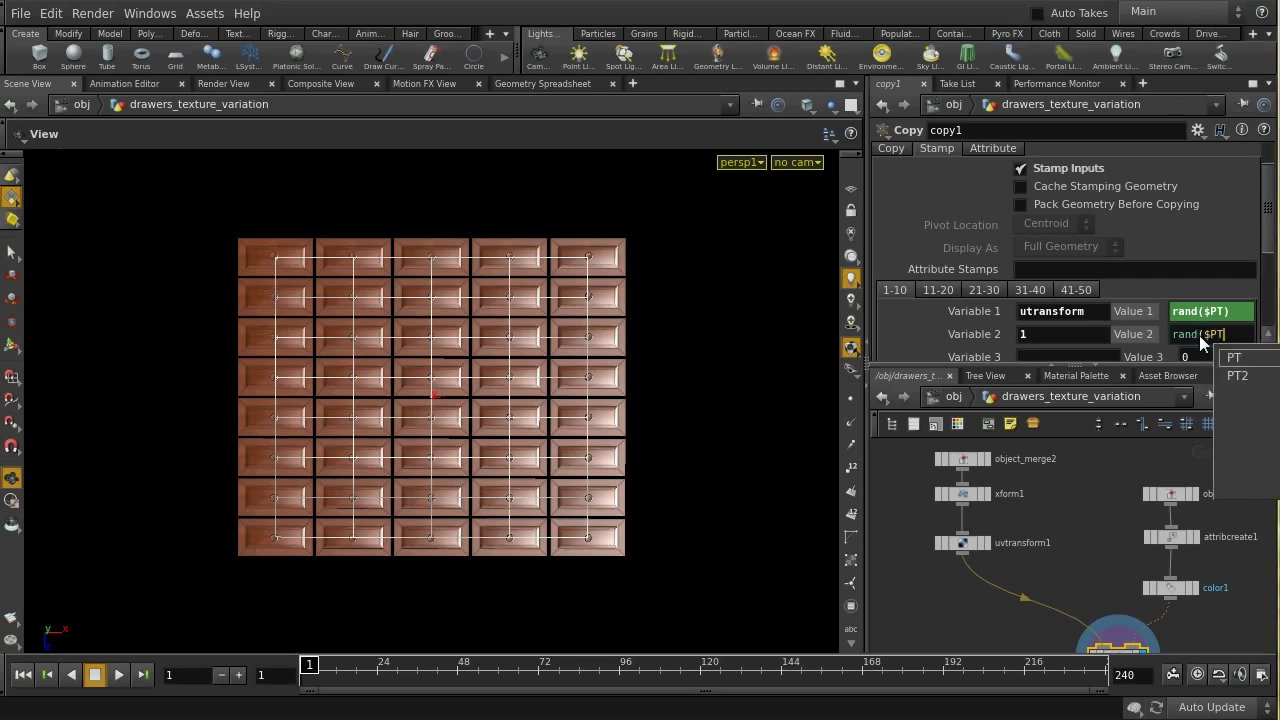
text( +)
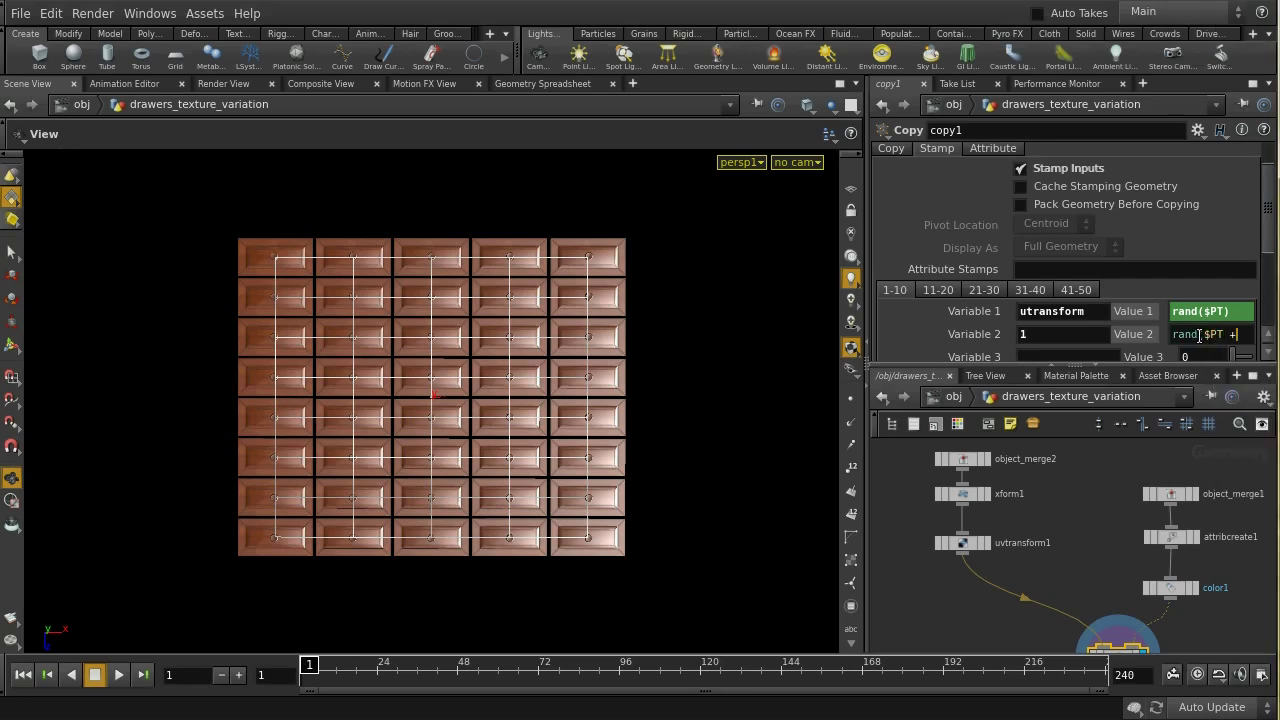
text( 7364))
key(Return)
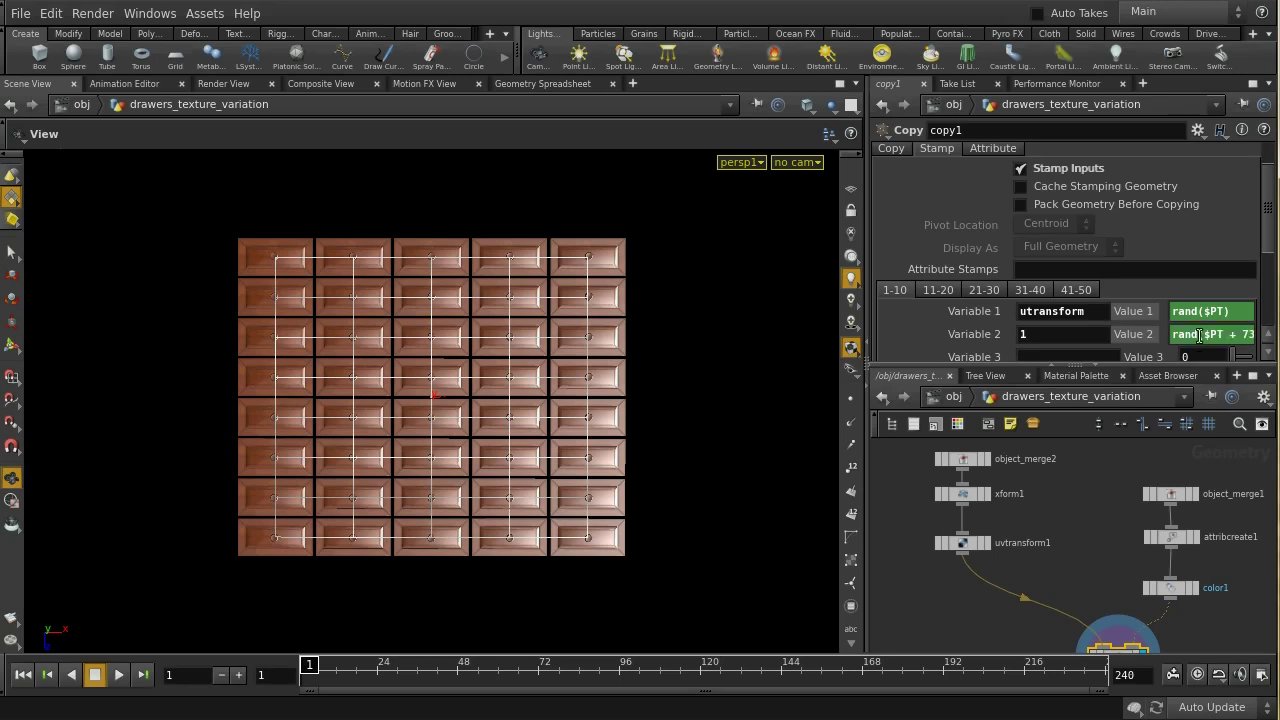
Correct the name of stamp Variable 2 to vtransform.
double_click(994, 336)
key(BackSpace)
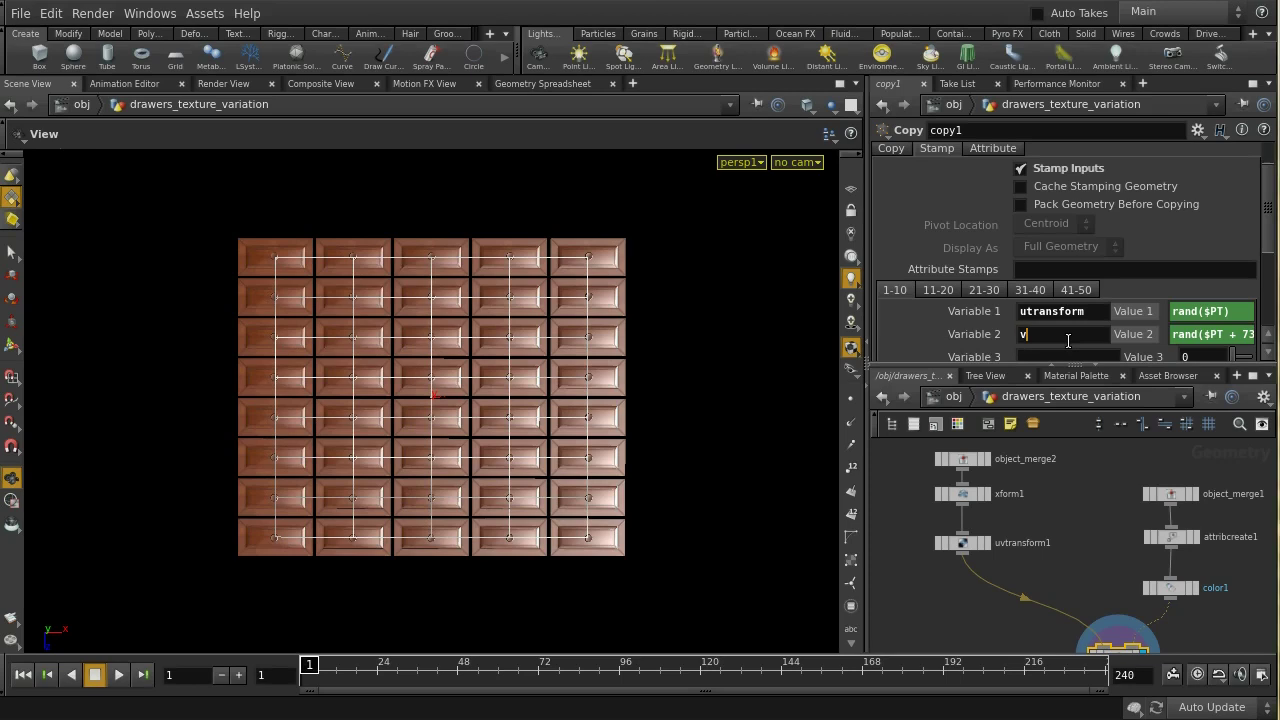
text(vtransf)
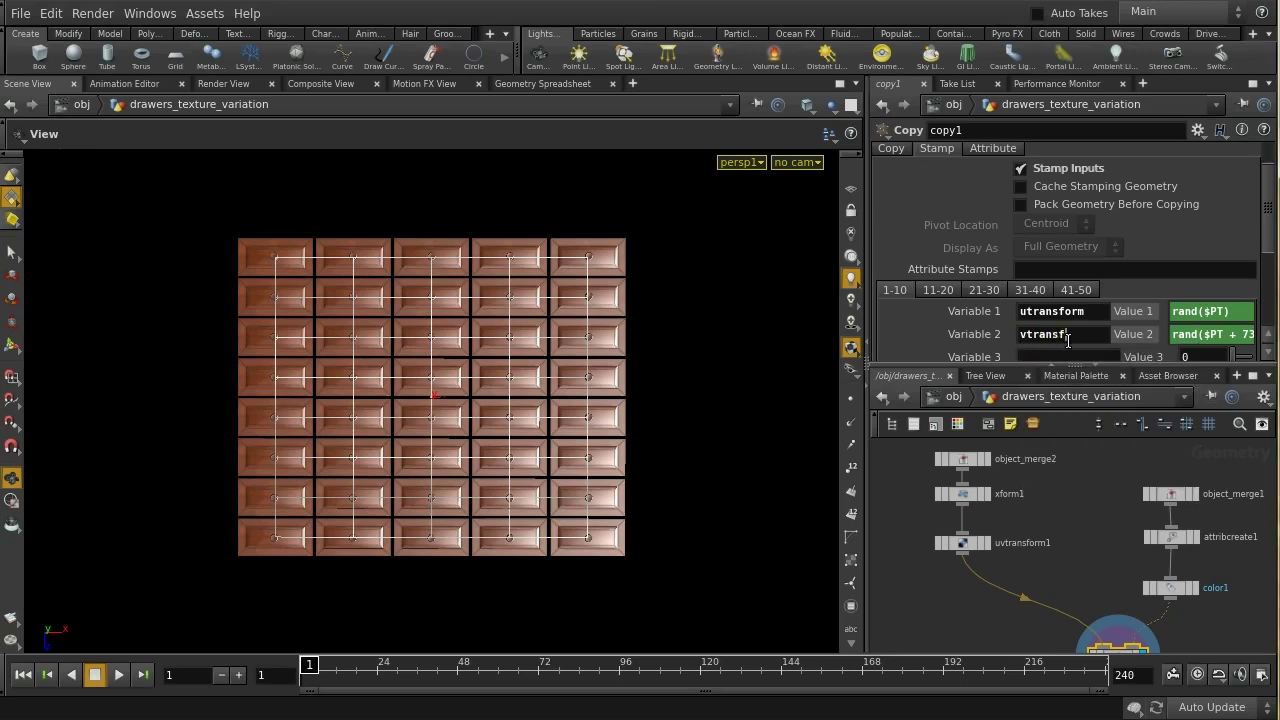
text(orm)
Insert a second UV Transform node between uvtransform1 and copy1.
middle_drag(1103, 607, 1080, 537)
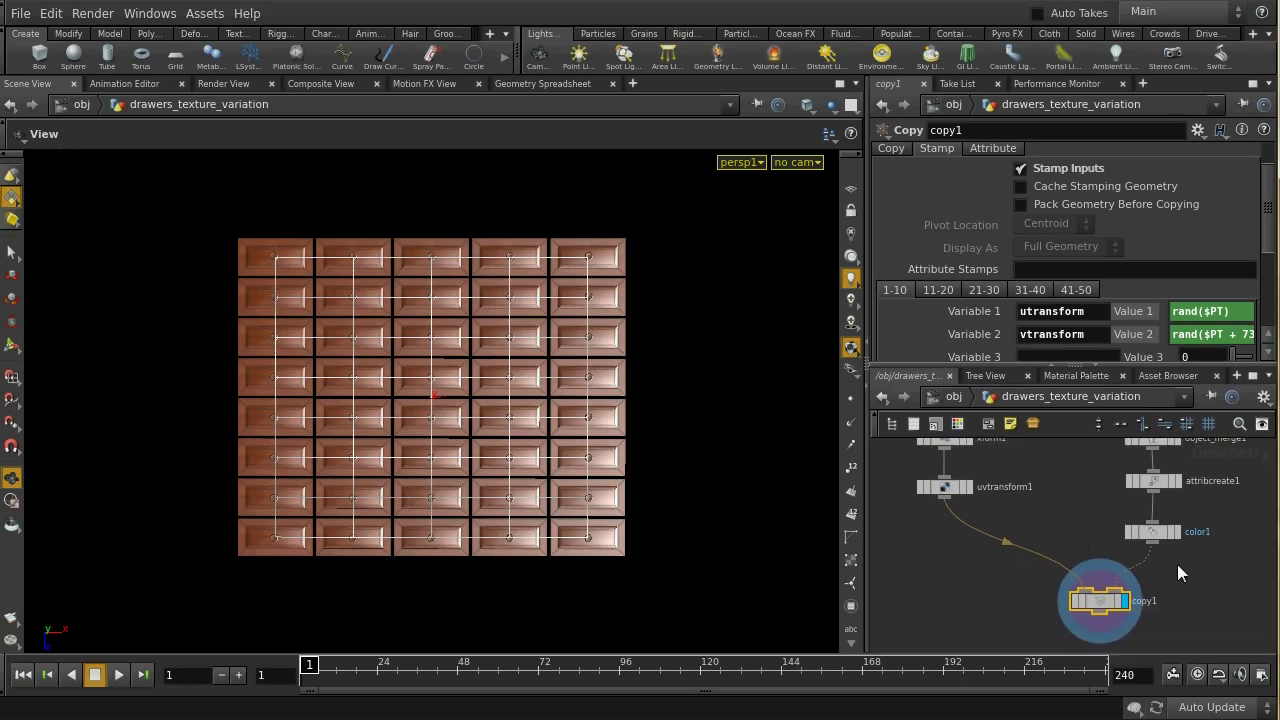
drag(1086, 625, 1072, 630)
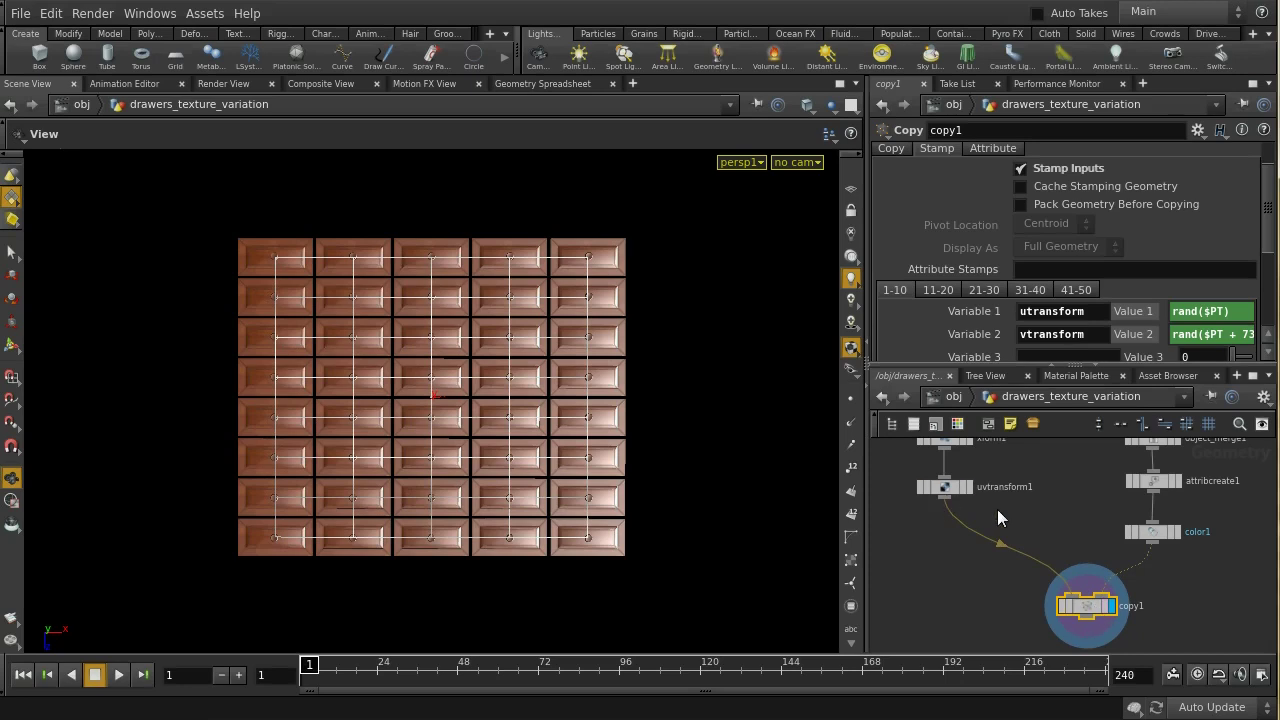
key(Tab)
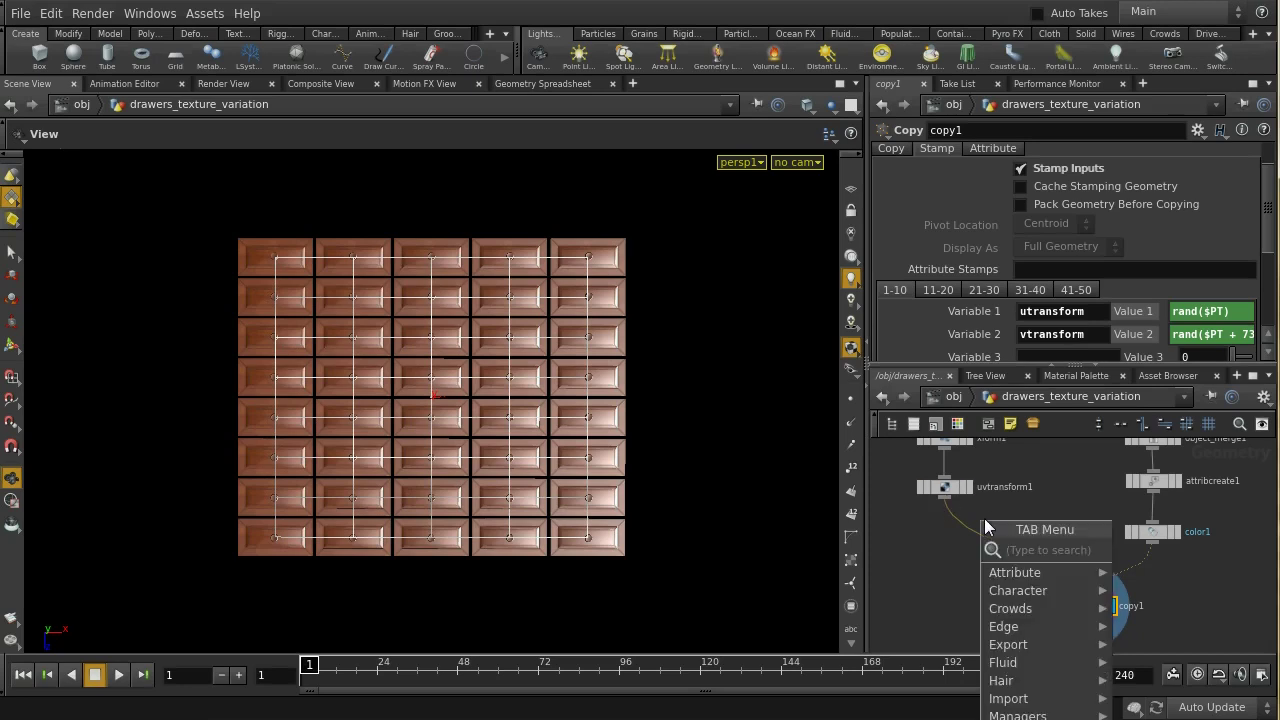
text(uvt)
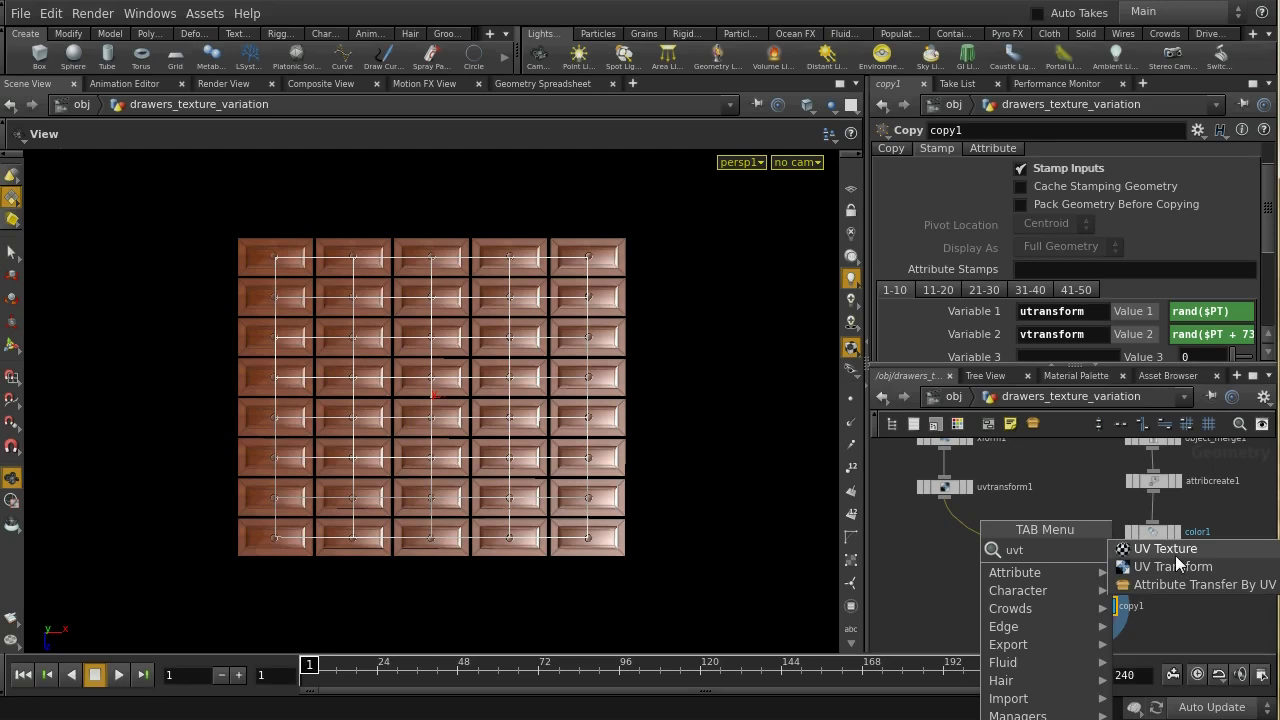
click(1170, 566)
drag(978, 553, 933, 545)
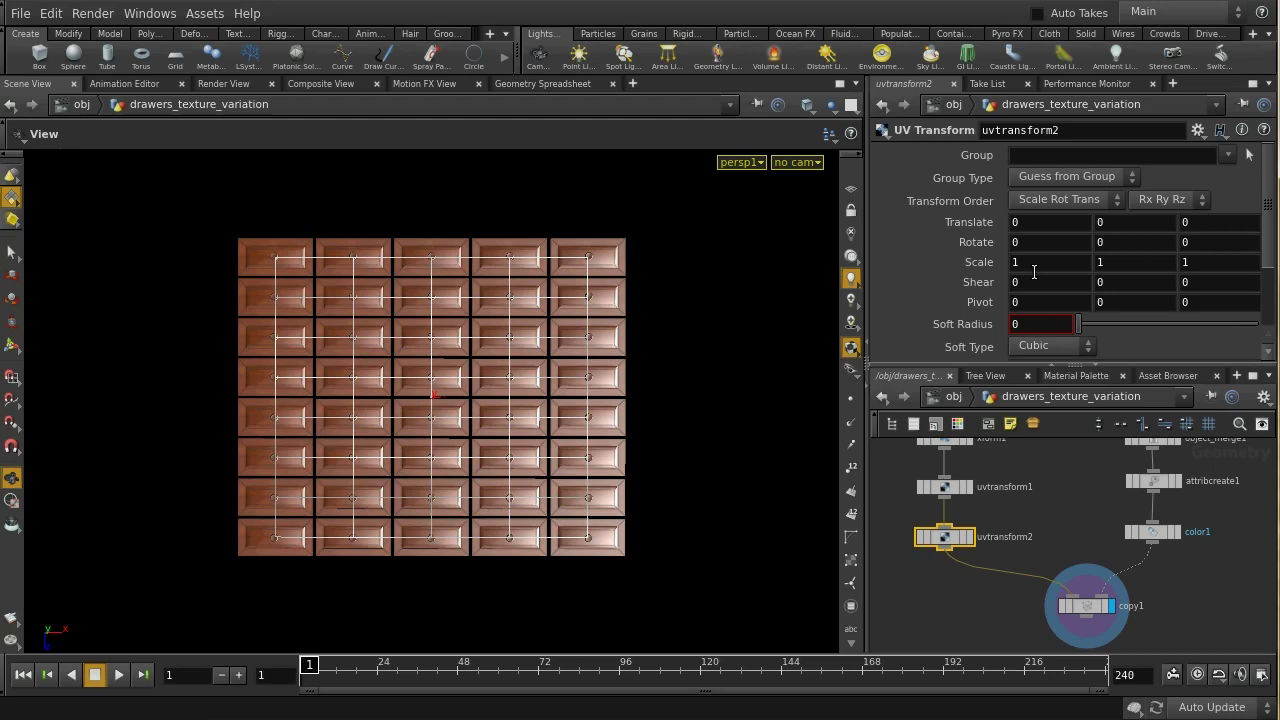
Set uvtransform2's X translate to the expression stamp("../copy1","uvtransform",0).
click(1038, 221)
key(BackSpace)
text(stamp)
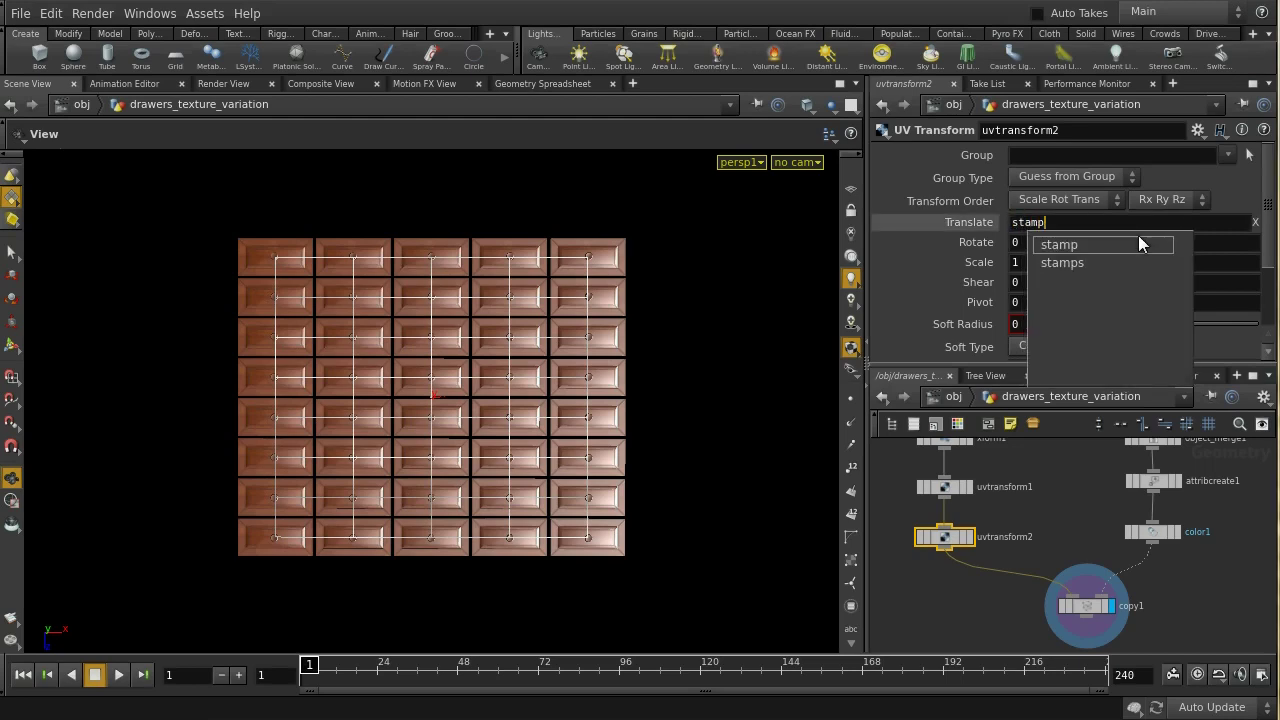
text(()
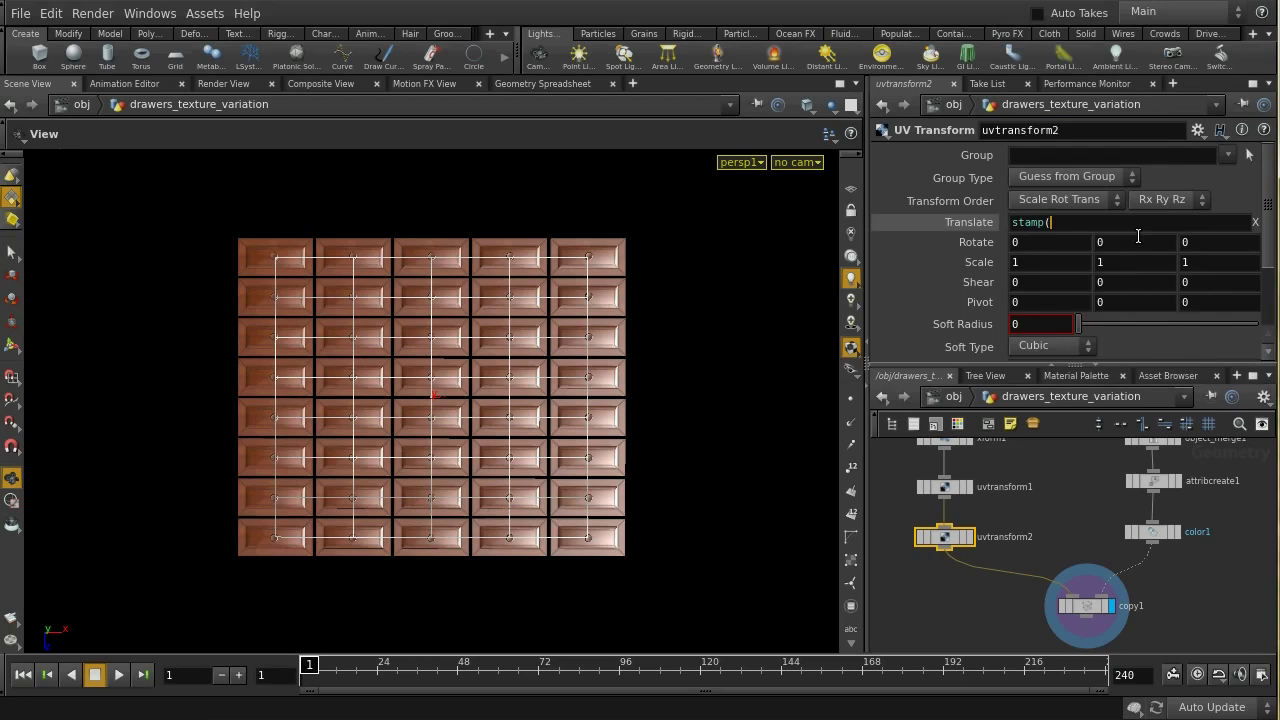
text("../c)
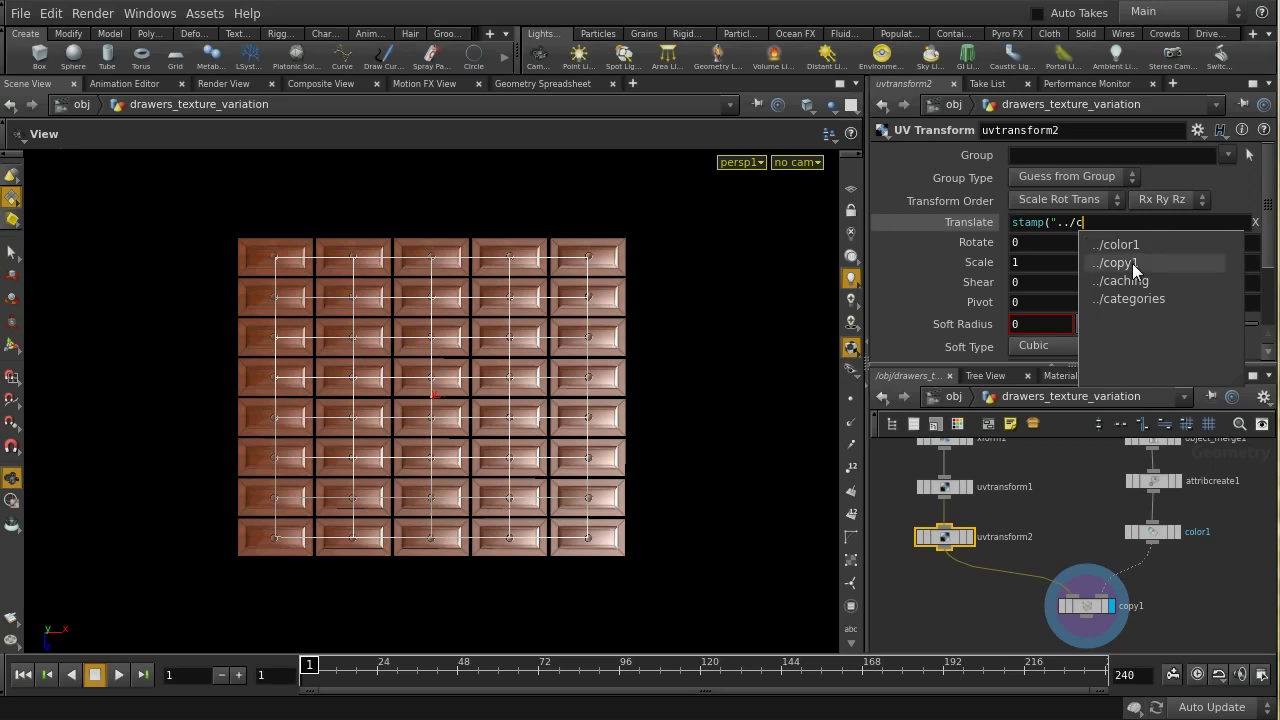
click(1120, 263)
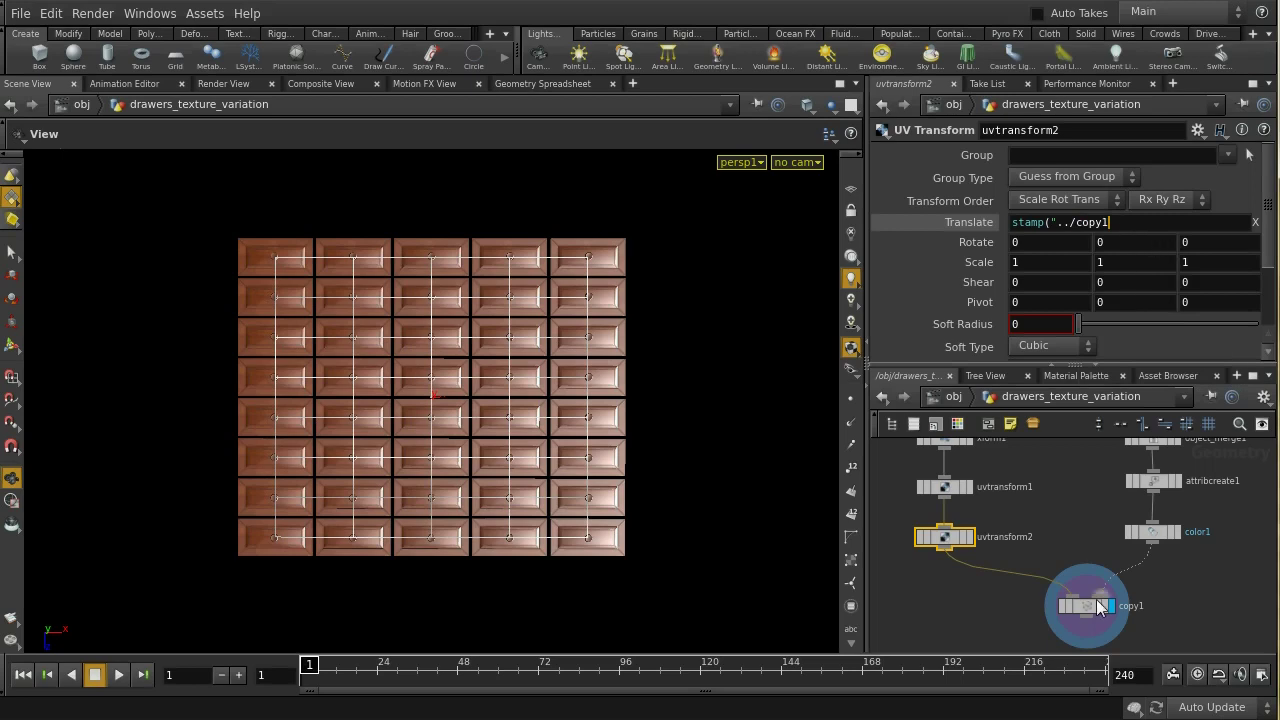
drag(1060, 622, 1096, 632)
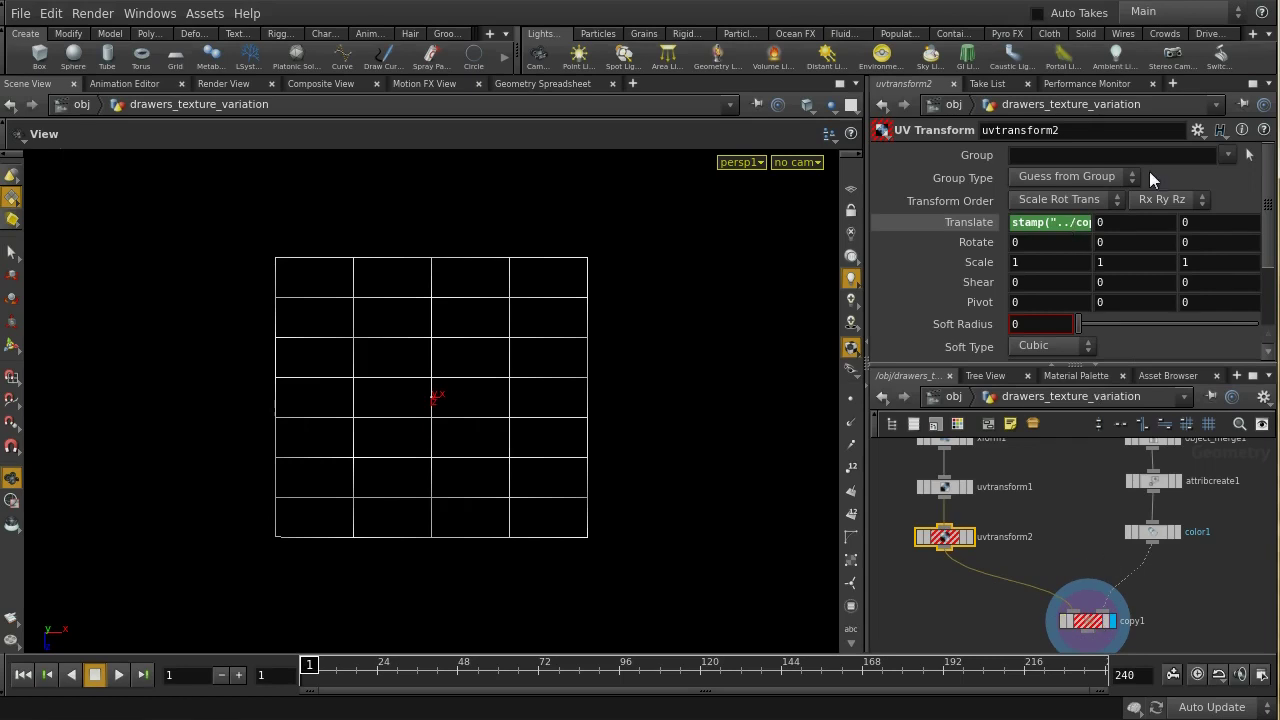
click(1252, 83)
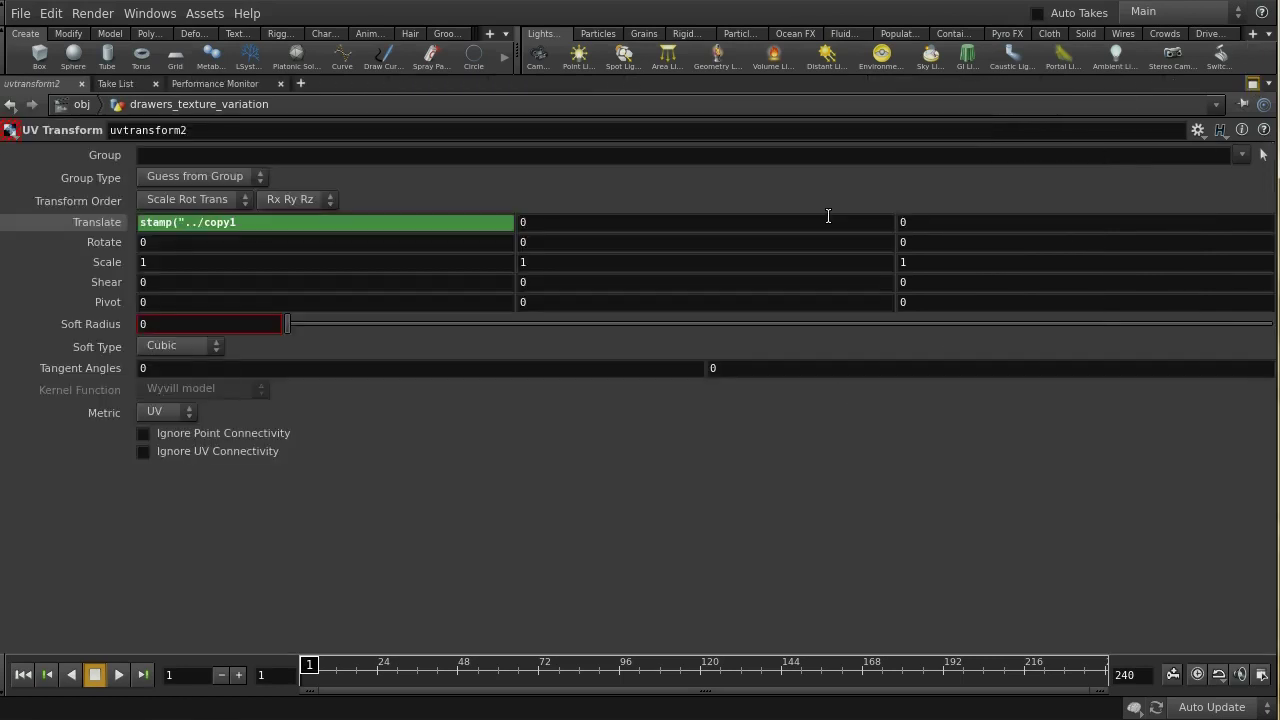
click(377, 222)
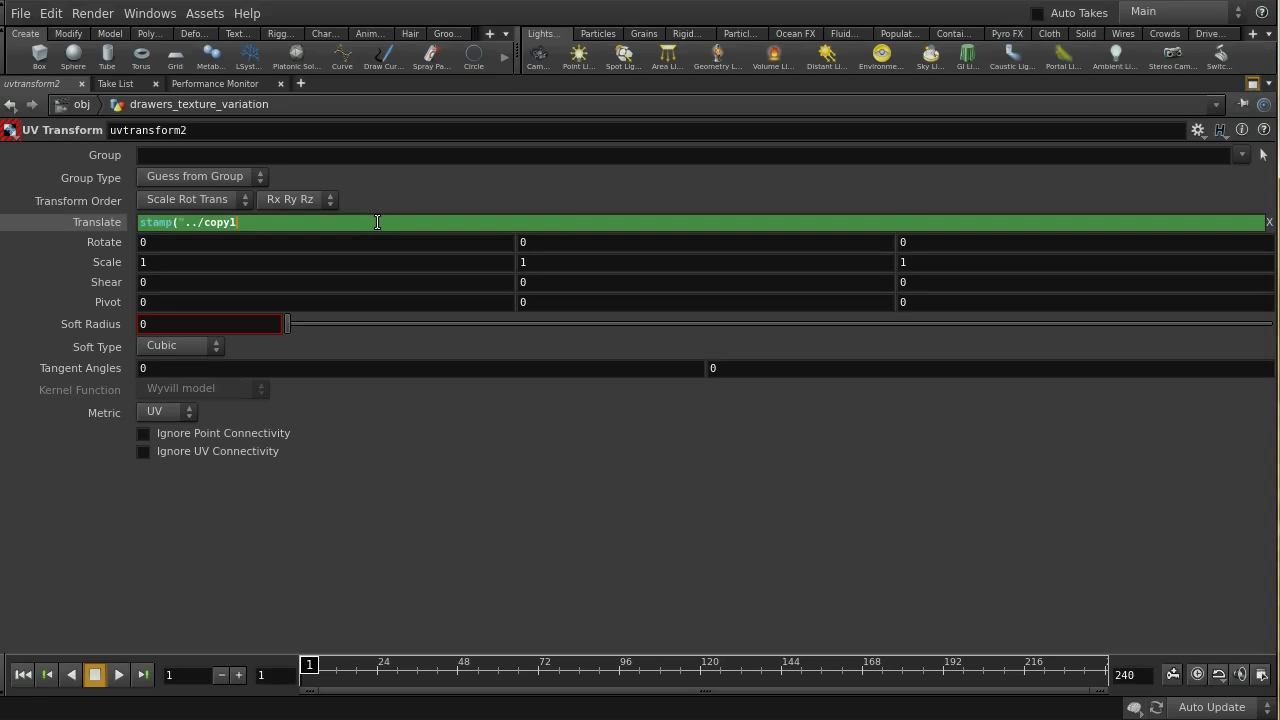
text(","uvtransform",0))
key(Return)
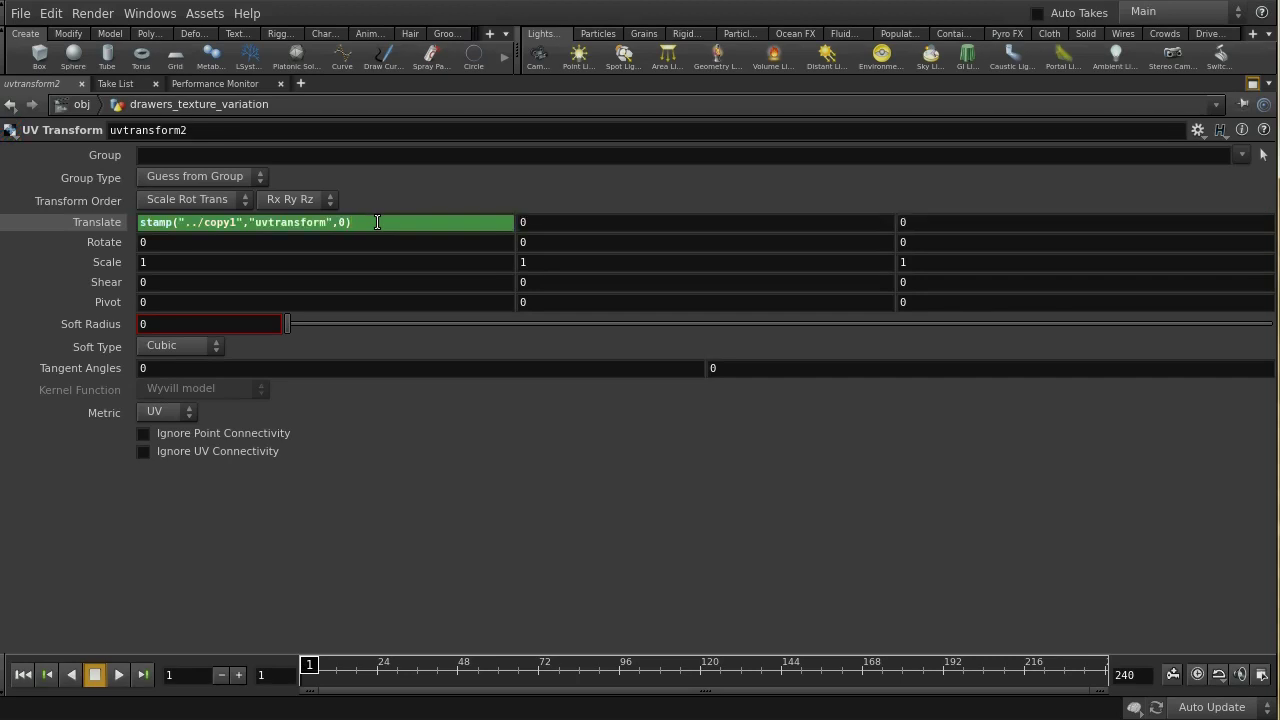
click(1255, 86)
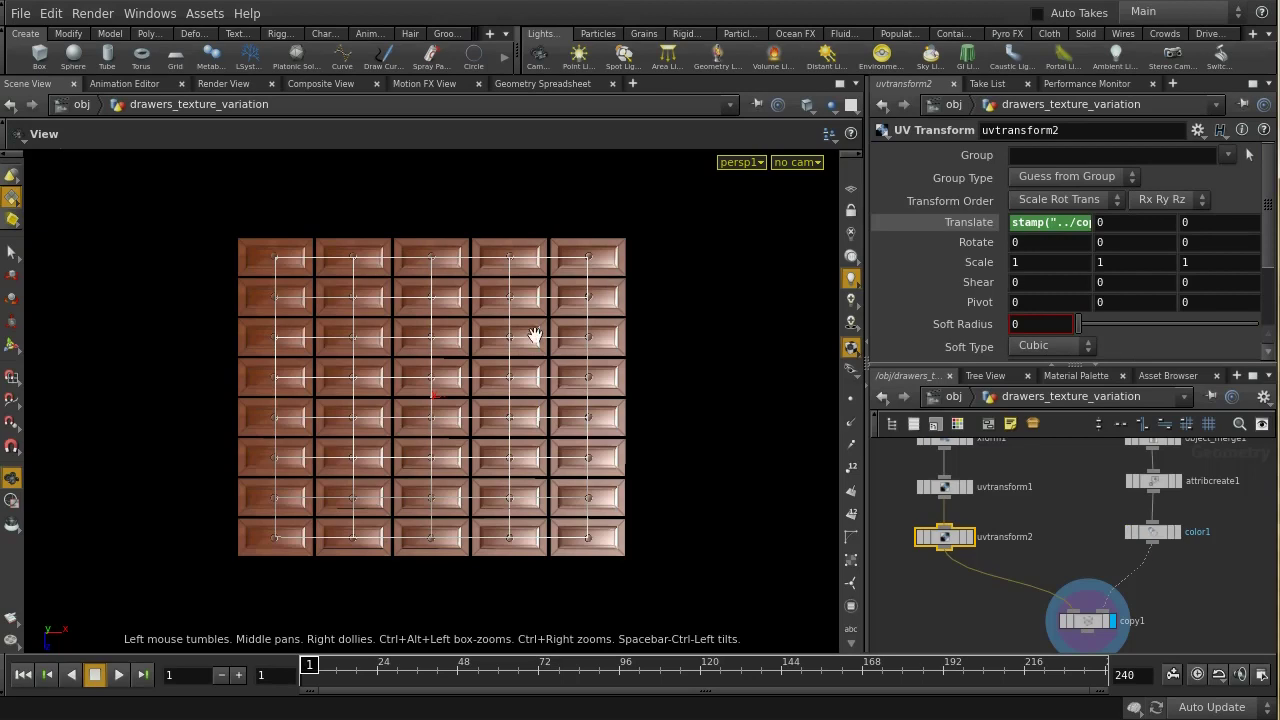
Switch to the UV view and compare the UV layouts of uvtransform2 and copy1.
key(space+5)
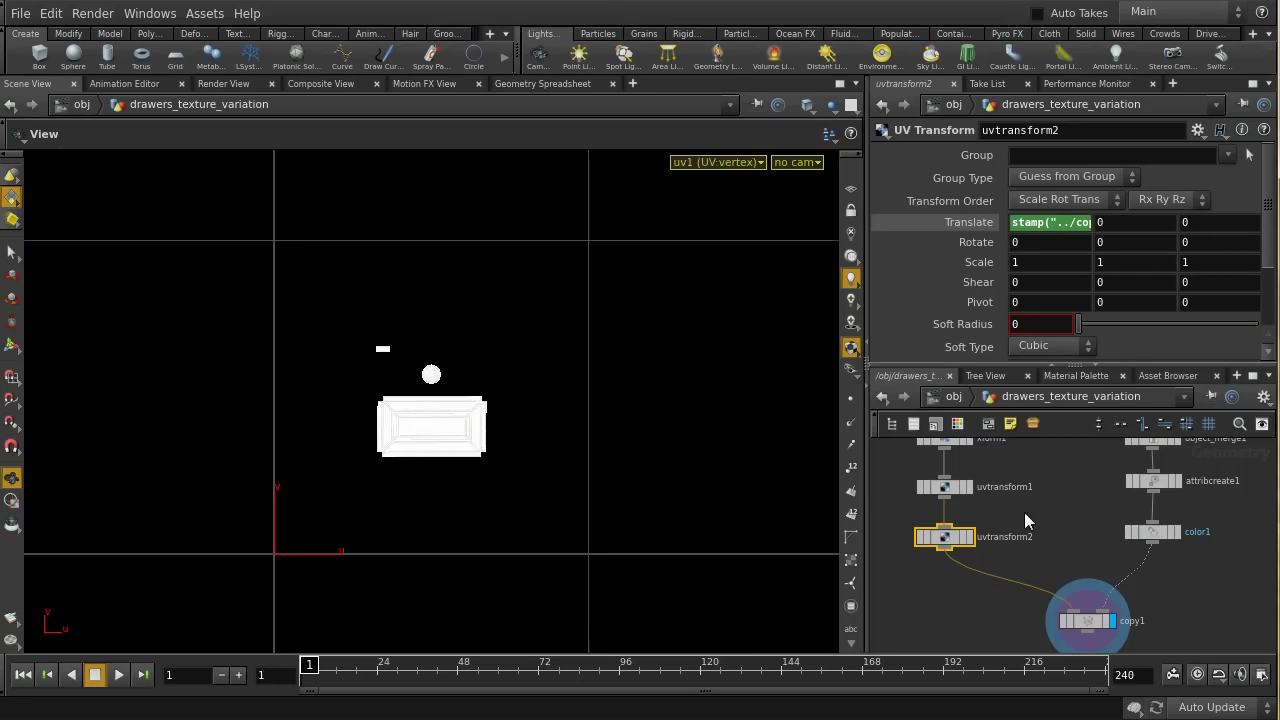
click(971, 539)
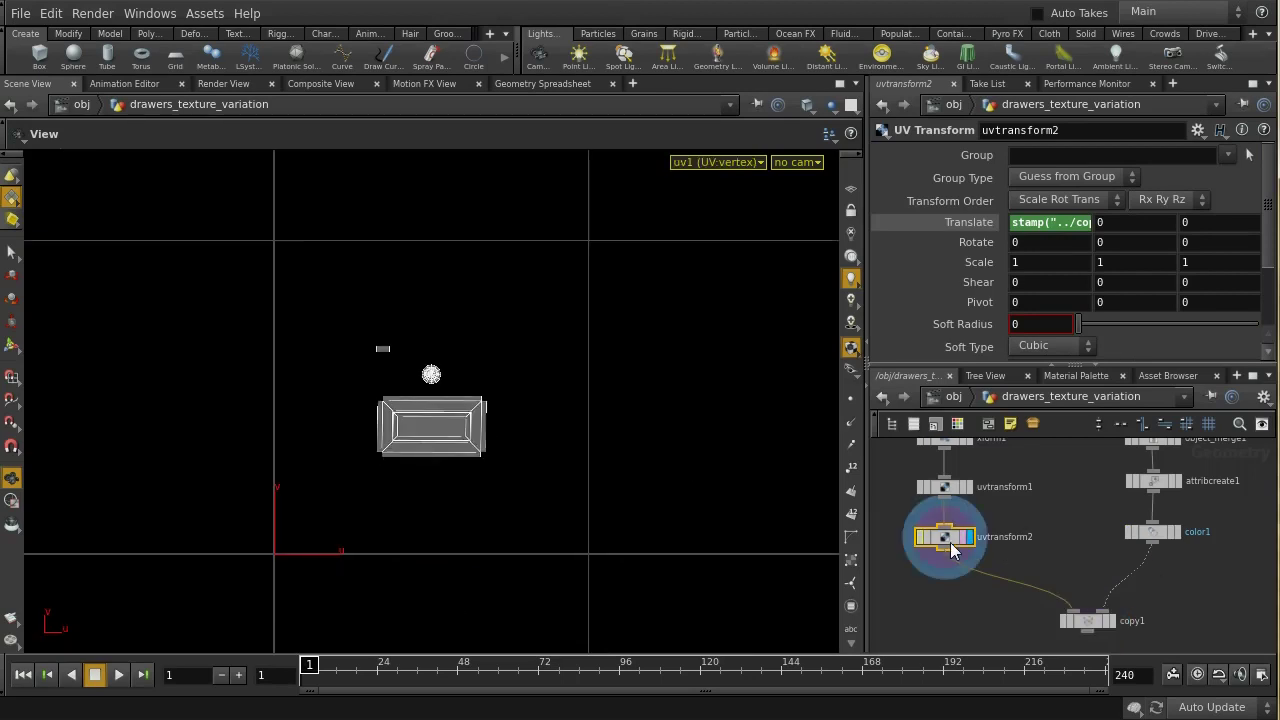
click(1088, 622)
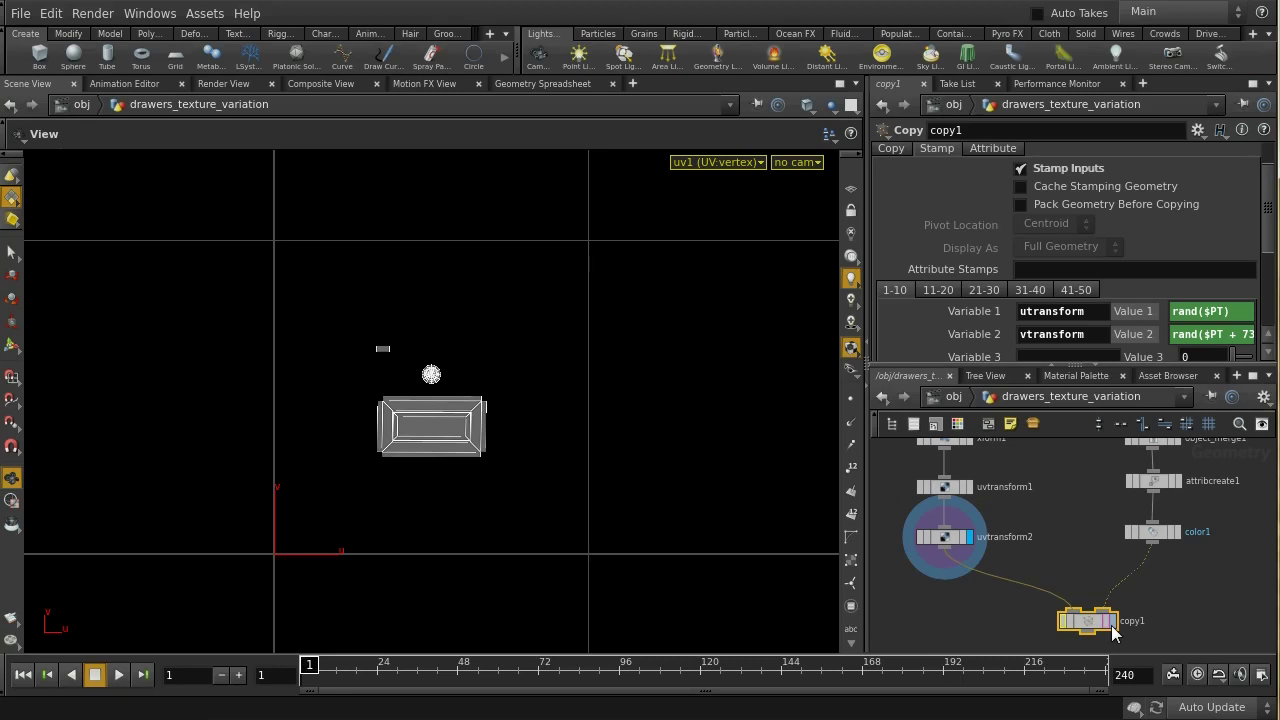
click(1113, 622)
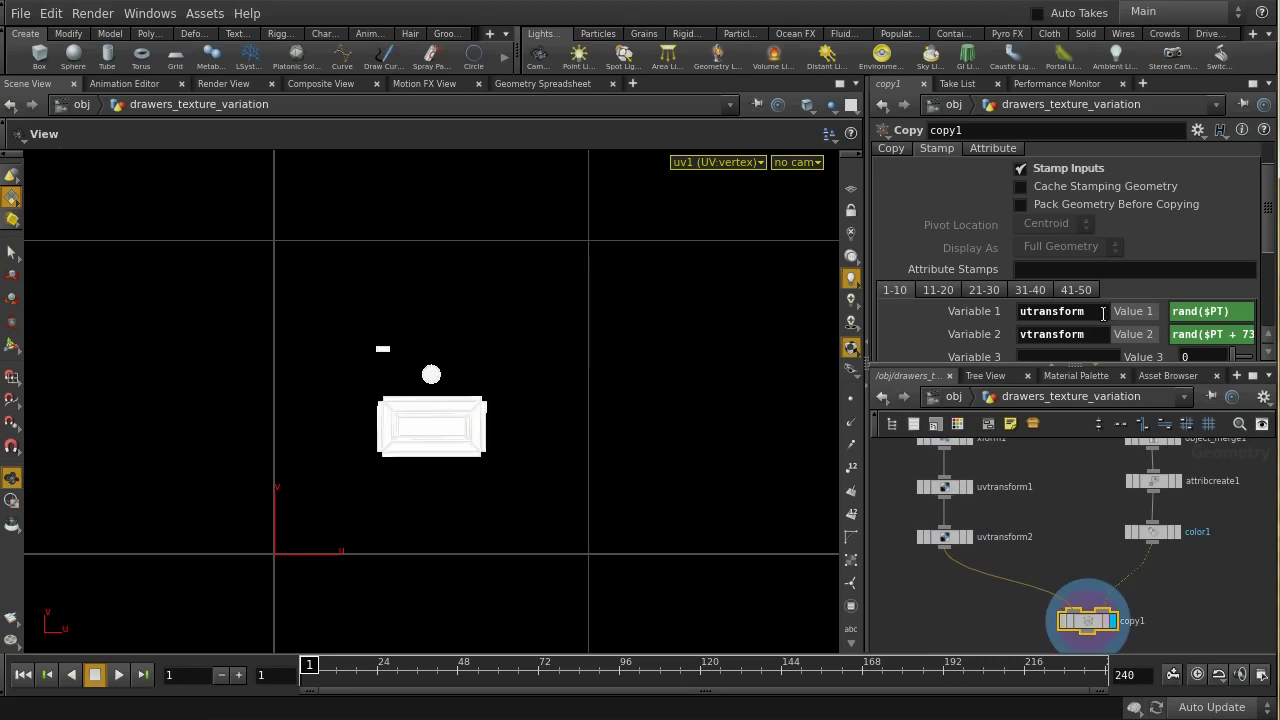
Correct the stamp variable in uvtransform2's X translate expression to utransform.
click(945, 537)
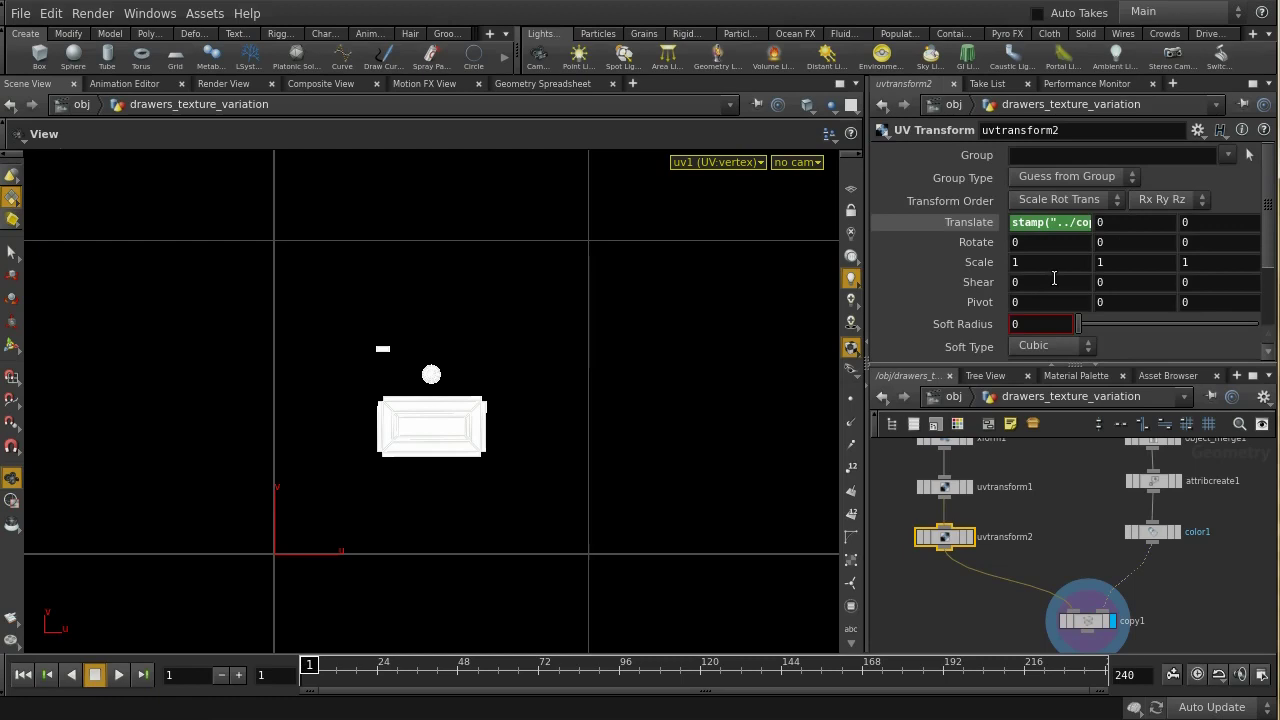
click(1064, 229)
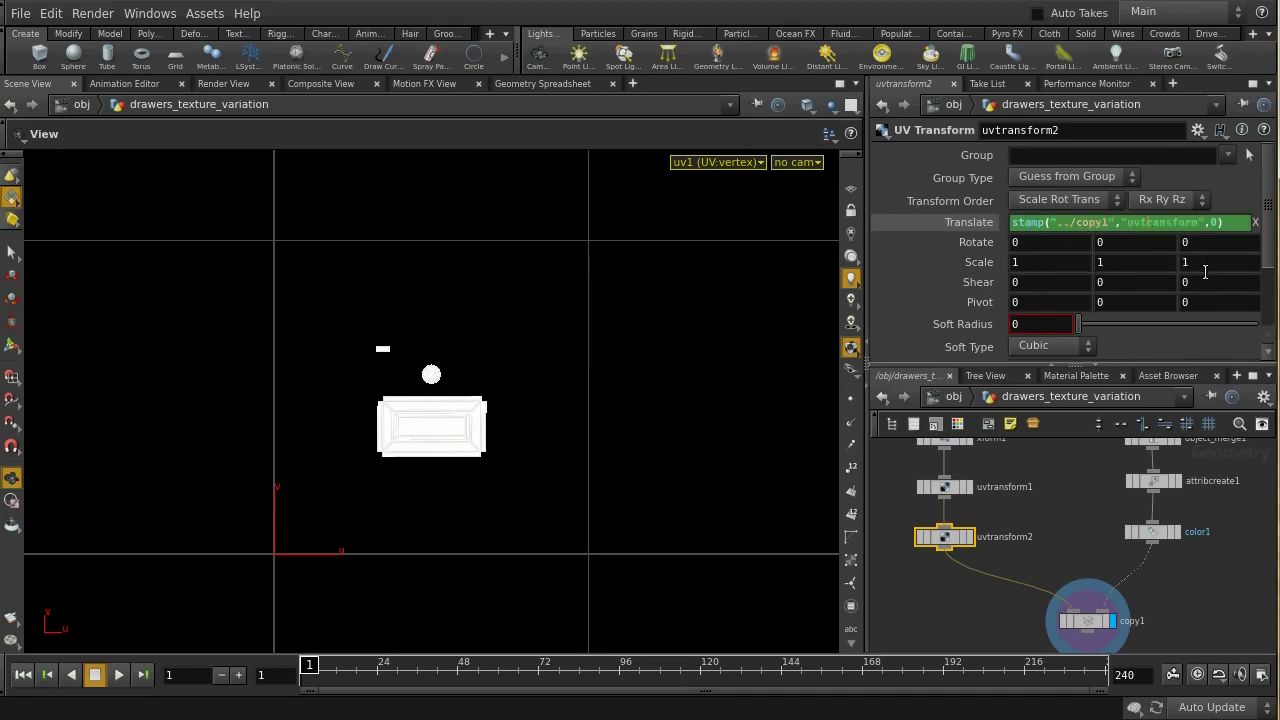
key(BackSpace)
key(Return)
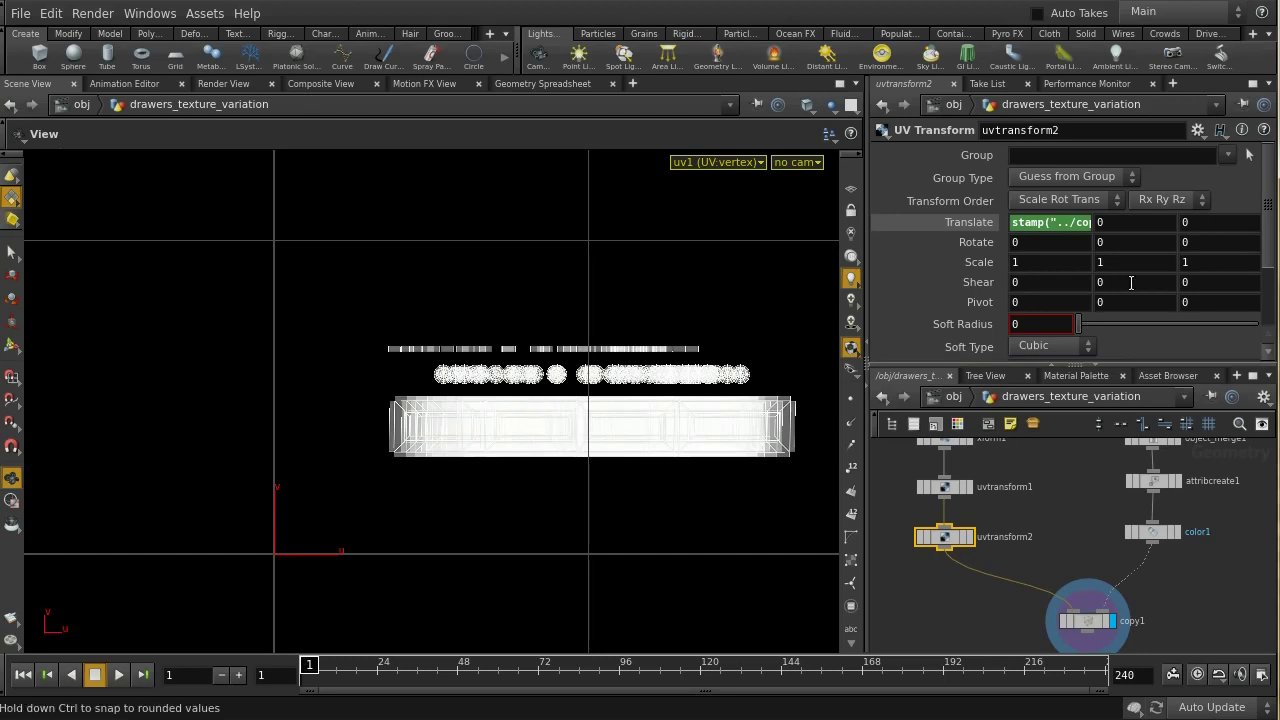
Copy the X translate expression of uvtransform2 to its Y translate and change the stamp variable there to vtransform.
right_click(1075, 222)
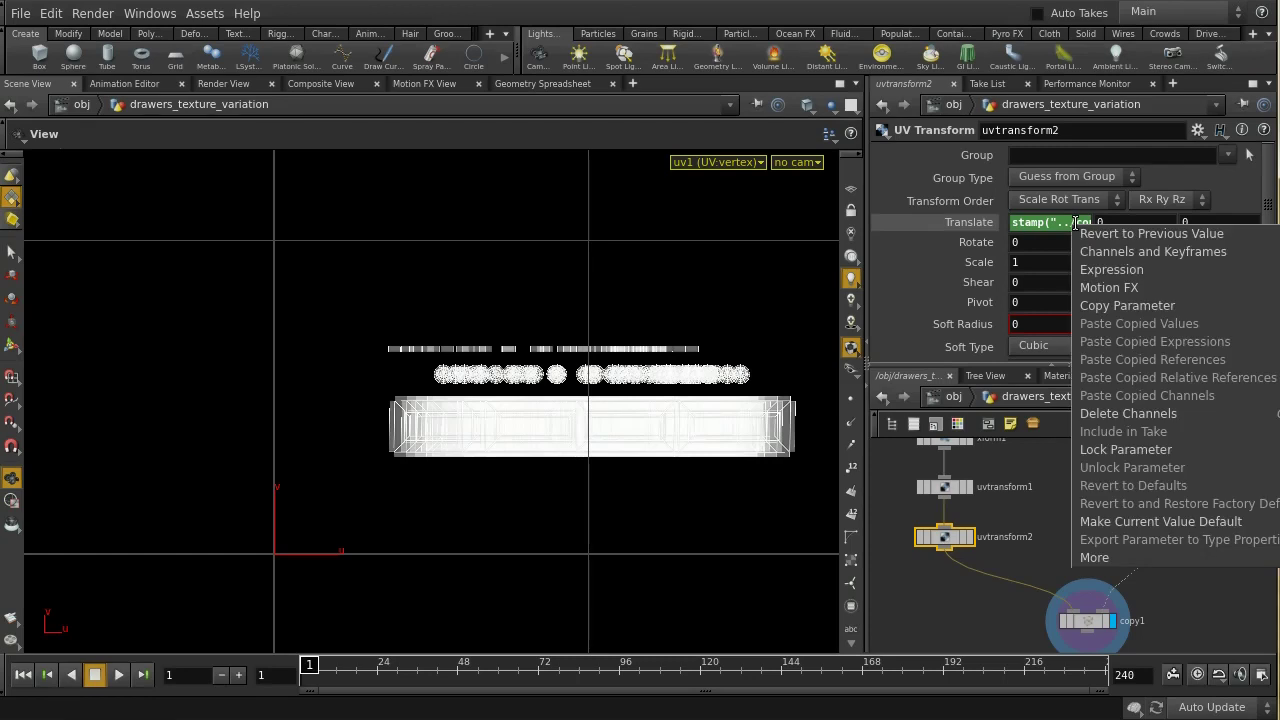
click(1089, 303)
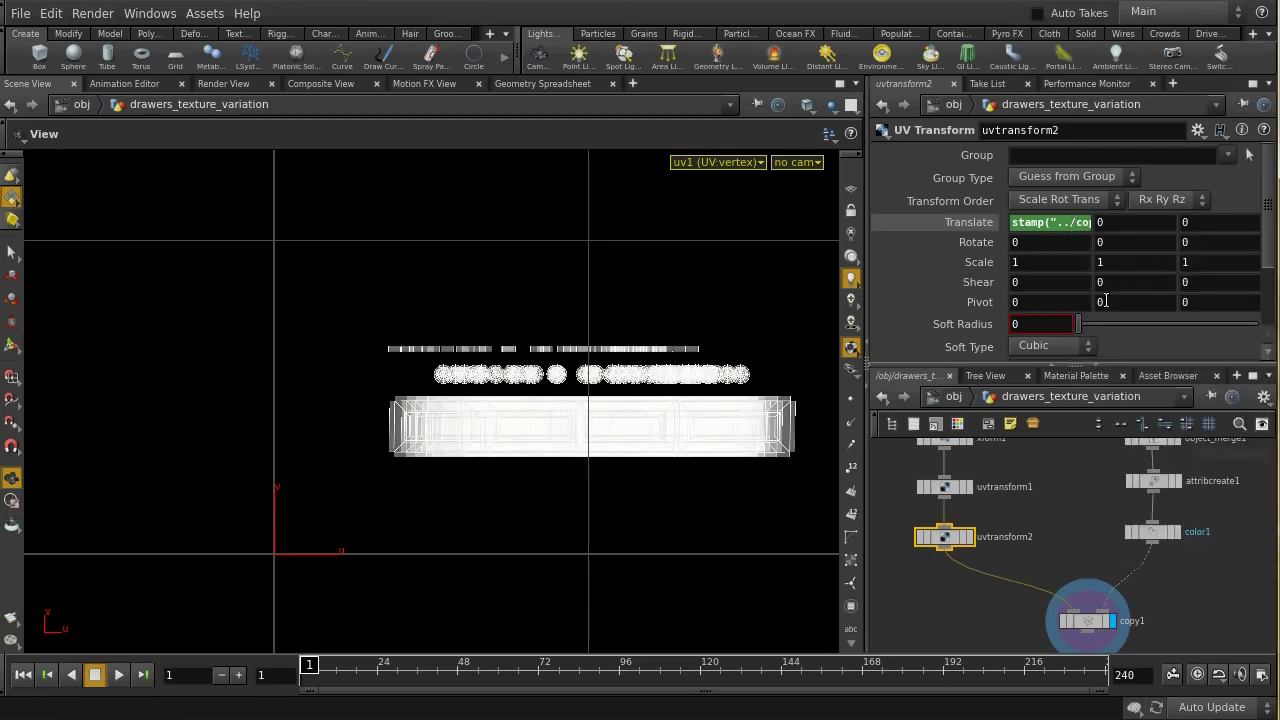
right_click(1122, 224)
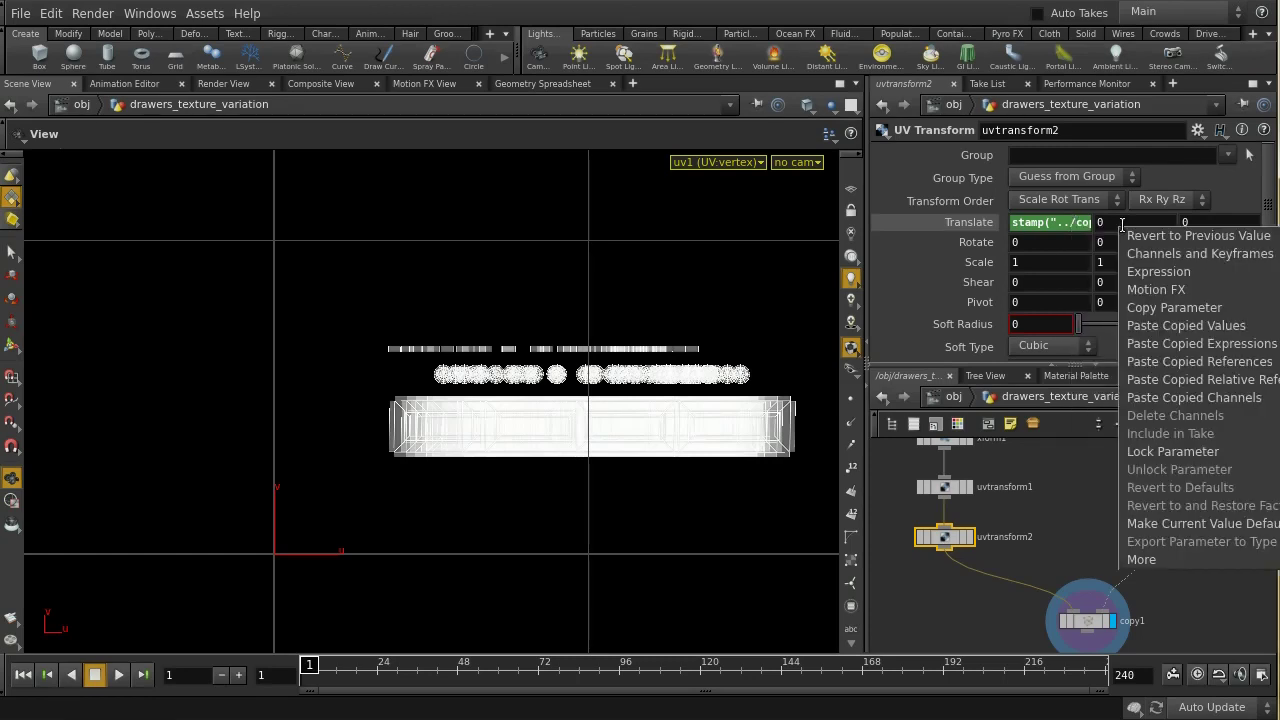
click(1218, 345)
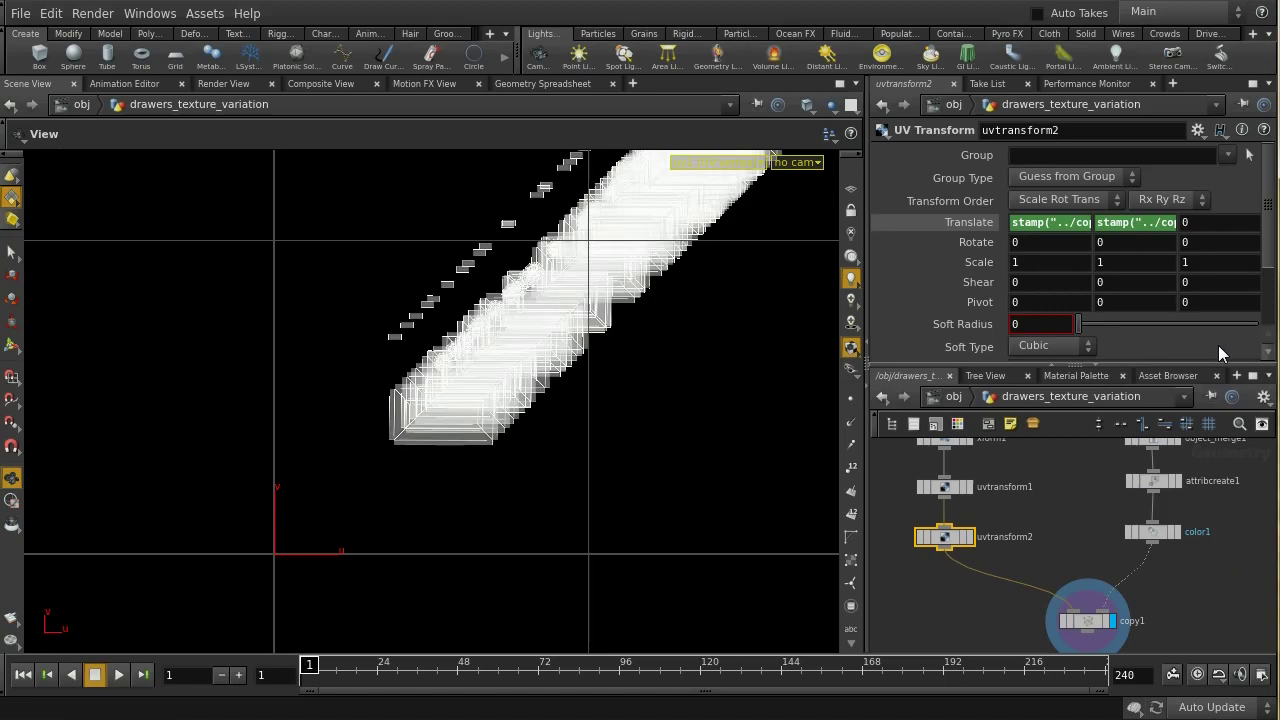
click(1152, 222)
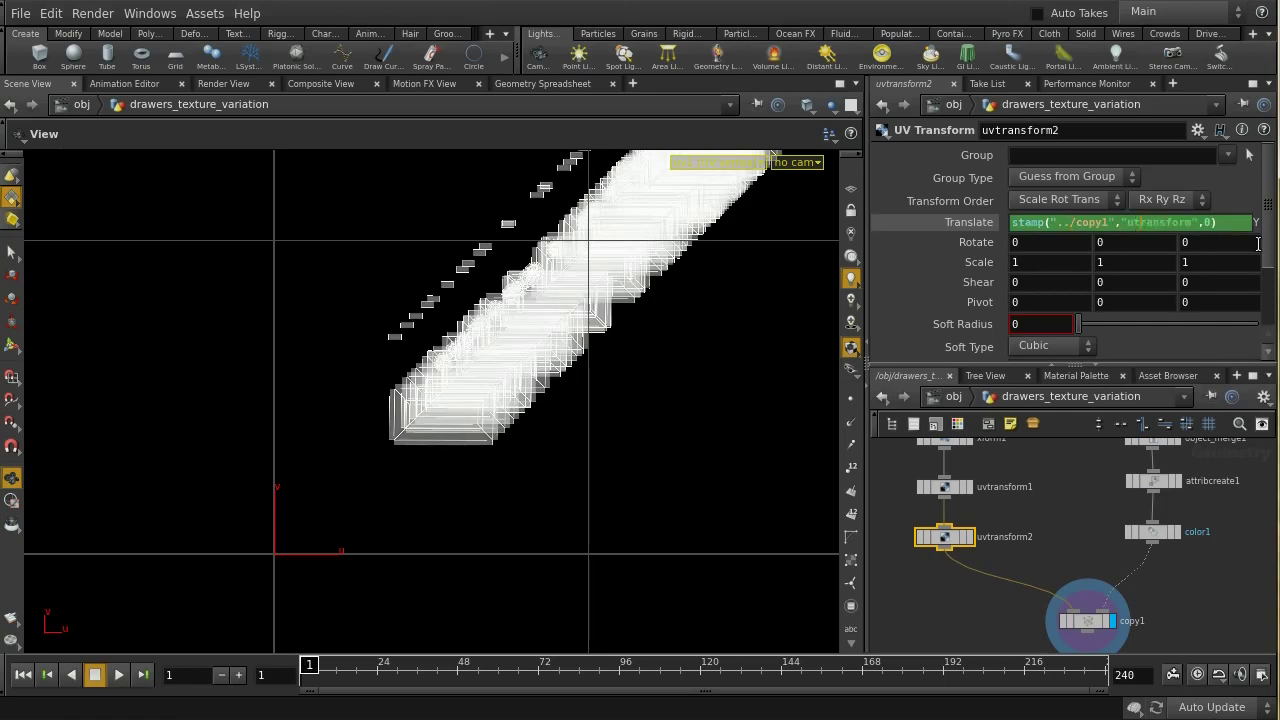
key(BackSpace)
text(v)
key(Return)
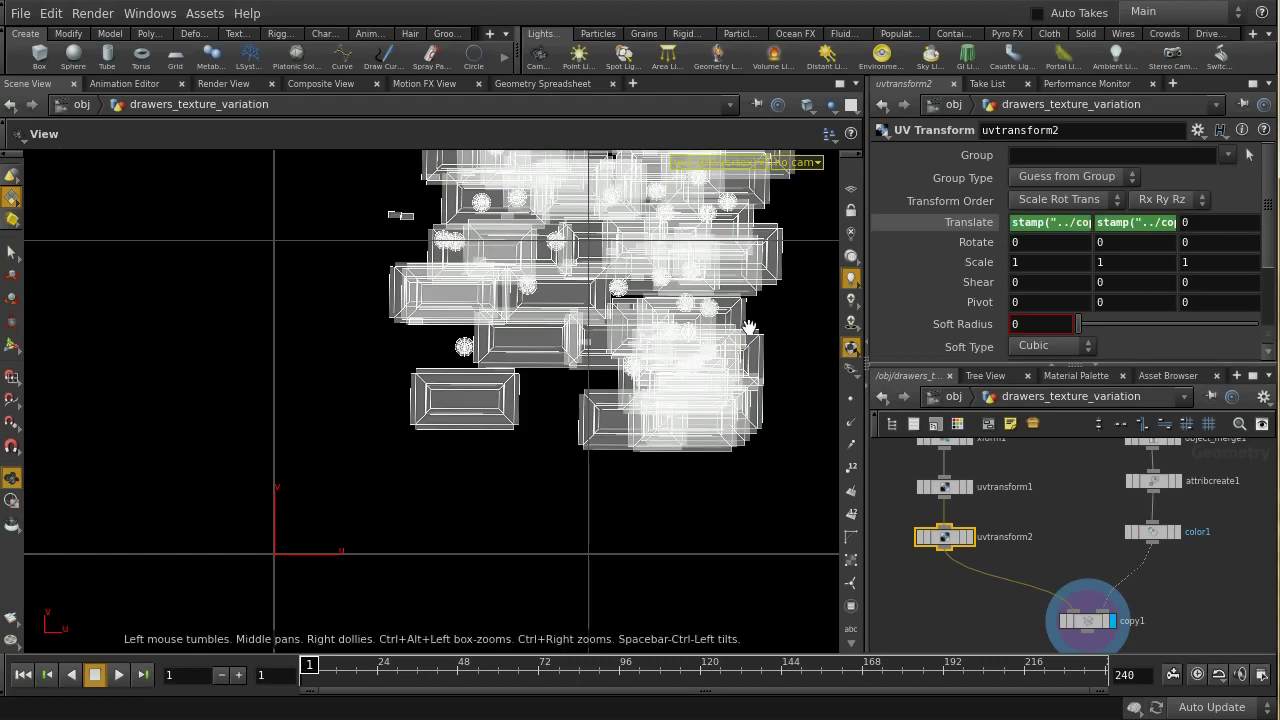
Return to the object level and render the textured drawers through /obj/cam1 to check the per-drawer texture variation.
middle_drag(612, 306, 462, 388)
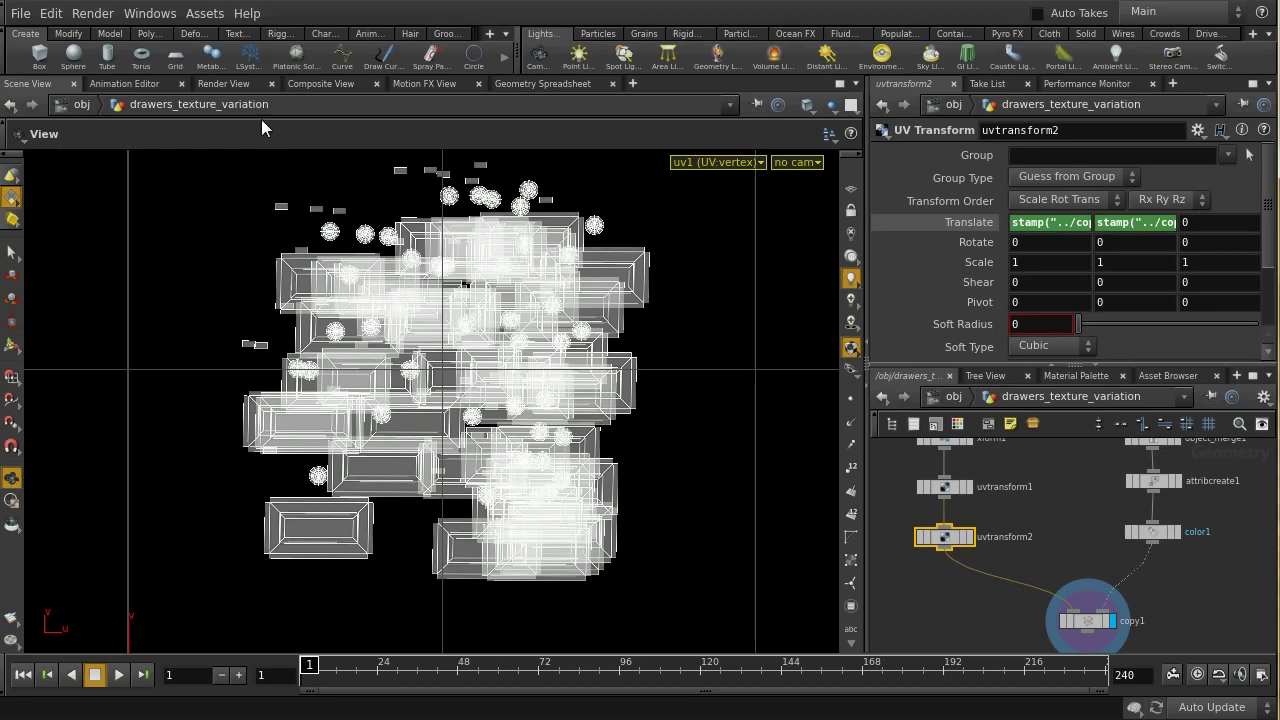
click(237, 90)
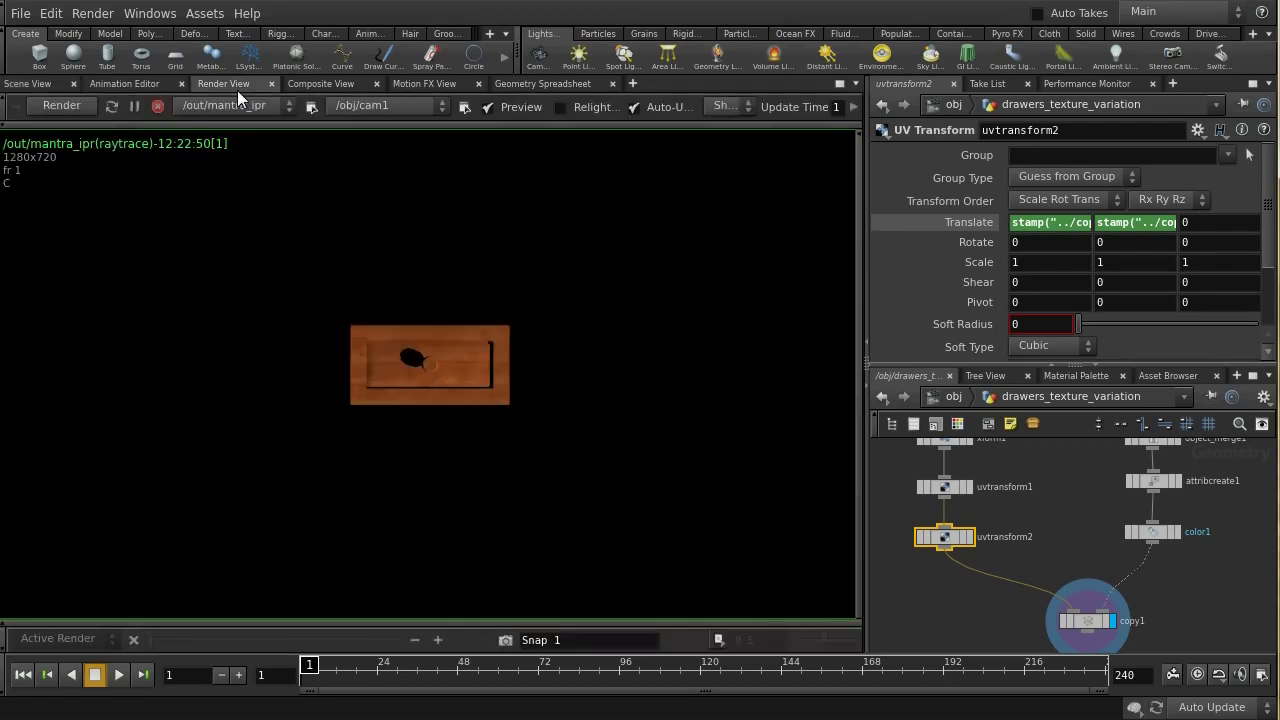
click(1087, 622)
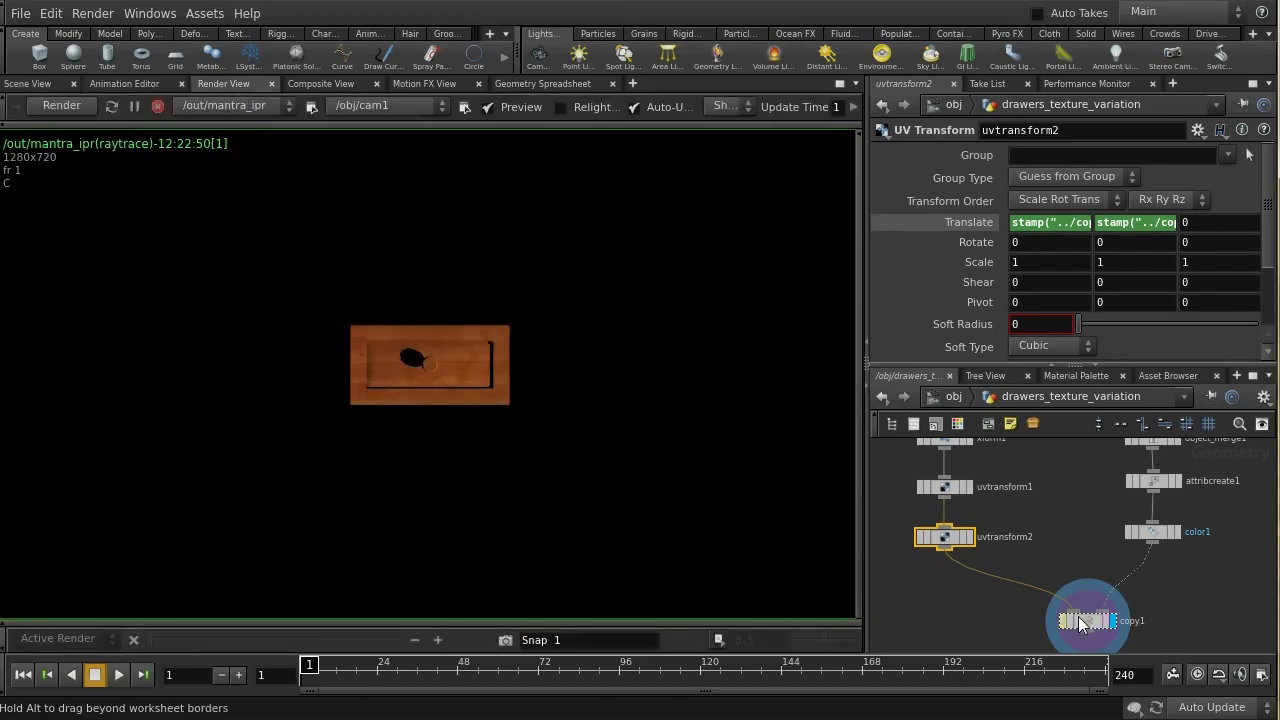
click(953, 396)
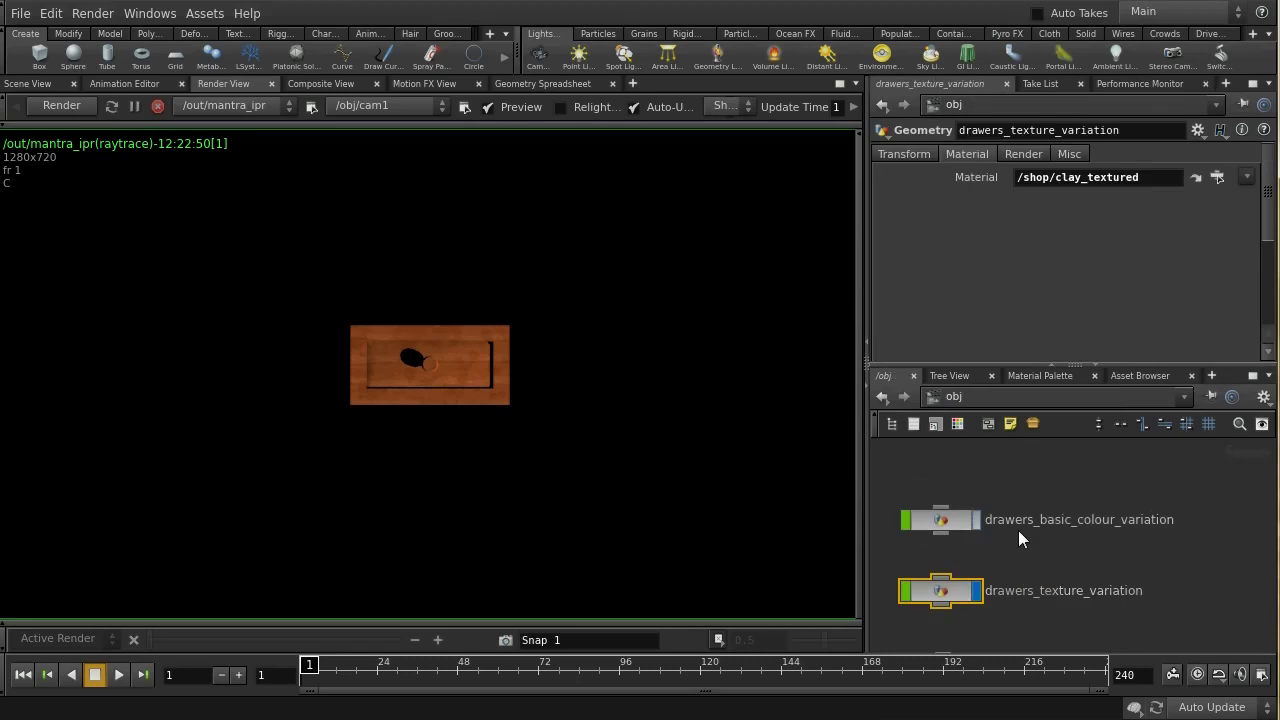
click(60, 104)
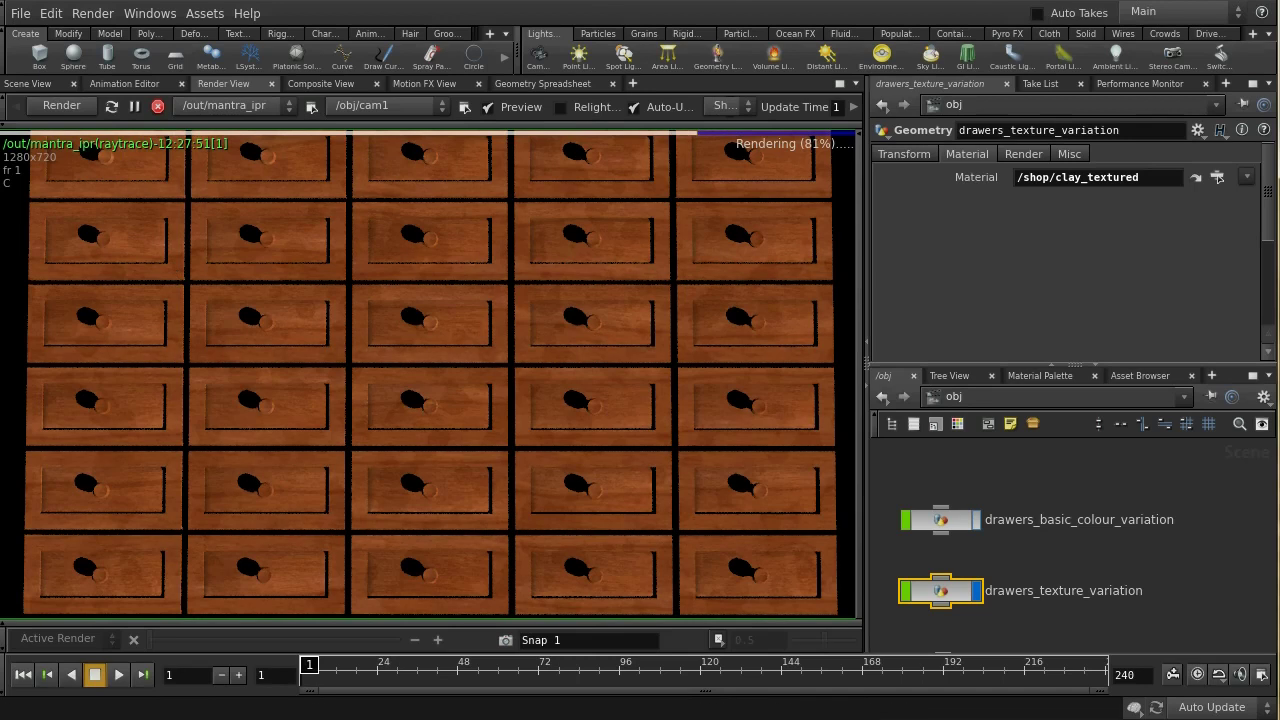
Turn off the display of drawers_texture_variation and enter the leaf_variation network.
middle_drag(1046, 550, 1063, 461)
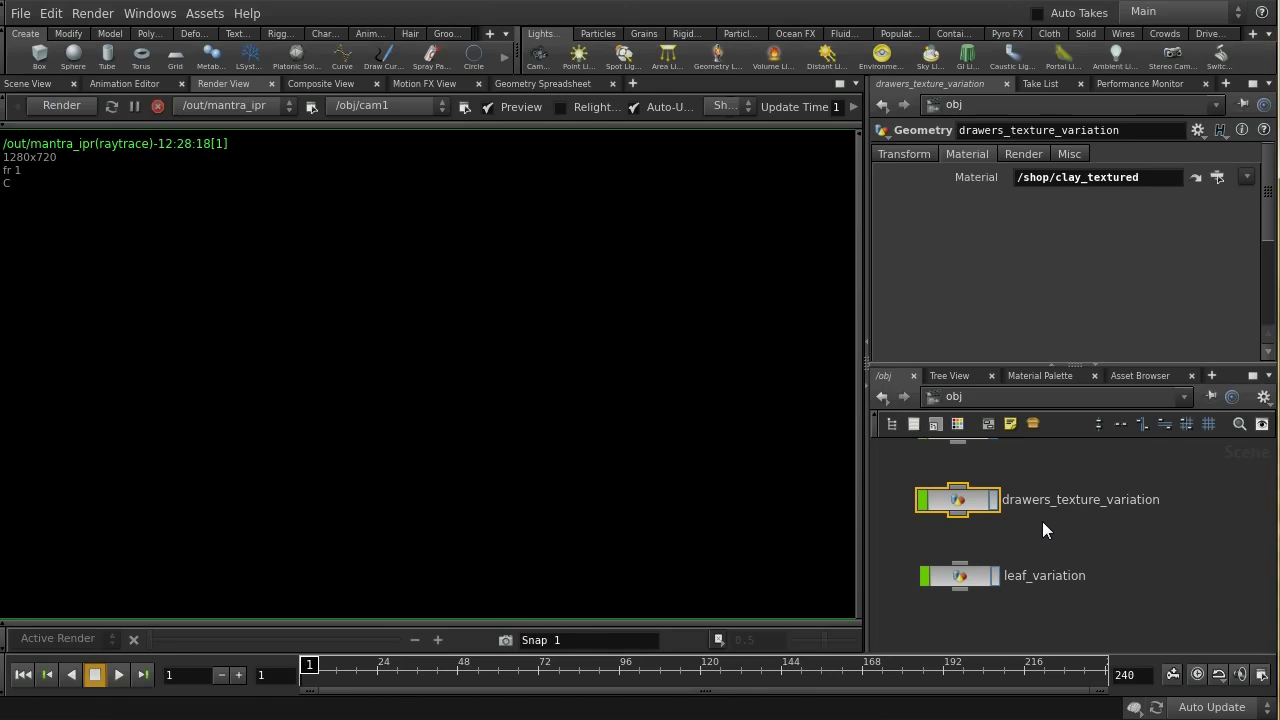
middle_drag(1042, 521, 1066, 540)
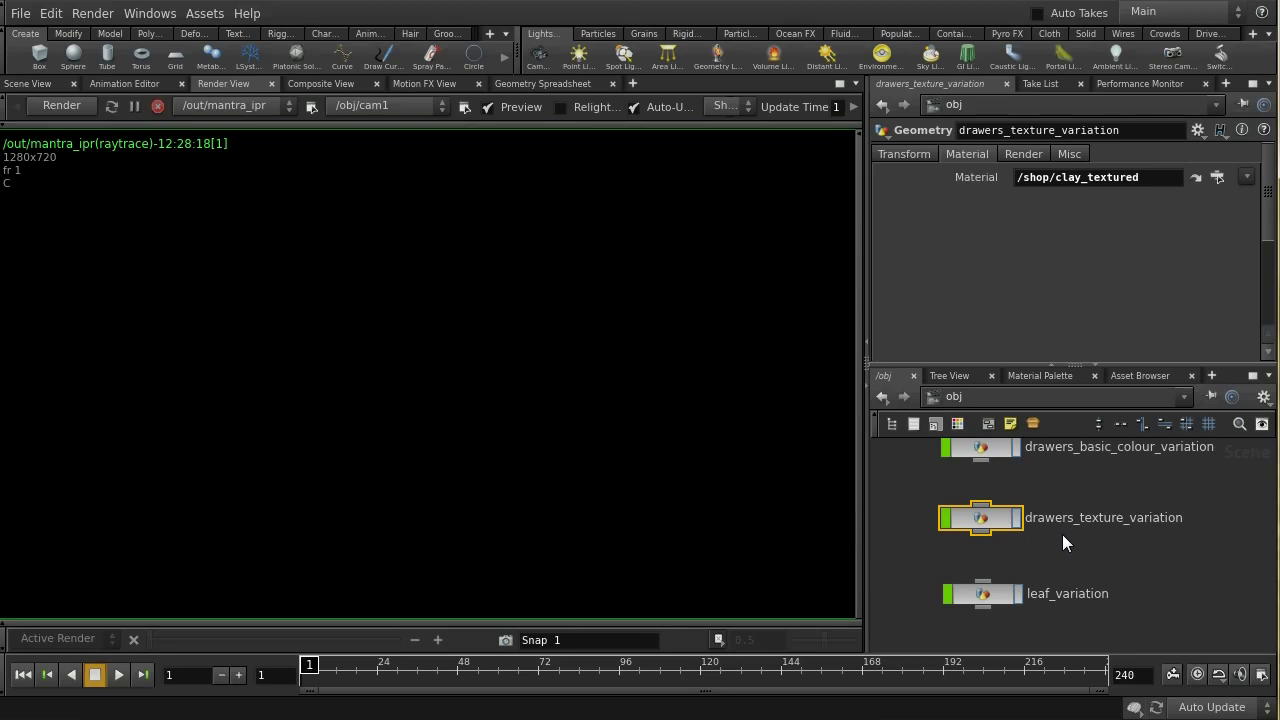
click(1002, 593)
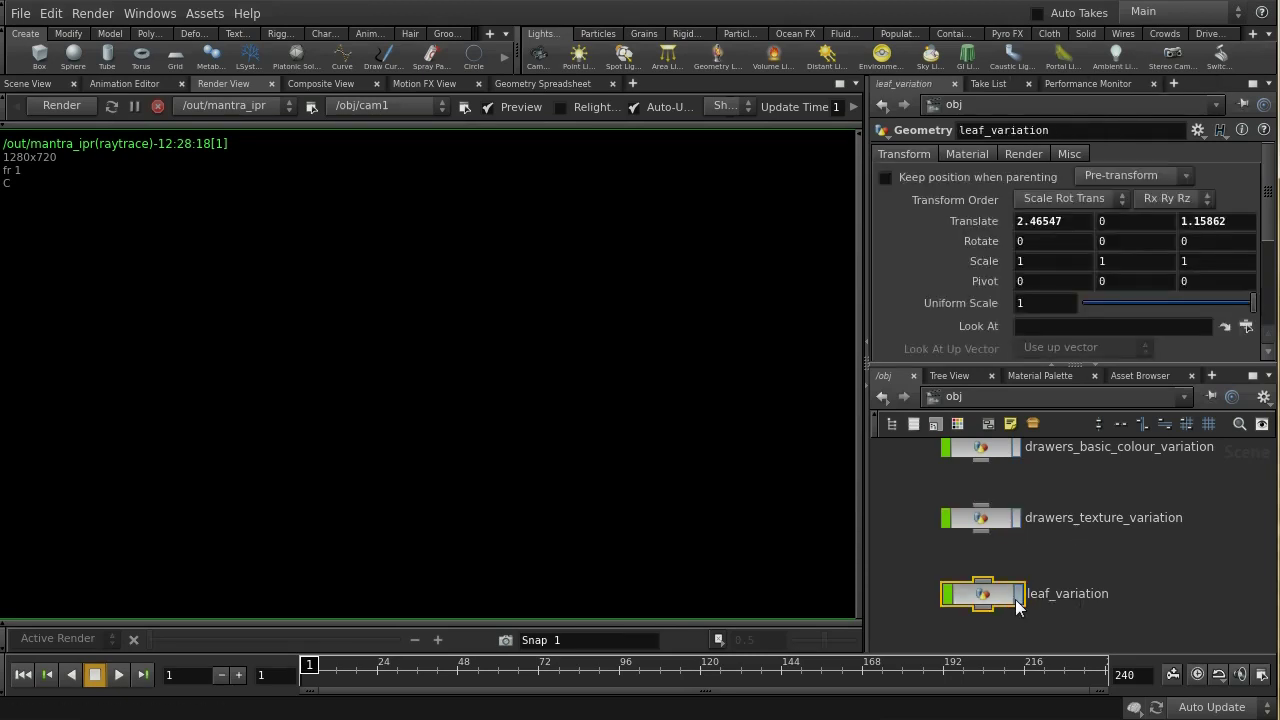
double_click(989, 594)
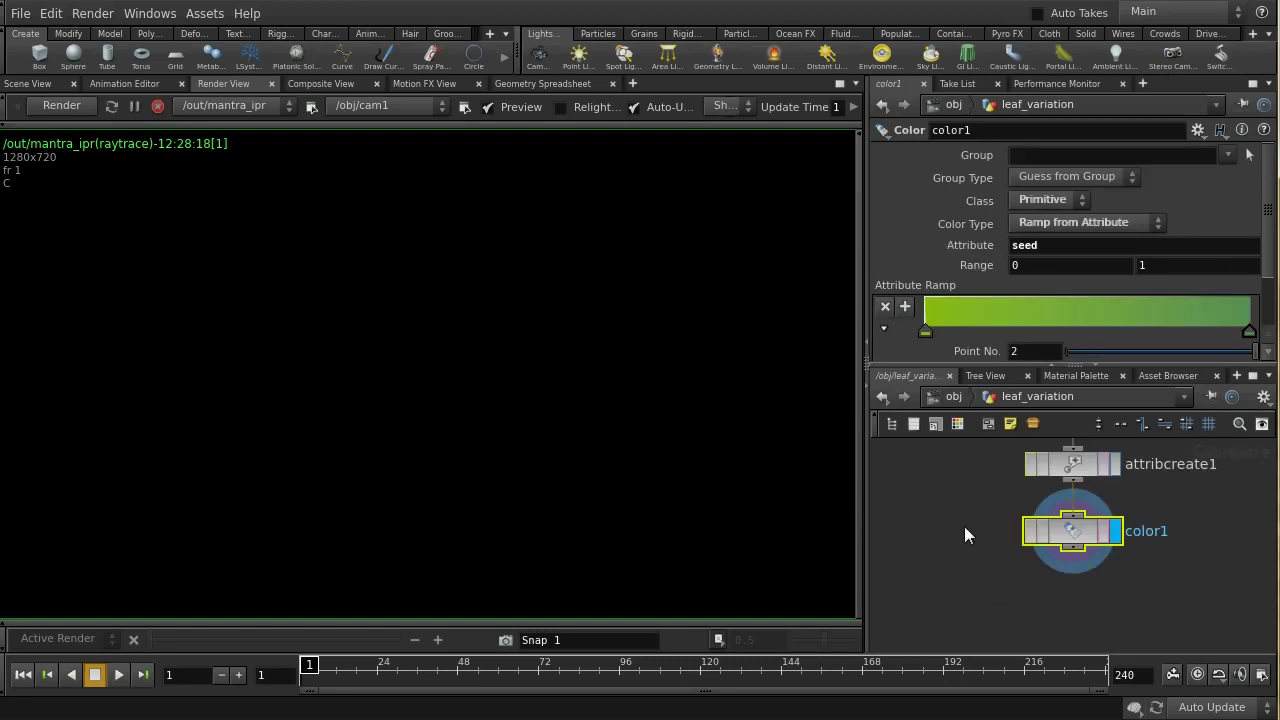
Display the file1 node in the scene view, try cam1 and cam2, and switch to a free perspective view of the leaves.
click(30, 84)
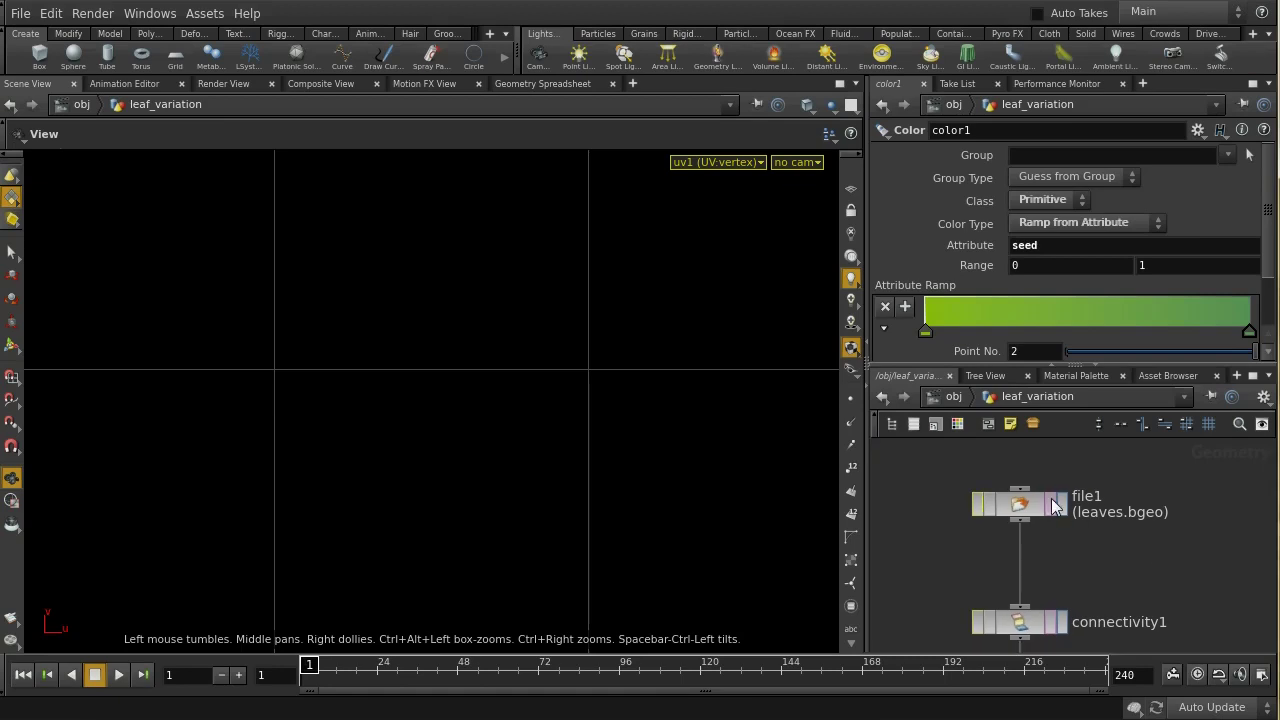
mouse_move(1041, 510)
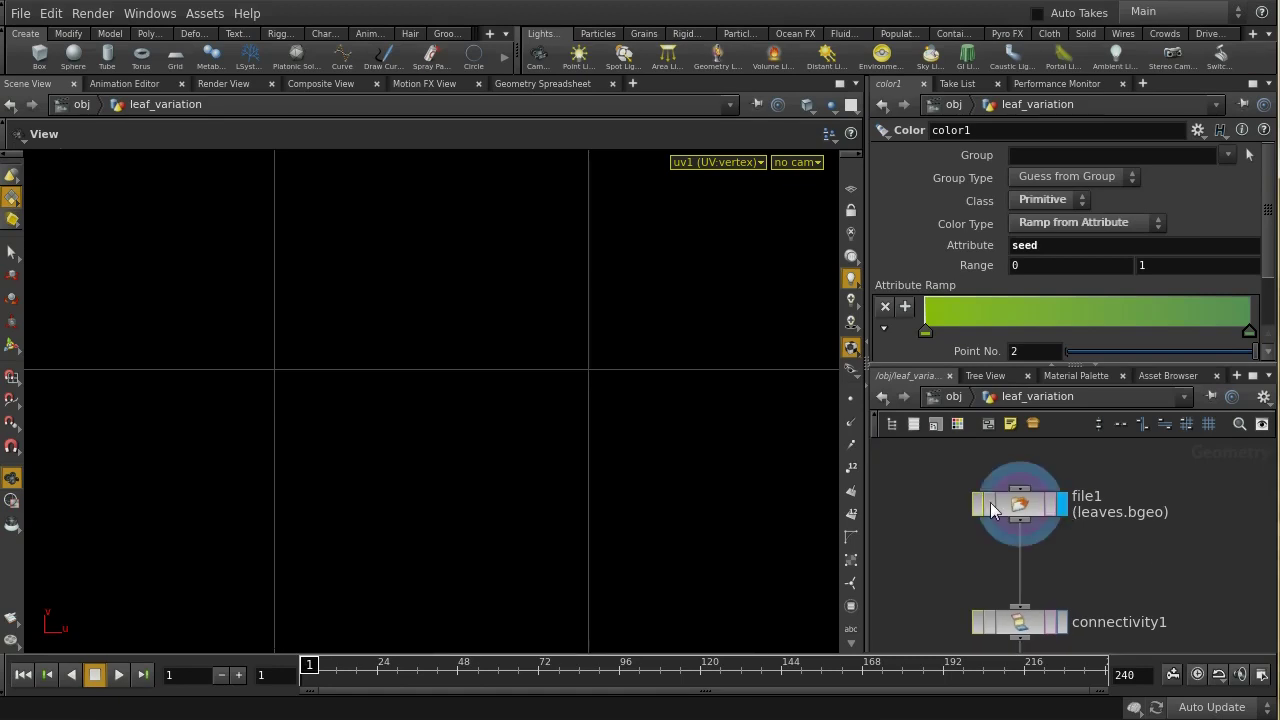
click(790, 164)
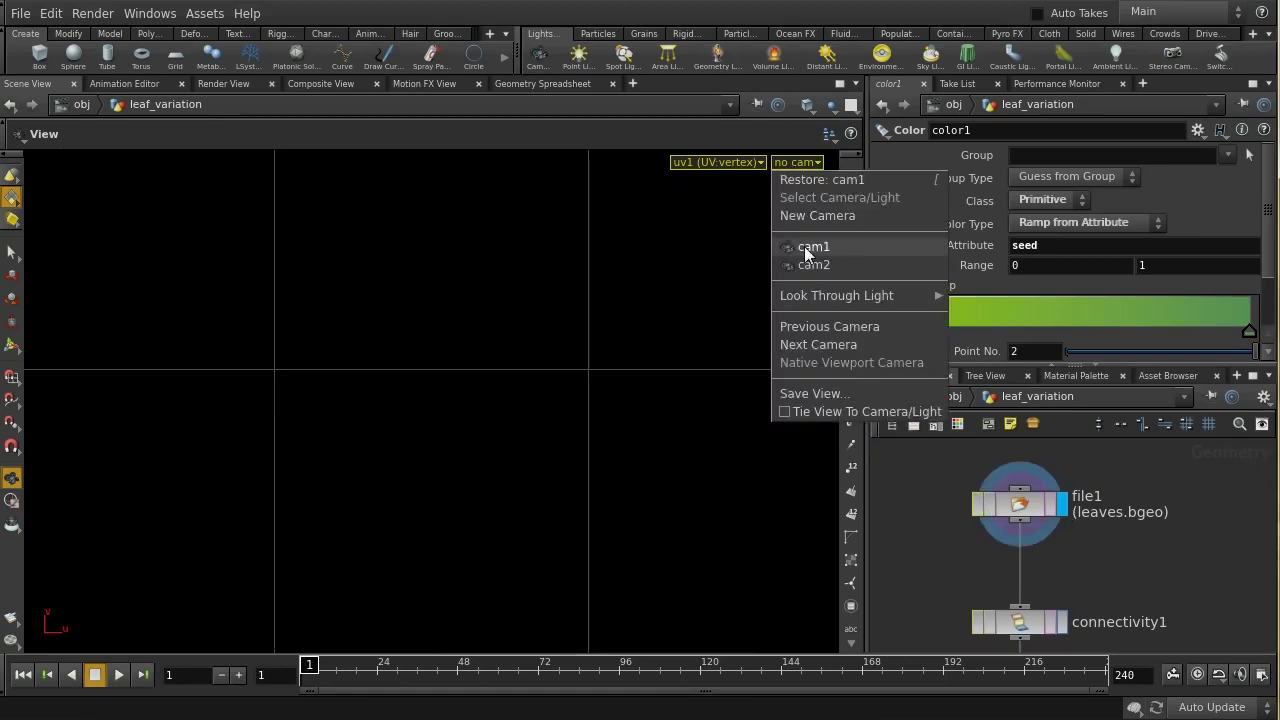
click(804, 246)
click(803, 162)
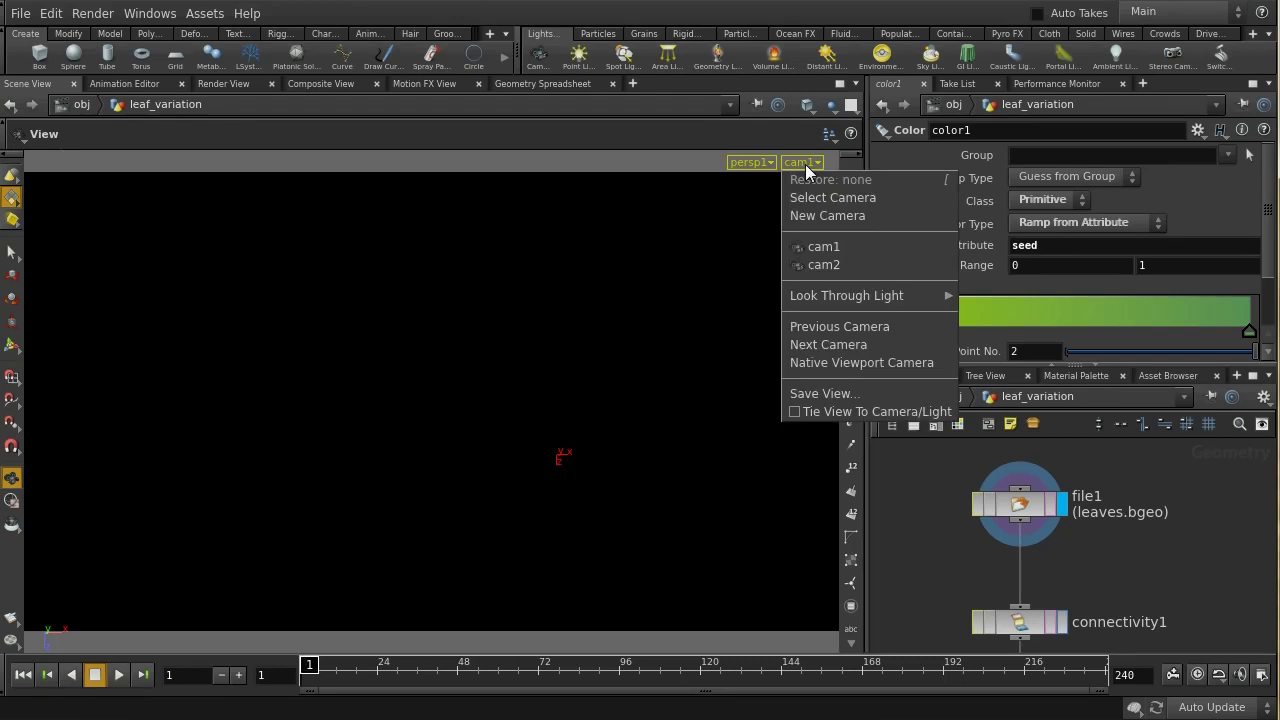
click(801, 266)
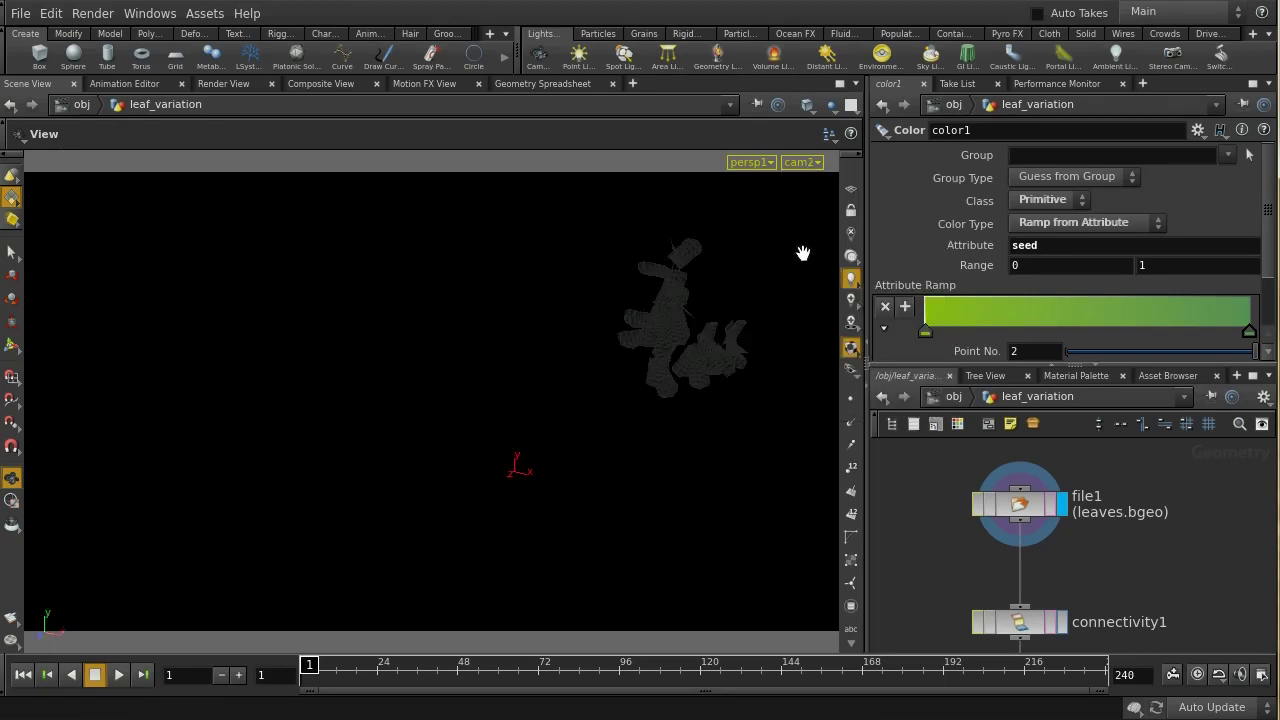
click(810, 164)
click(806, 244)
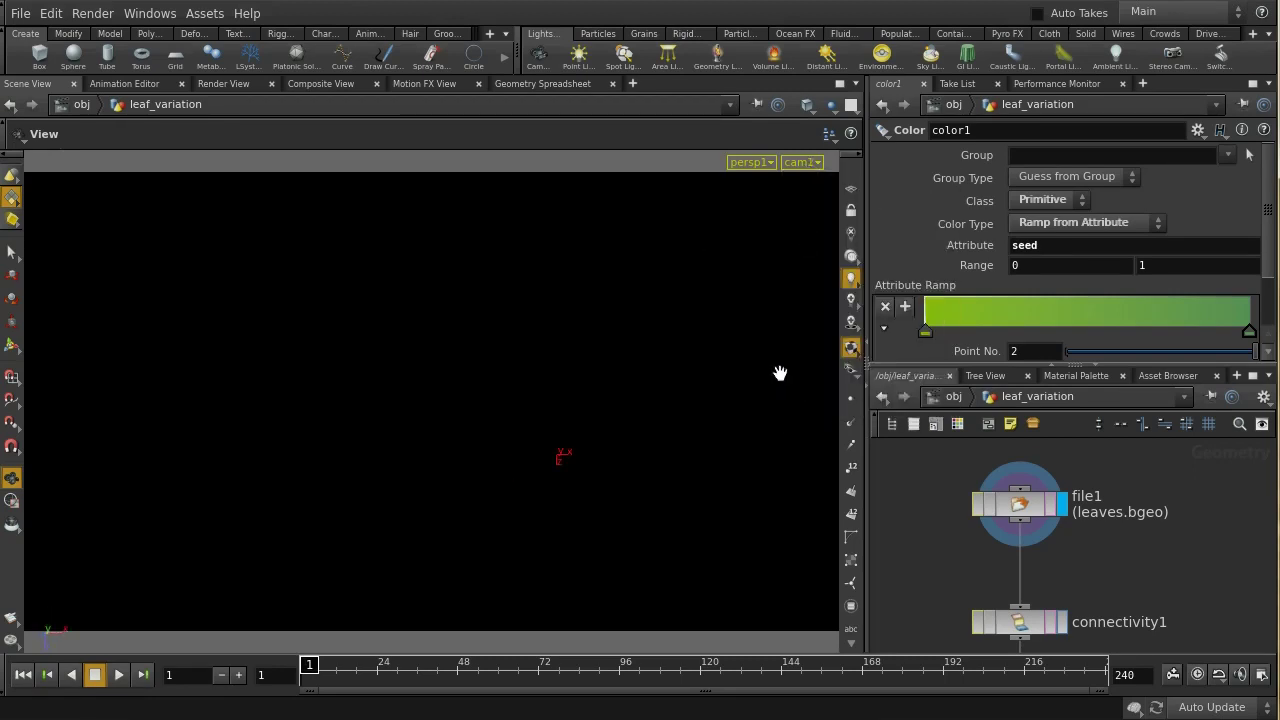
drag(780, 373, 630, 402)
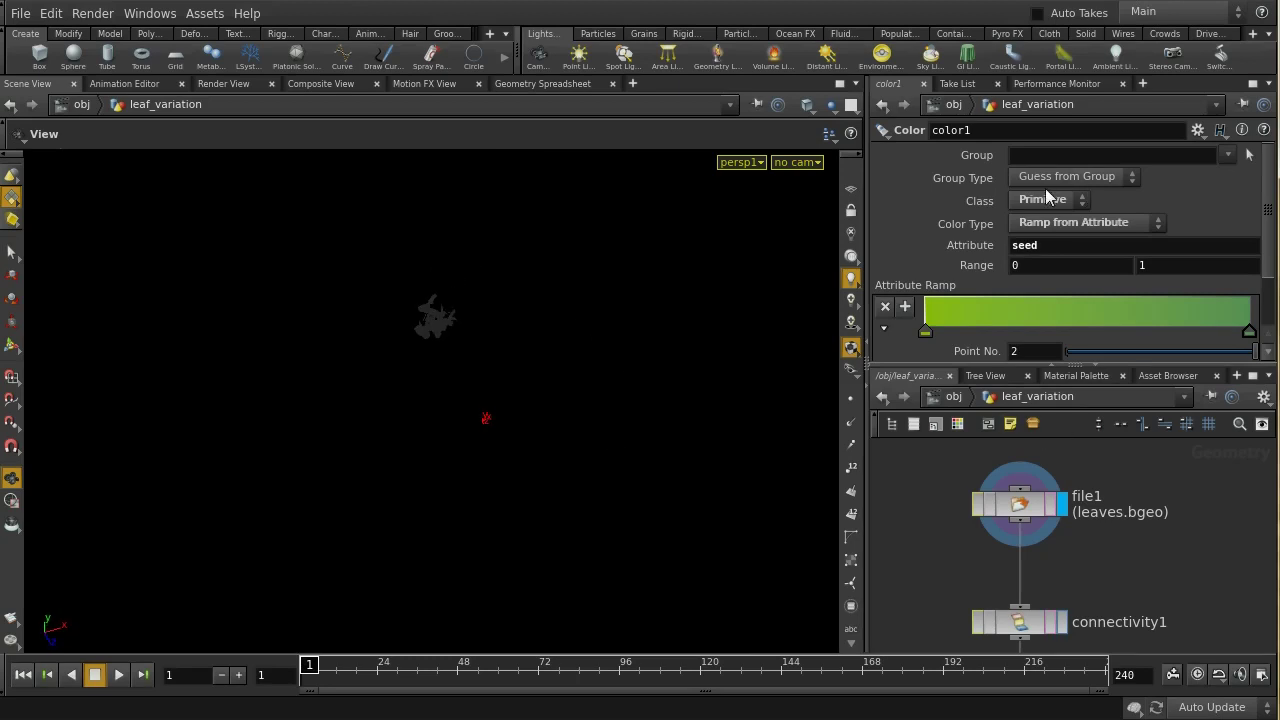
Reload file1's geometry, zoom in on the leaves and inspect the node's information.
click(1040, 506)
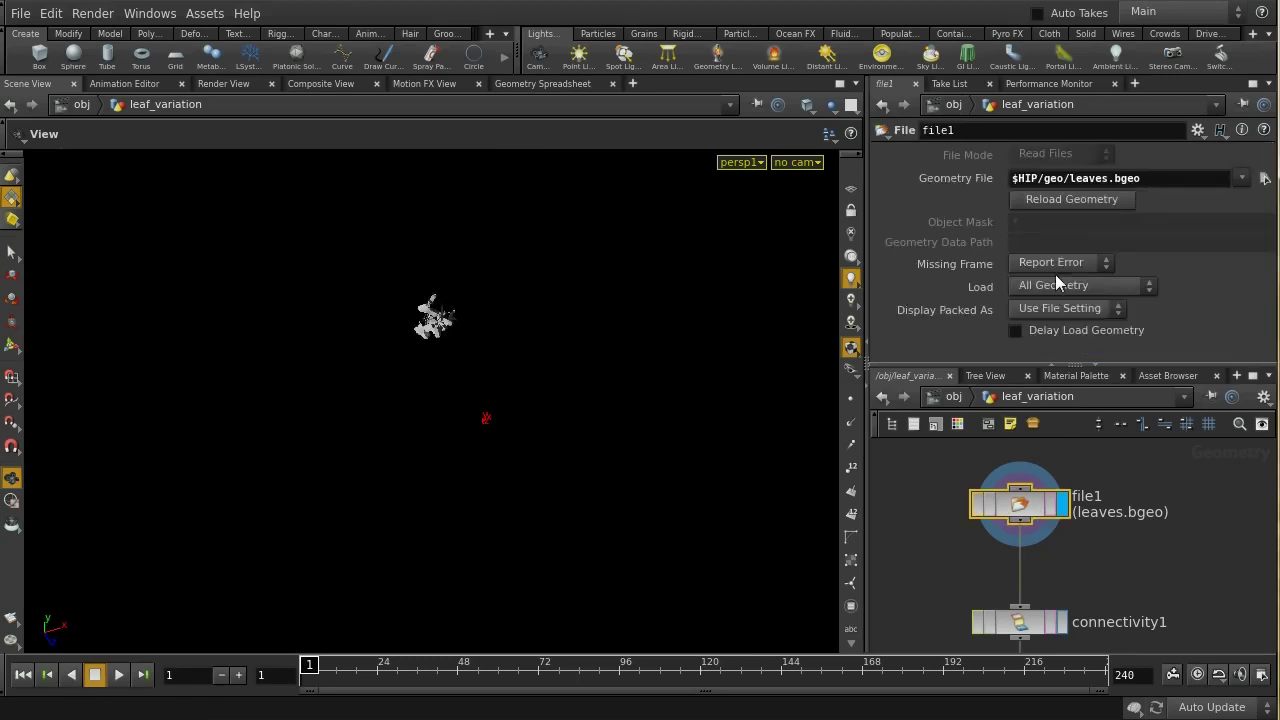
click(1057, 198)
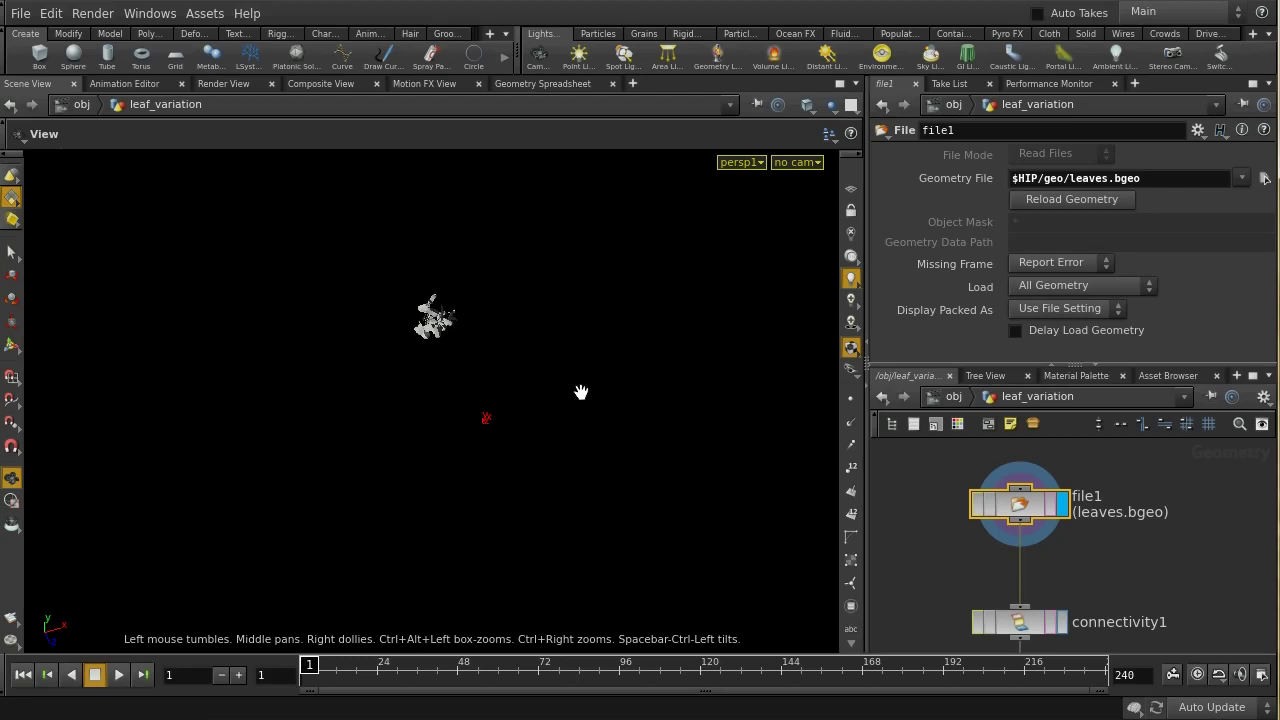
drag(580, 389, 546, 563)
scroll(554, 500, up, 10)
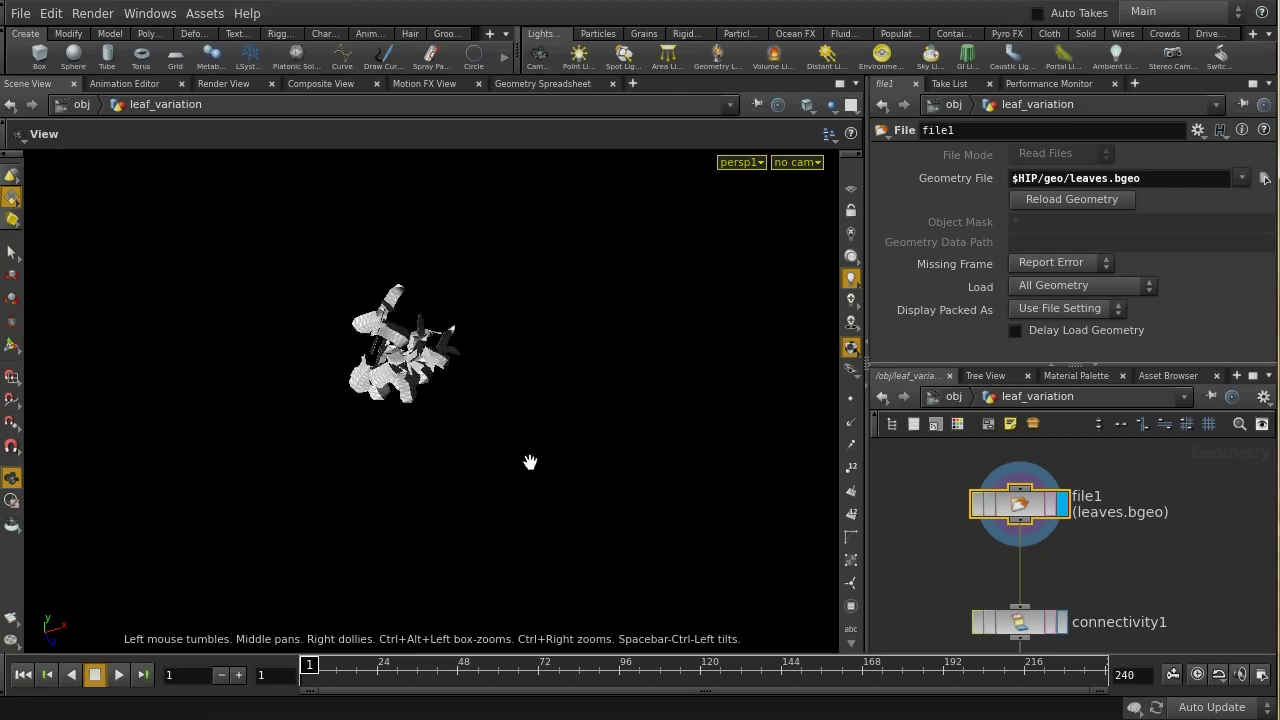
drag(593, 522, 481, 400)
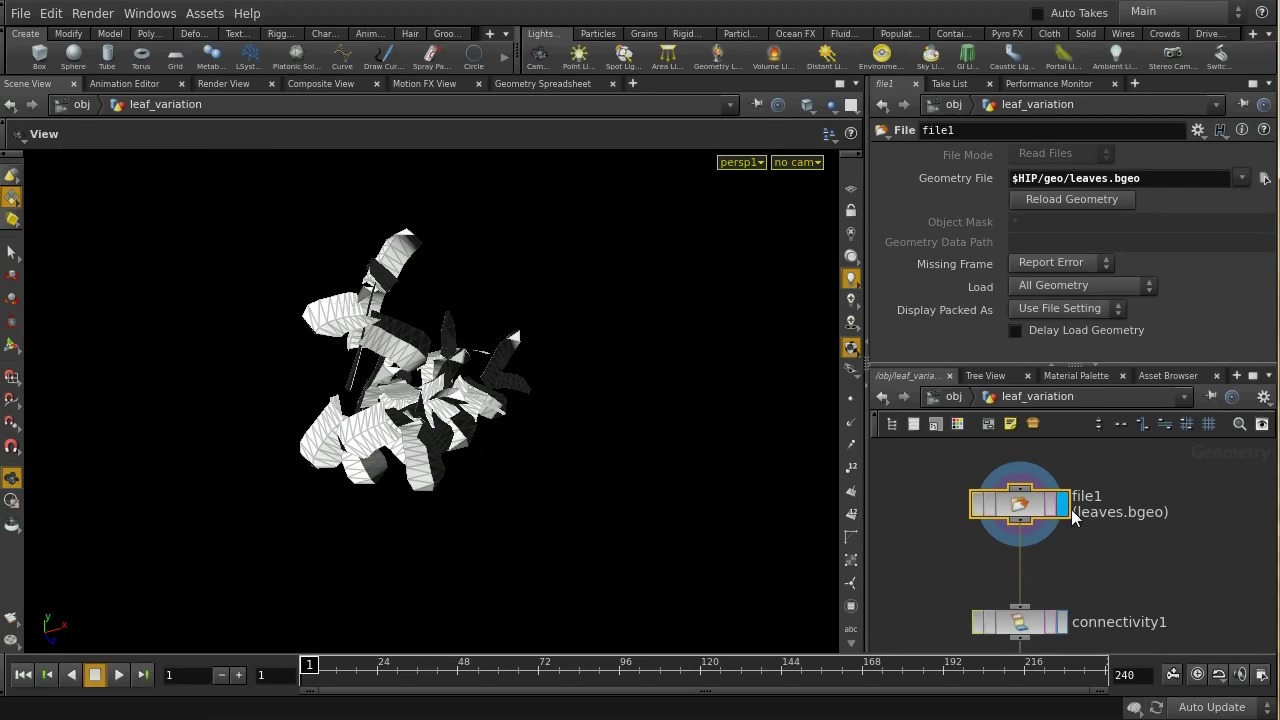
middle_click(1025, 506)
Display the connectivity1 node and examine the separate leaf pieces from another angle.
middle_drag(1120, 571, 1143, 506)
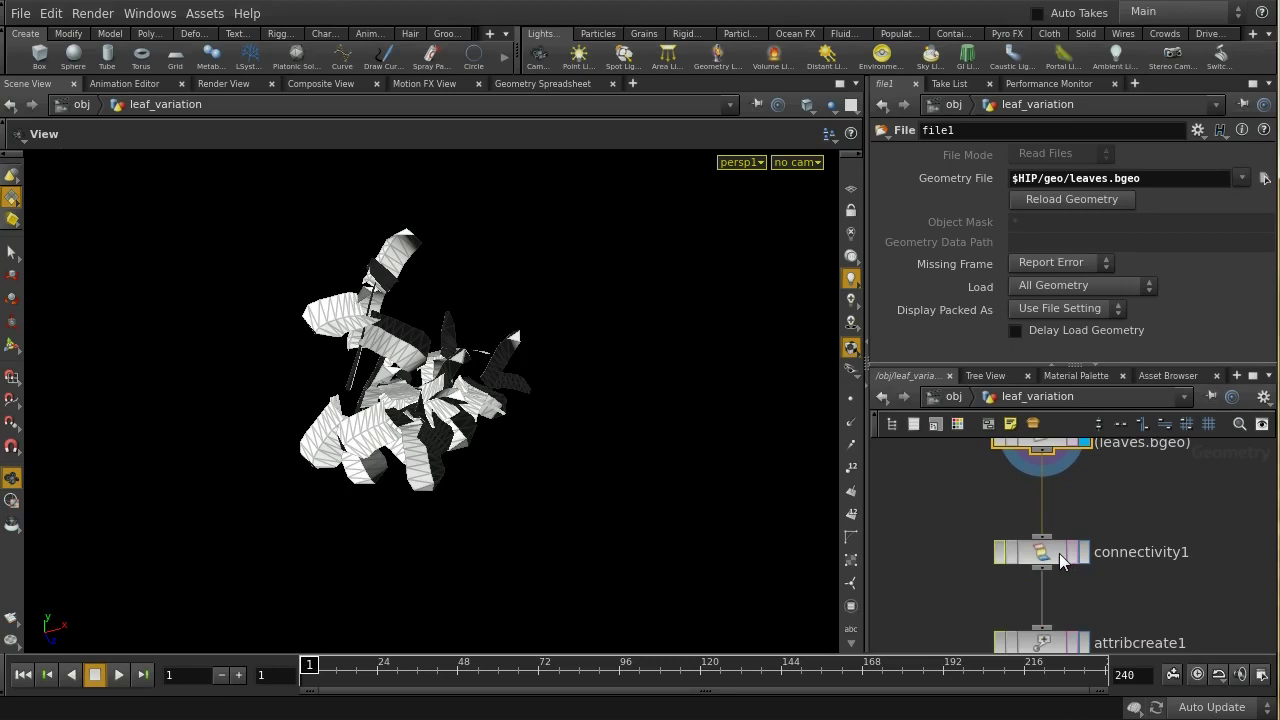
click(1058, 562)
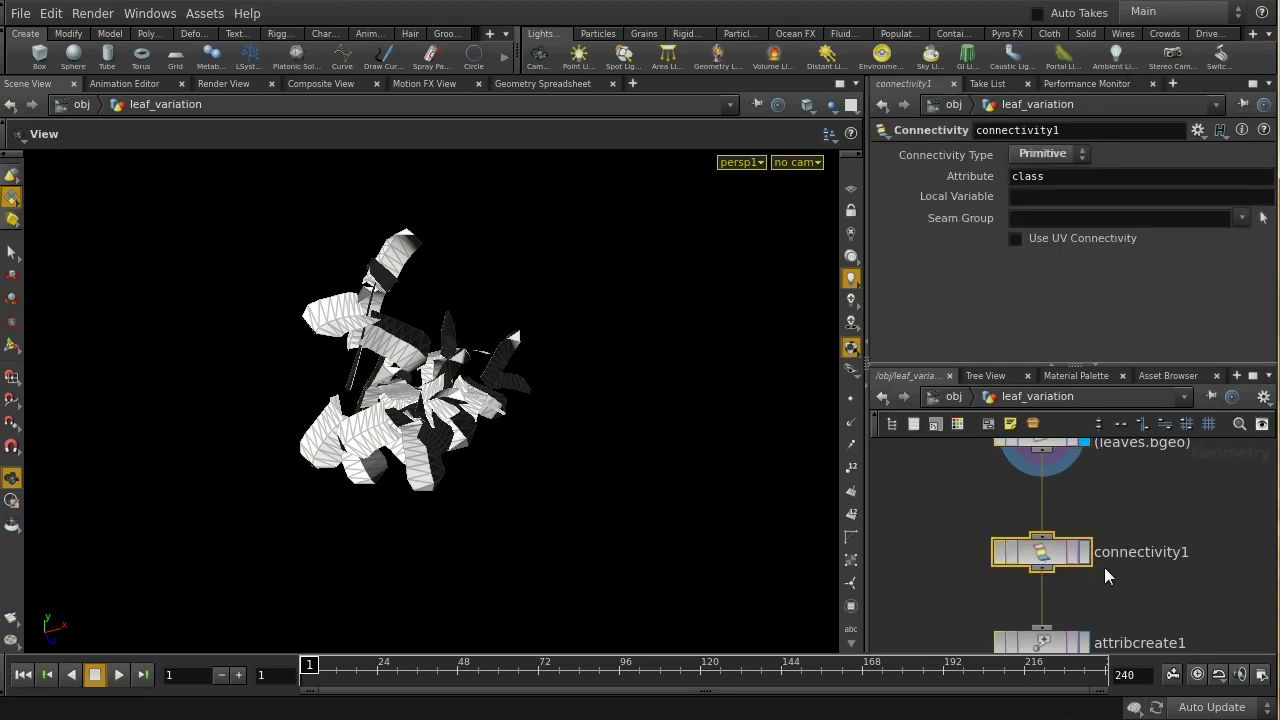
click(1087, 555)
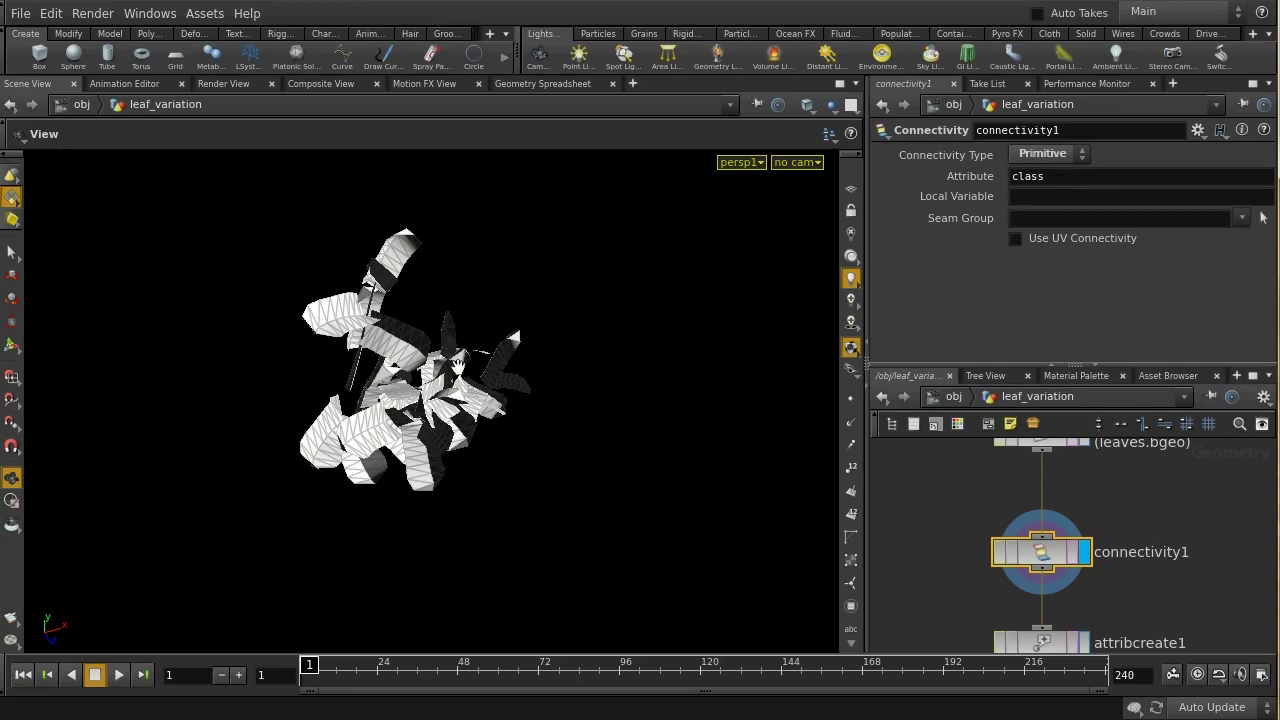
drag(451, 267, 512, 306)
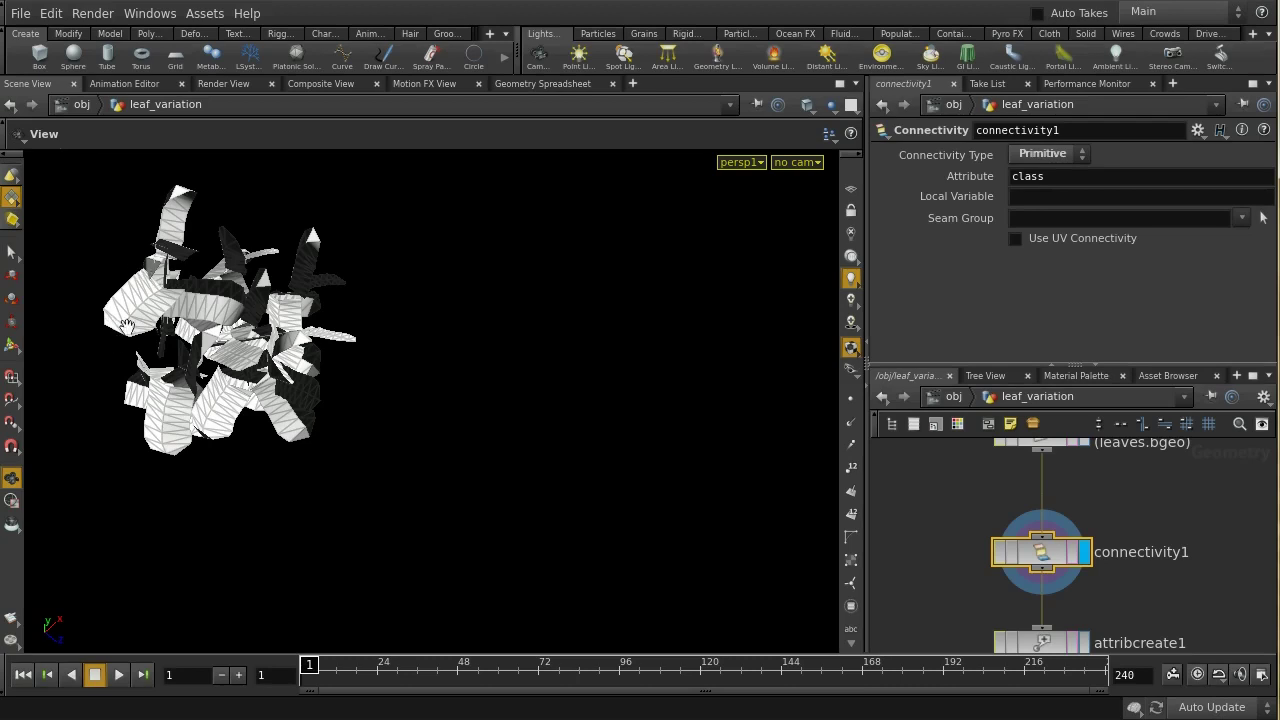
drag(392, 459, 460, 416)
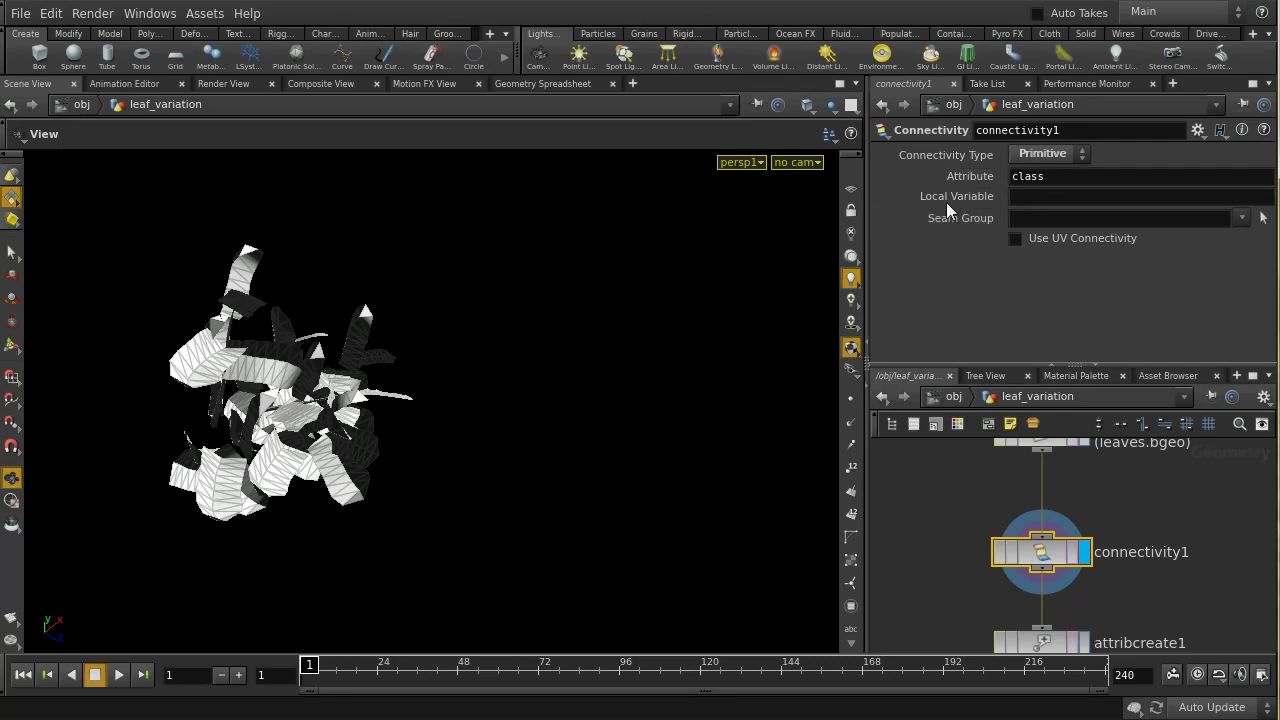
Examine the primitive class attribute of connectivity1 in the Geometry Spreadsheet.
click(522, 84)
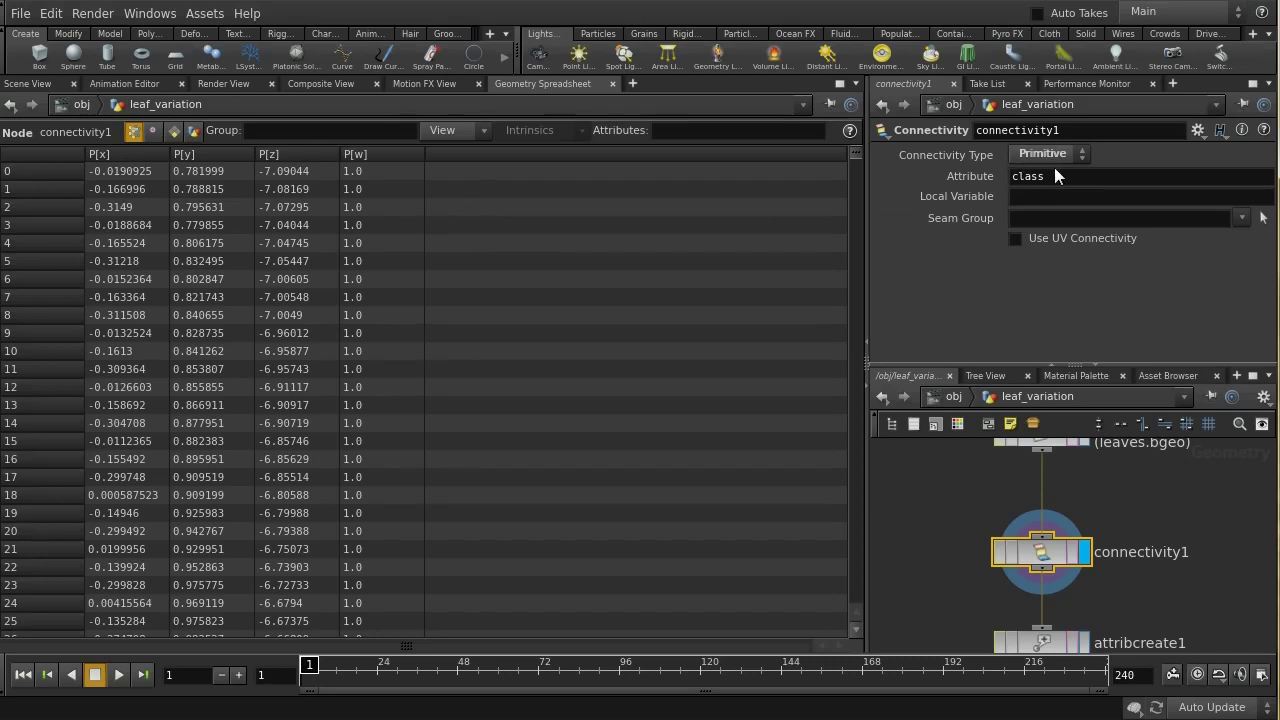
click(172, 132)
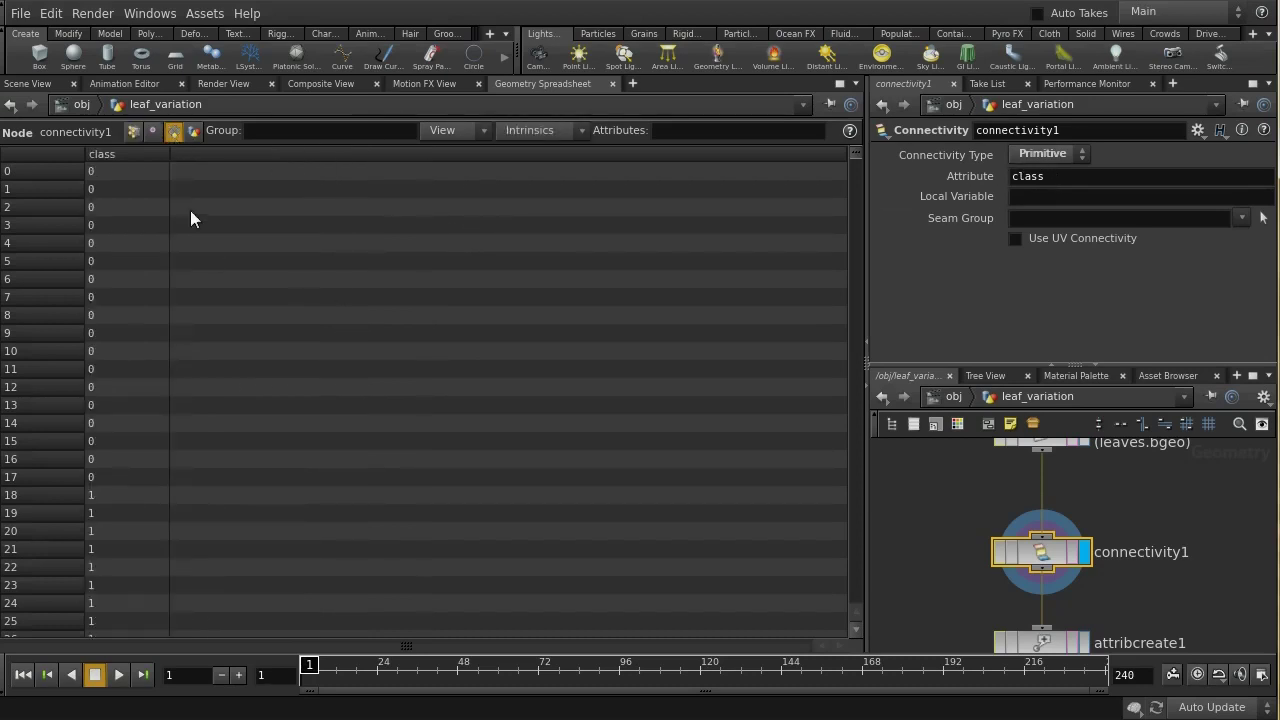
scroll(191, 218, down, 19)
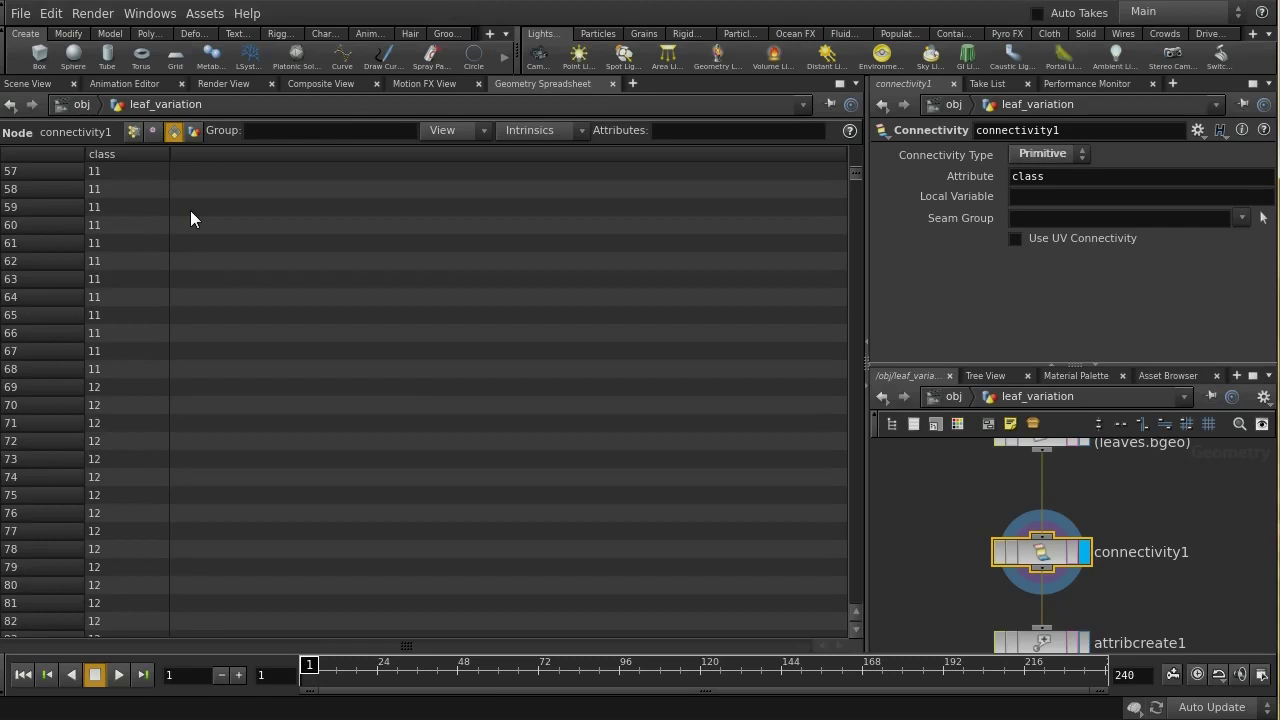
scroll(190, 210, up, 9)
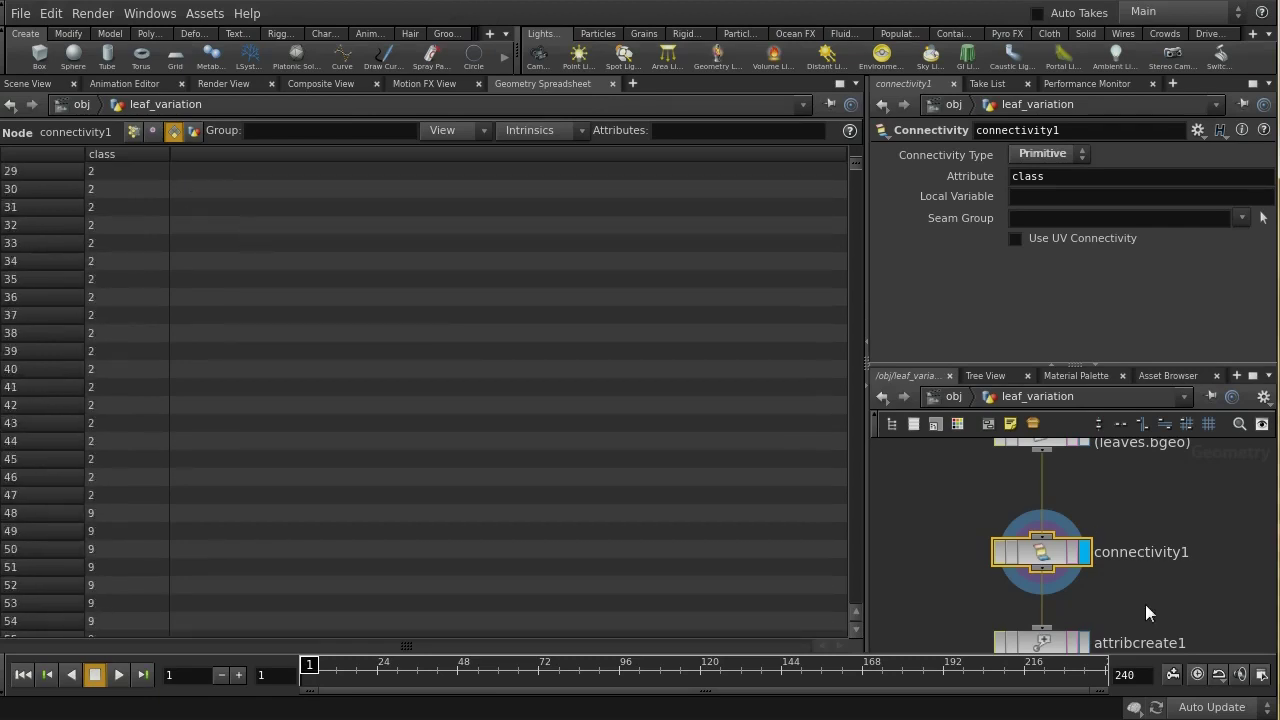
Display attribcreate1 and inspect its primitive seed attribute and the expression in its Value parameter.
middle_drag(1145, 604, 1154, 541)
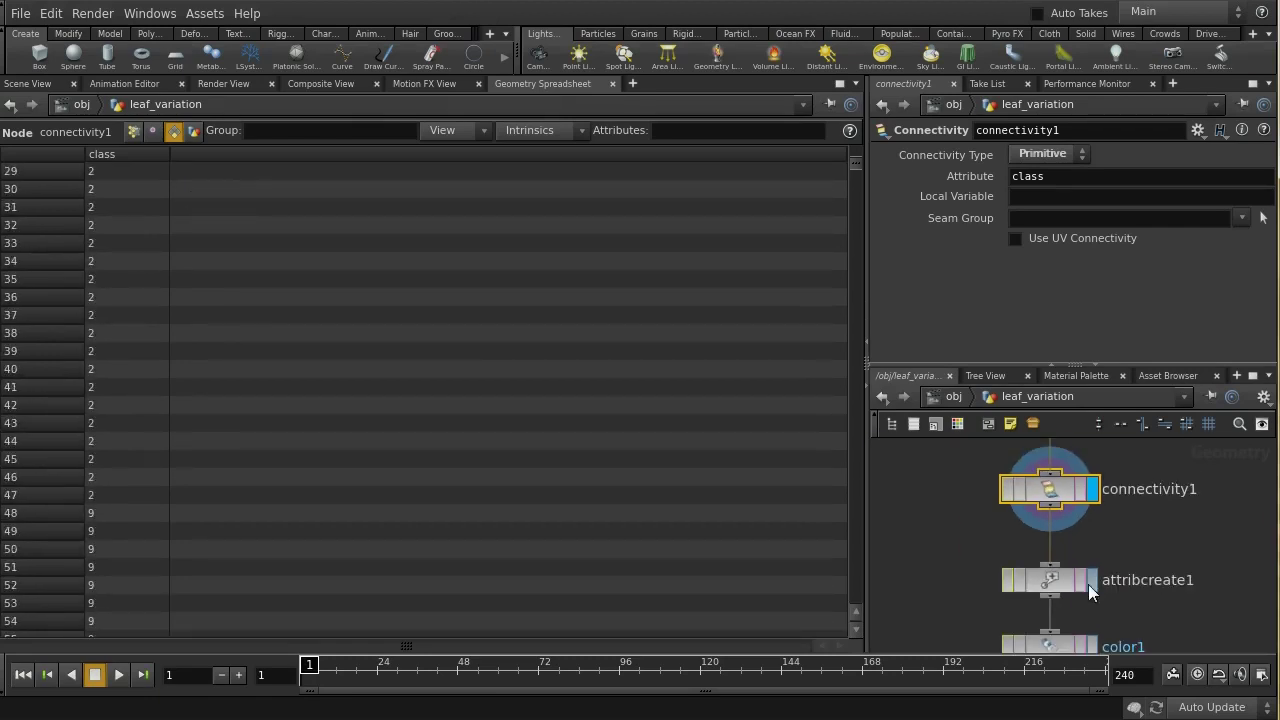
click(1089, 582)
click(1040, 584)
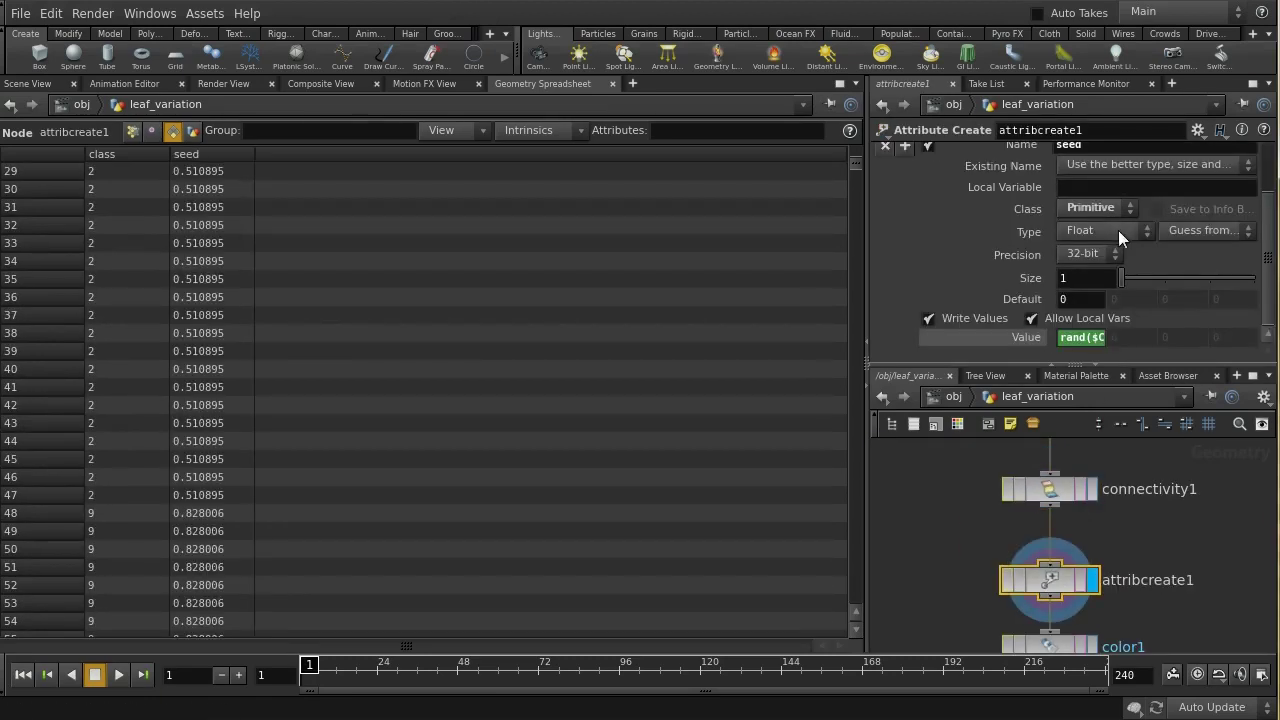
scroll(1095, 316, up, 2)
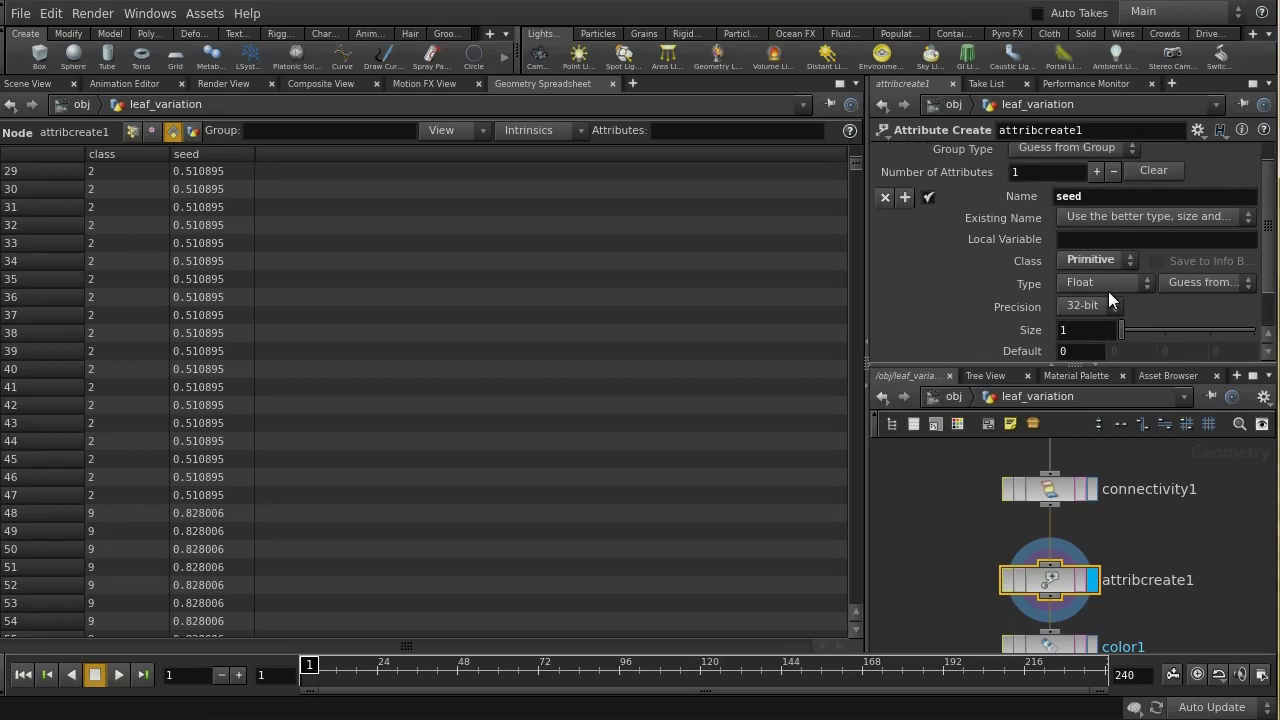
scroll(1108, 293, down, 2)
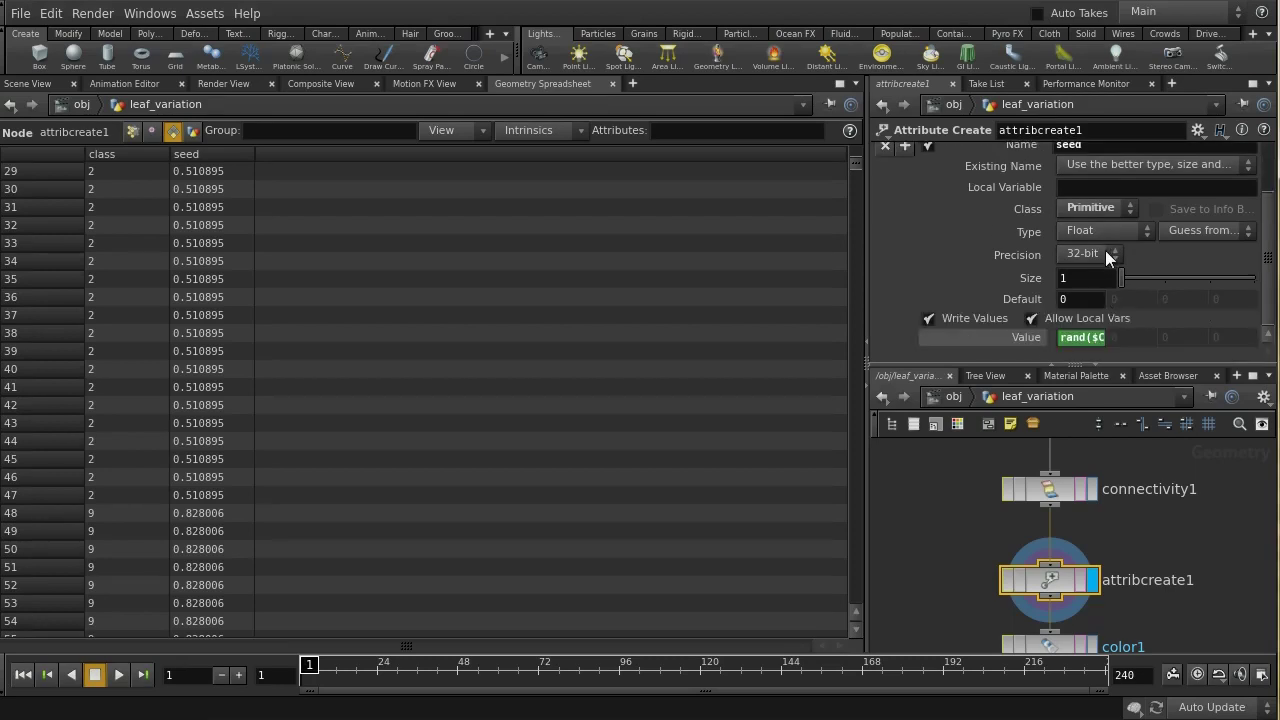
click(1090, 340)
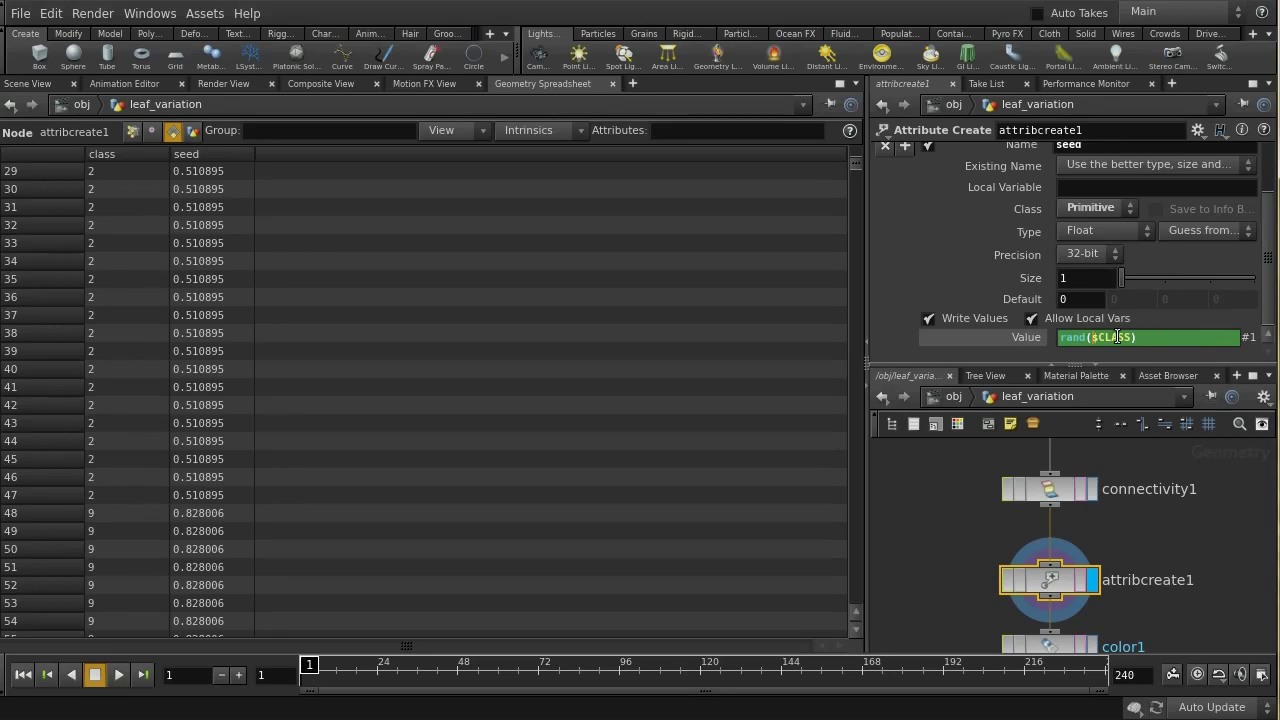
middle_drag(1148, 628, 1148, 548)
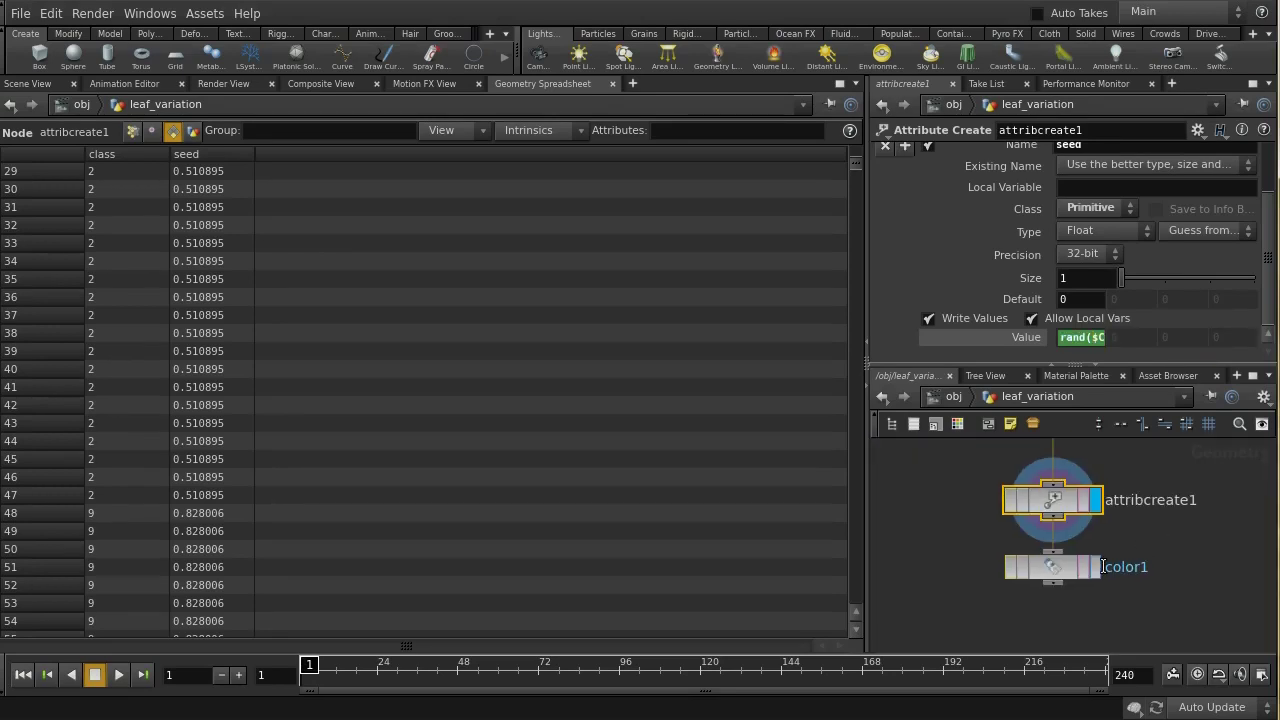
Display and inspect leaf_variation's color1 node, then return to object level and show the leaf_variation object in the scene view.
click(1096, 568)
click(1054, 567)
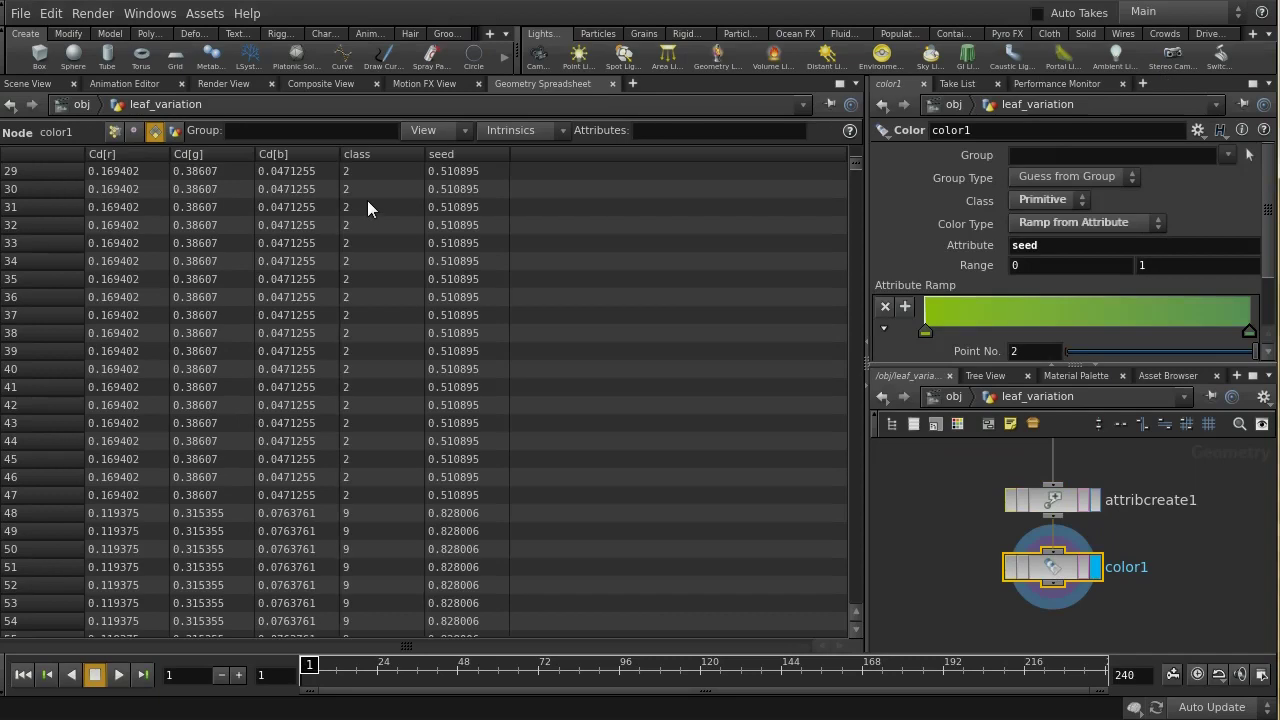
click(72, 106)
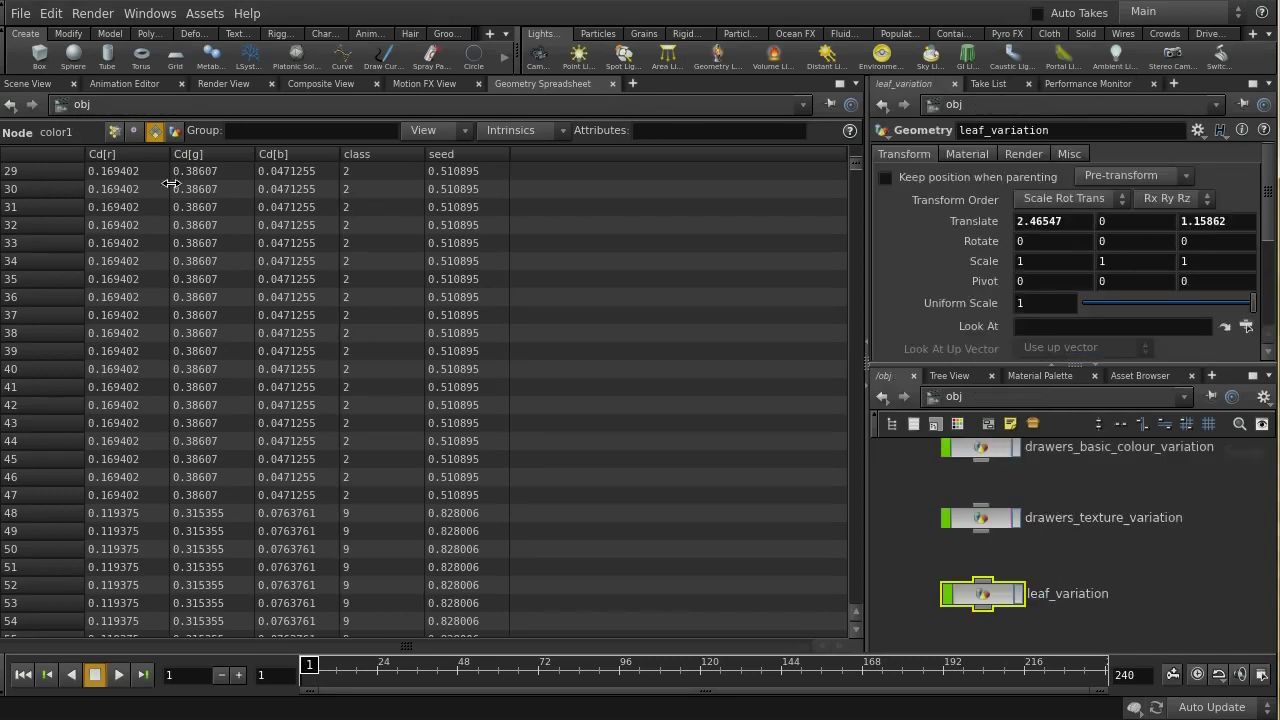
click(27, 83)
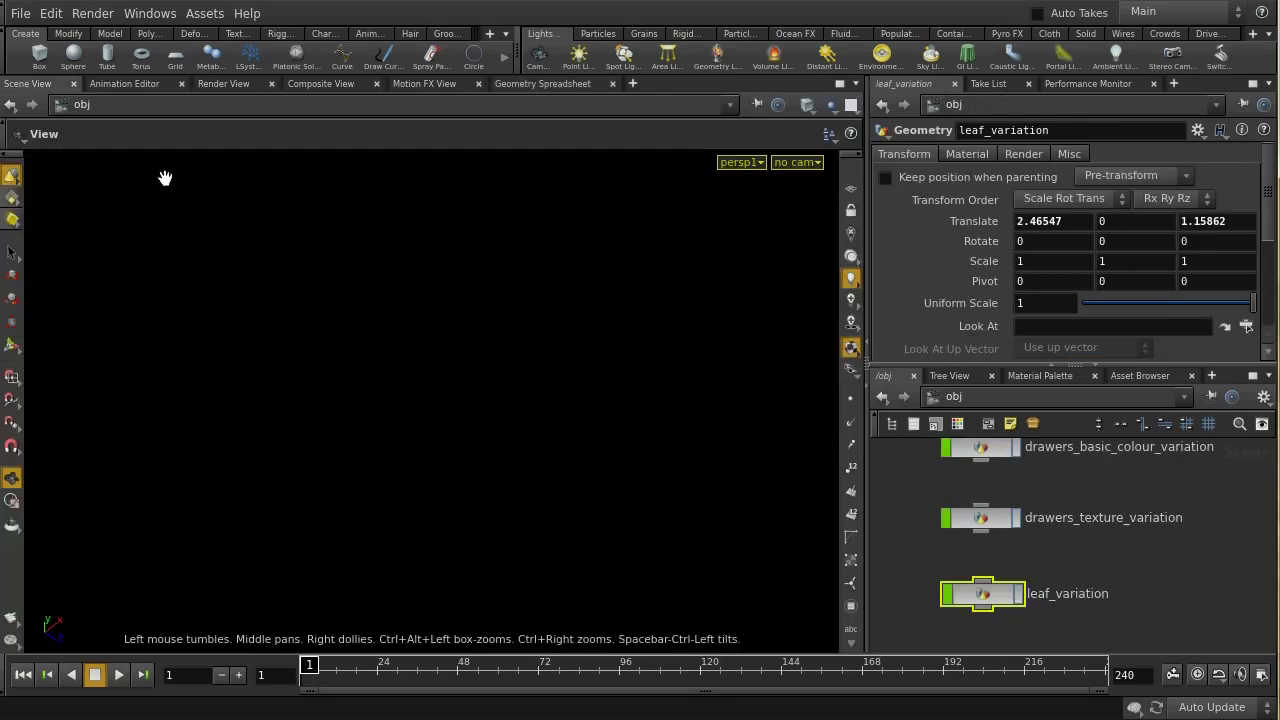
click(1022, 602)
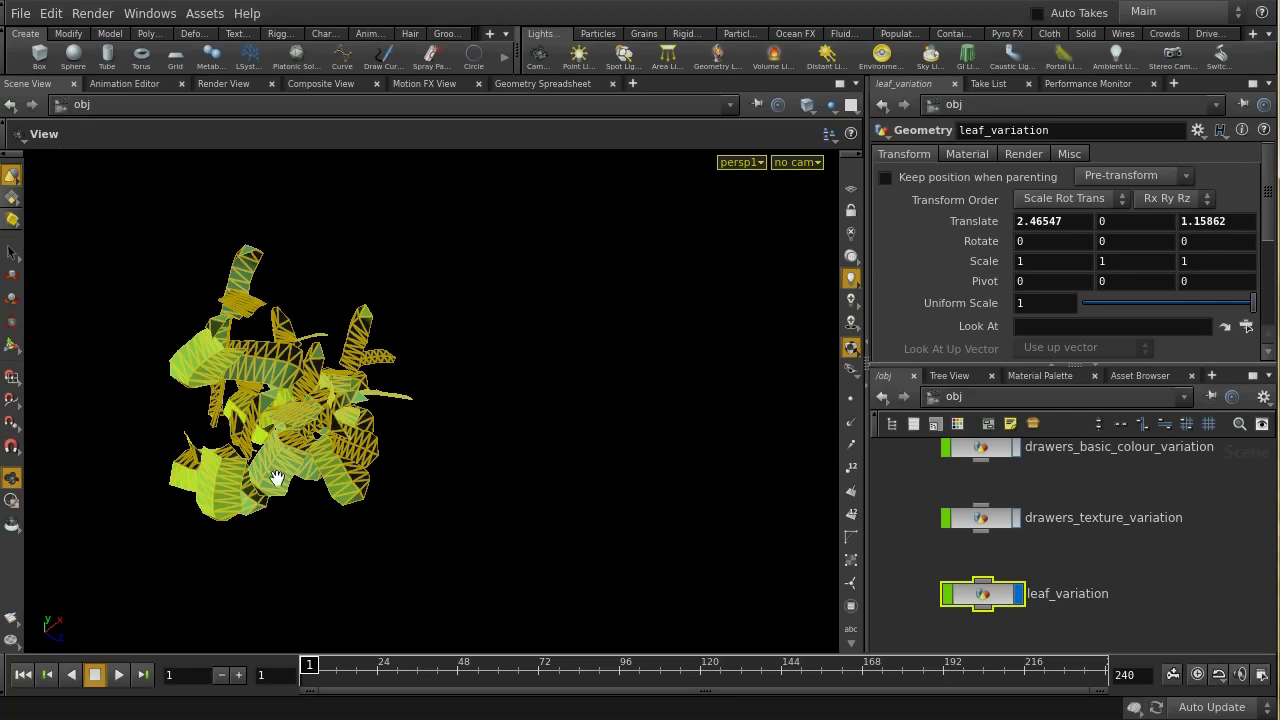
Set the render camera to Scene View 1 and render the leaves with mantra_ipr.
click(240, 85)
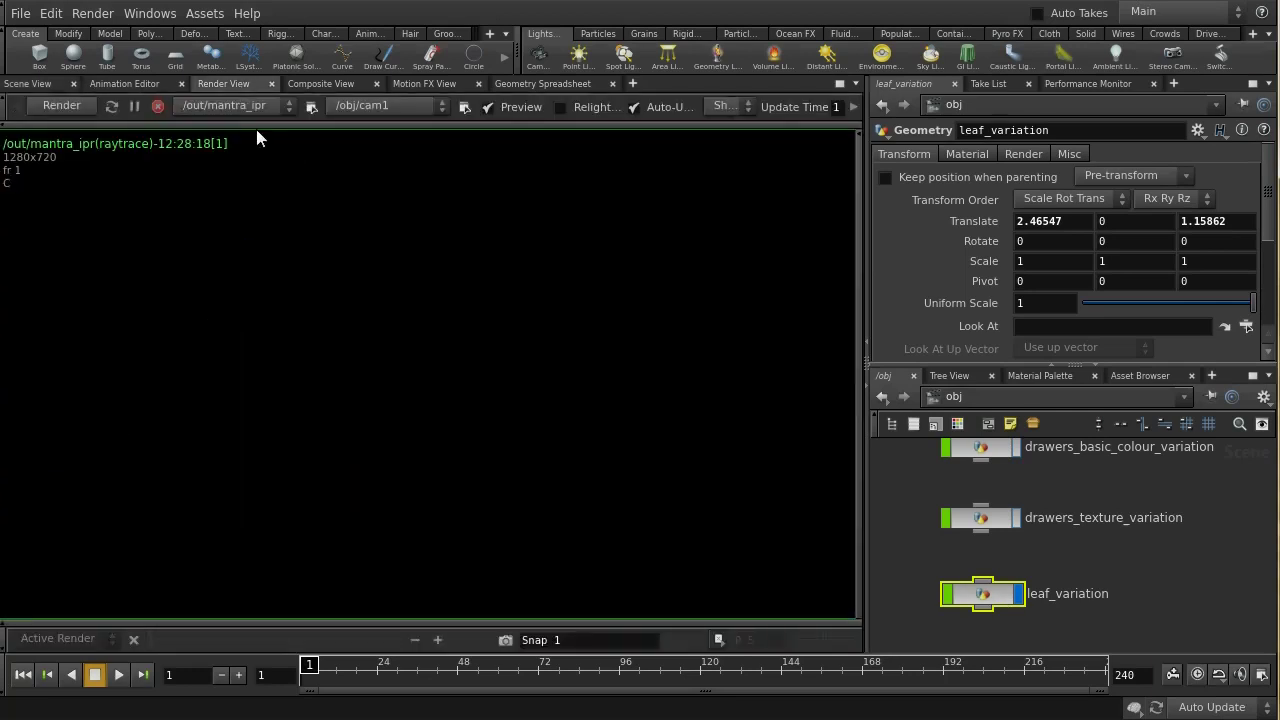
click(337, 105)
click(344, 206)
click(77, 104)
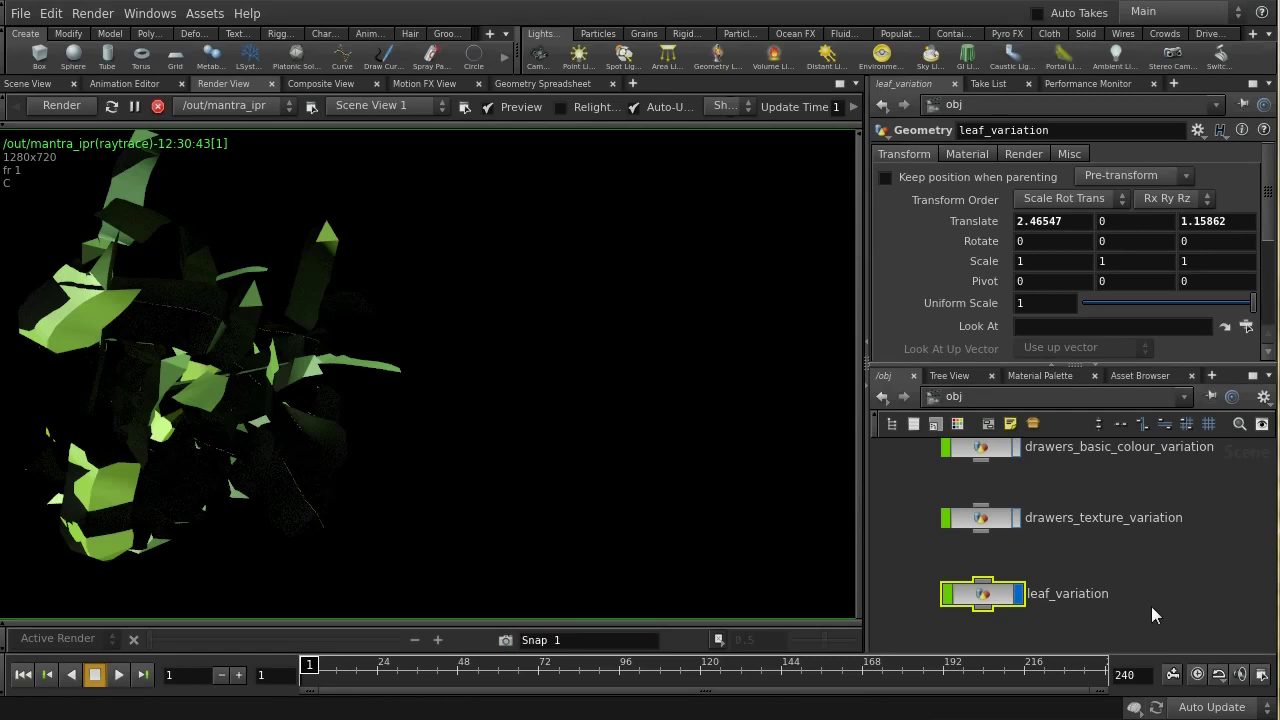
Hide the leaf_variation object and return to the scene view.
middle_drag(1151, 606, 1209, 571)
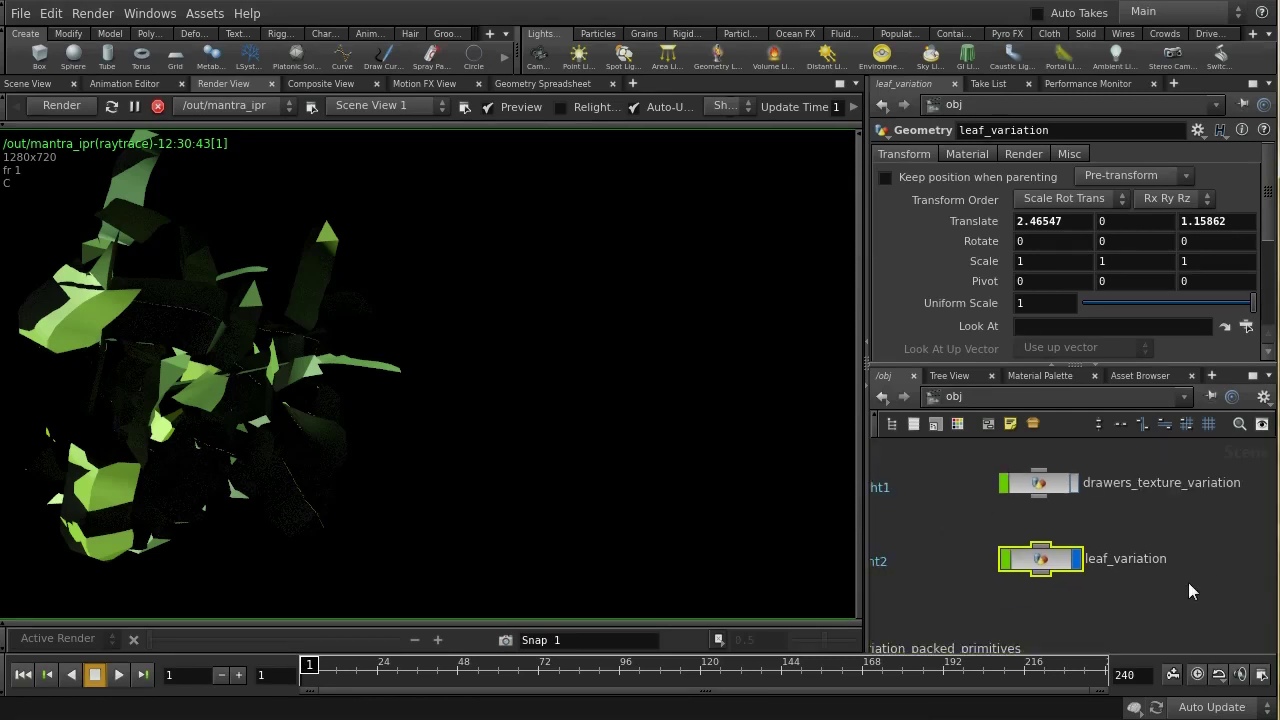
click(1081, 566)
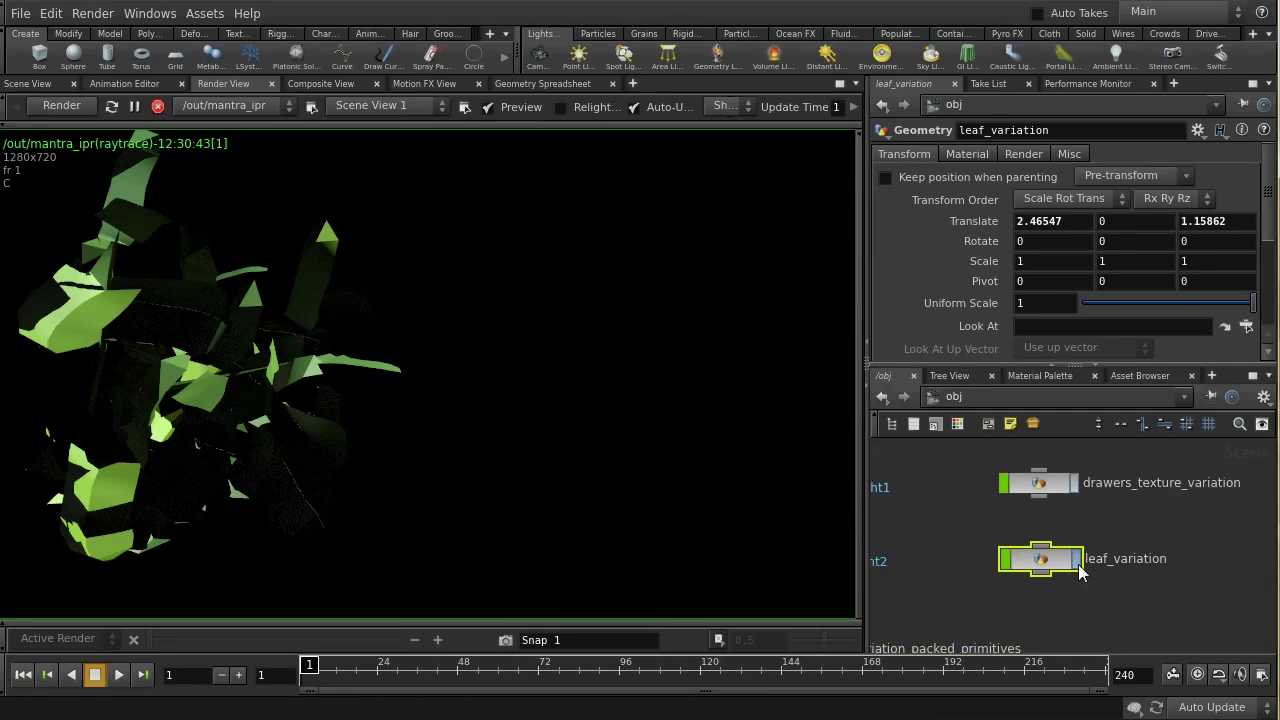
click(36, 86)
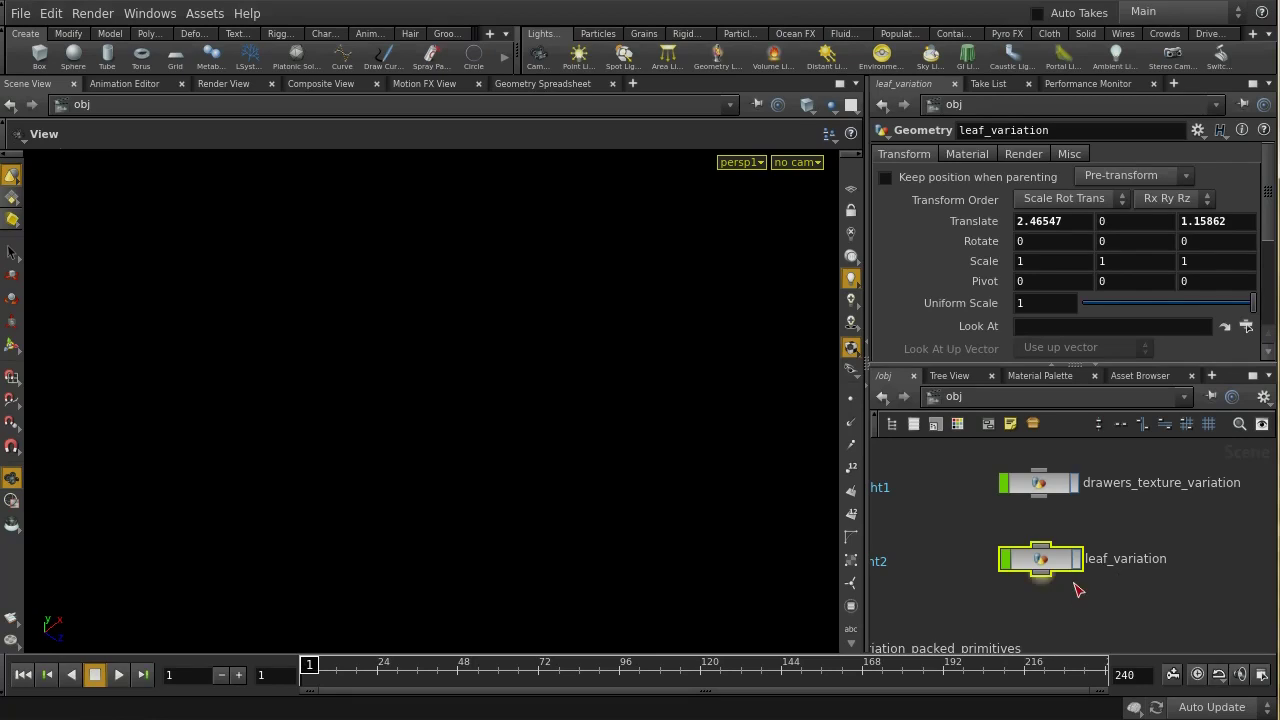
Display the color_variation_packed_primitives object and enter its network.
scroll(1060, 595, down, 2)
middle_drag(1004, 609, 1129, 545)
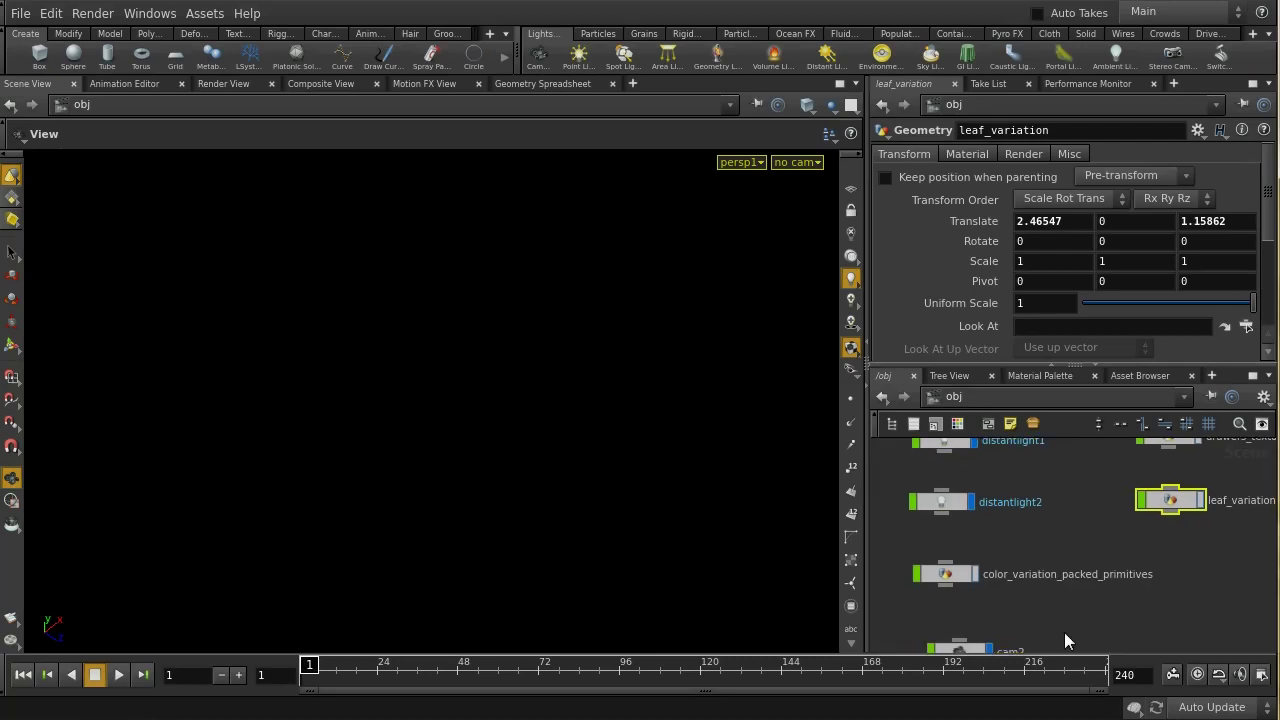
click(947, 574)
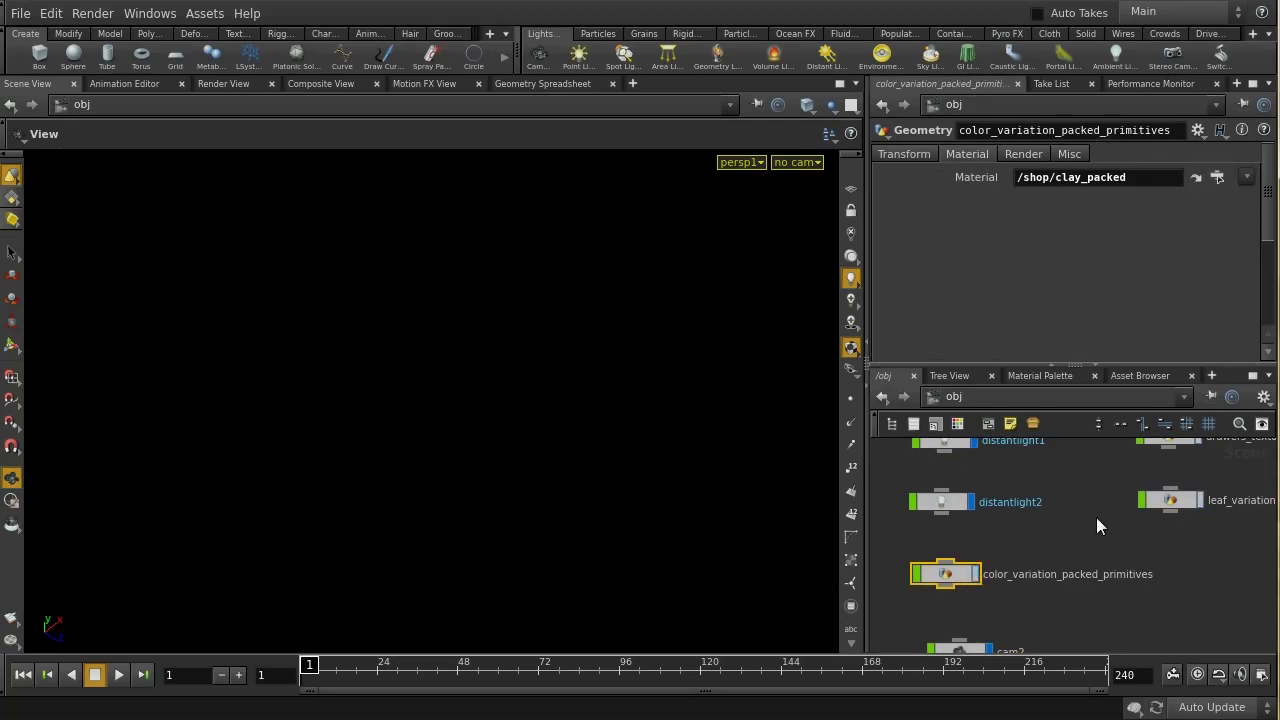
middle_drag(1082, 524, 1014, 564)
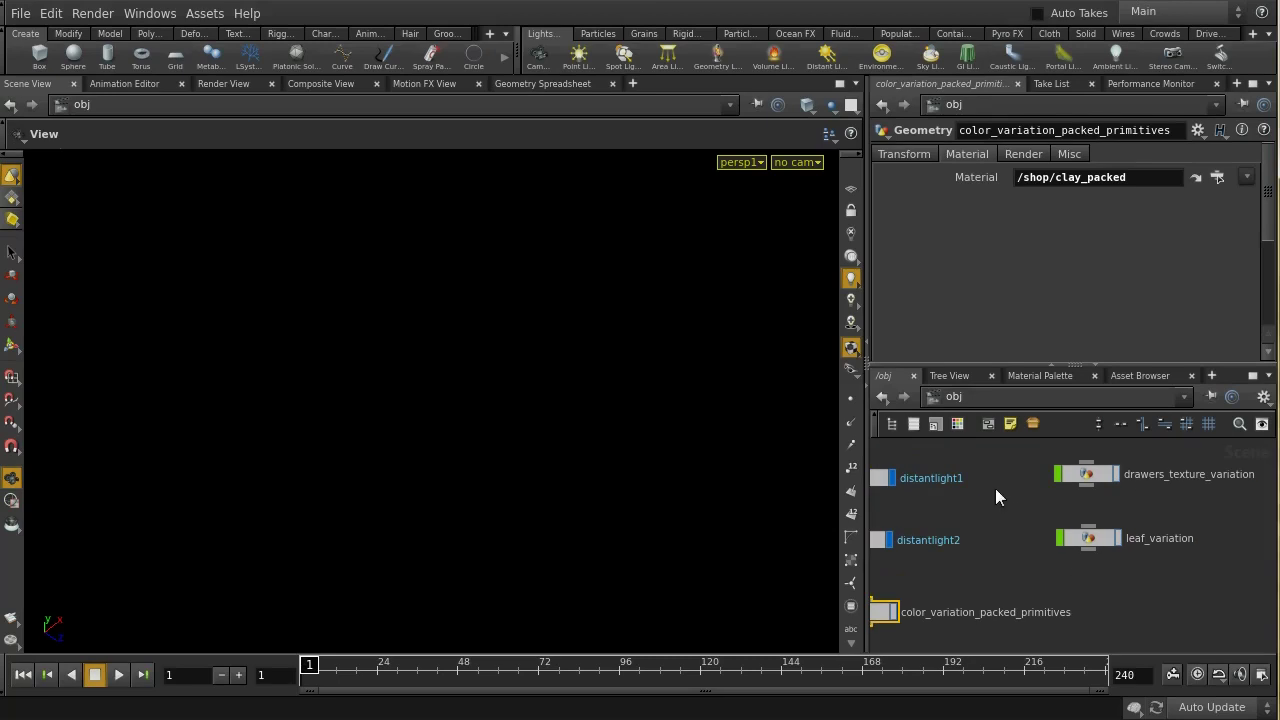
mouse_move(995, 488)
middle_down()
mouse_move(986, 526)
mouse_move(1002, 498)
middle_up()
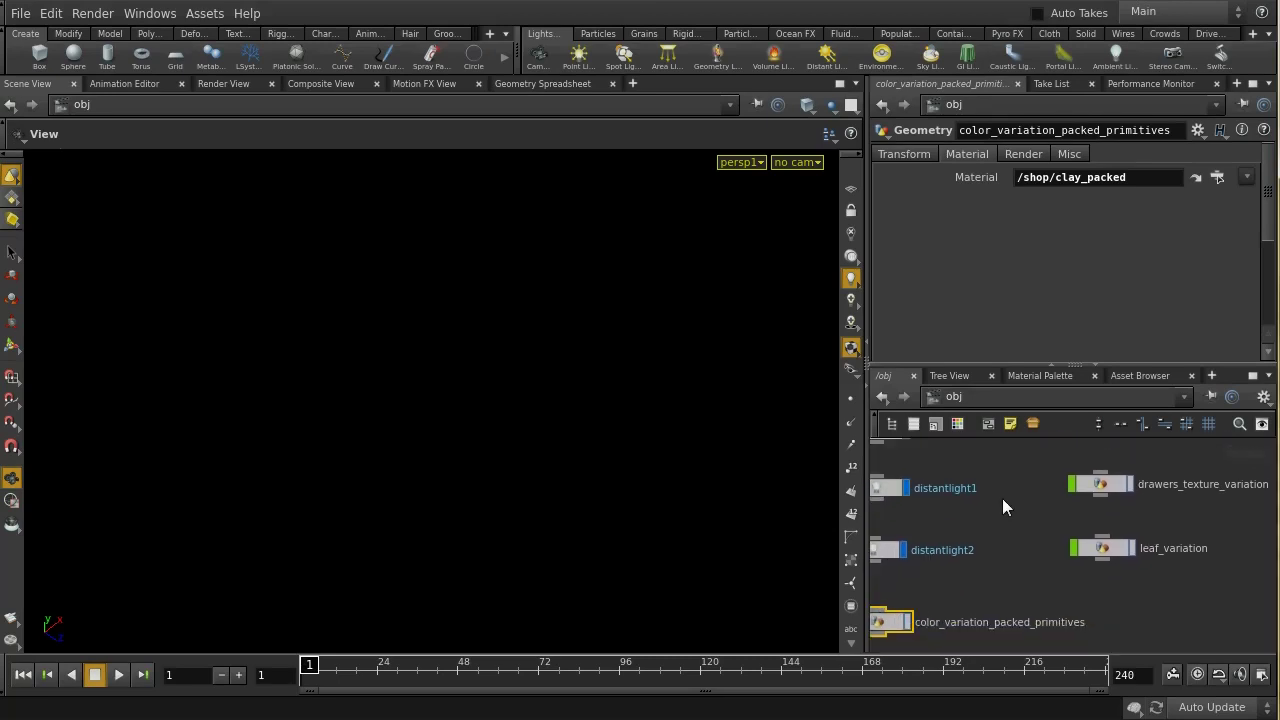
middle_drag(924, 622, 1036, 572)
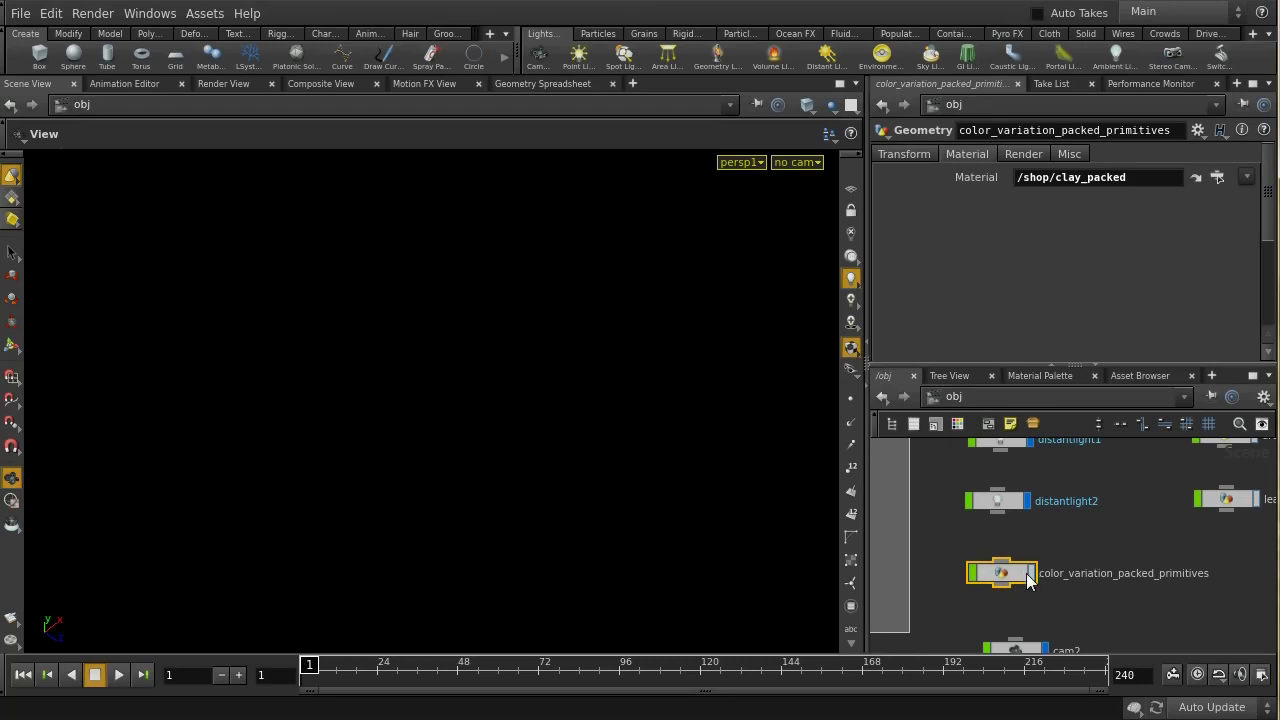
click(1030, 578)
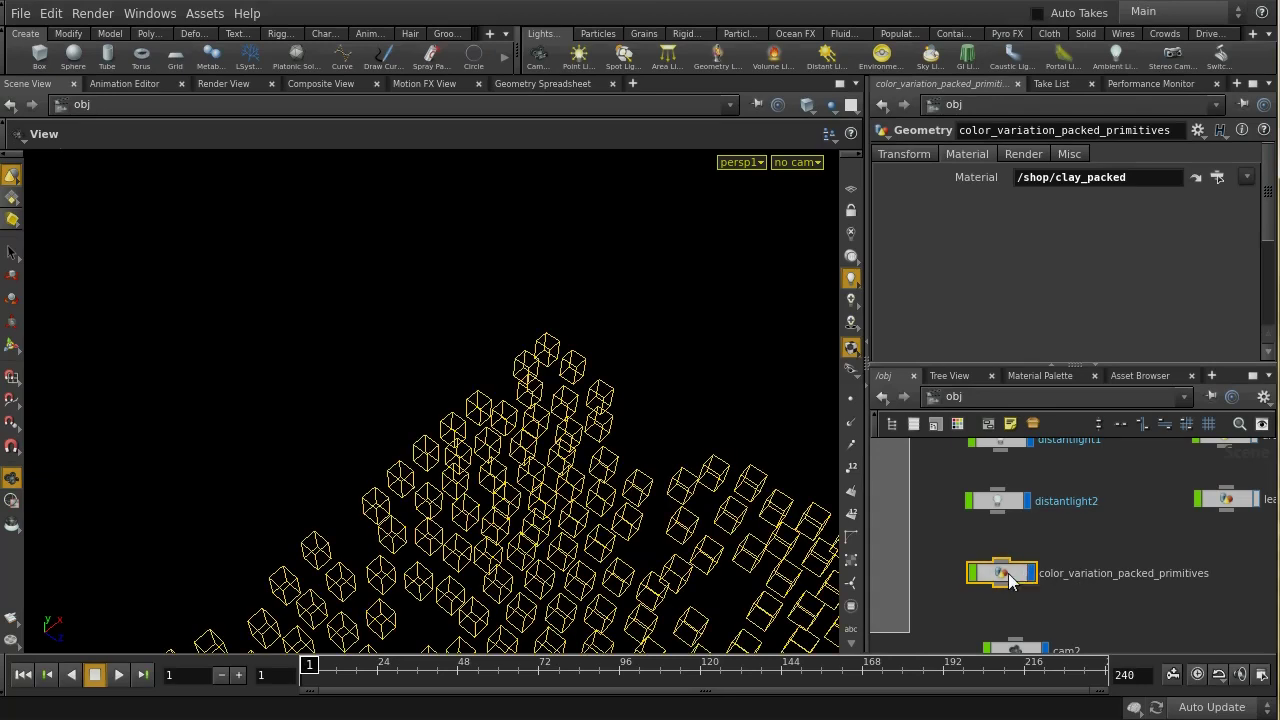
double_click(1008, 576)
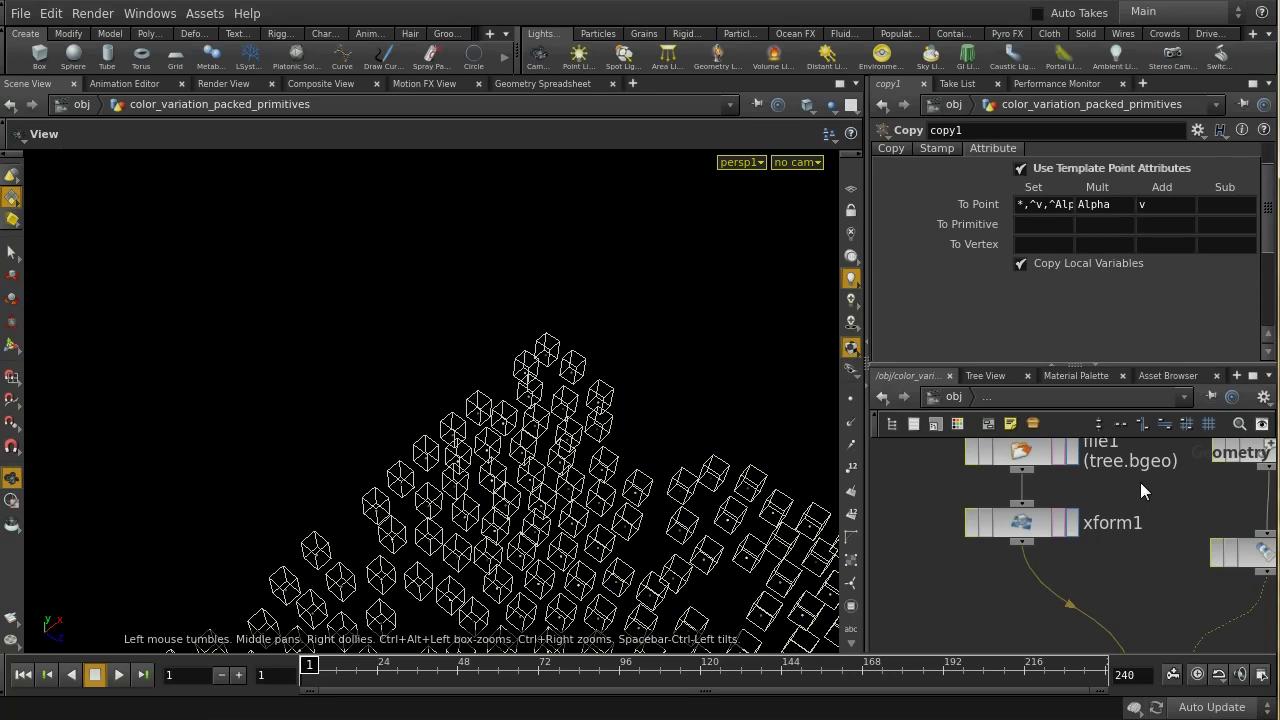
Look through cam2 at the grid1 surface, then display scatter1 and inspect its parameters.
middle_drag(1092, 526, 1074, 614)
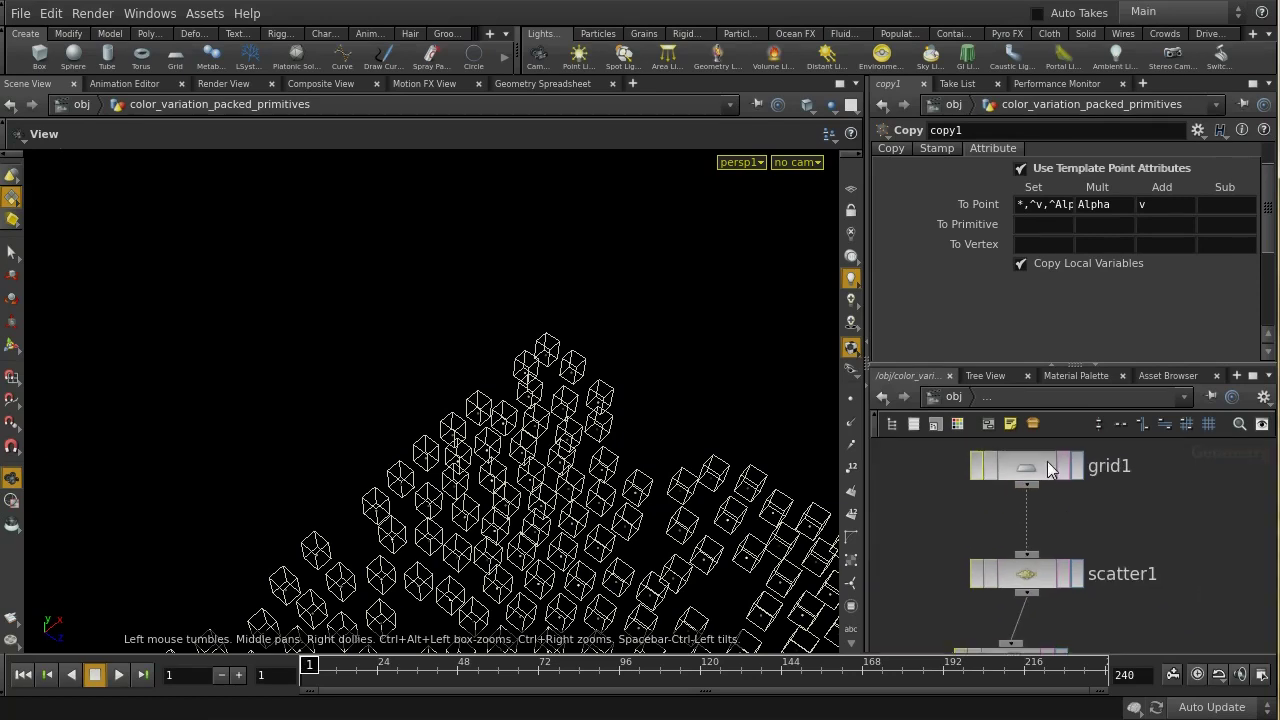
click(1078, 468)
click(816, 168)
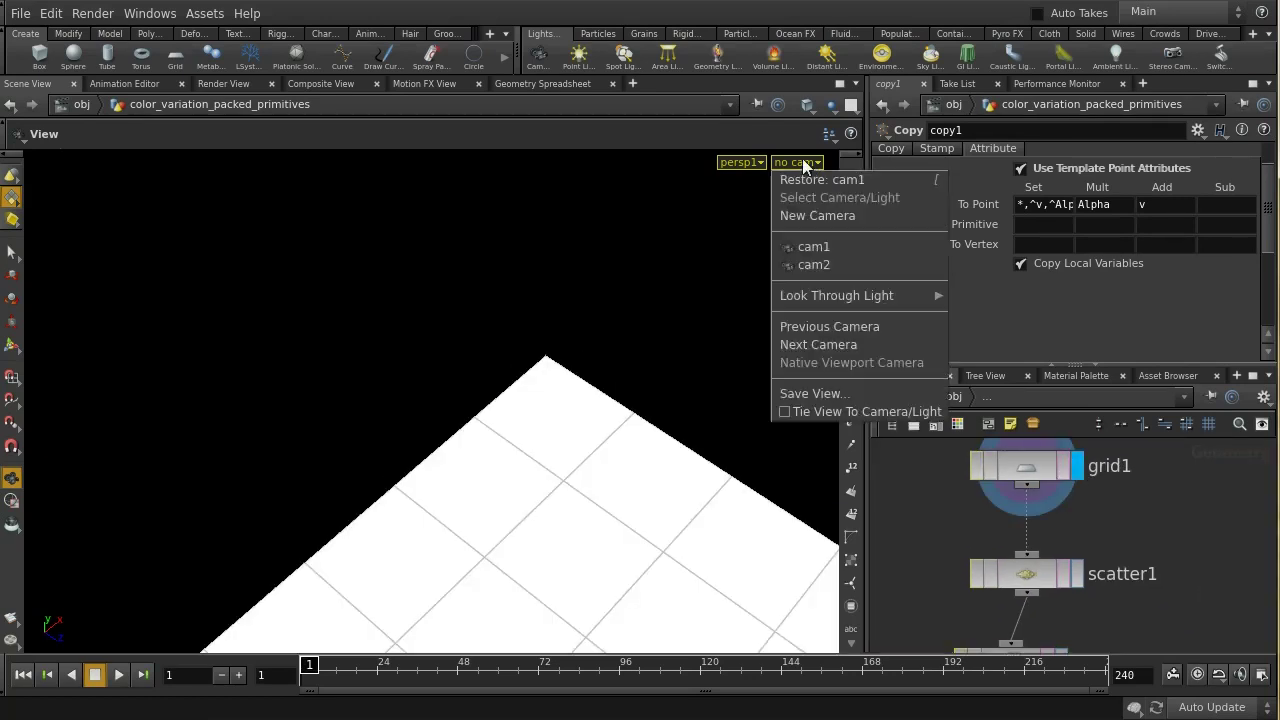
click(782, 263)
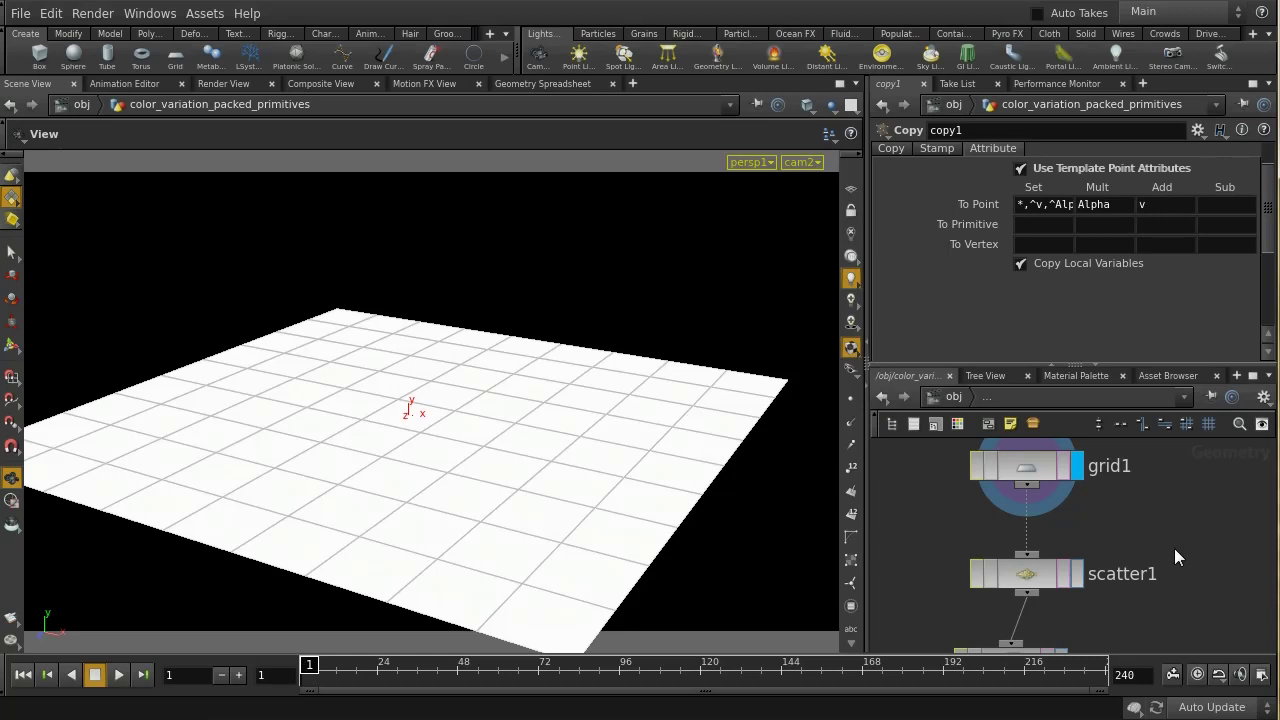
click(1076, 583)
click(1036, 585)
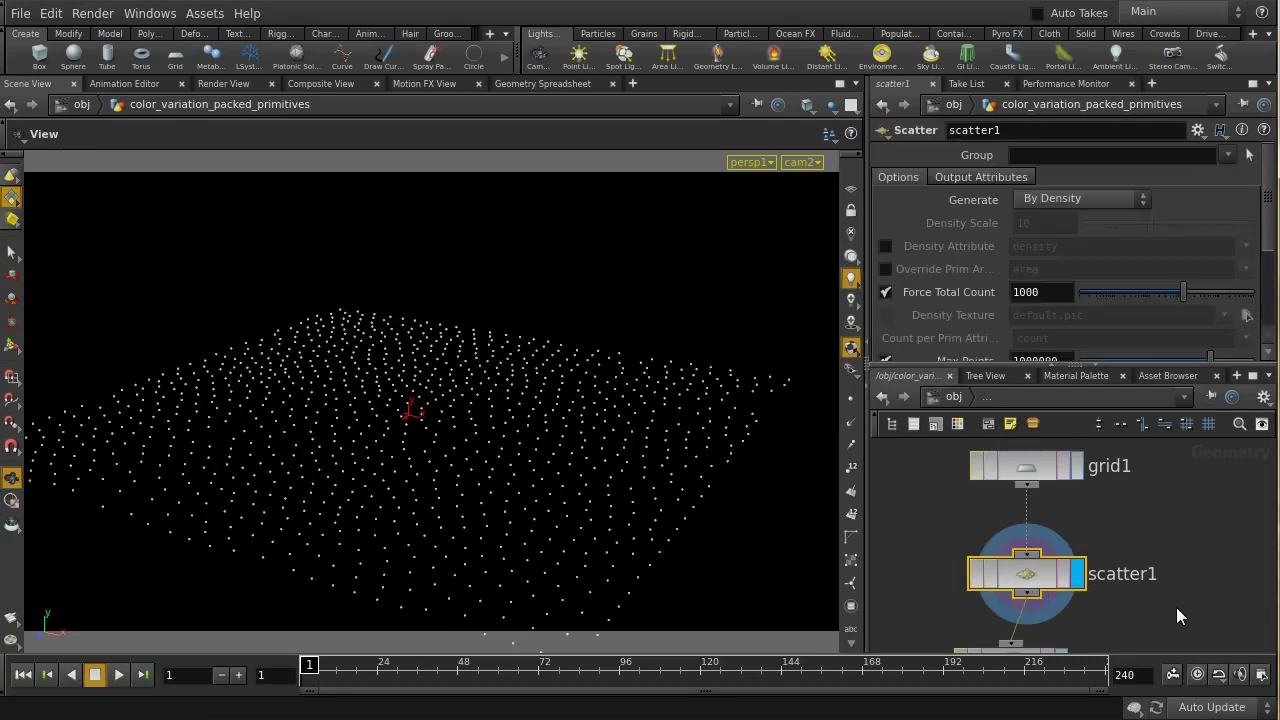
Display attribcreate1 and color1 in turn and inspect the point seed attribute and the colour ramp driven by it.
middle_drag(1176, 607, 1188, 484)
click(1056, 541)
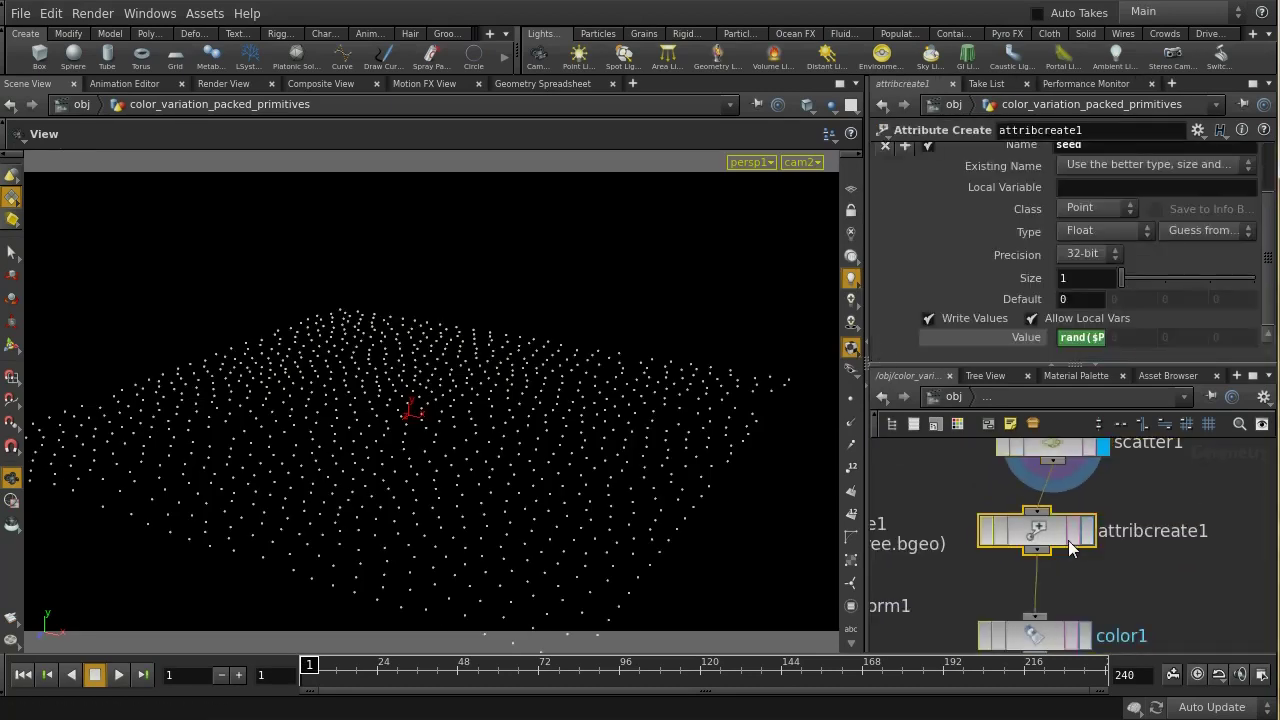
click(1082, 538)
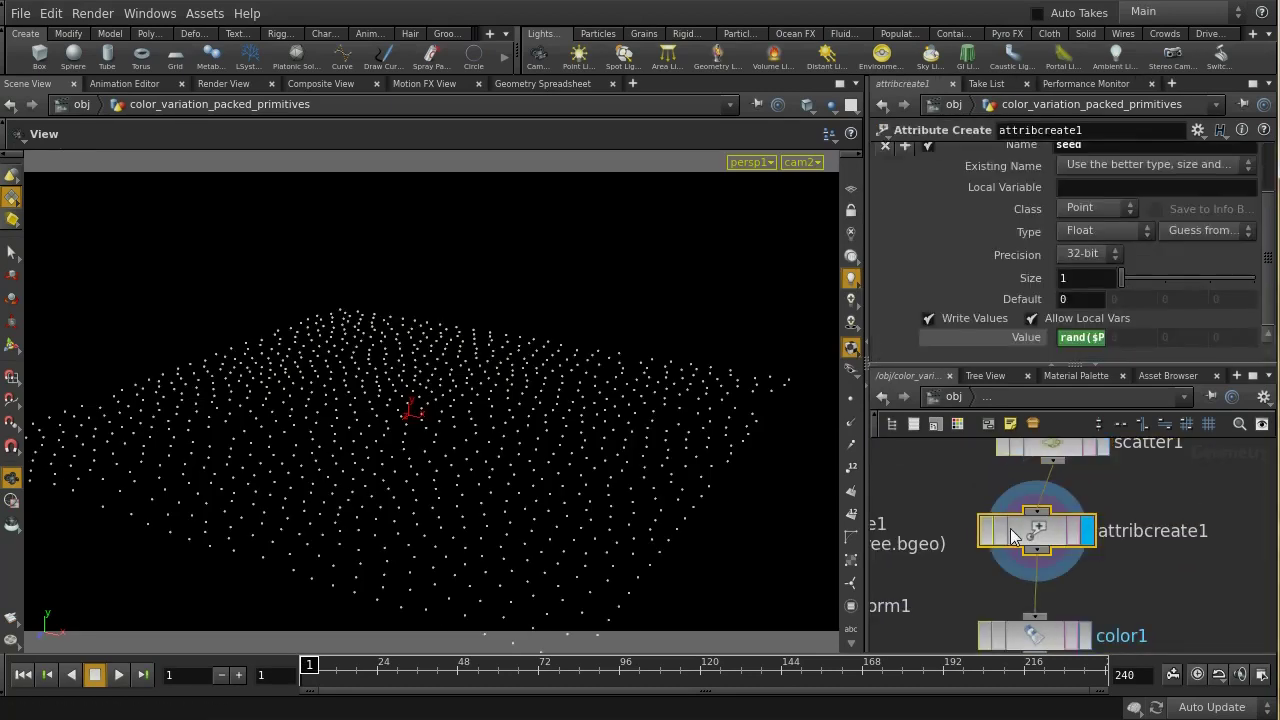
click(1037, 631)
click(1087, 643)
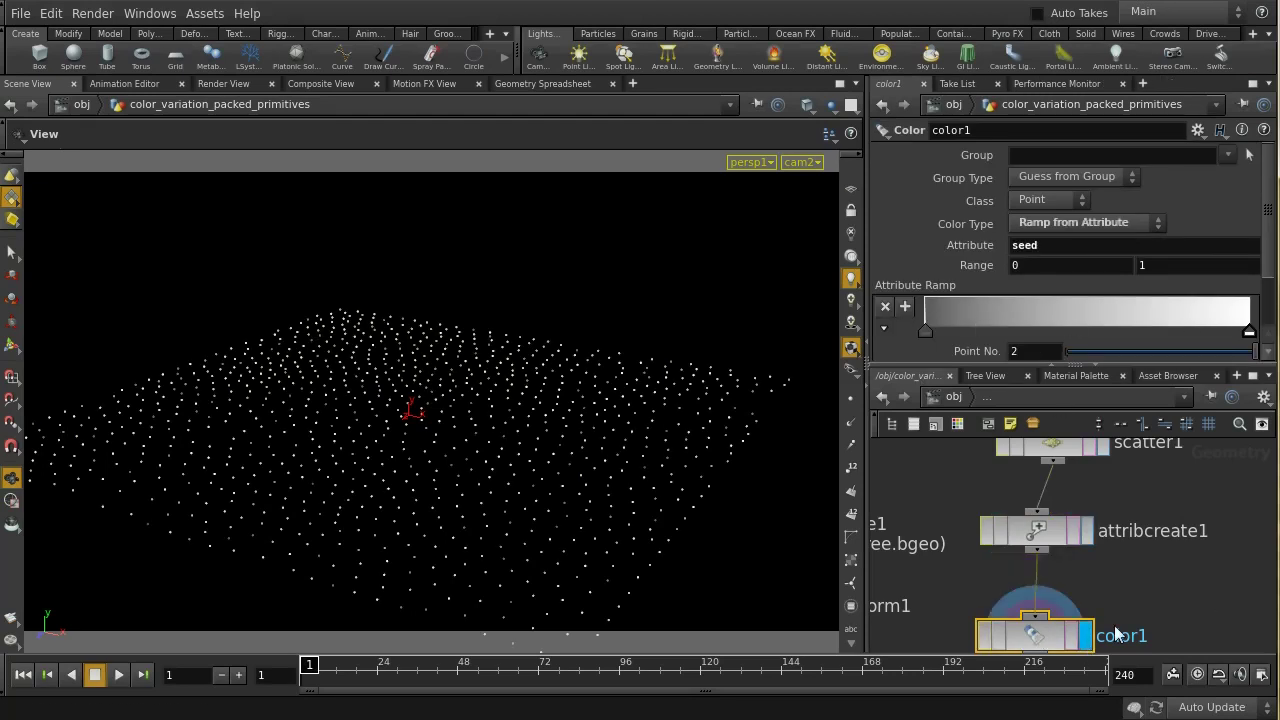
Inspect how file1 loads the tree.bgeo geometry as a packed disk primitive.
middle_drag(1122, 622, 1166, 440)
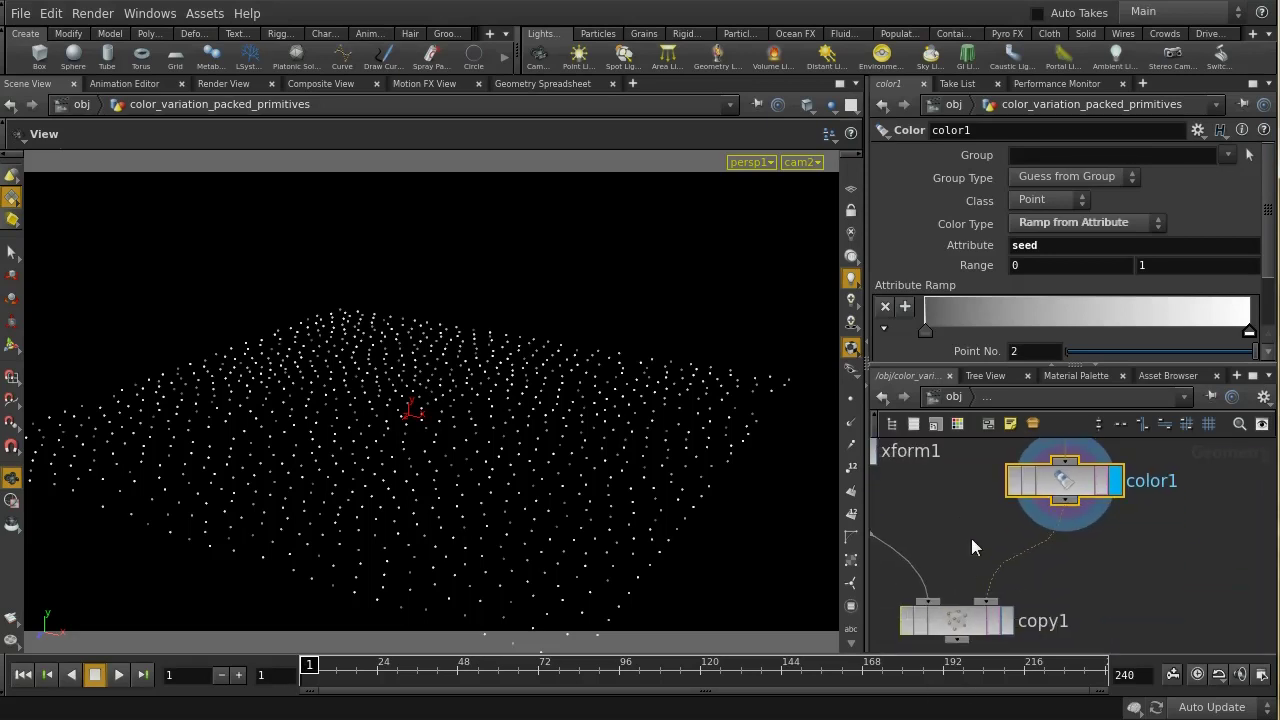
middle_drag(971, 538, 1043, 580)
click(1000, 512)
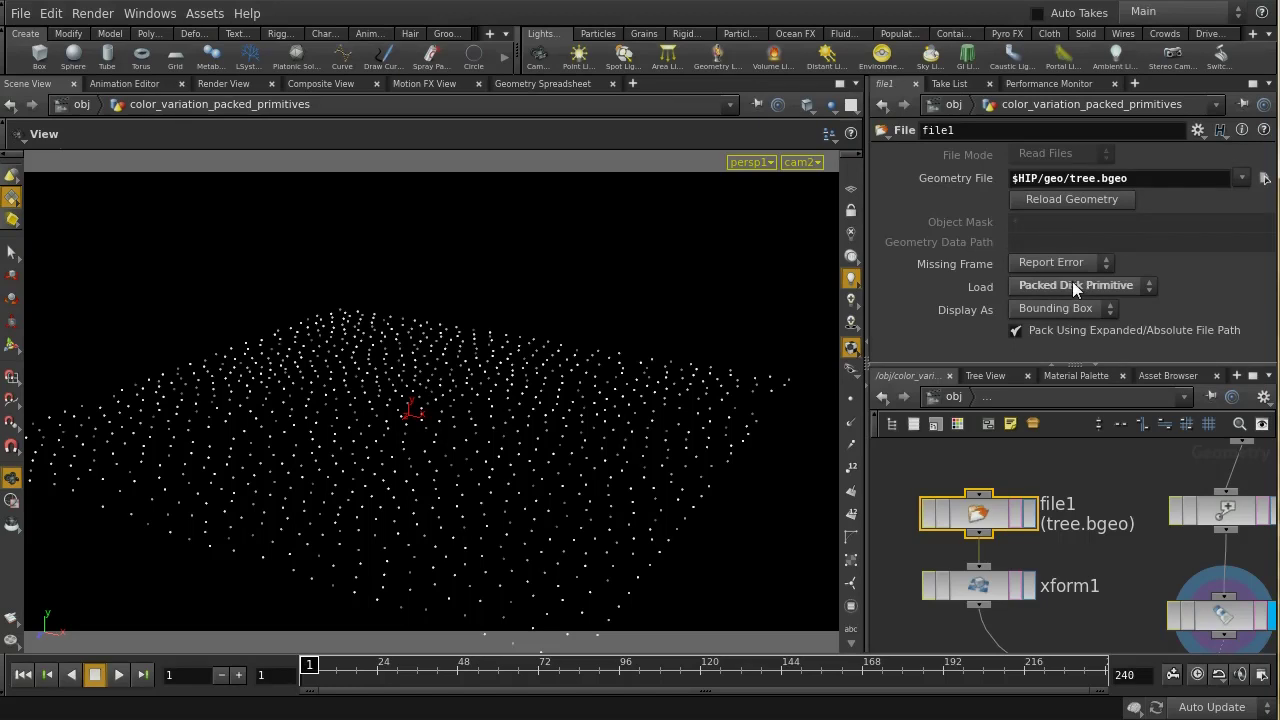
Display copy1, inspect its template point attribute settings and examine its point attributes in the Geometry Spreadsheet.
middle_drag(1097, 589, 1072, 444)
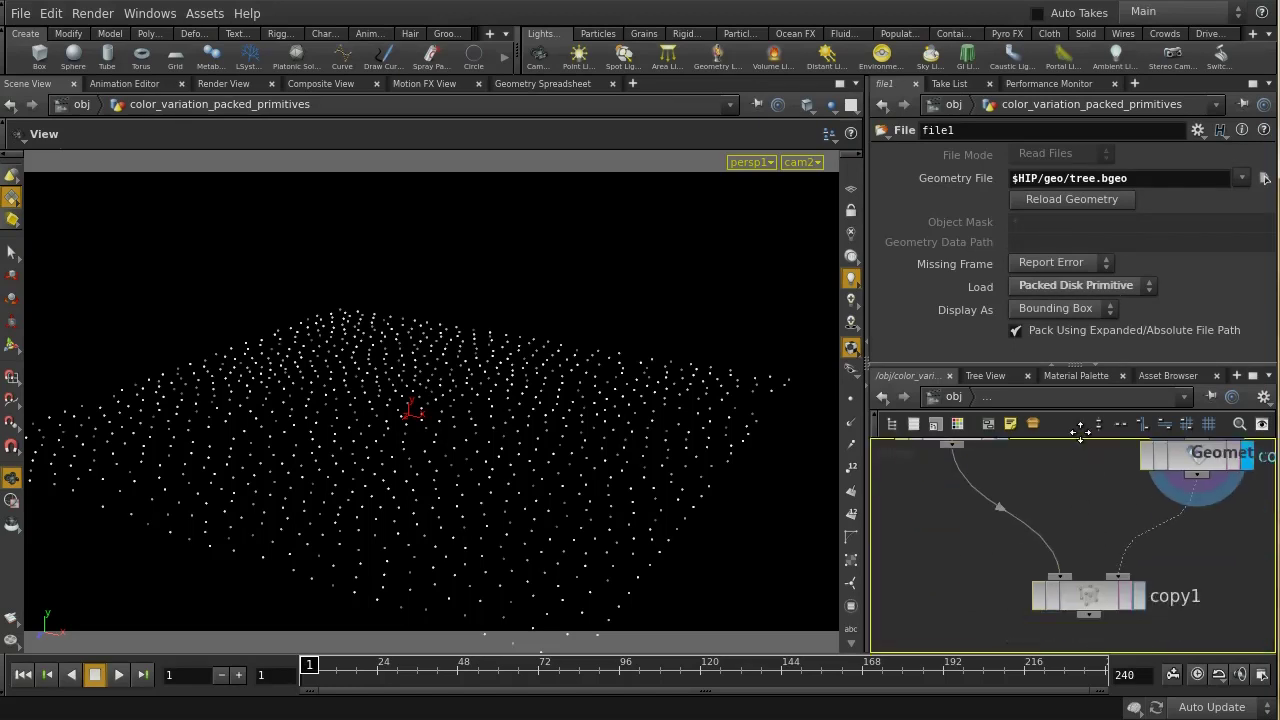
click(1138, 601)
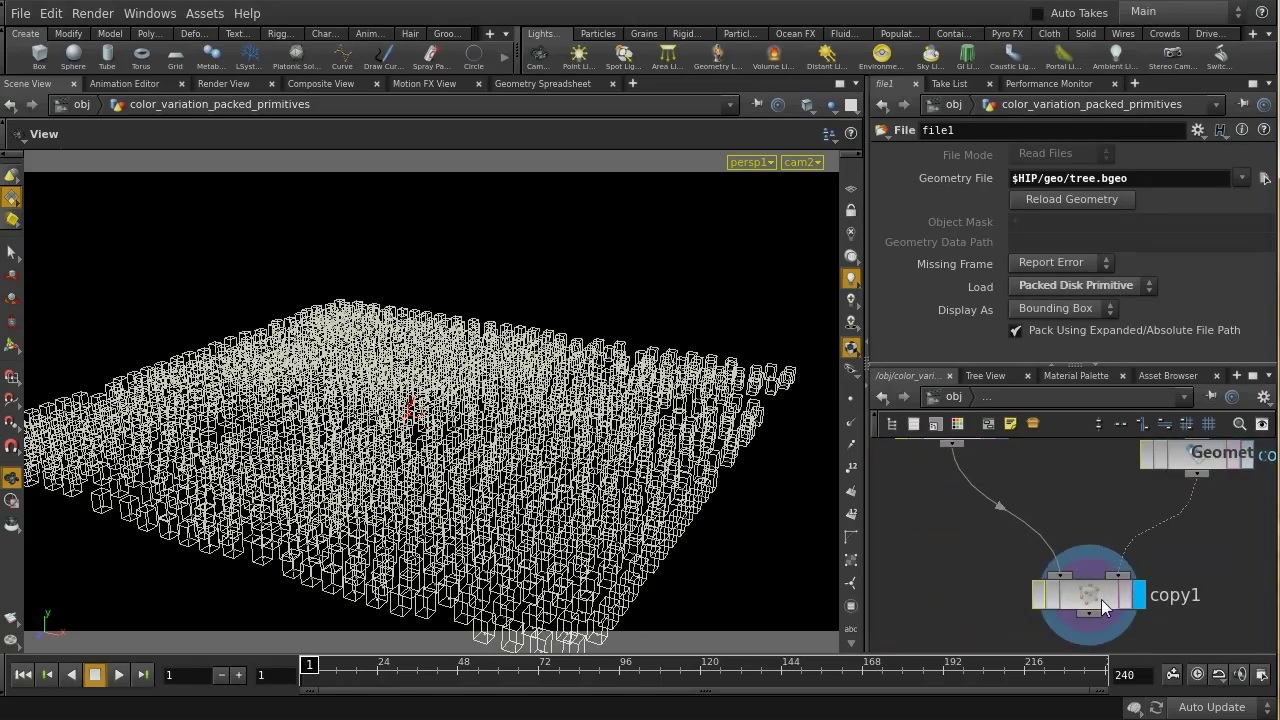
click(1101, 599)
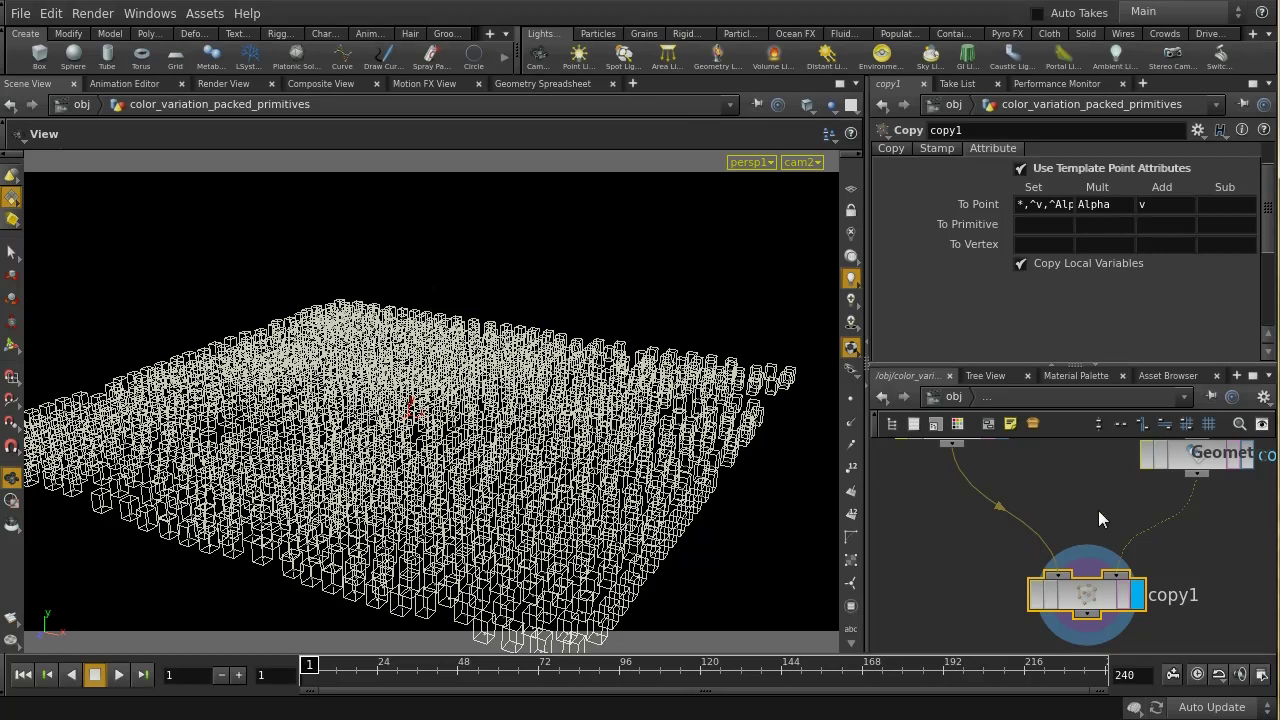
middle_drag(1098, 510, 1072, 542)
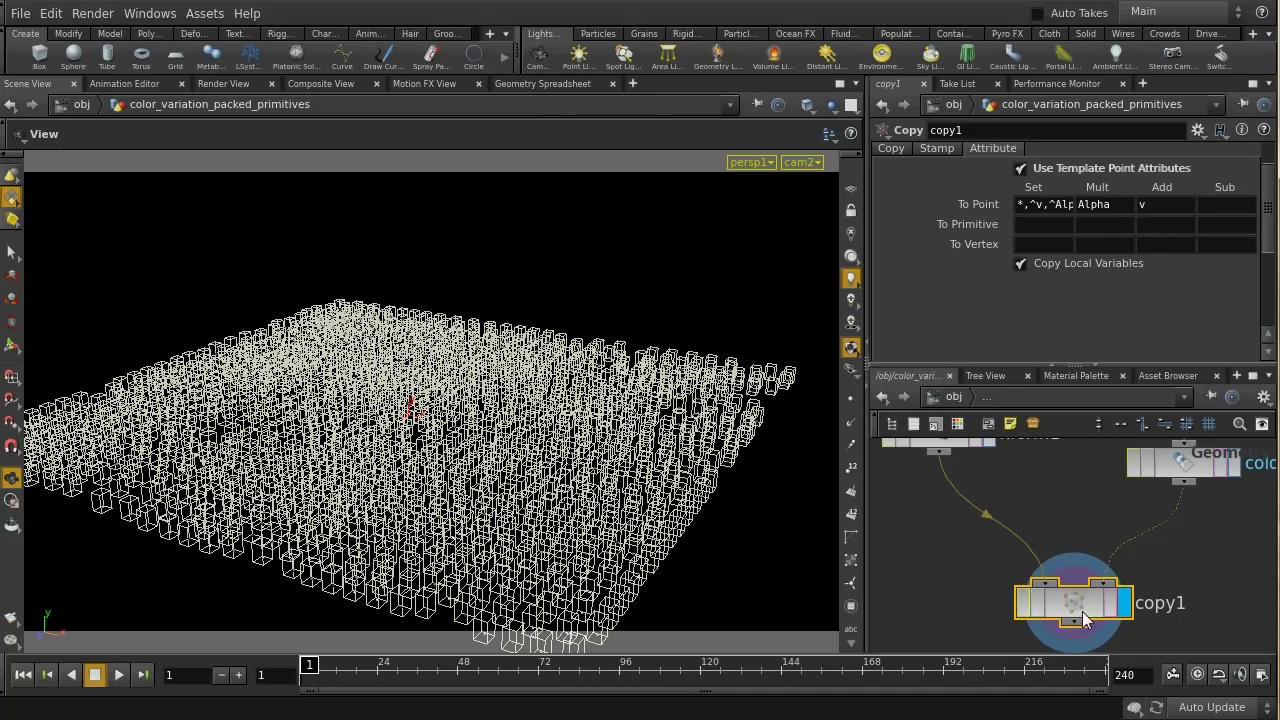
click(533, 83)
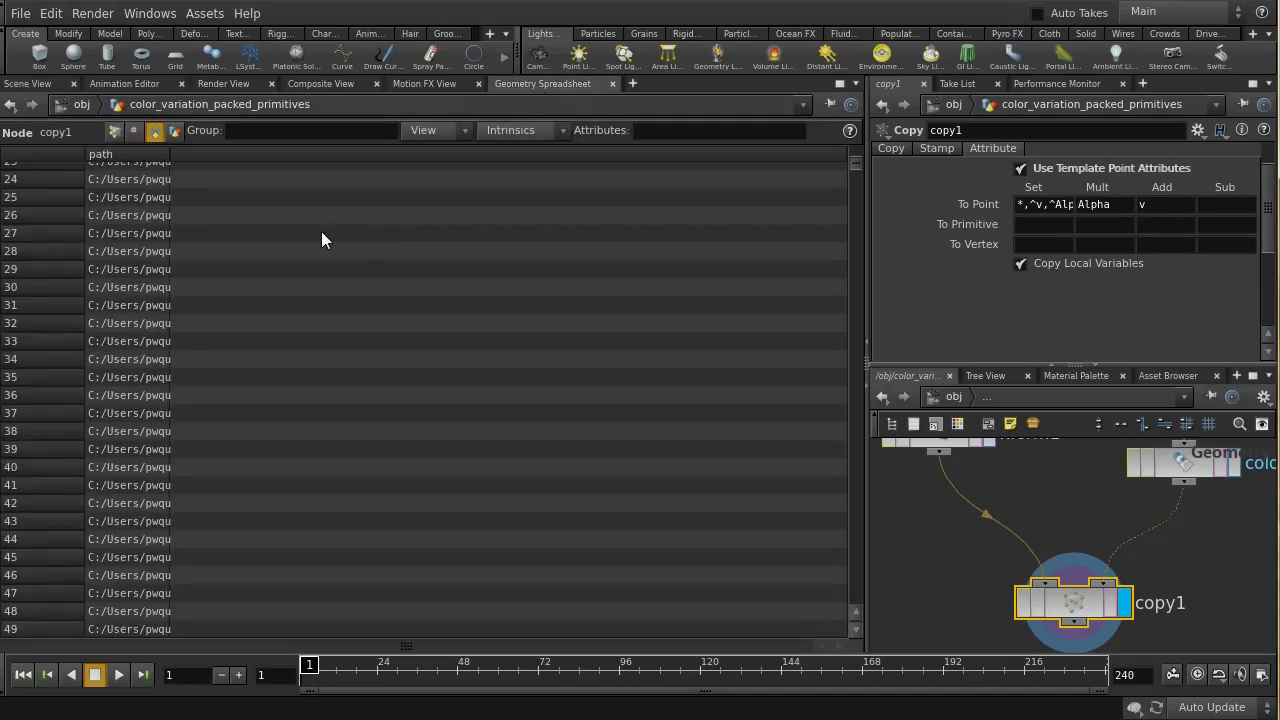
click(115, 132)
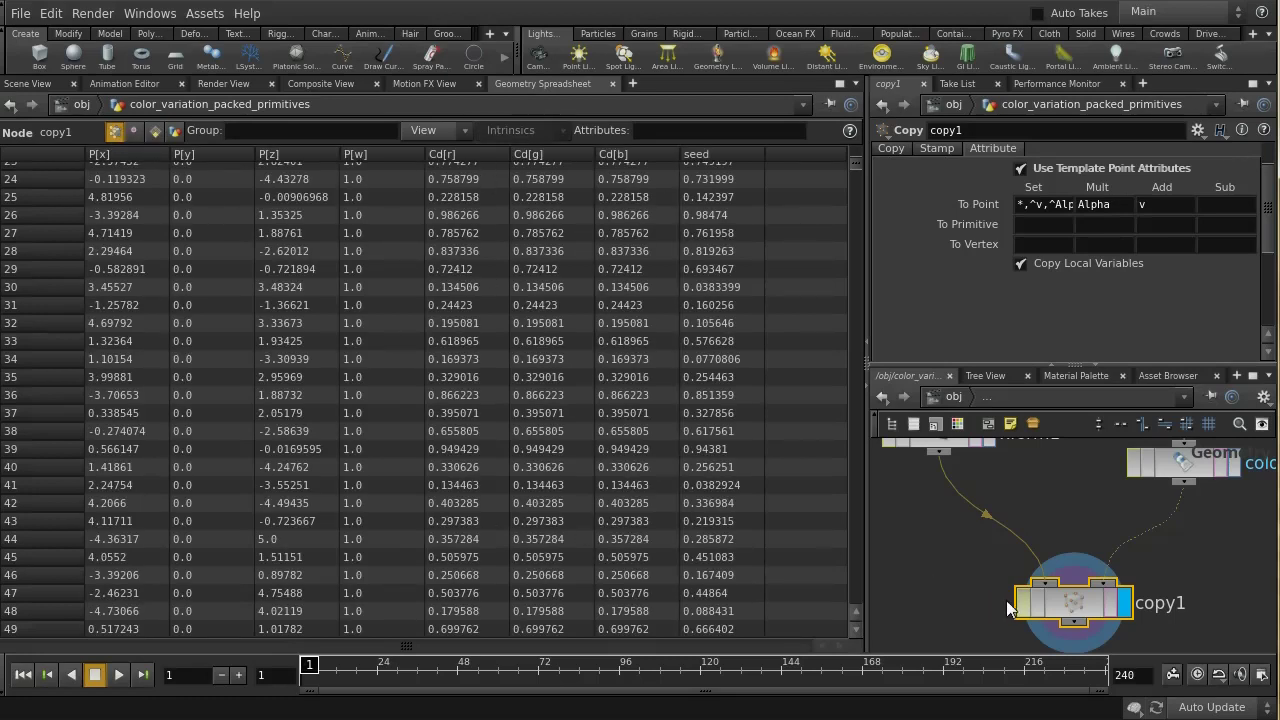
Render the copied trees with mantra_ipr, using /obj/cam2 as the render camera.
click(223, 83)
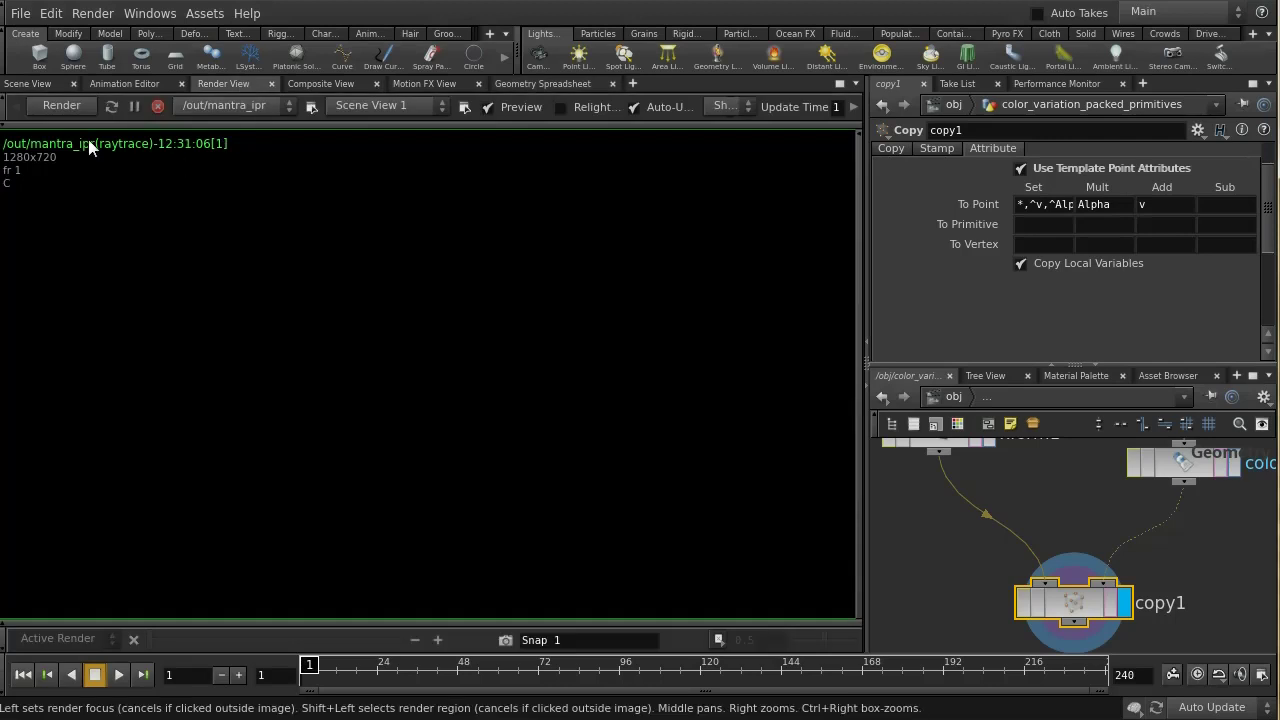
click(62, 106)
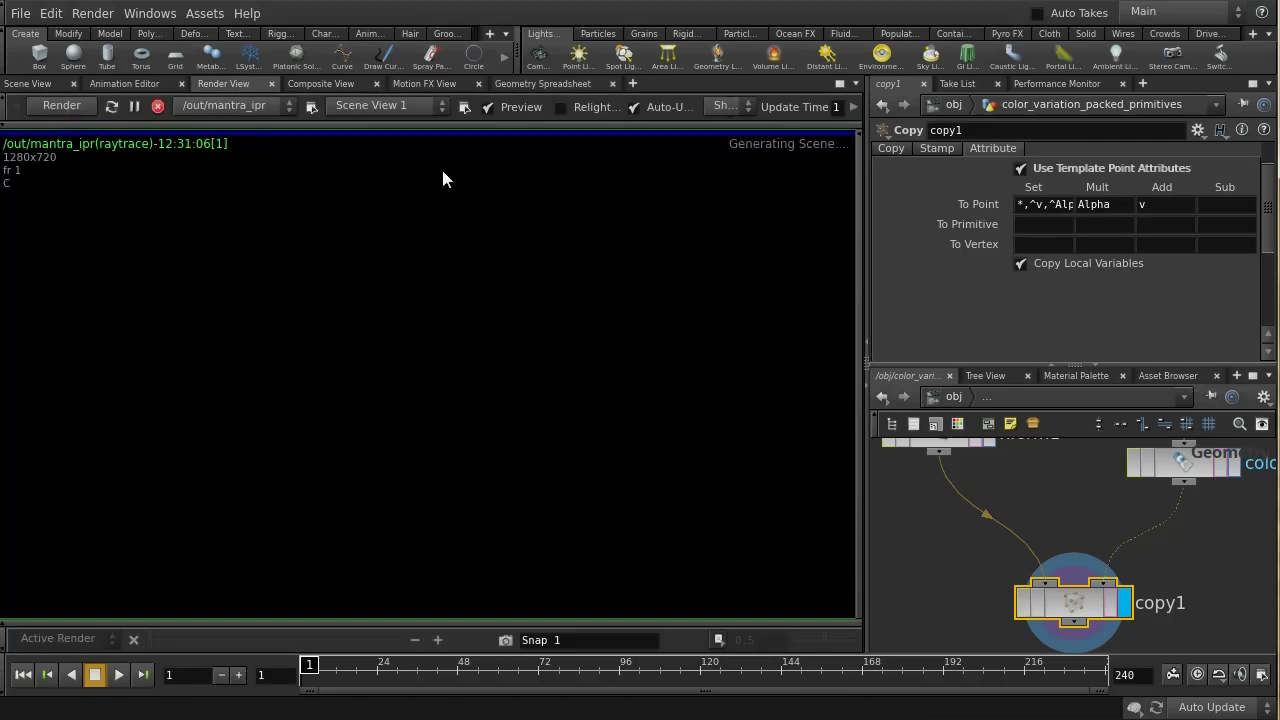
click(355, 107)
click(362, 174)
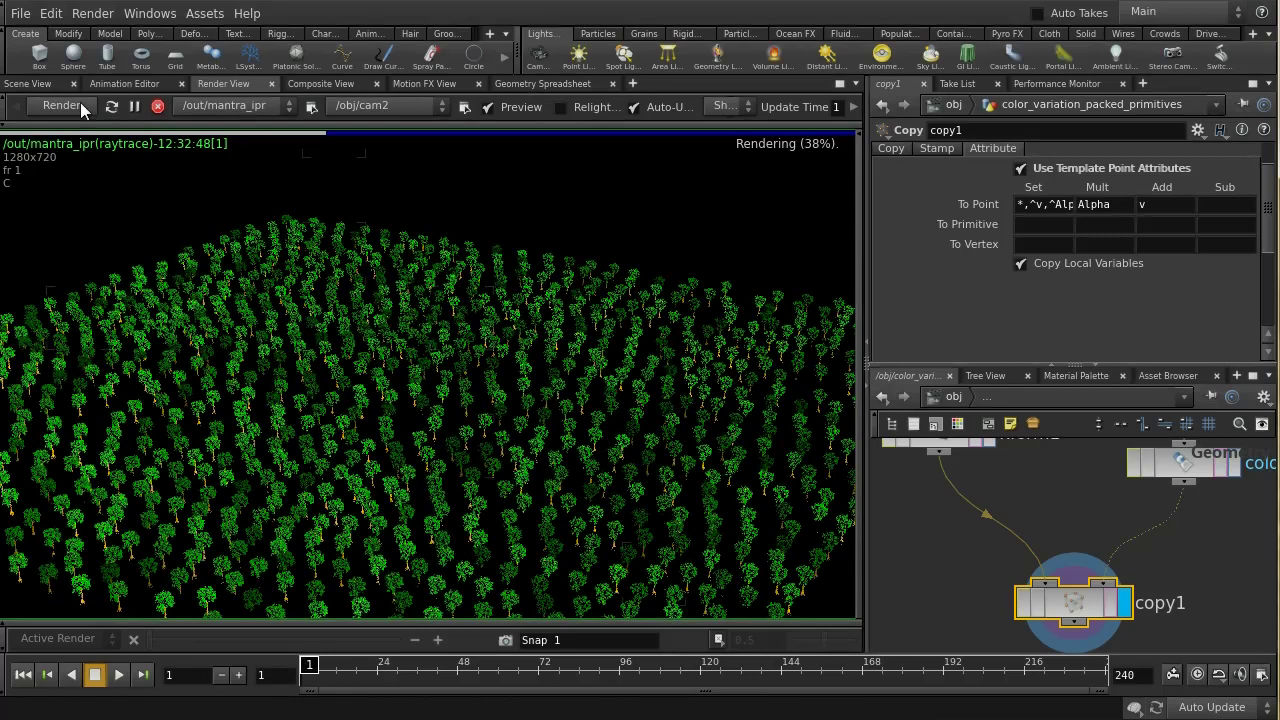
Assign the /shop/clay_basic material to the color_variation_packed_primitives object.
click(953, 397)
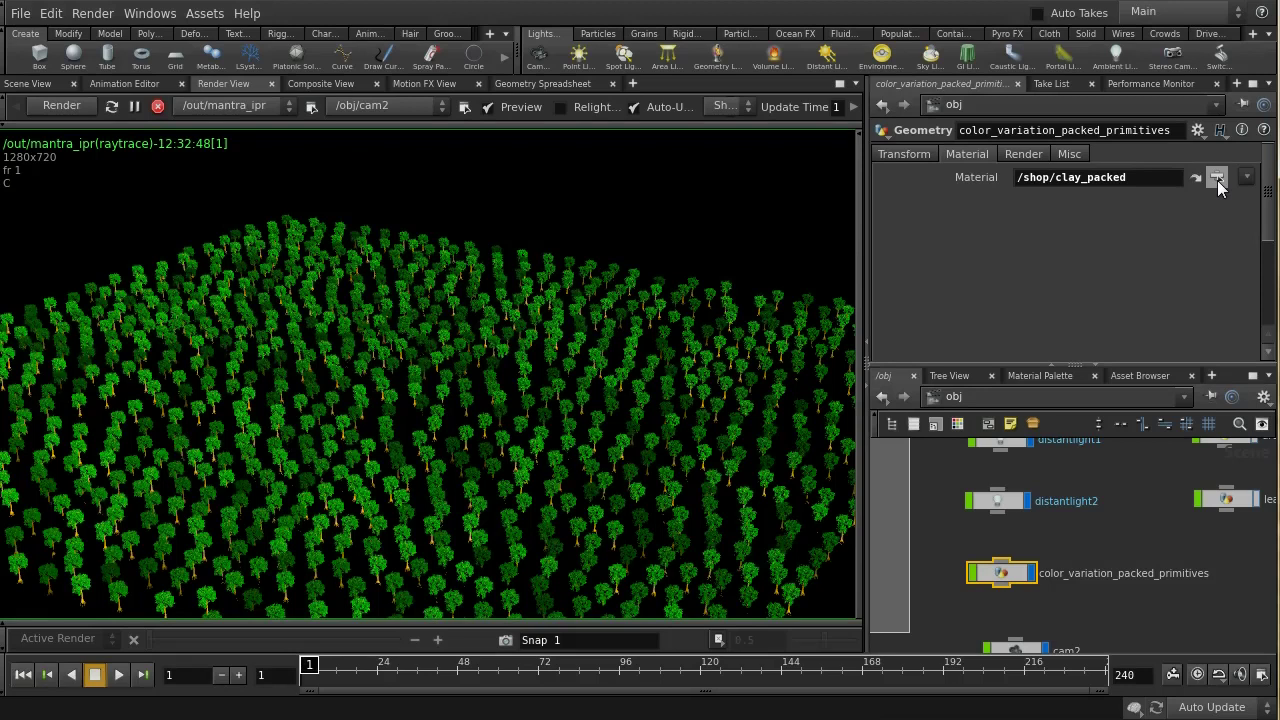
click(1217, 178)
click(1212, 113)
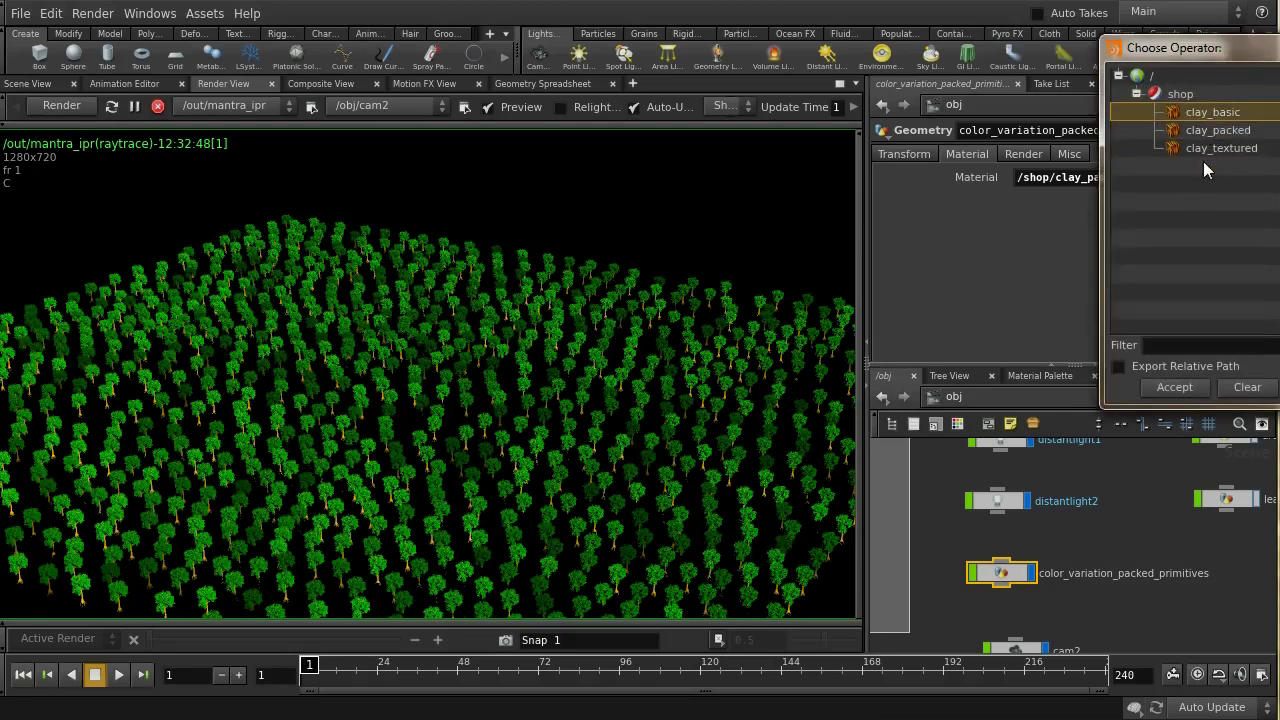
click(1172, 388)
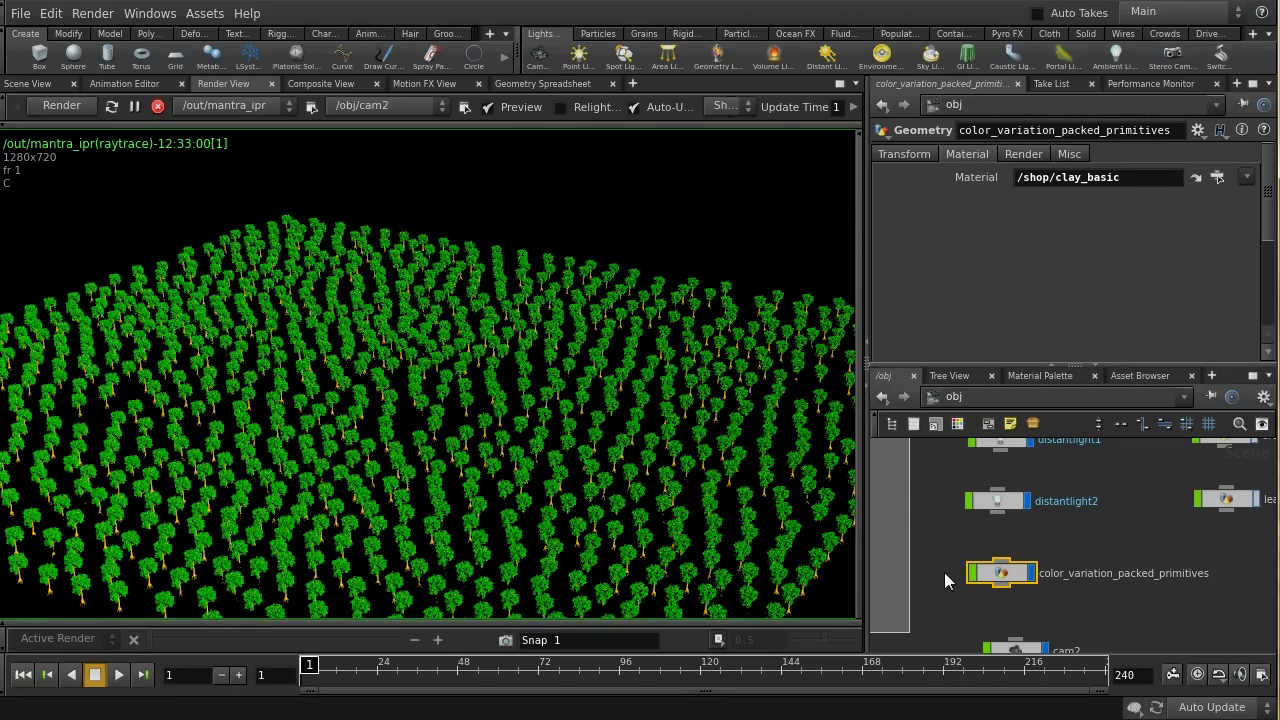
Review the color_variation_packed_primitives network, examining file1's loading options and copy1's template point attribute settings.
double_click(1001, 572)
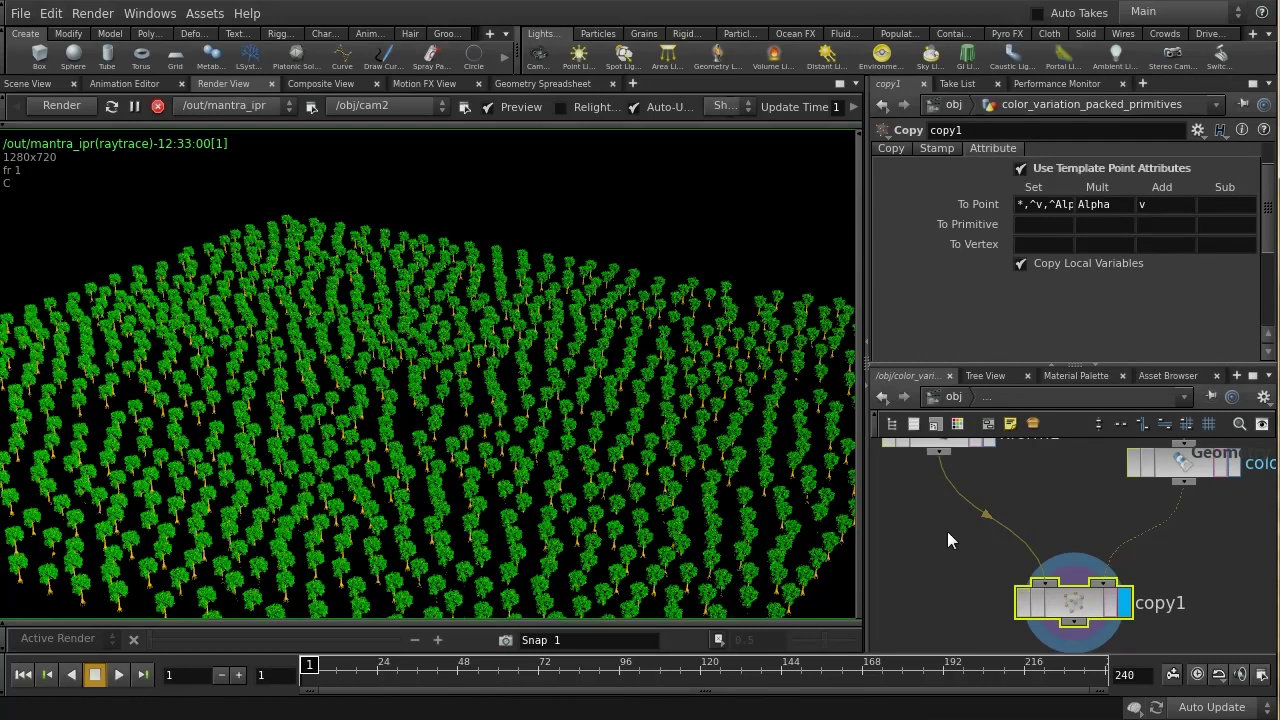
scroll(1055, 513, down, 5)
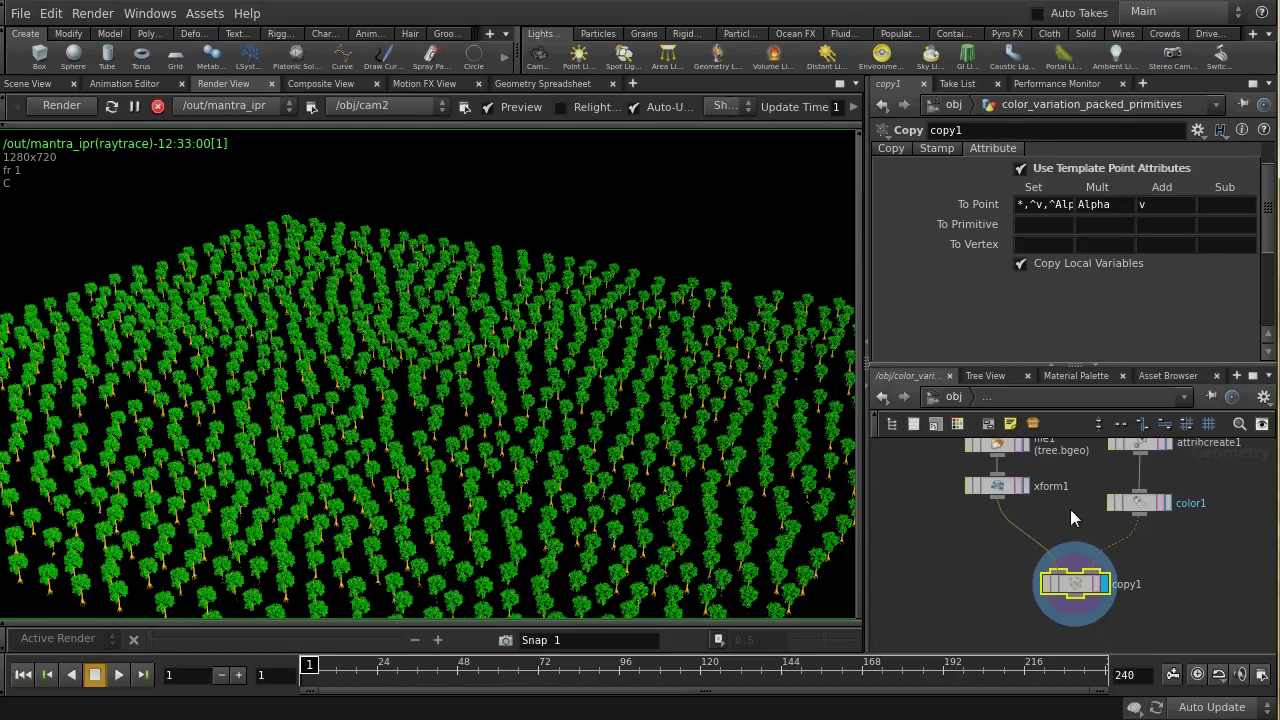
key(h)
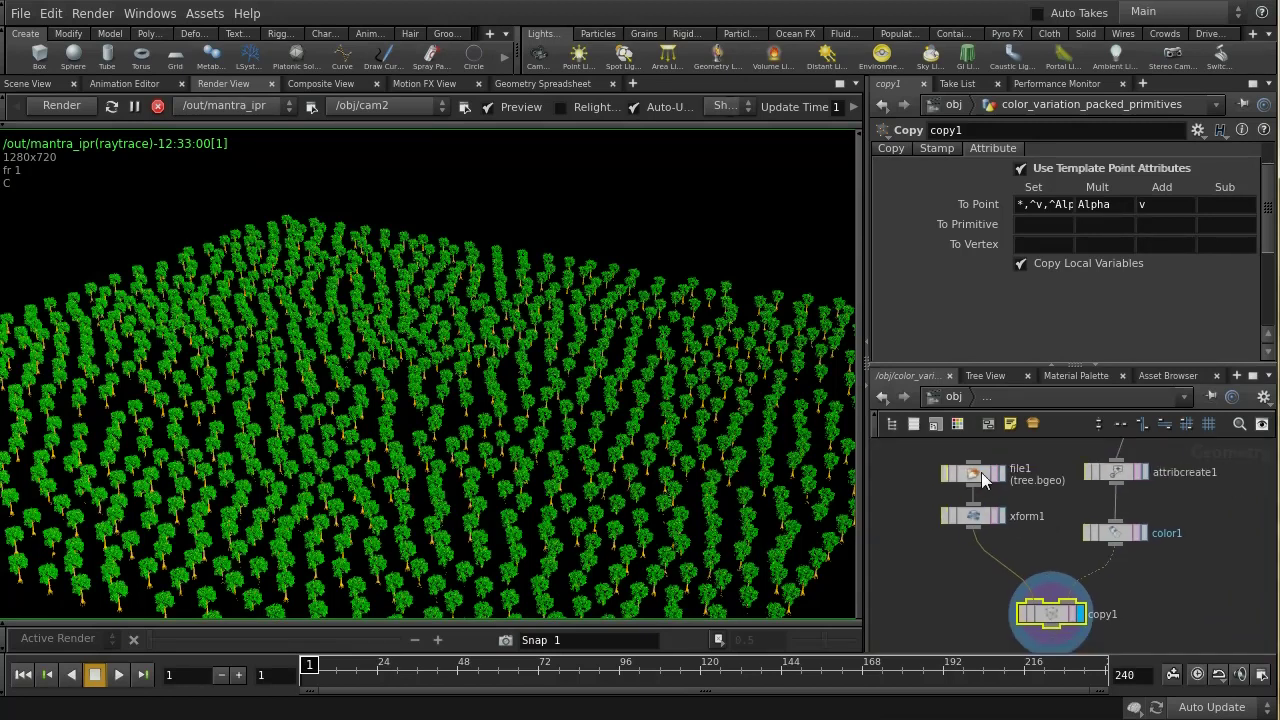
click(981, 472)
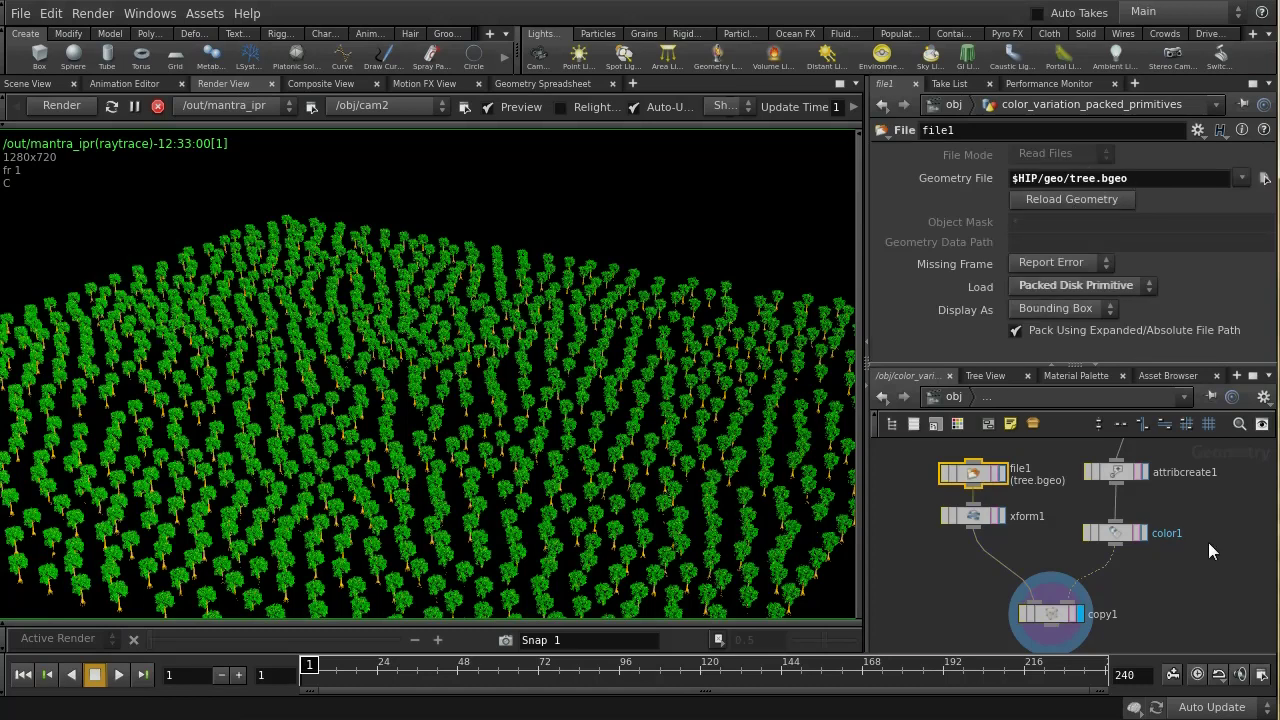
middle_drag(1202, 516, 1172, 553)
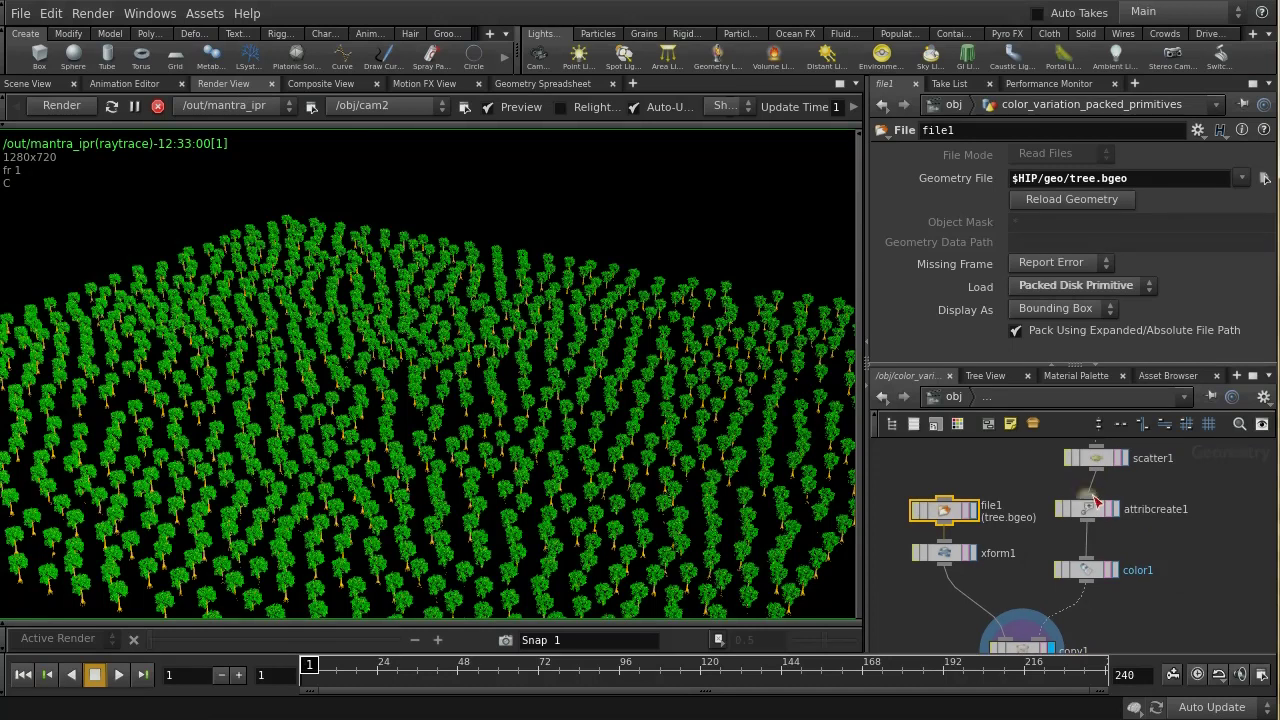
drag(1097, 503, 1090, 503)
drag(946, 513, 946, 485)
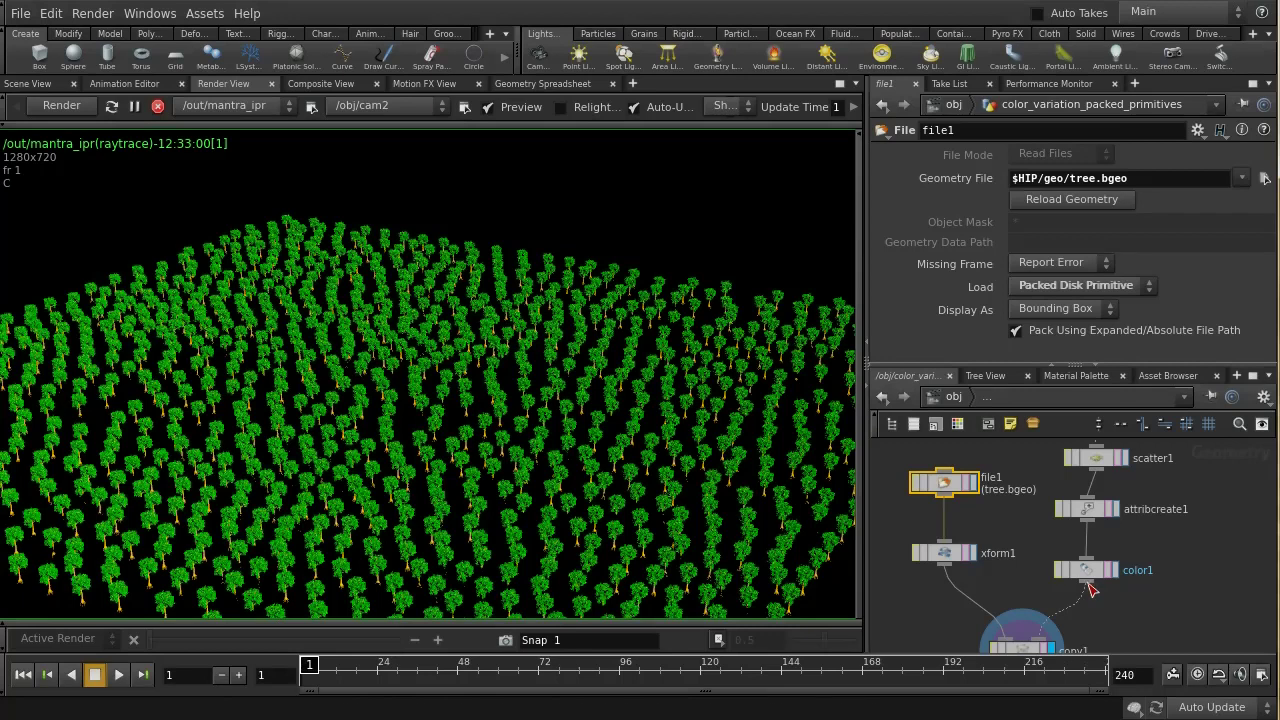
scroll(1034, 573, up, 1)
click(1010, 575)
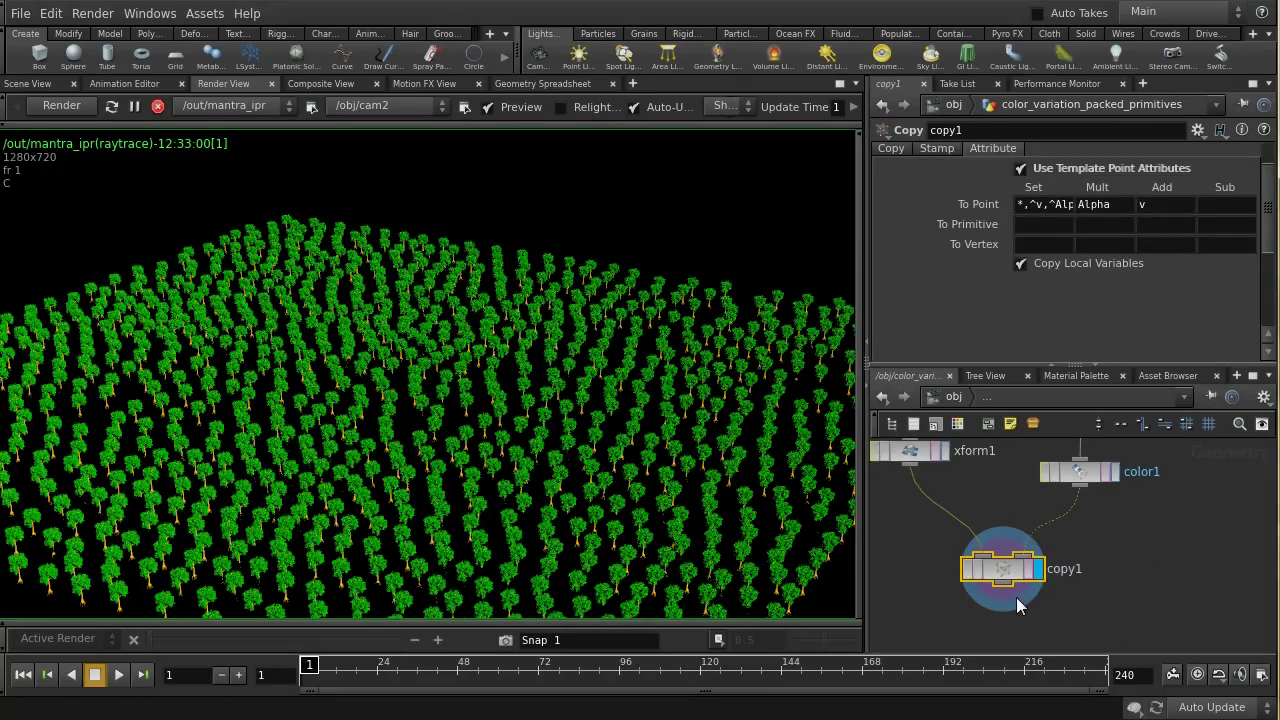
Create a new Clay material in /shop from the General material gallery.
click(953, 395)
click(1030, 376)
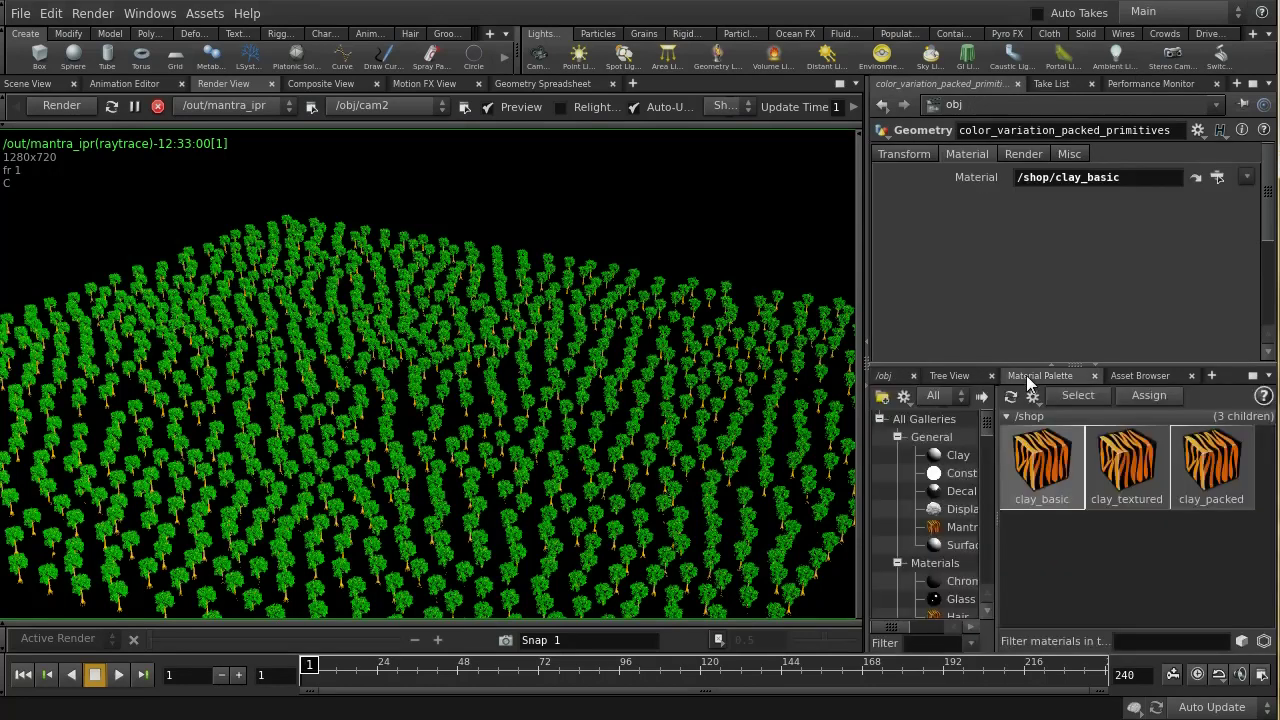
click(1206, 490)
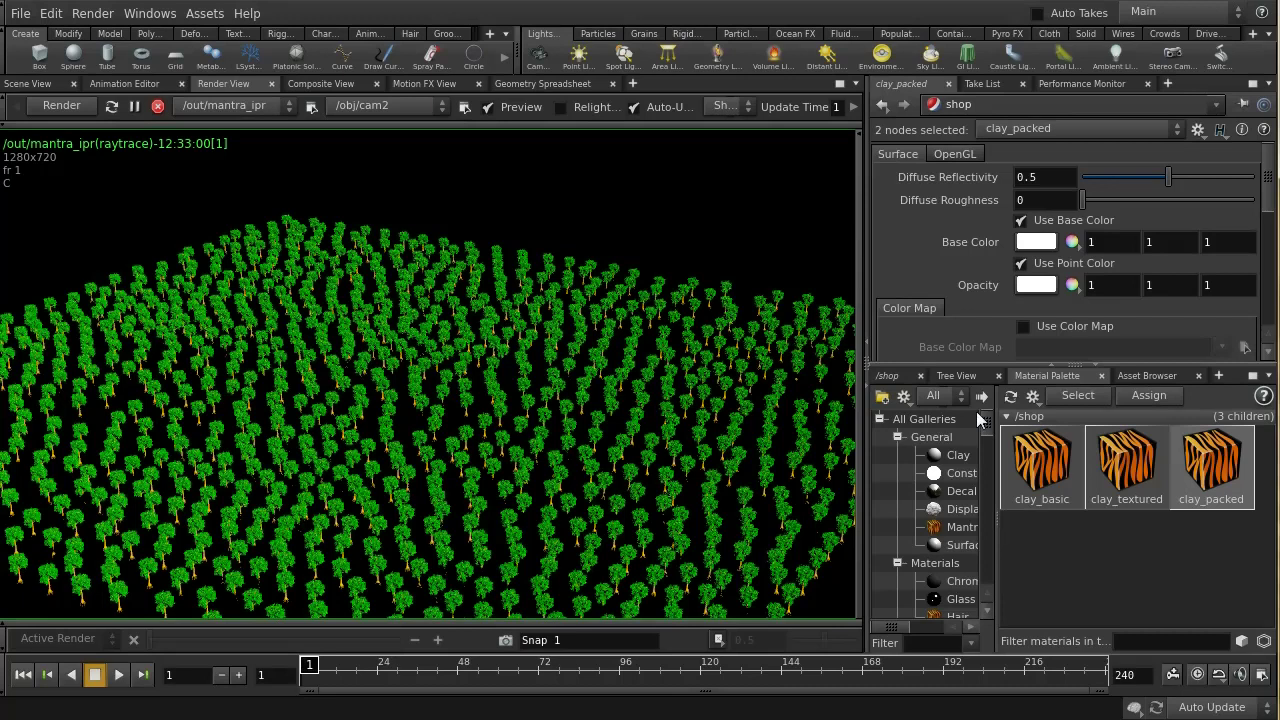
click(958, 455)
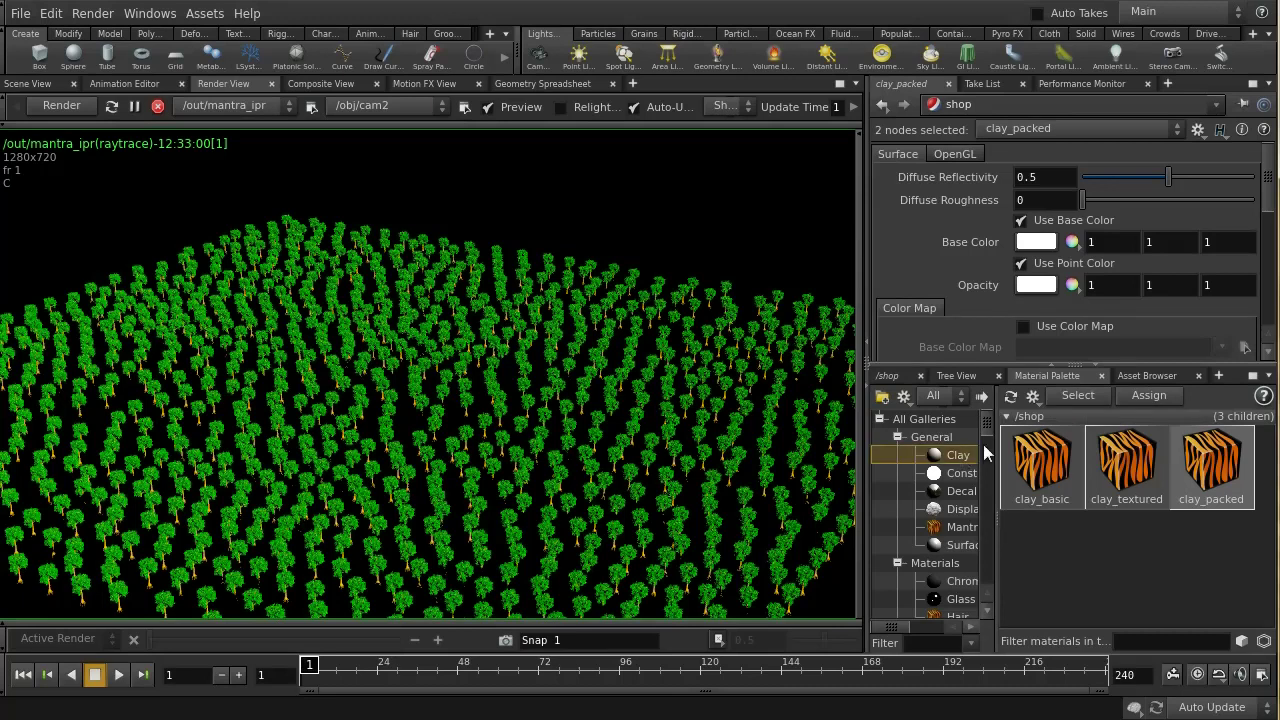
click(982, 396)
click(1070, 537)
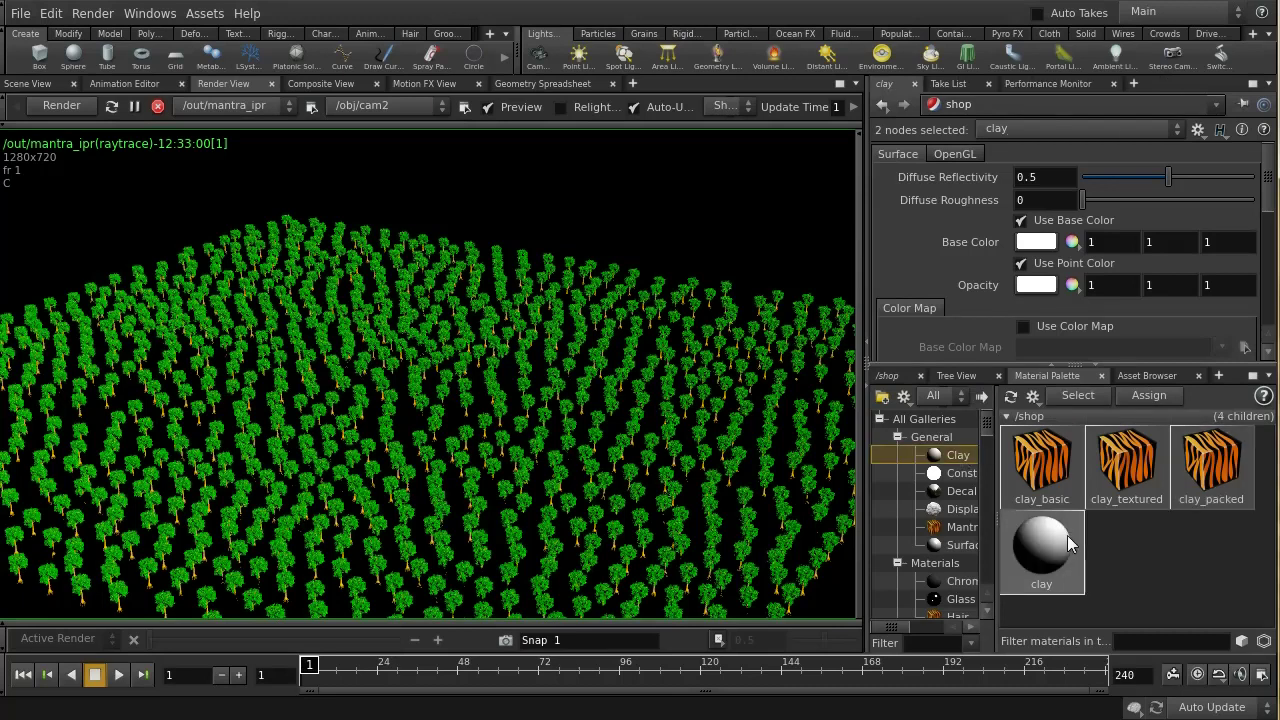
Open the new clay material's shader network in a maximized pane with parameters hidden and all nodes framed.
click(903, 374)
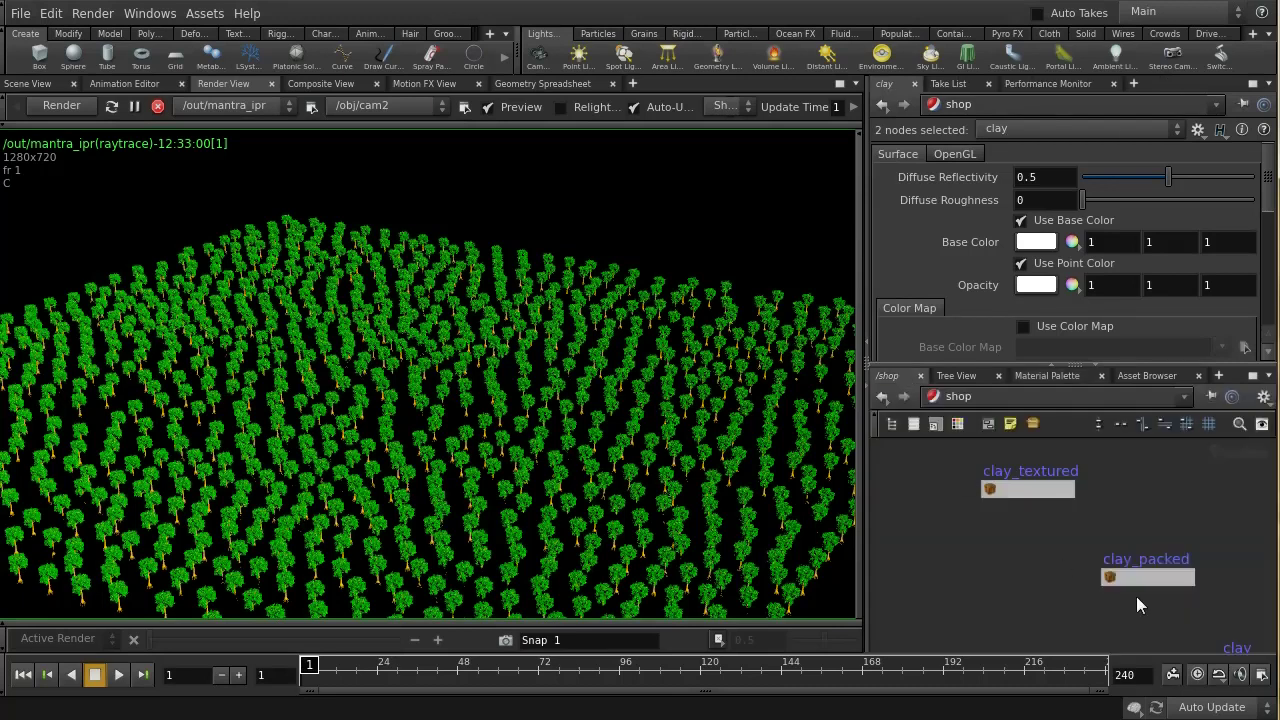
middle_drag(1097, 594, 984, 509)
click(1107, 566)
double_click(1107, 566)
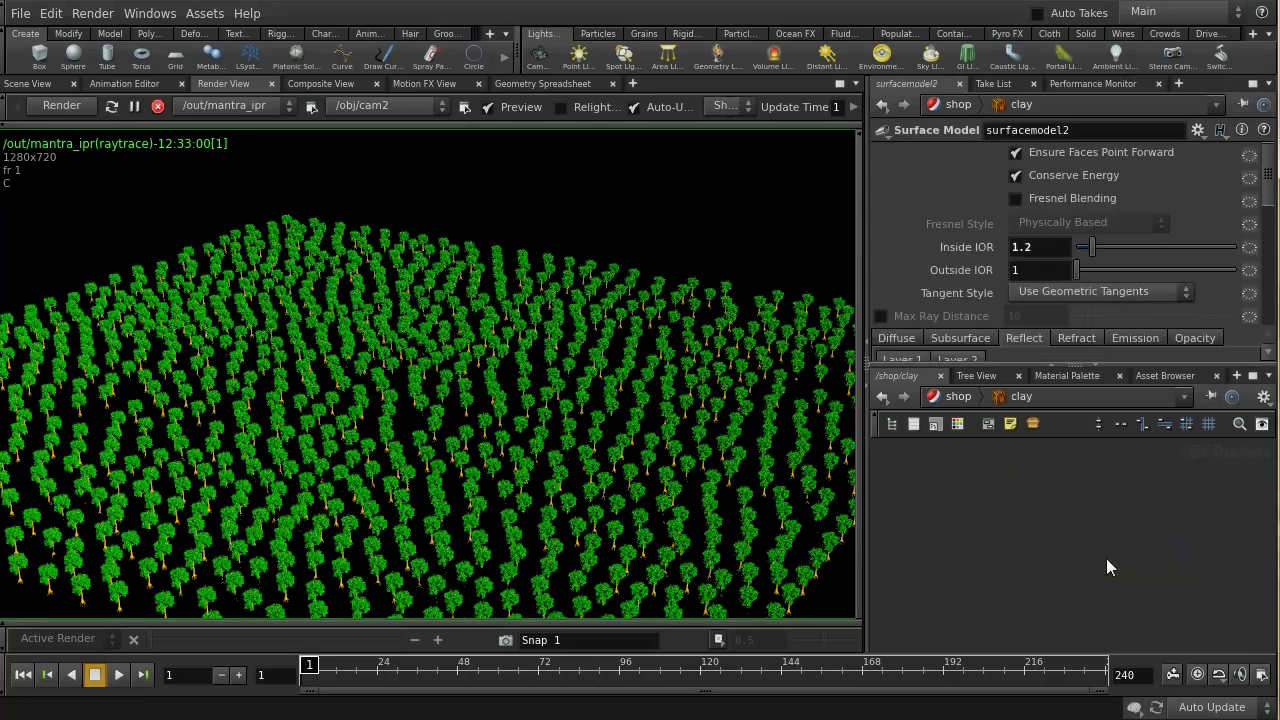
click(1252, 375)
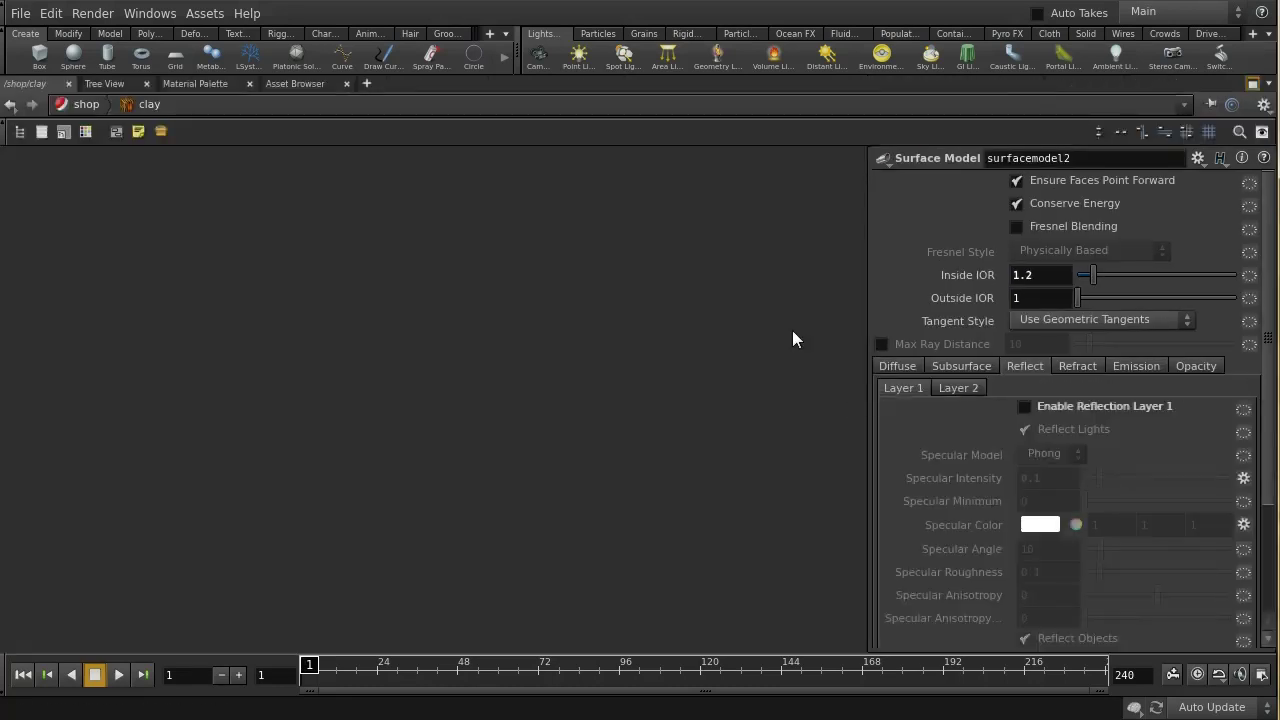
key(p)
key(h)
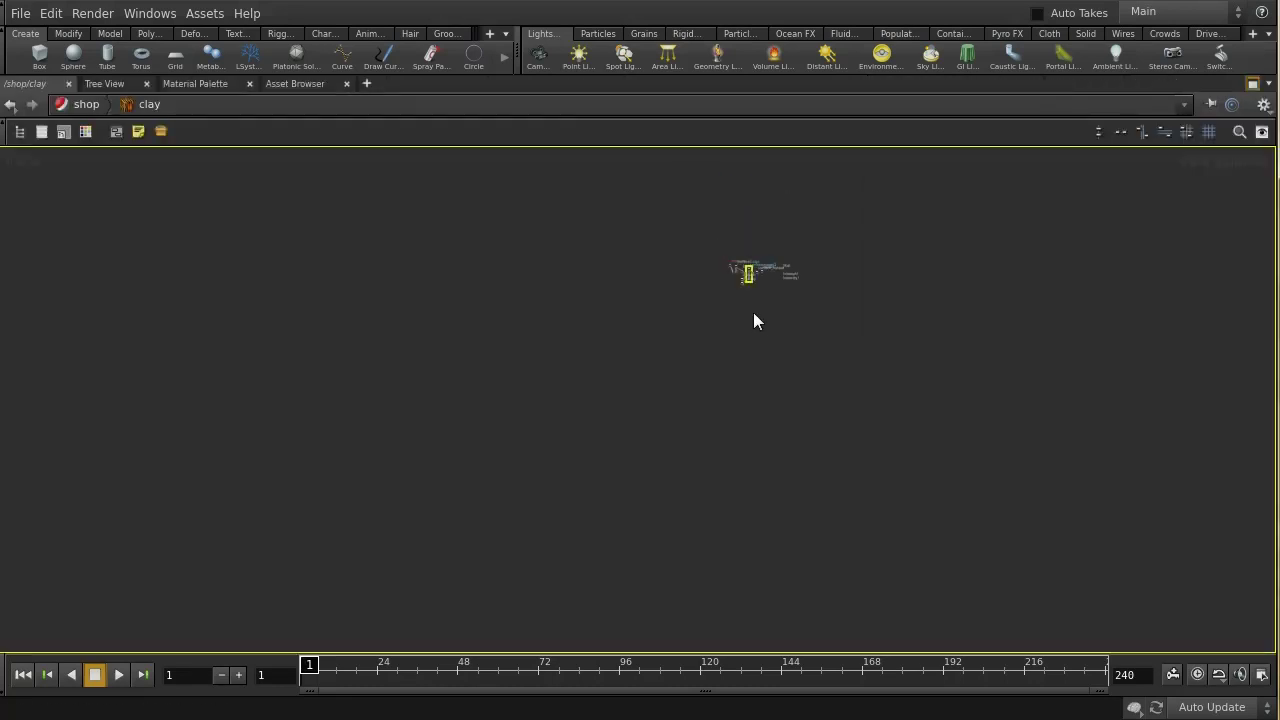
scroll(754, 318, up, 5)
middle_drag(754, 318, 737, 400)
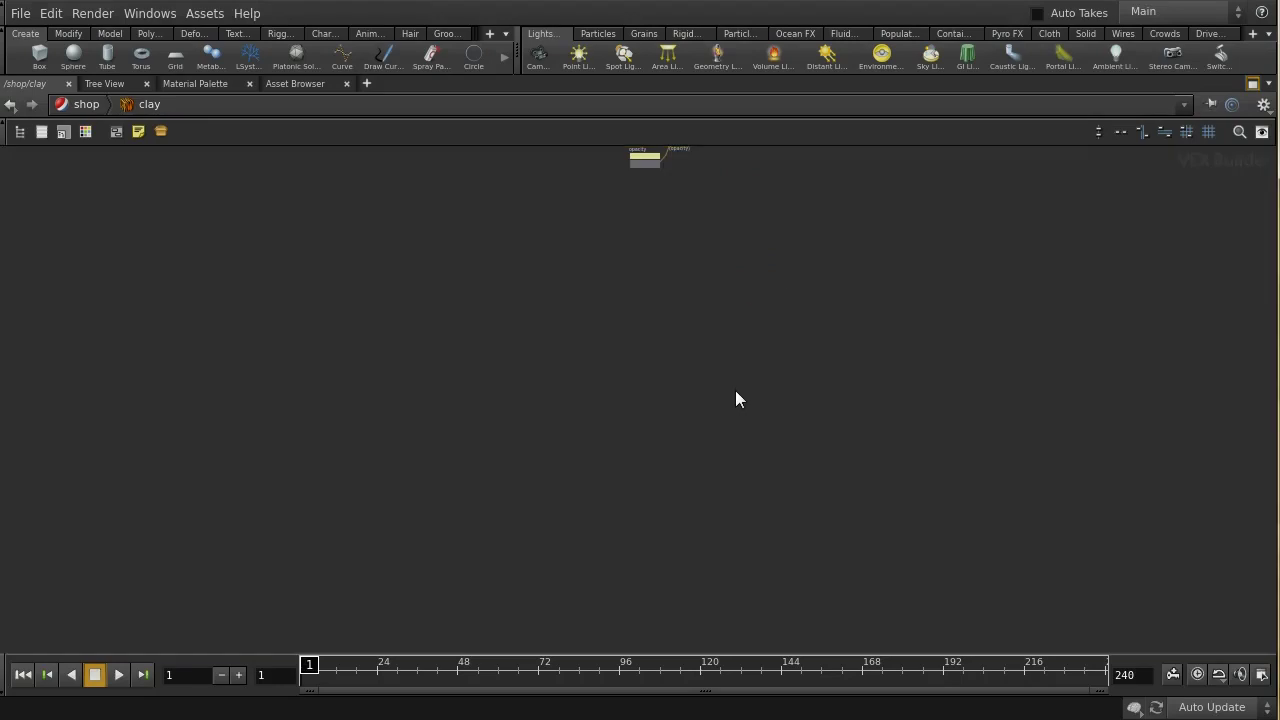
key(h)
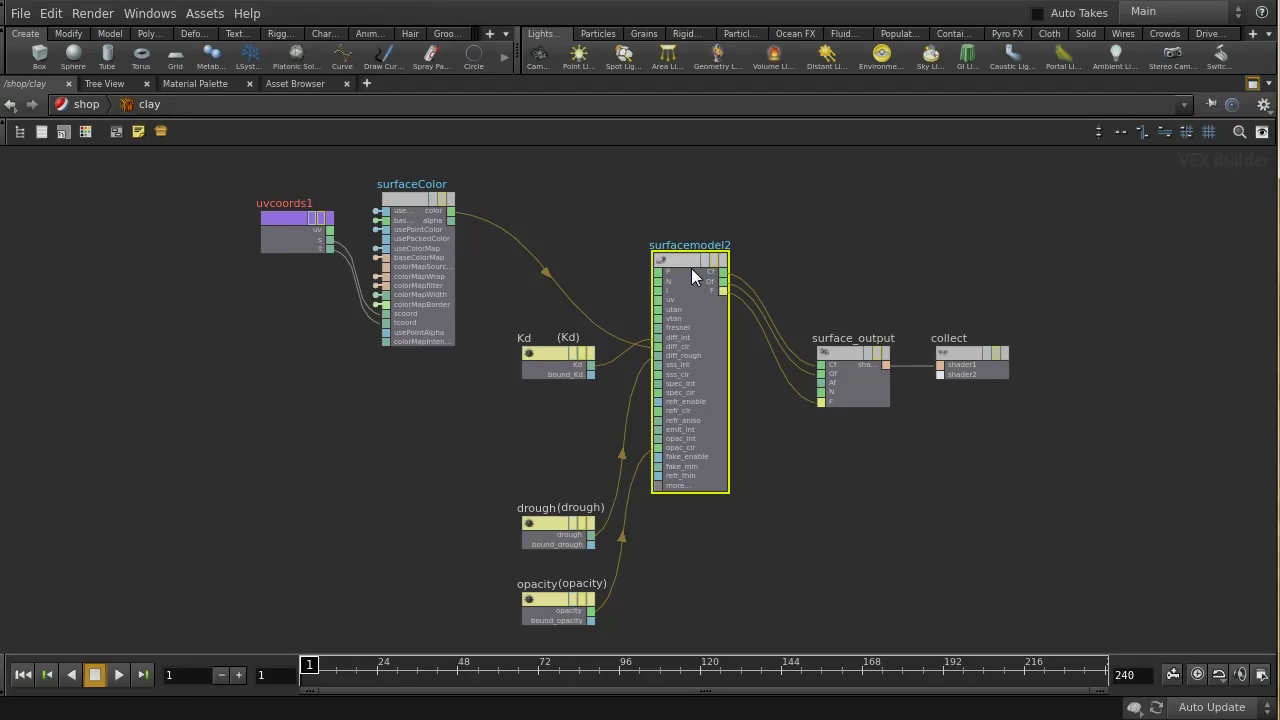
Move uvcoords1 below surfaceColor, then expand surfaceColor's base color input into its baseColor parameter node and place it up and away.
click(293, 222)
drag(293, 222, 270, 422)
middle_drag(440, 426, 551, 580)
scroll(480, 530, up, 5)
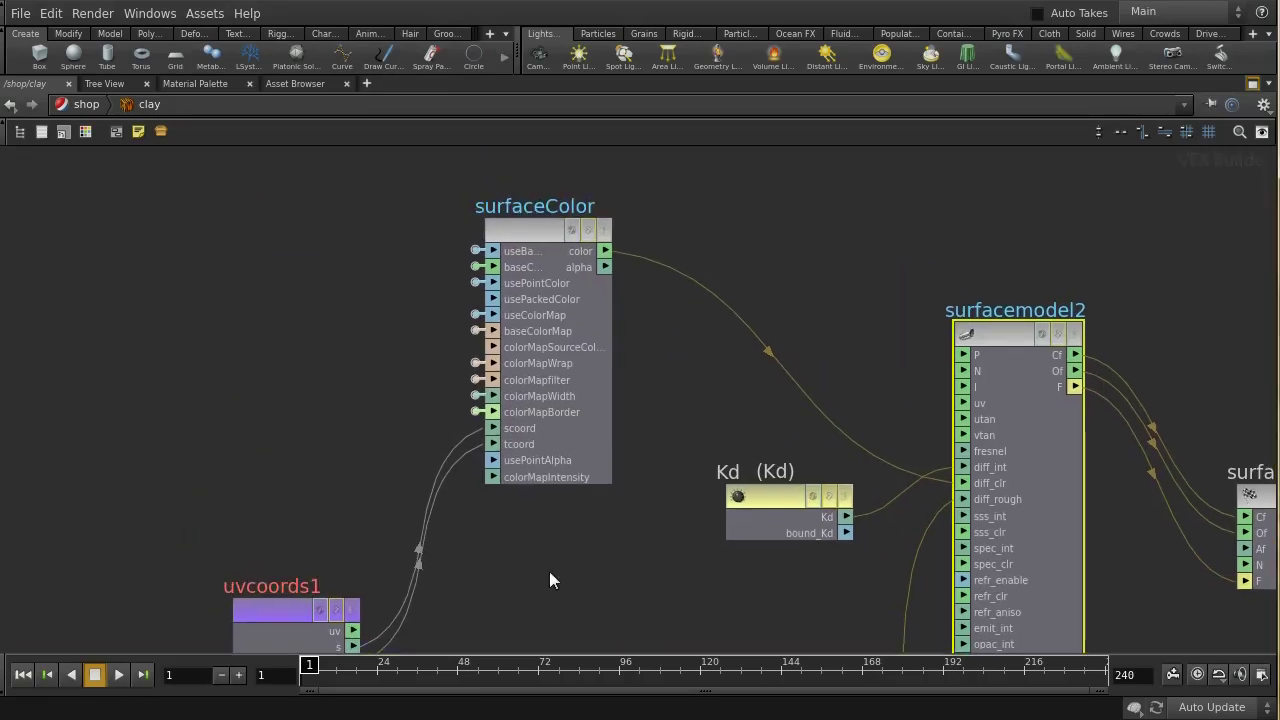
middle_click(478, 268)
middle_drag(301, 366, 599, 572)
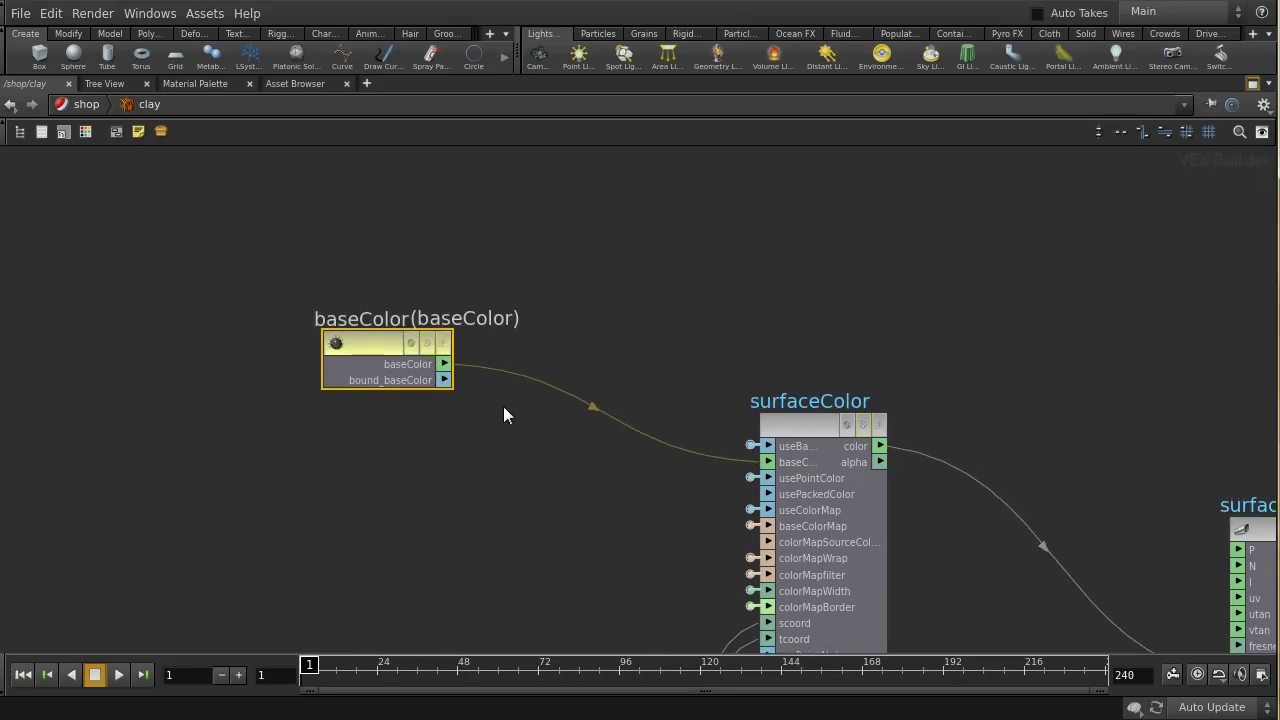
drag(385, 351, 258, 253)
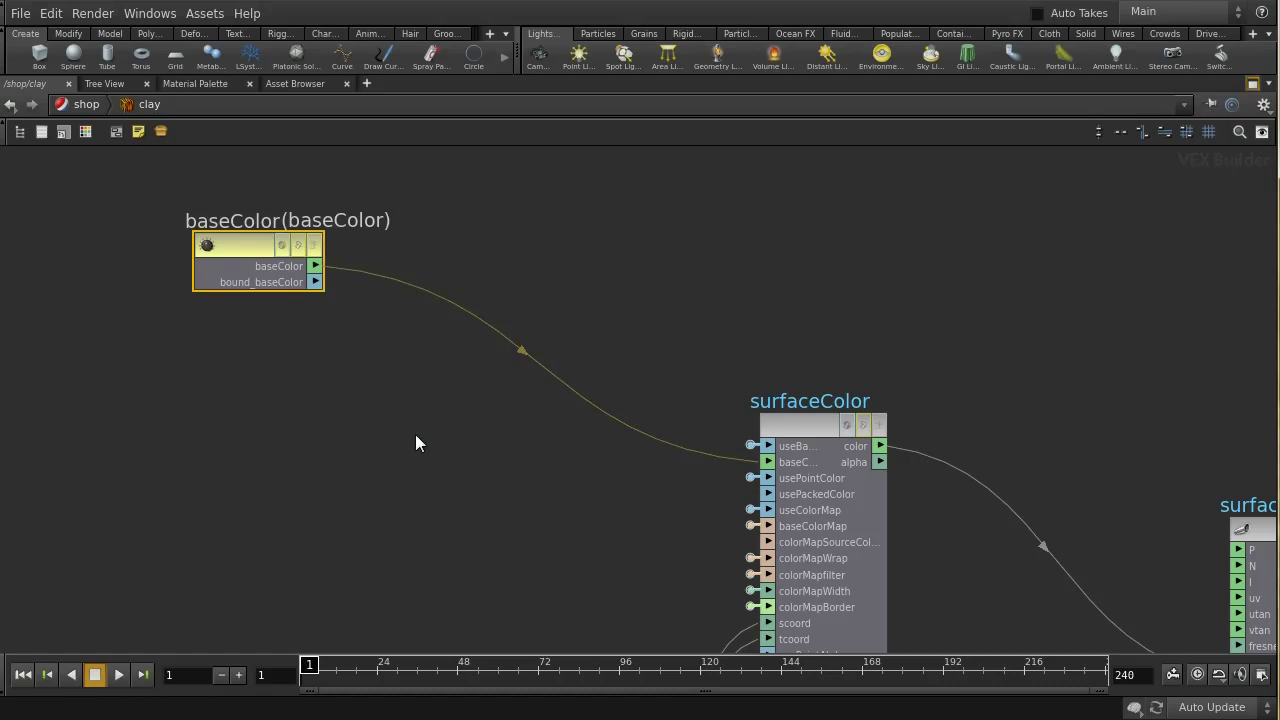
Insert a Multiply node on the wire between baseColor and surfaceColor's base color input.
key(Tab)
text(mu)
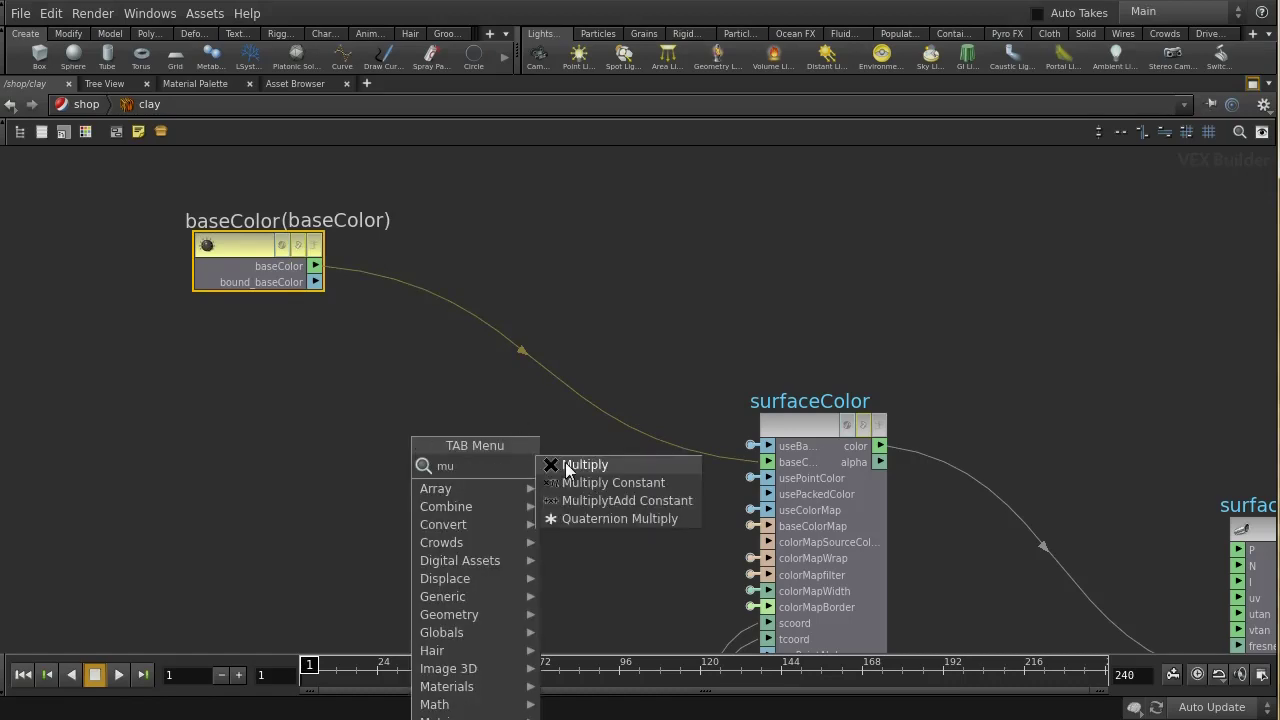
click(566, 466)
click(545, 374)
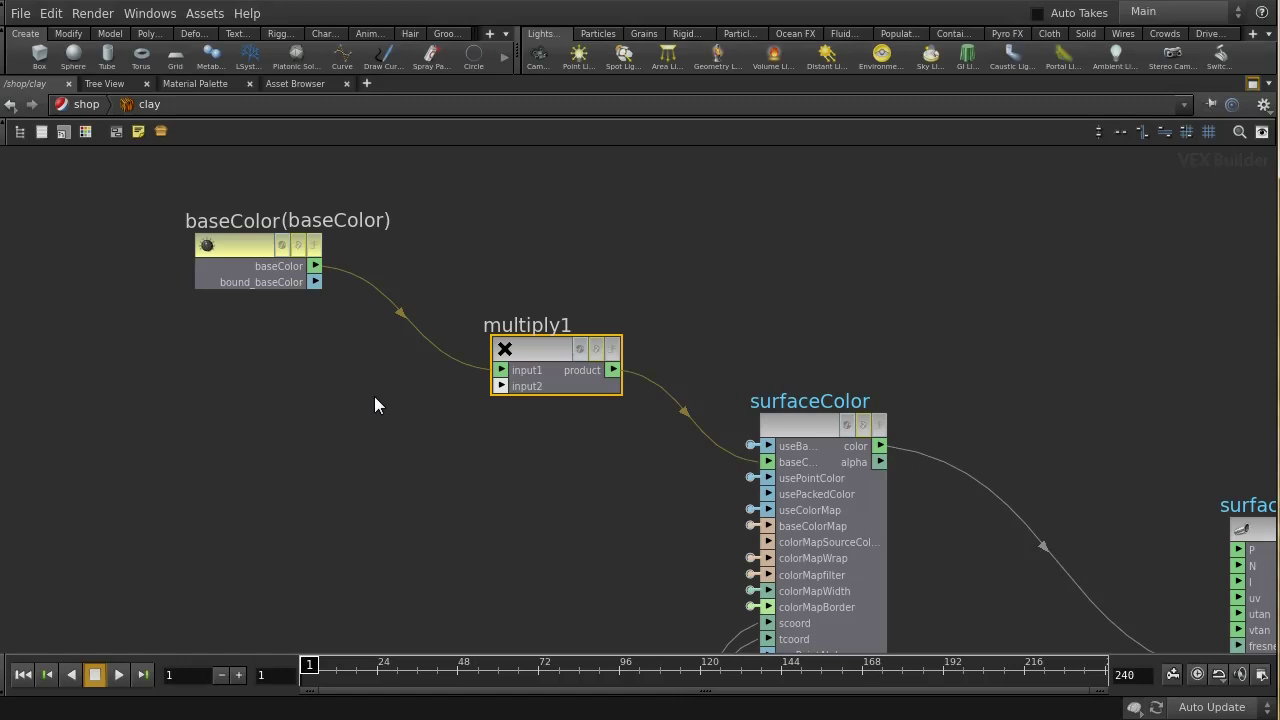
key(Tab)
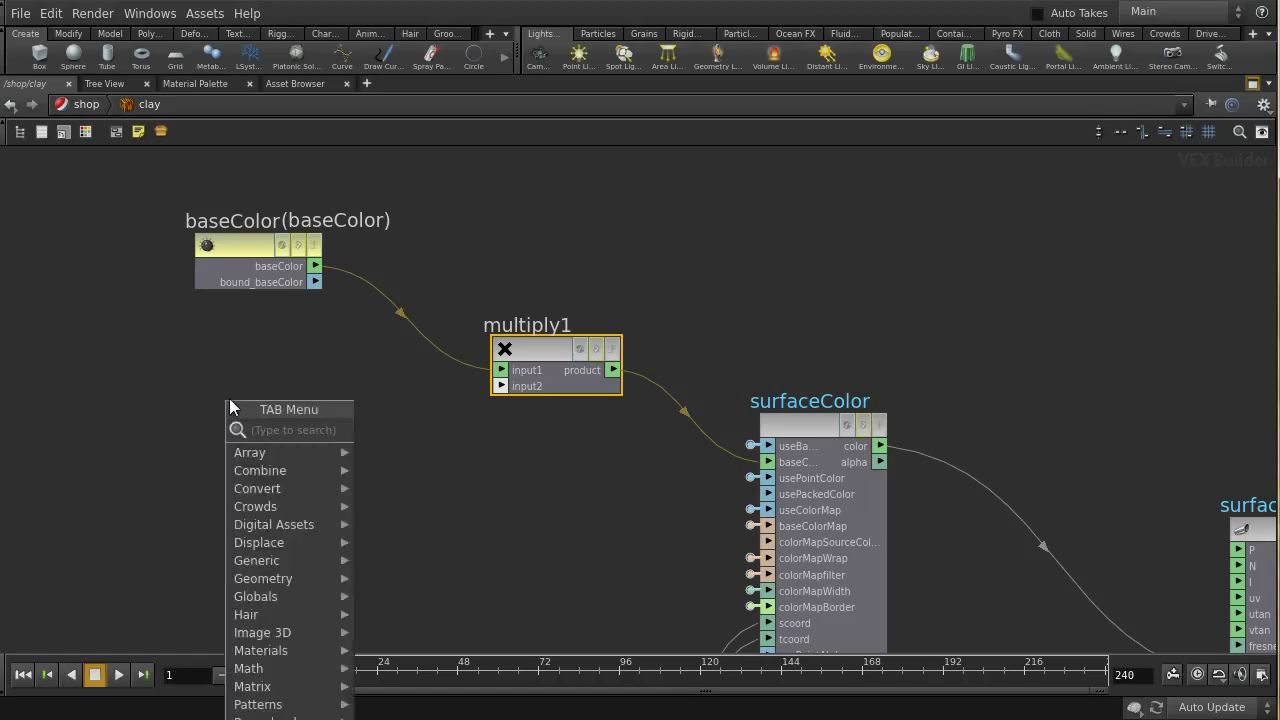
text(red)
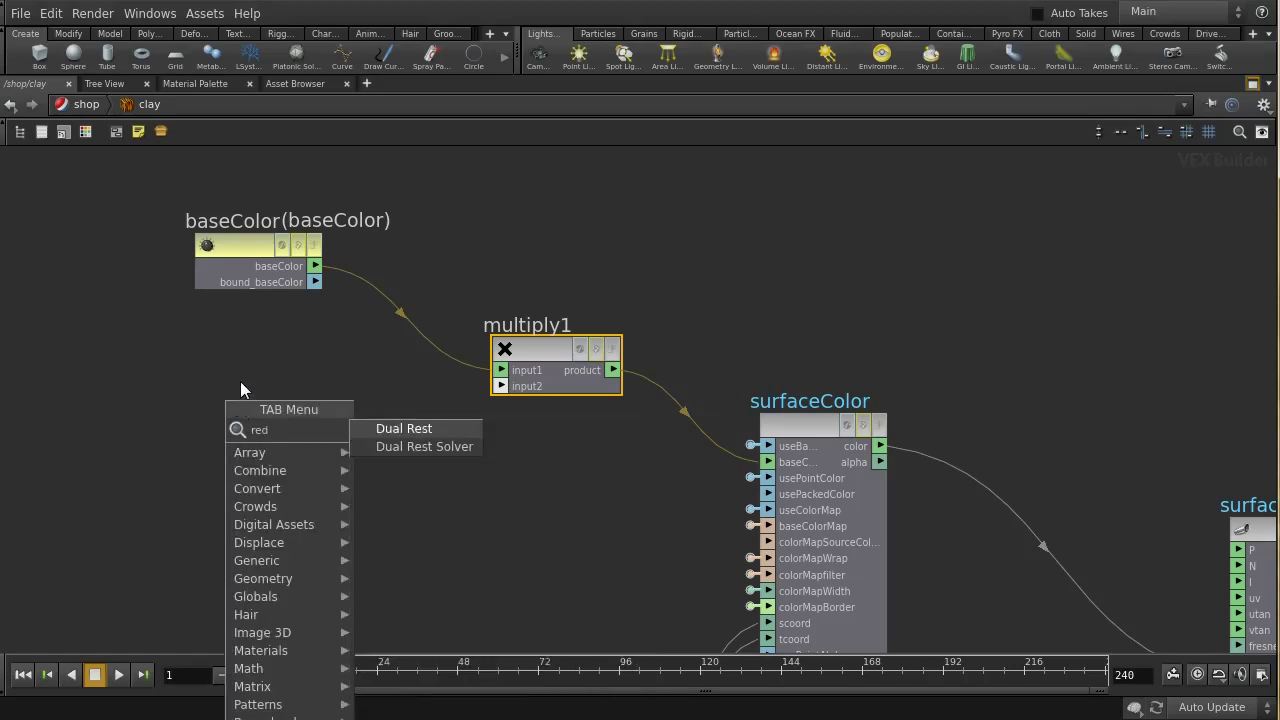
key(Escape)
Add a Render State node below the baseColor parameter node.
key(Tab)
text(ren)
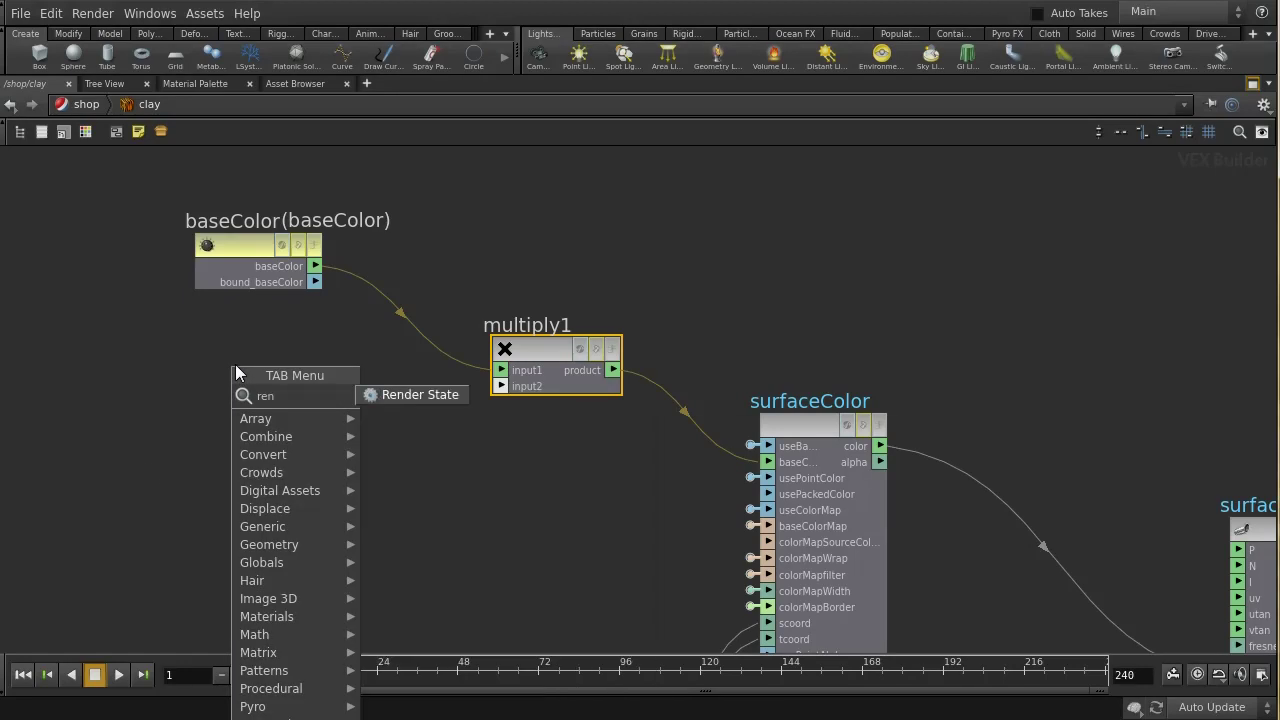
click(380, 394)
click(253, 422)
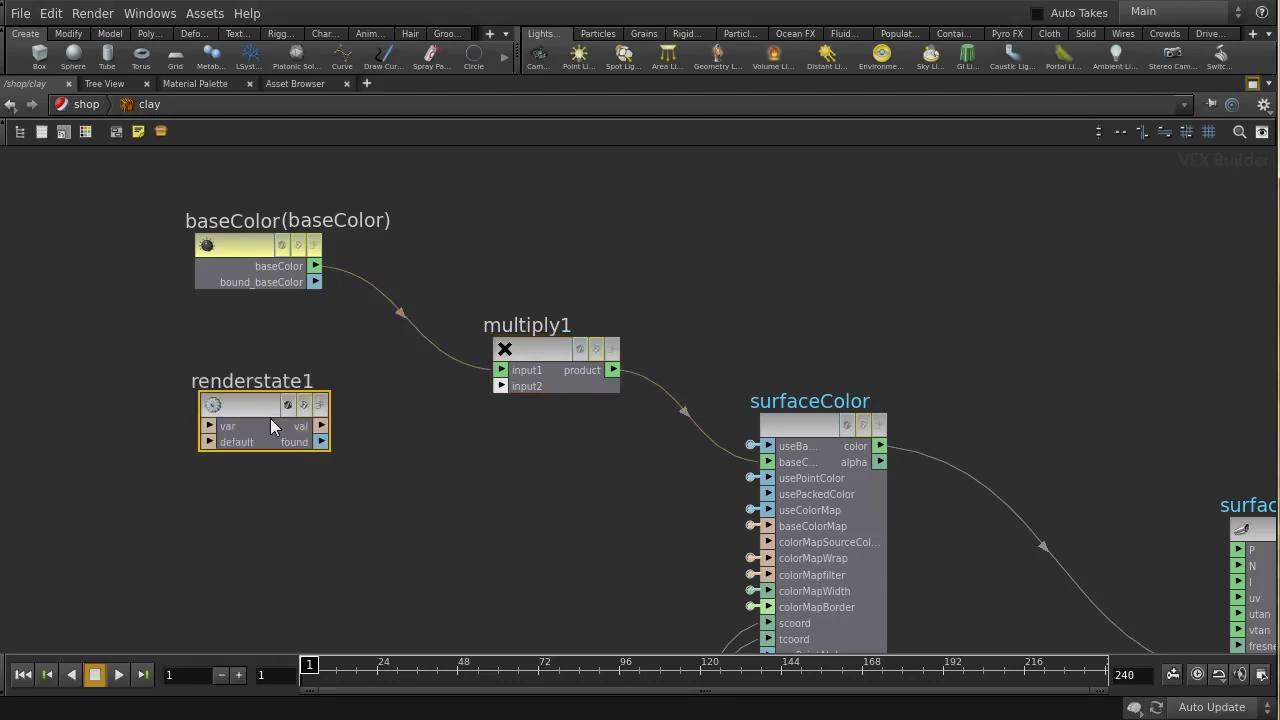
Show the Render State node's parameters and set its signature to Vector Values.
key(p)
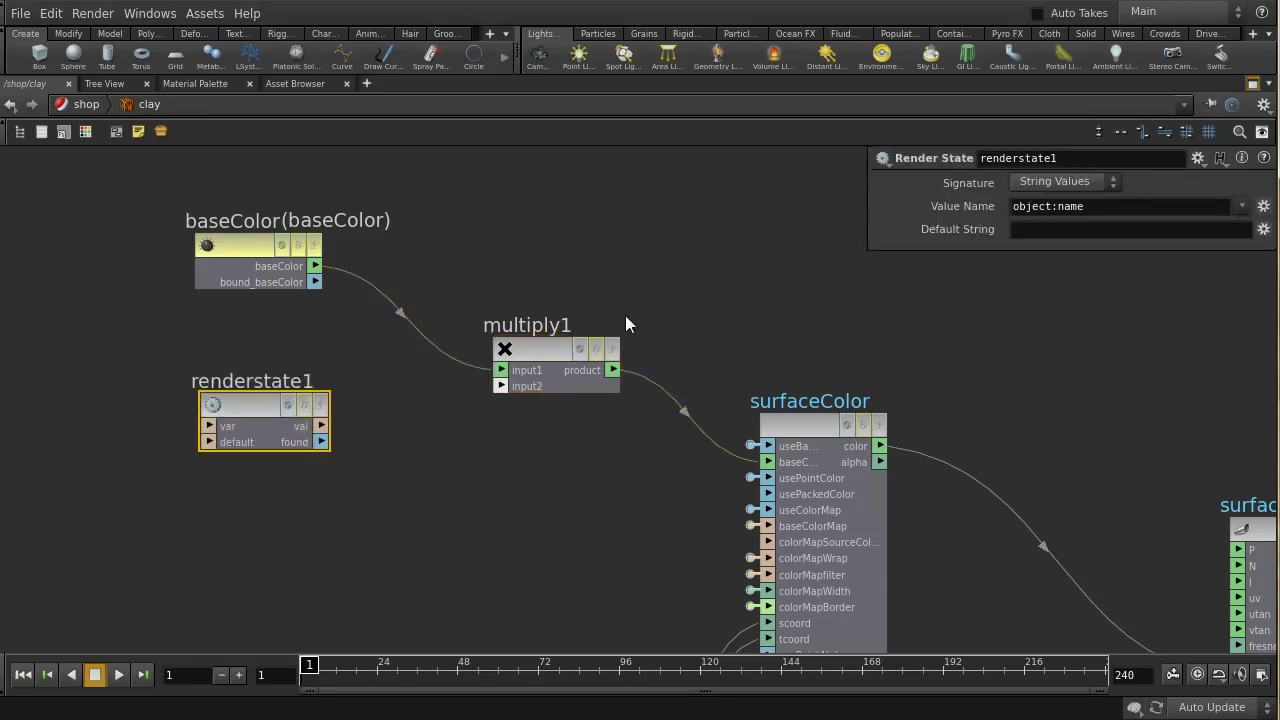
click(1084, 226)
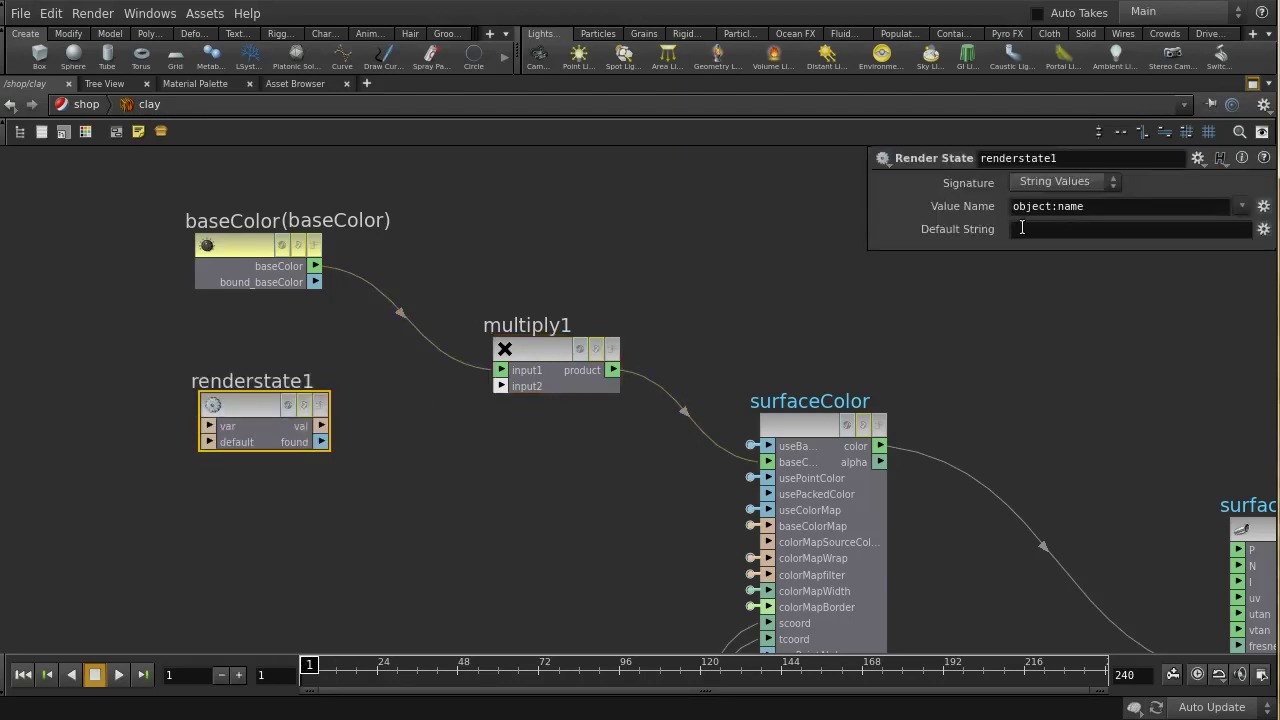
click(1090, 183)
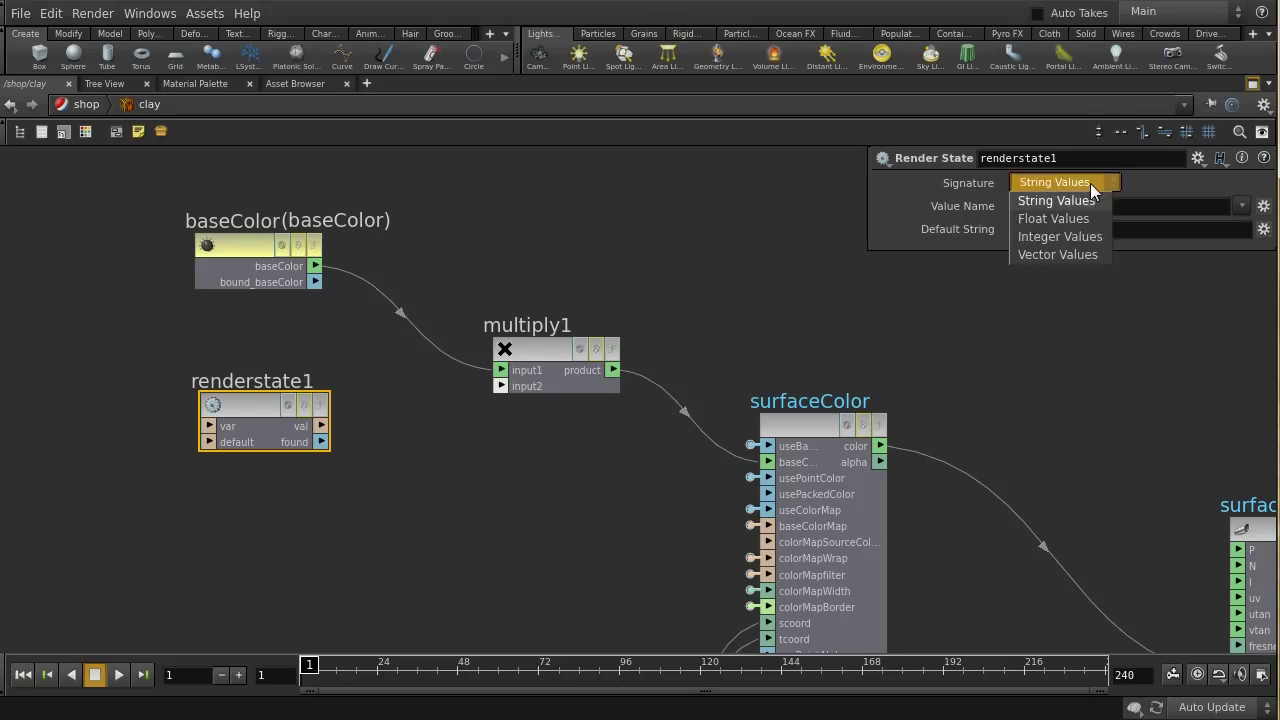
click(1077, 255)
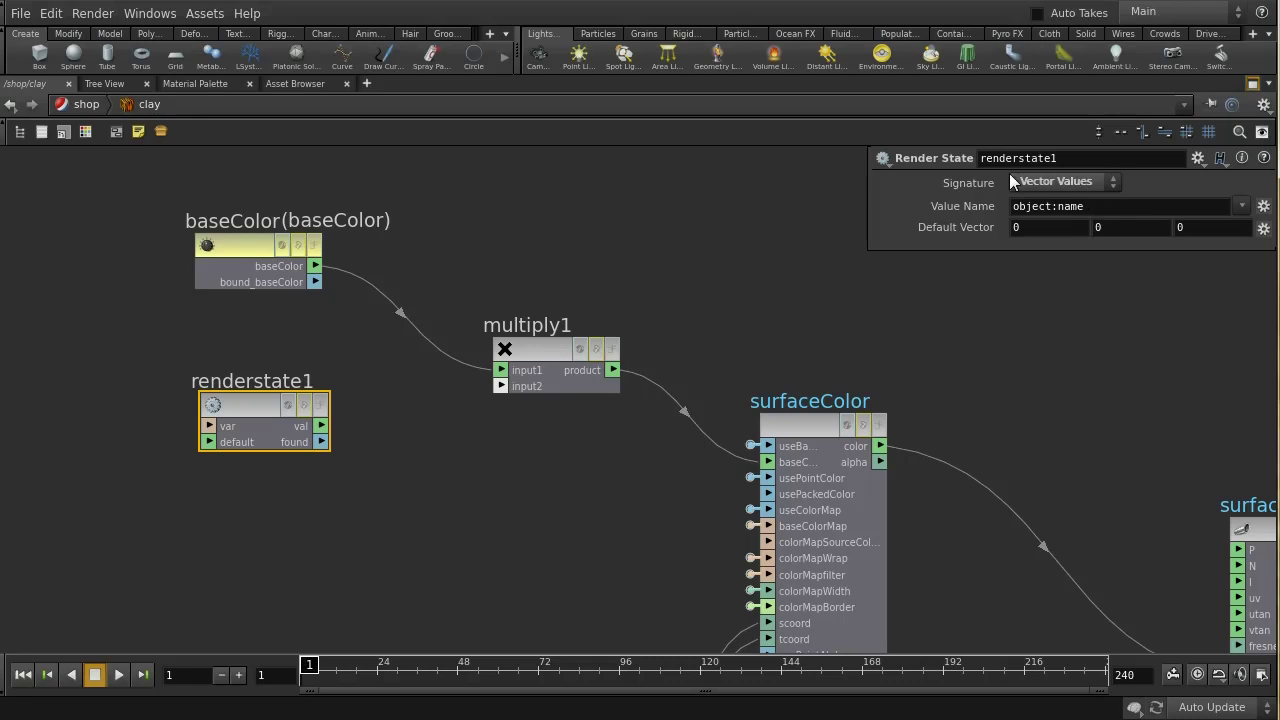
Set the Render State value name to packed:Cd and connect its val output to multiply1's second input.
drag(1092, 206, 1012, 206)
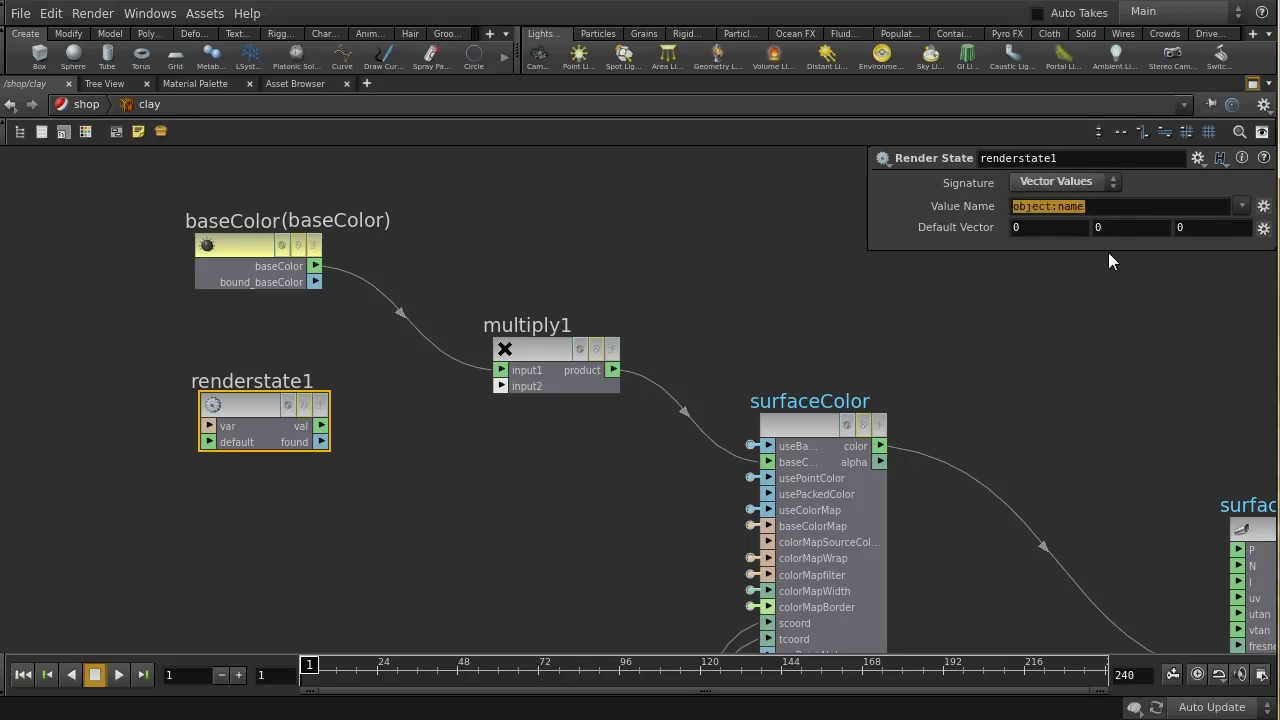
text(pa)
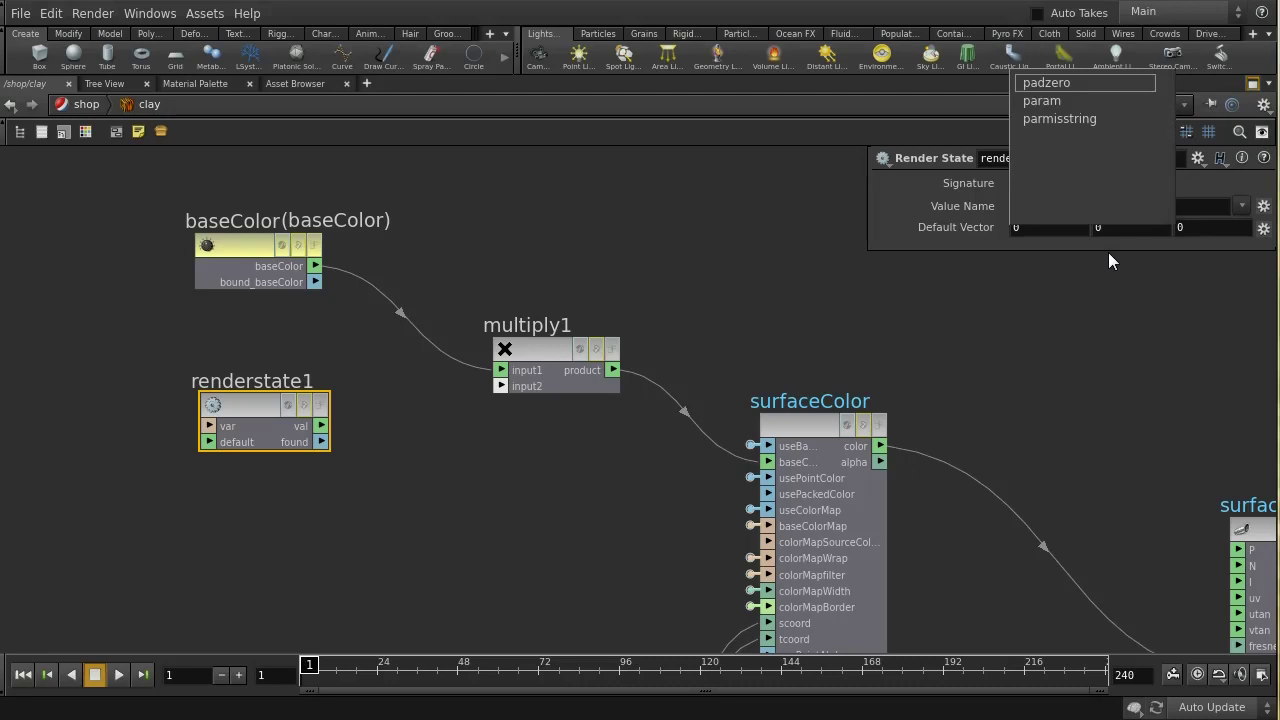
text(cked)
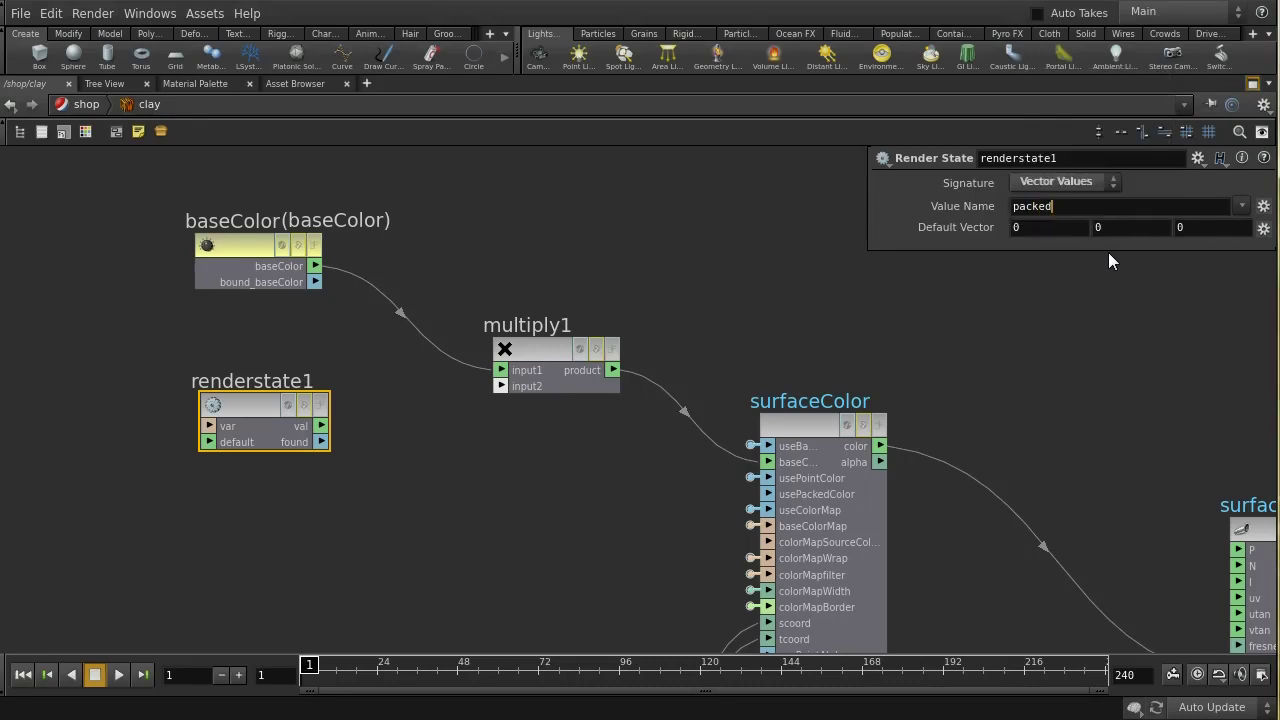
text(:)
text(Cd)
drag(321, 425, 497, 387)
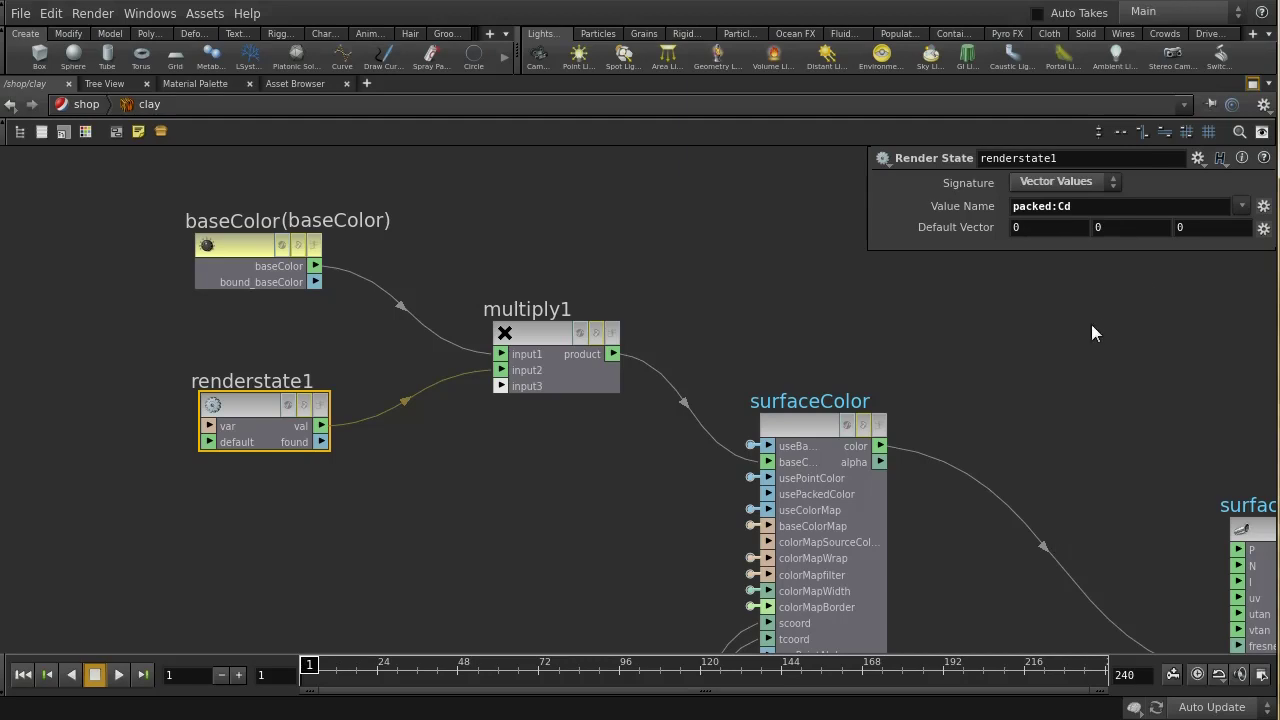
Restore the maximized pane to the normal layout and, at object level, assign the /shop/clay material to color_variation_packed_primitives.
click(1252, 84)
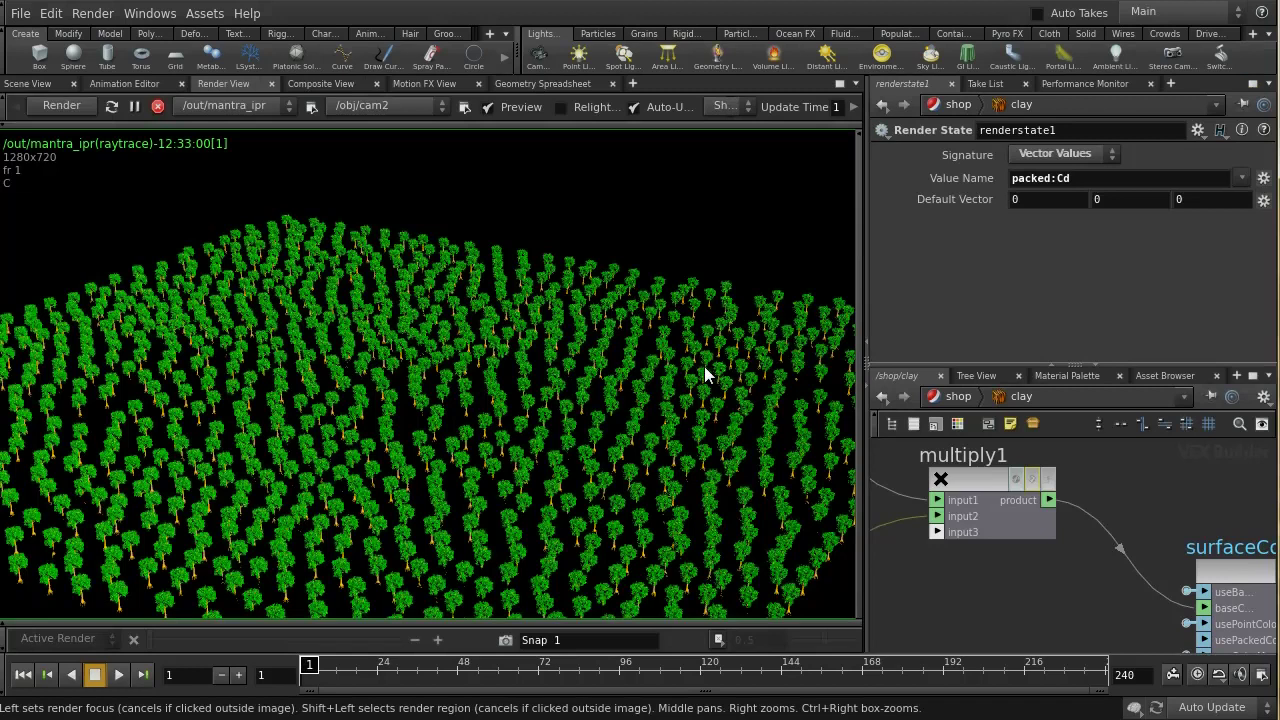
click(953, 398)
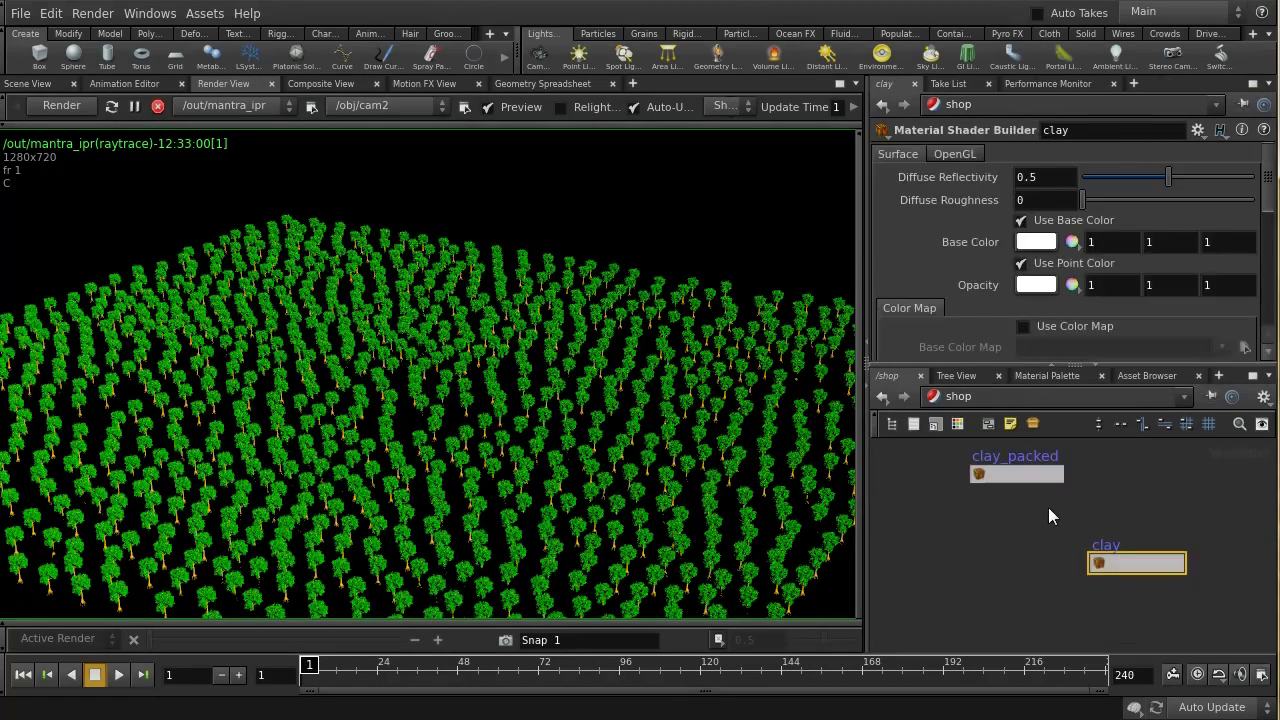
click(987, 396)
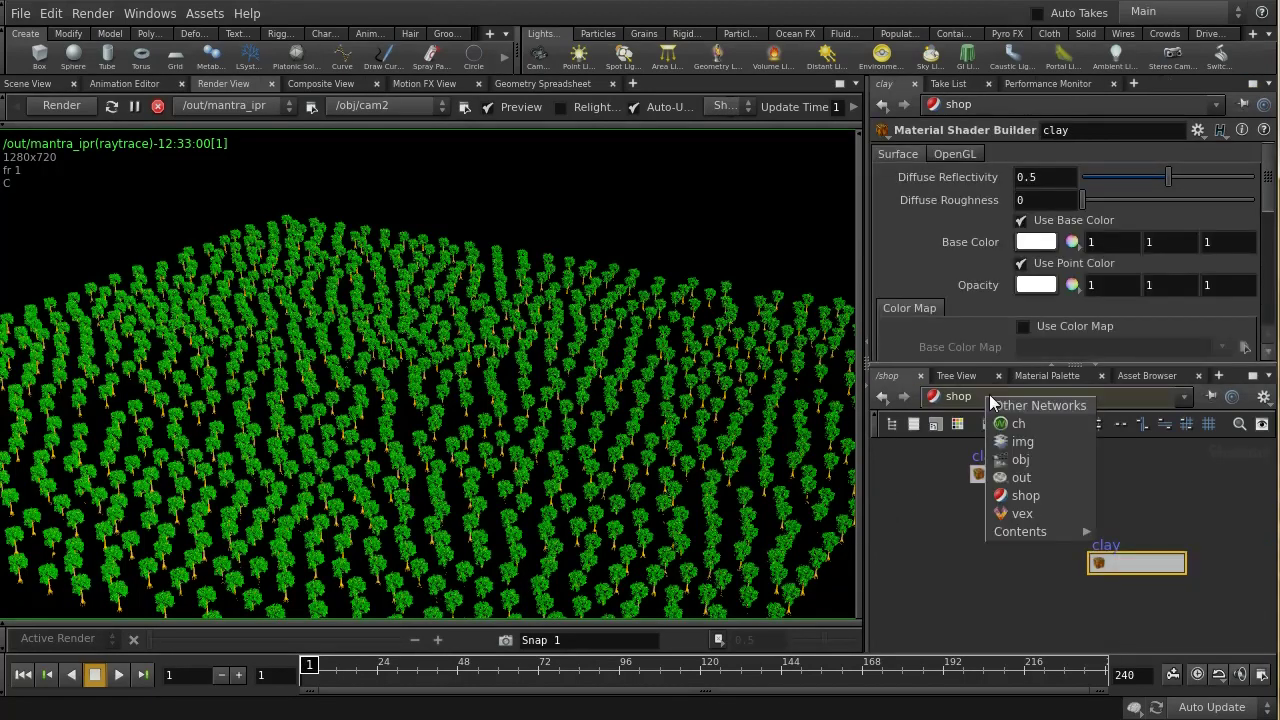
click(1006, 460)
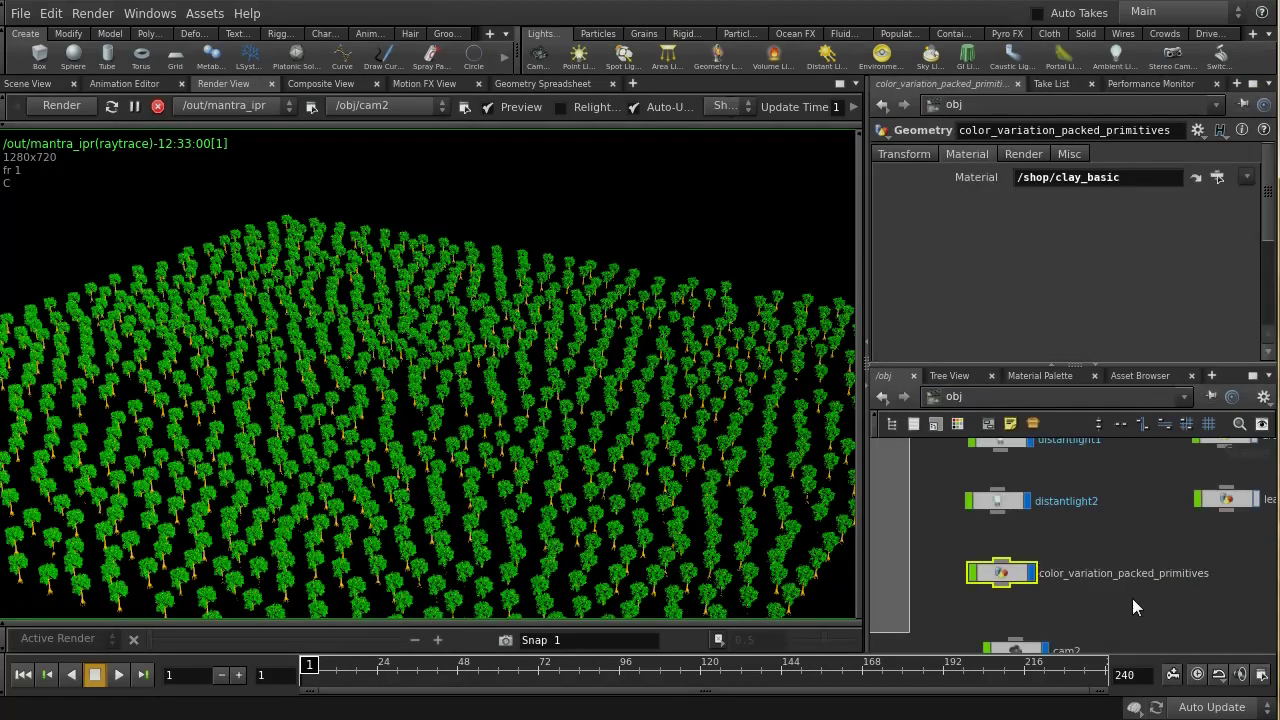
scroll(1143, 600, down, 1)
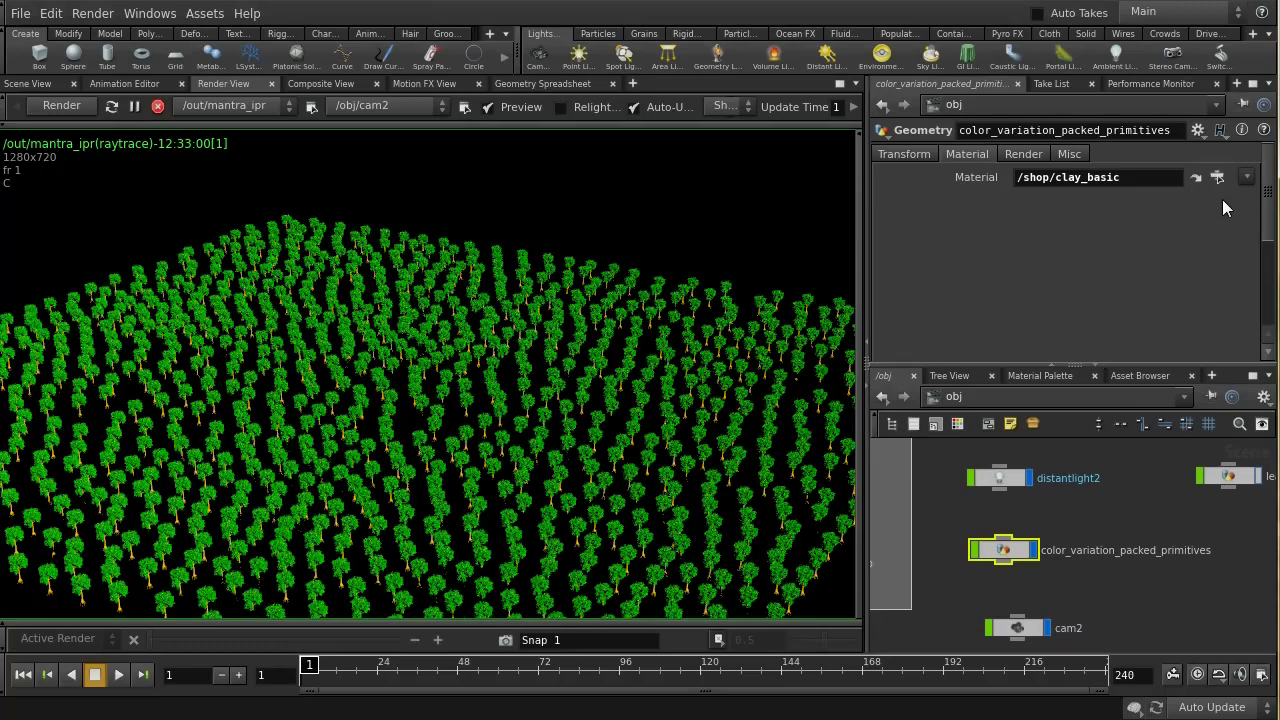
click(1218, 177)
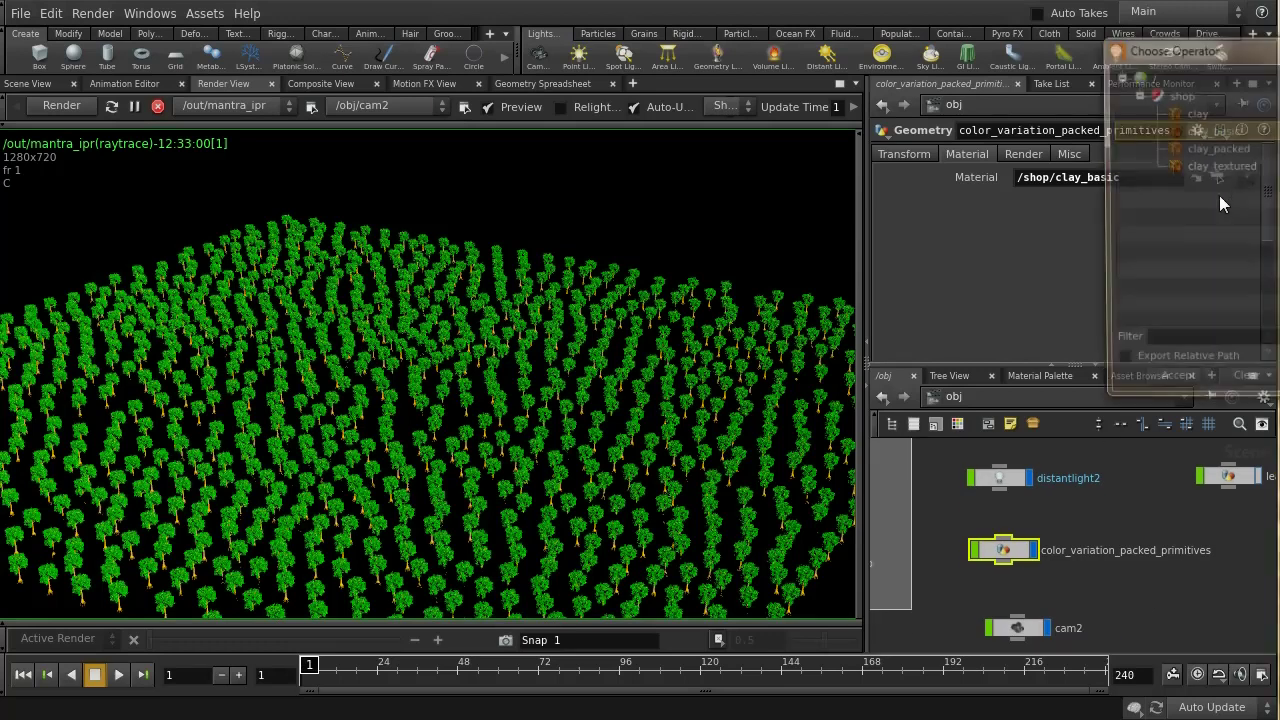
click(1205, 112)
click(1165, 387)
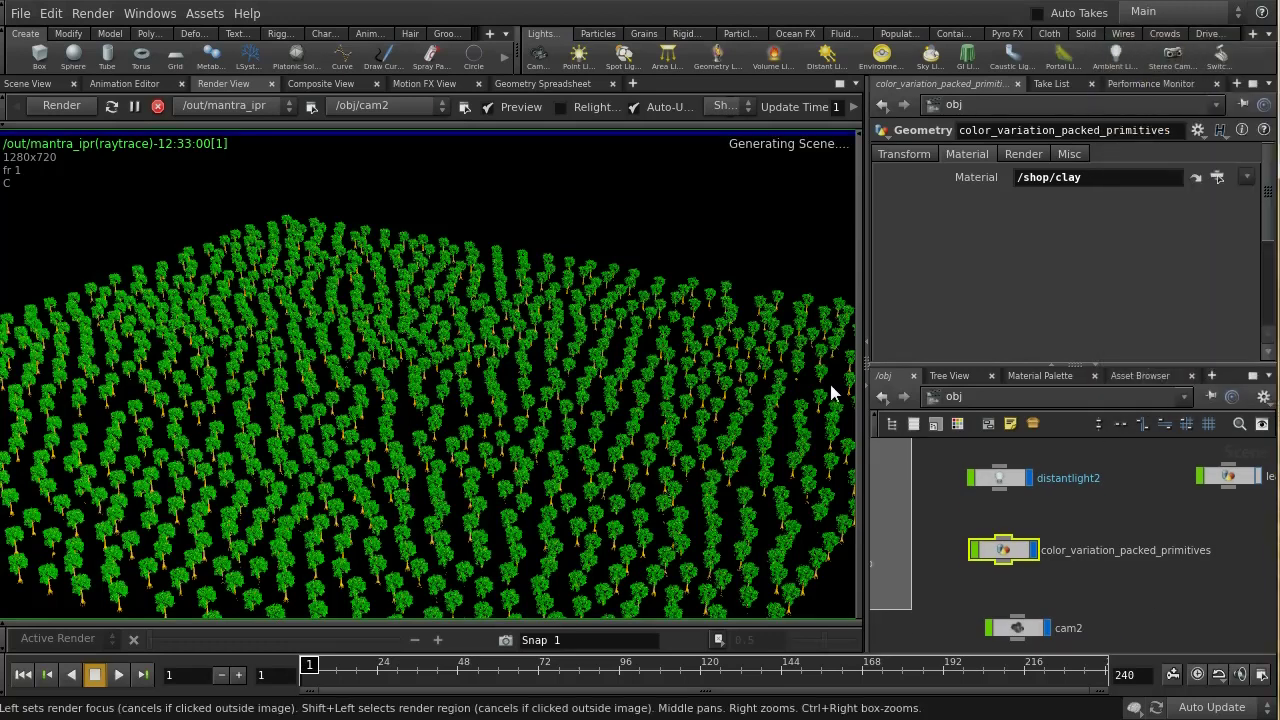